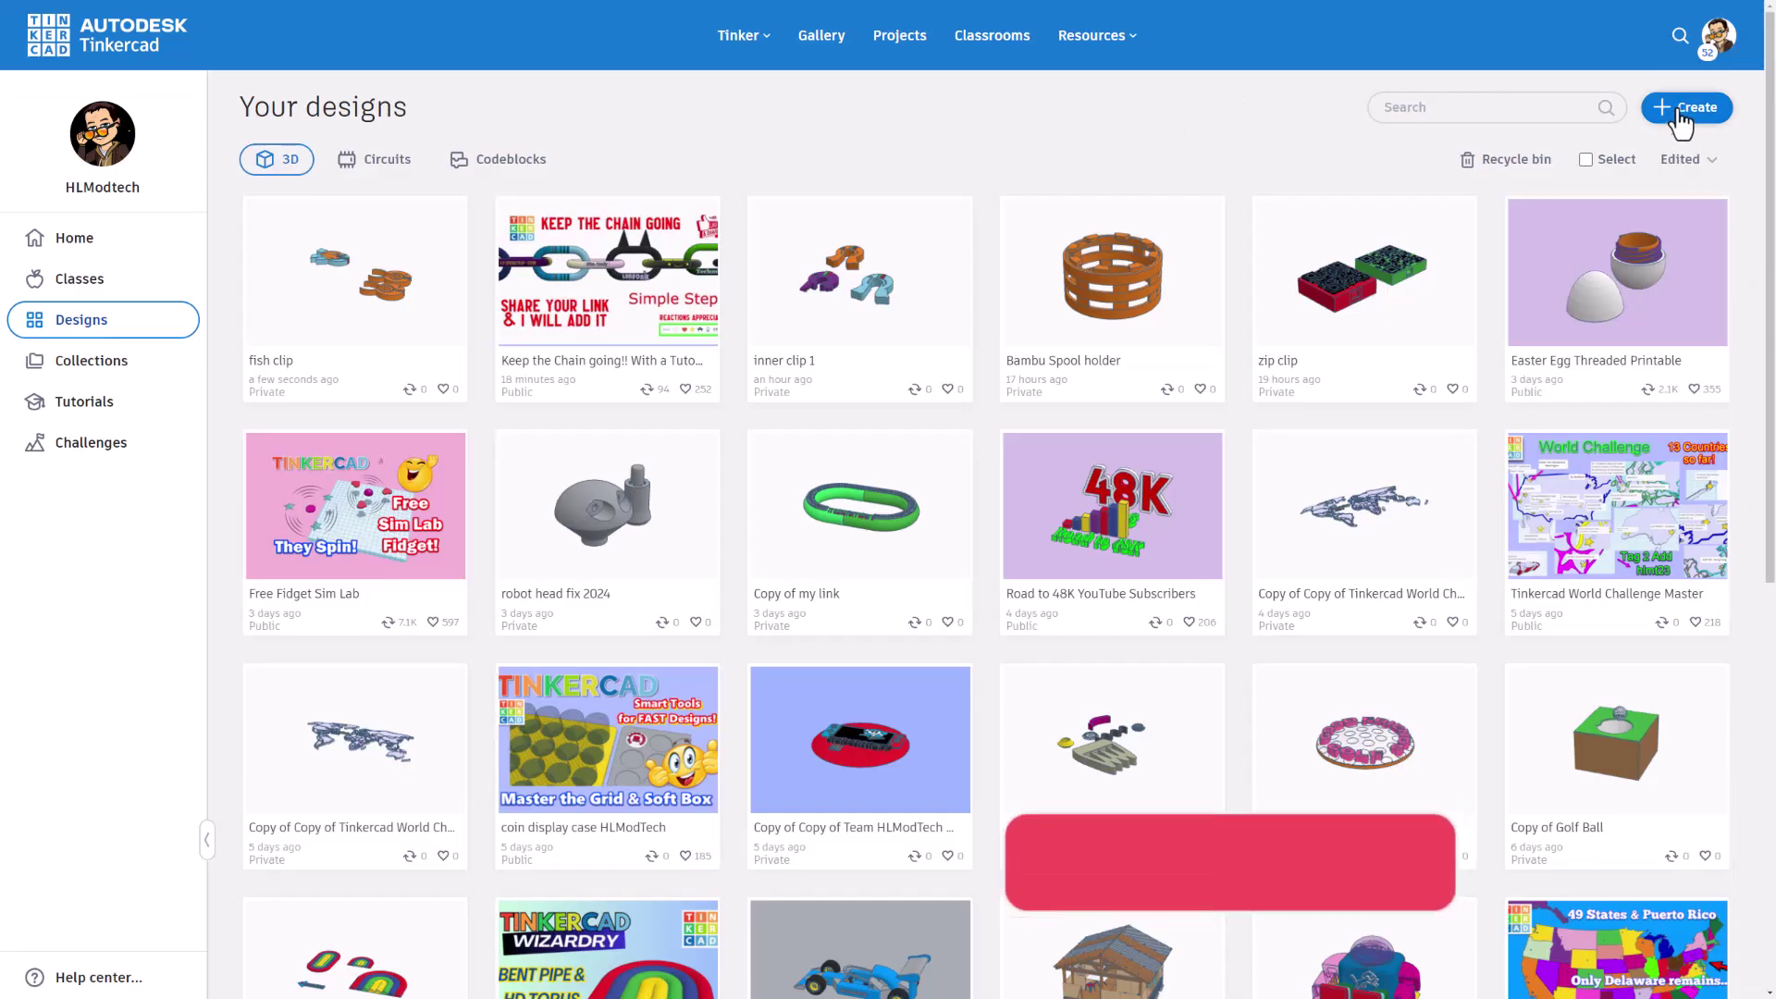
Create a new 3D design and name it "fish clip".
left_click(1683, 109)
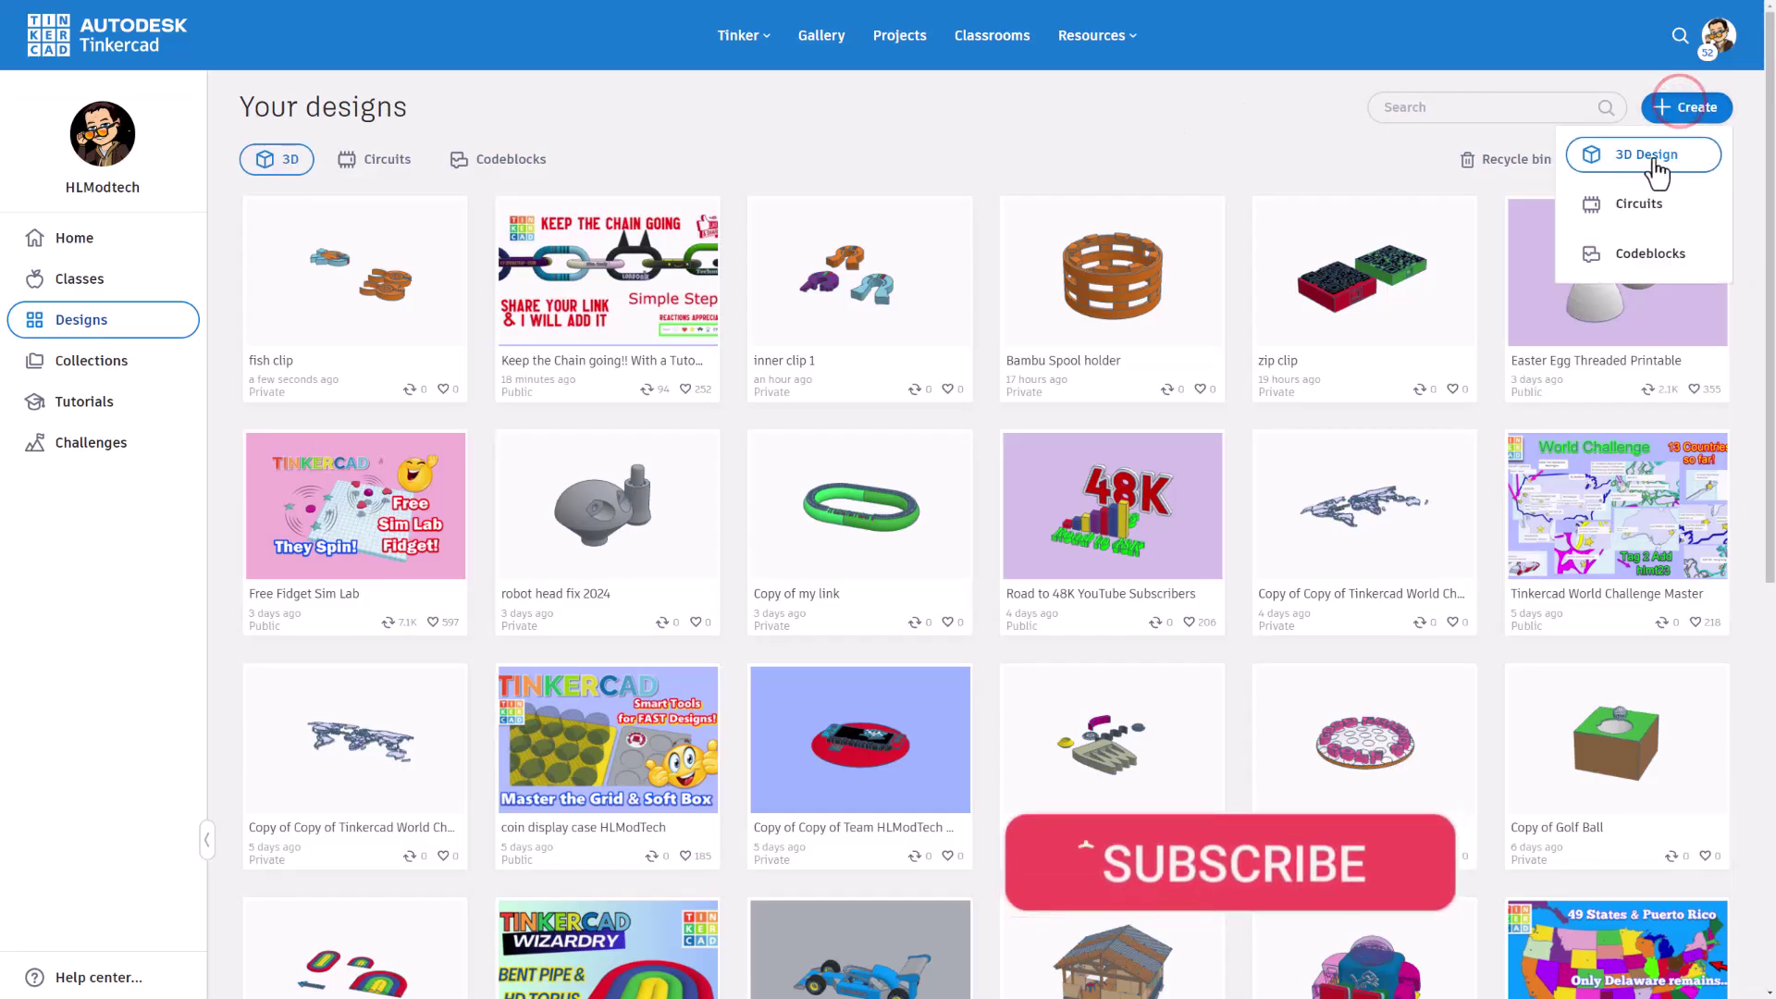
left_click(1654, 159)
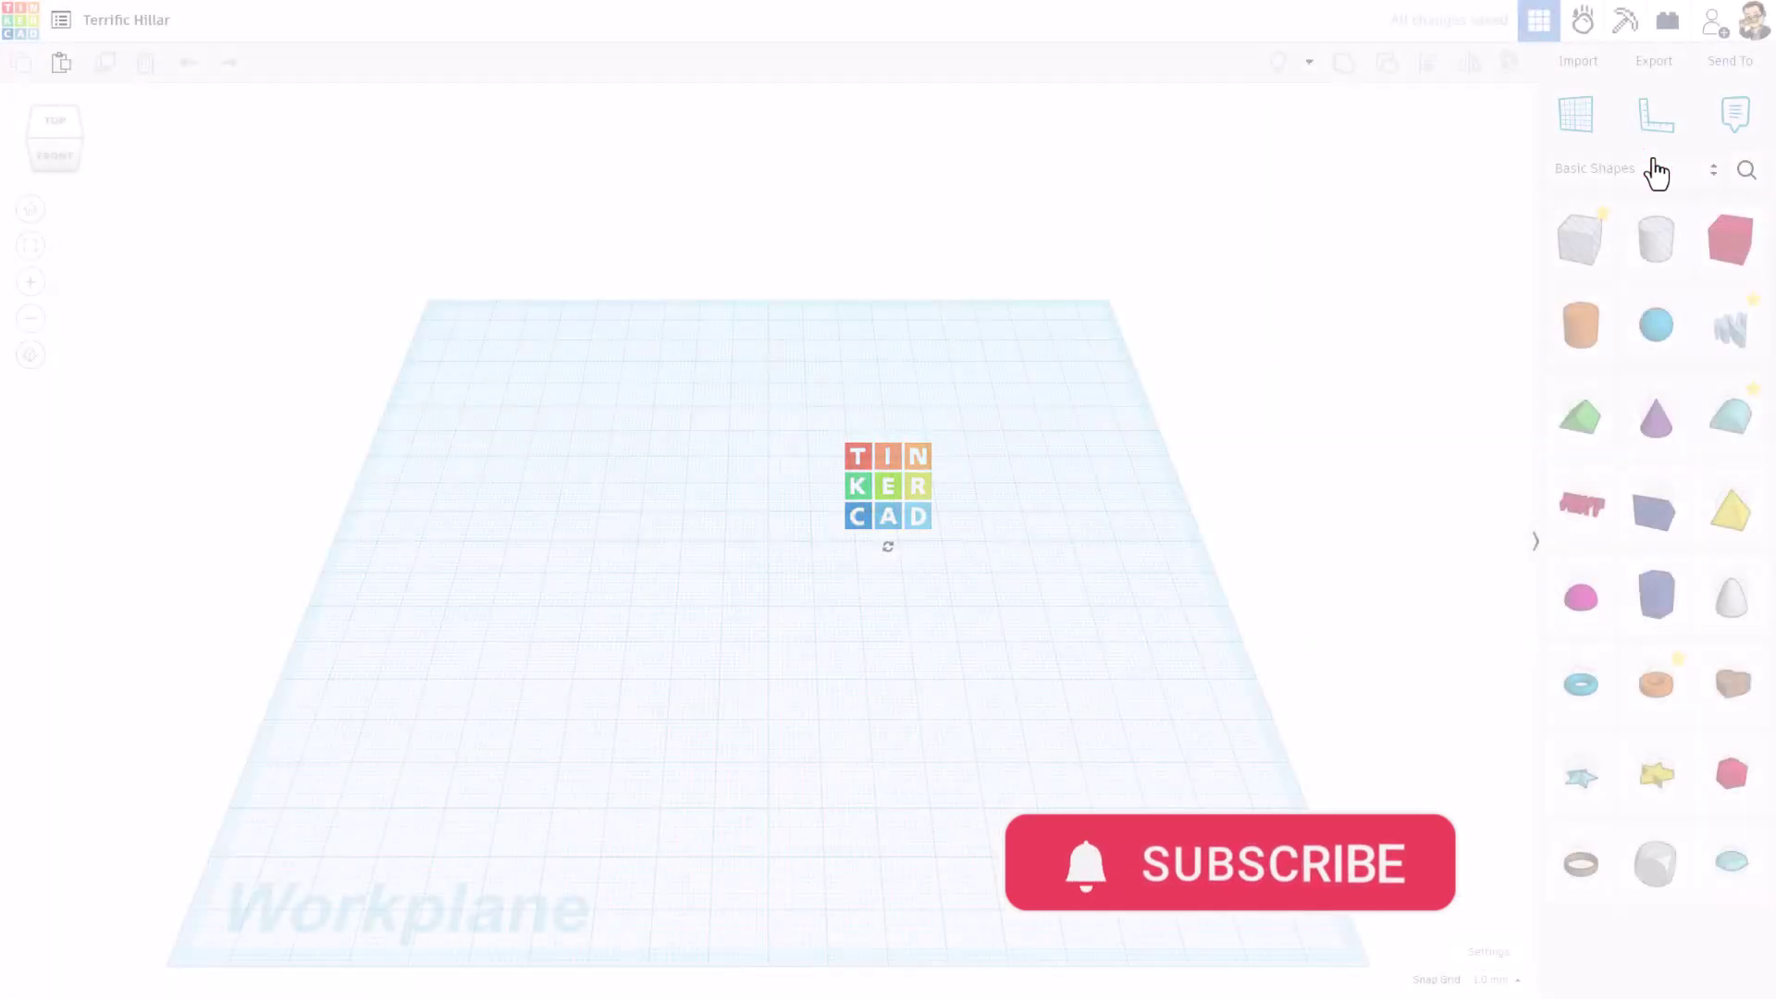
left_click(93, 22)
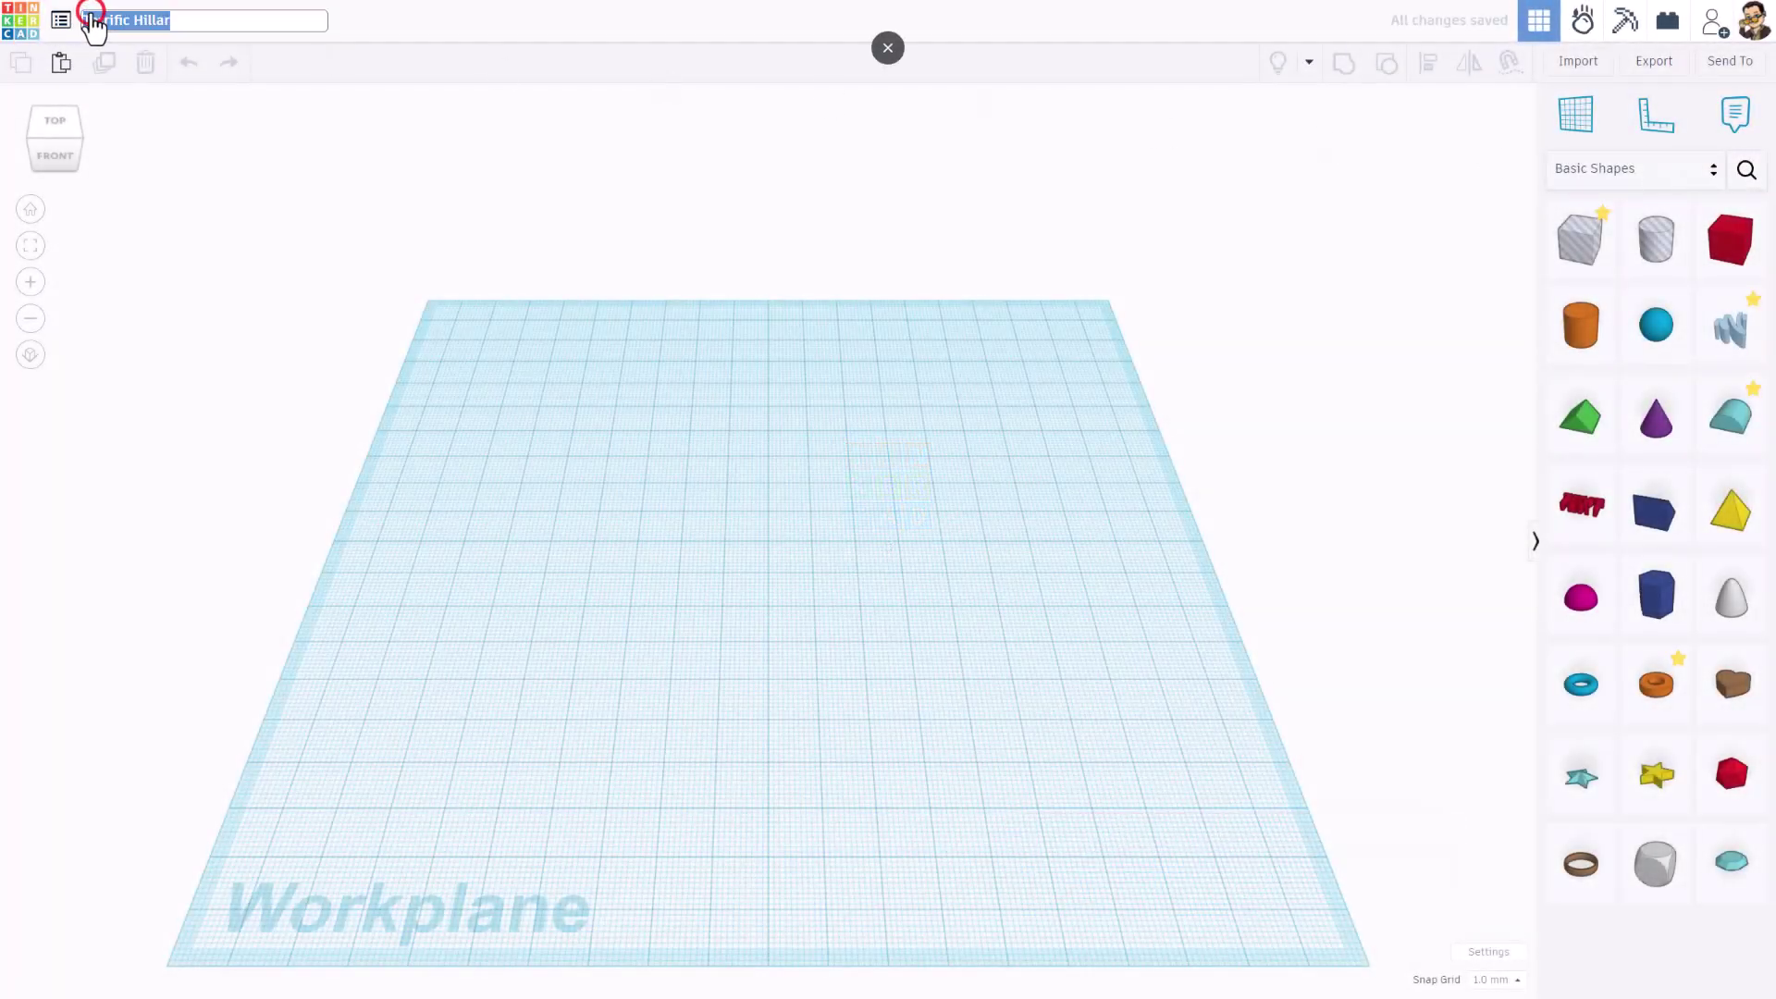
type("fish clip")
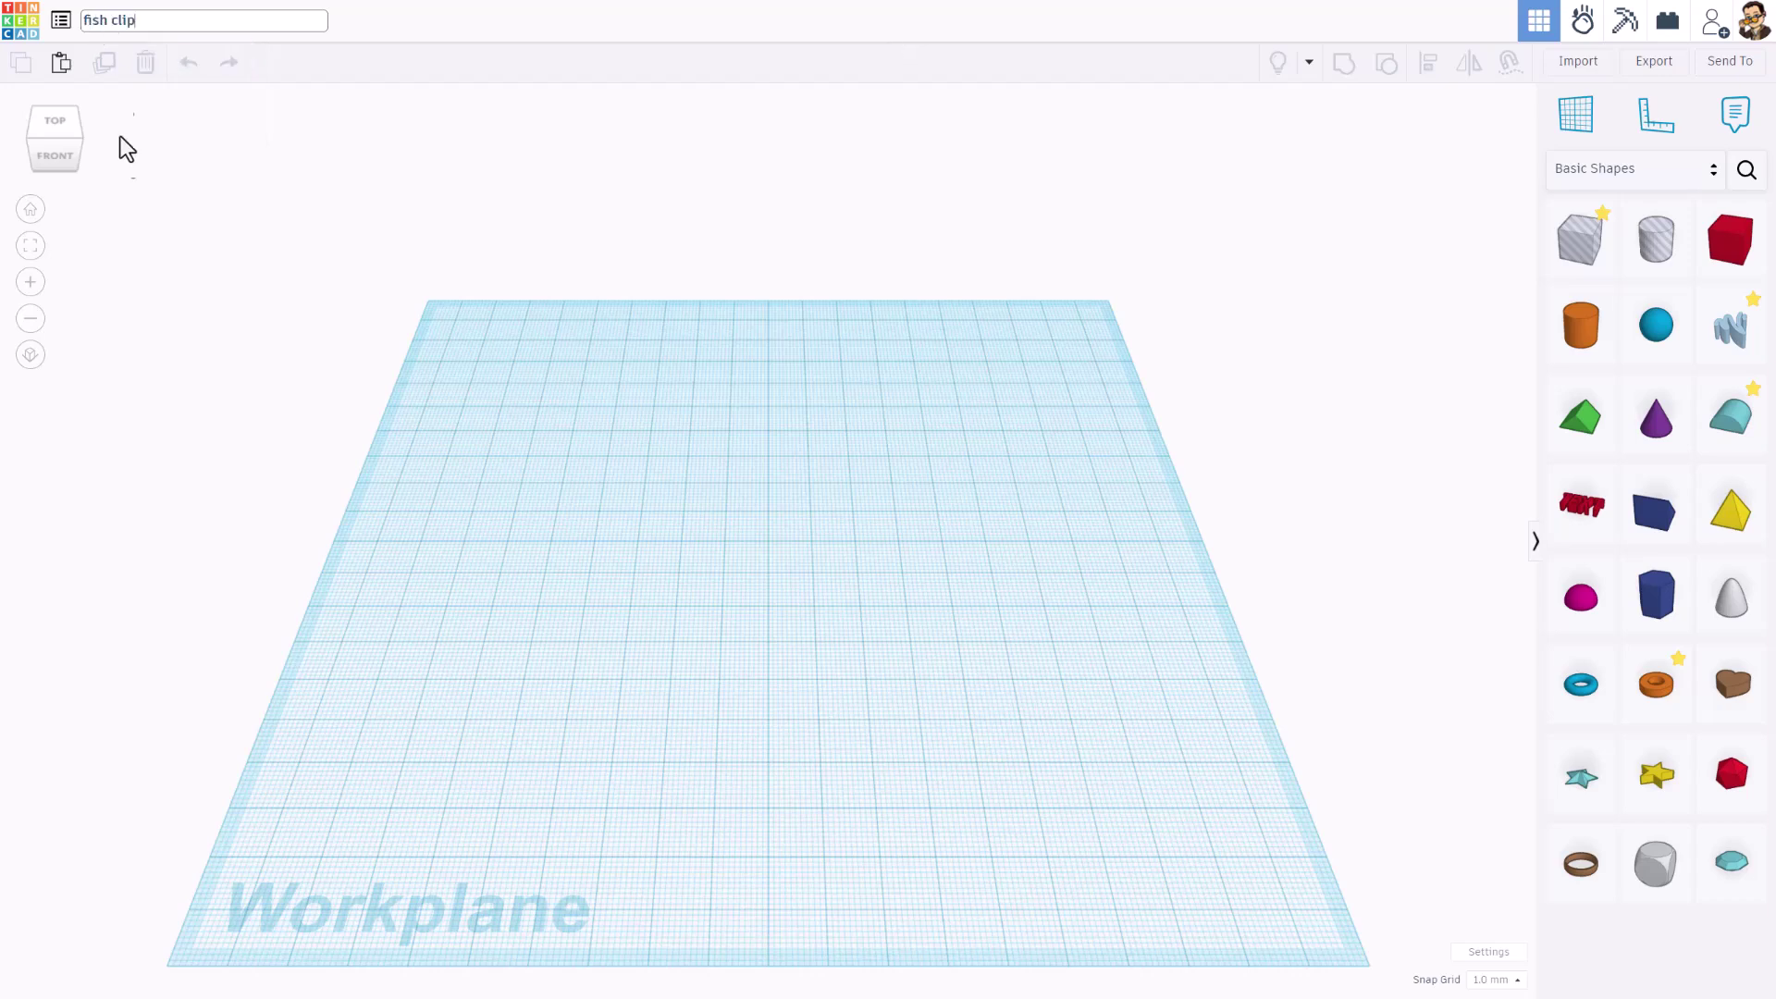
Place a tube on the workplane with a wall thickness of 1.2 and the maximum number of sides.
scroll(610, 541, "up", 3)
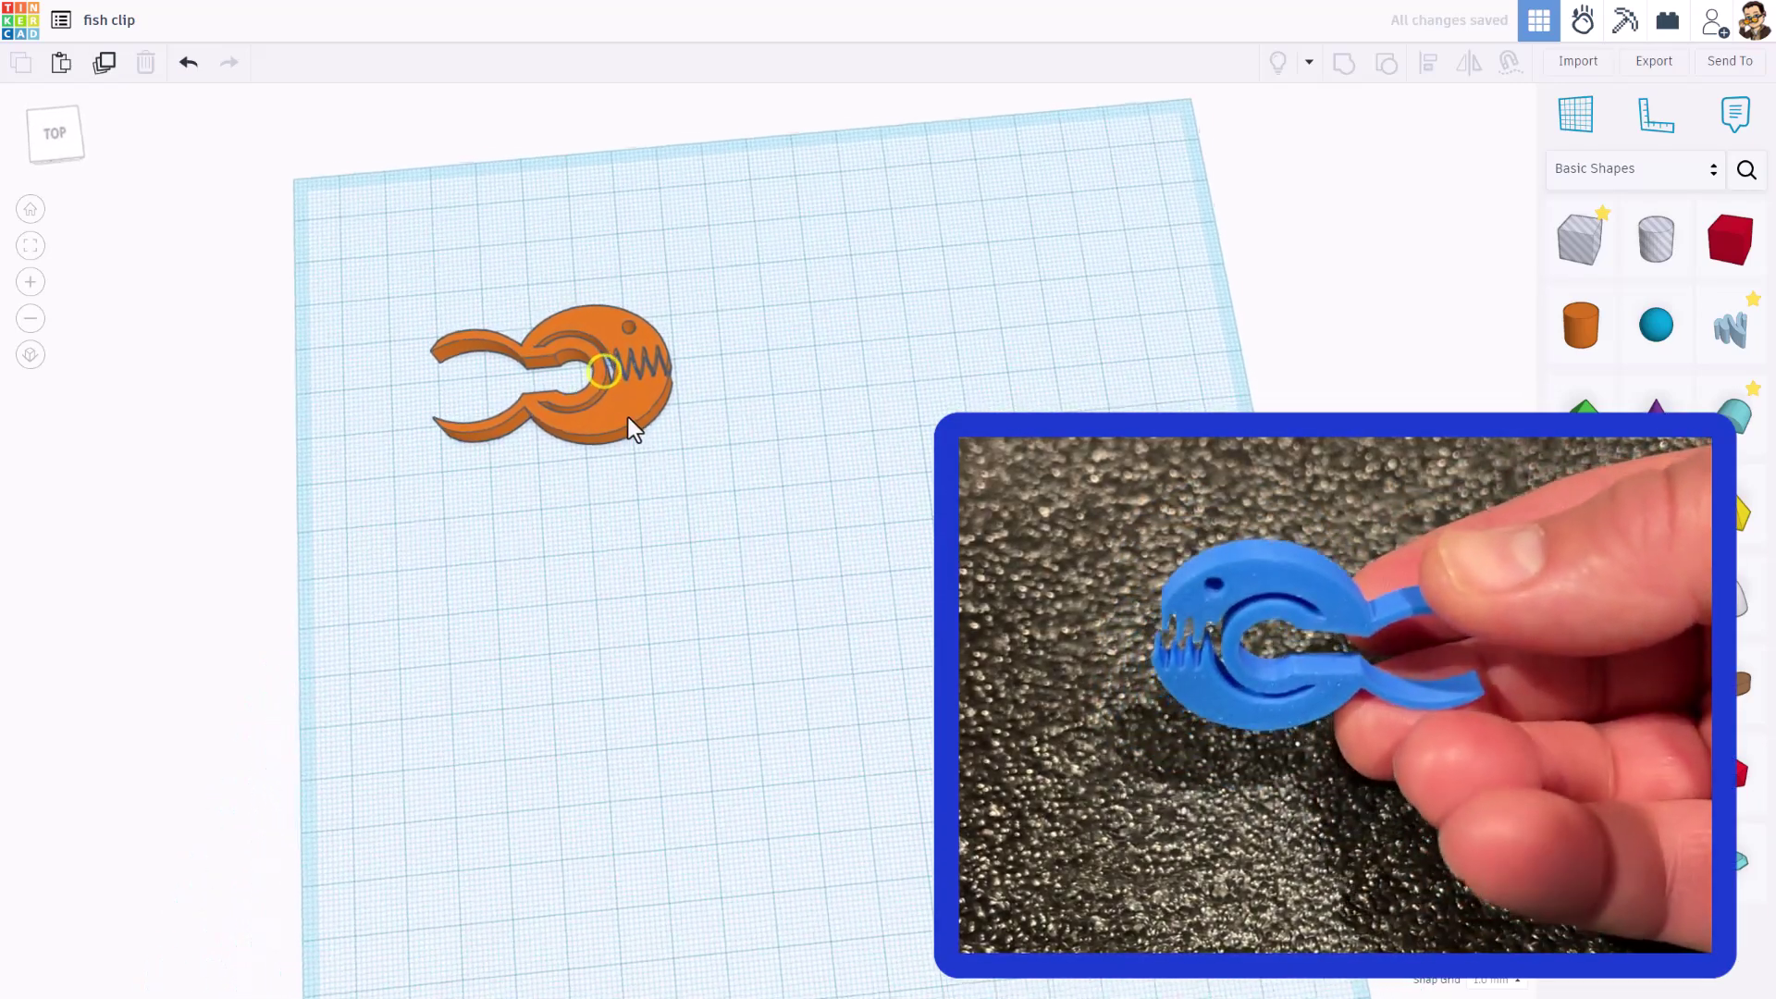
right_click_drag(629, 418, 503, 391)
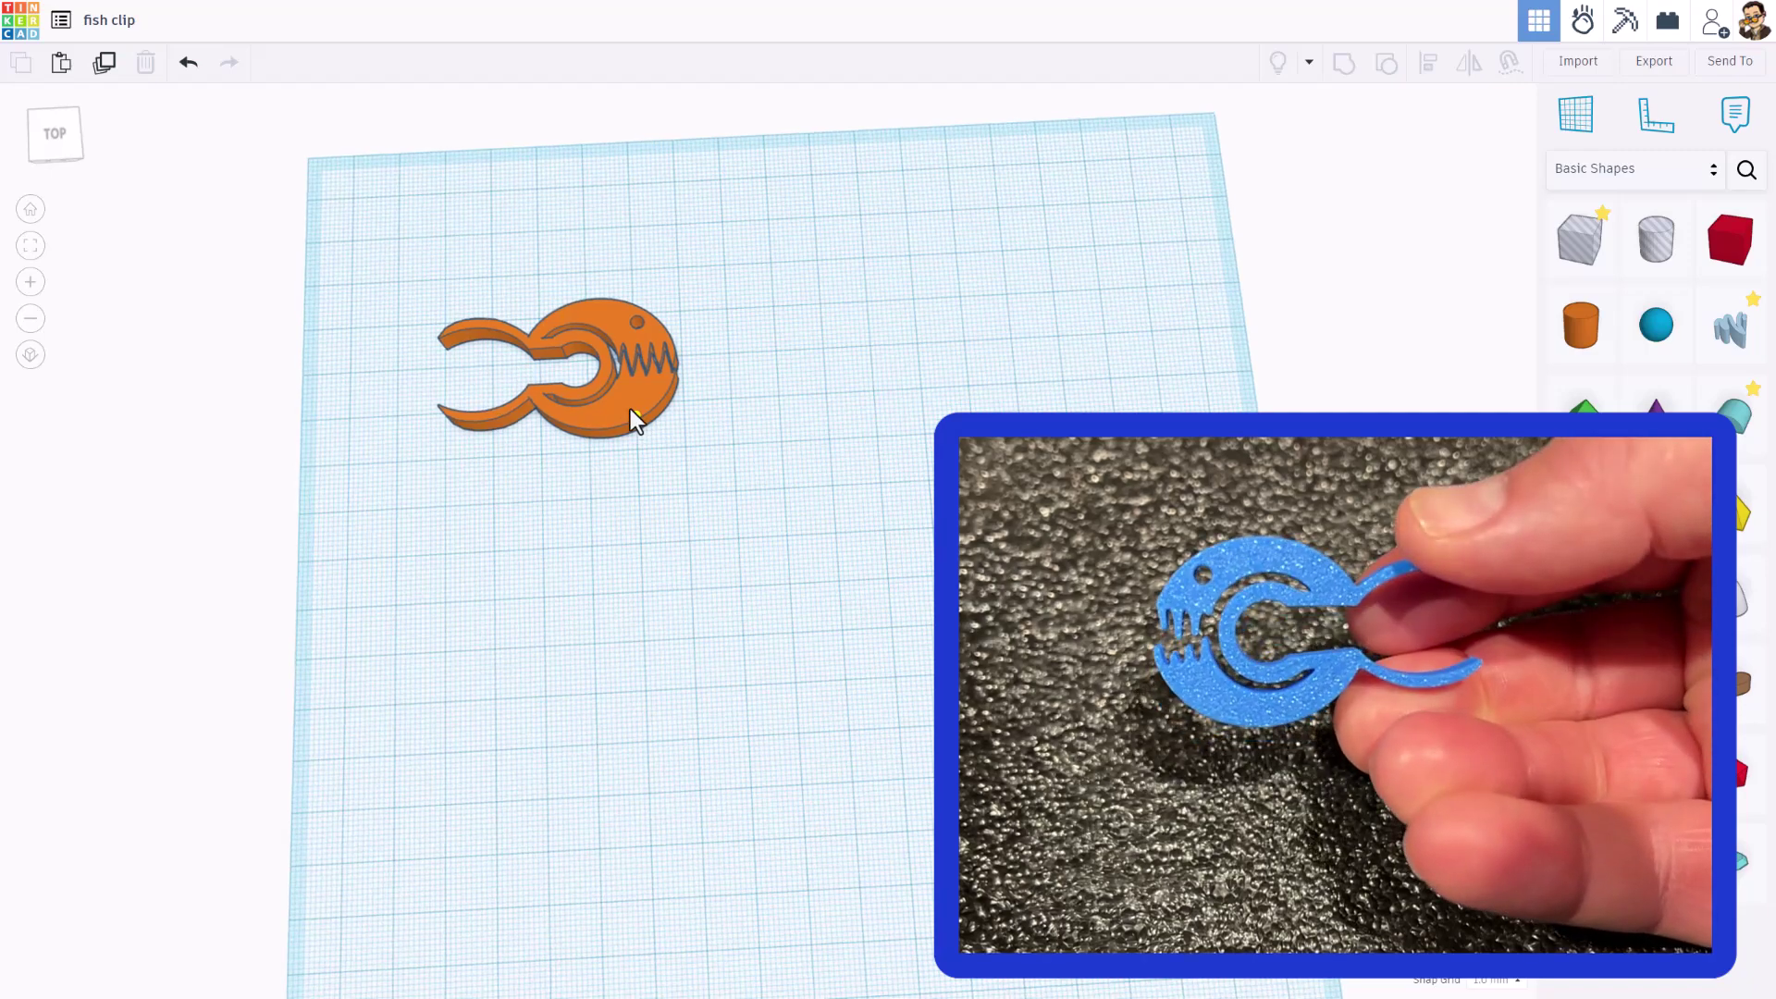
mouse_move(630, 409)
right_mouse_down()
mouse_move(683, 357)
mouse_move(625, 380)
mouse_move(641, 407)
right_mouse_up()
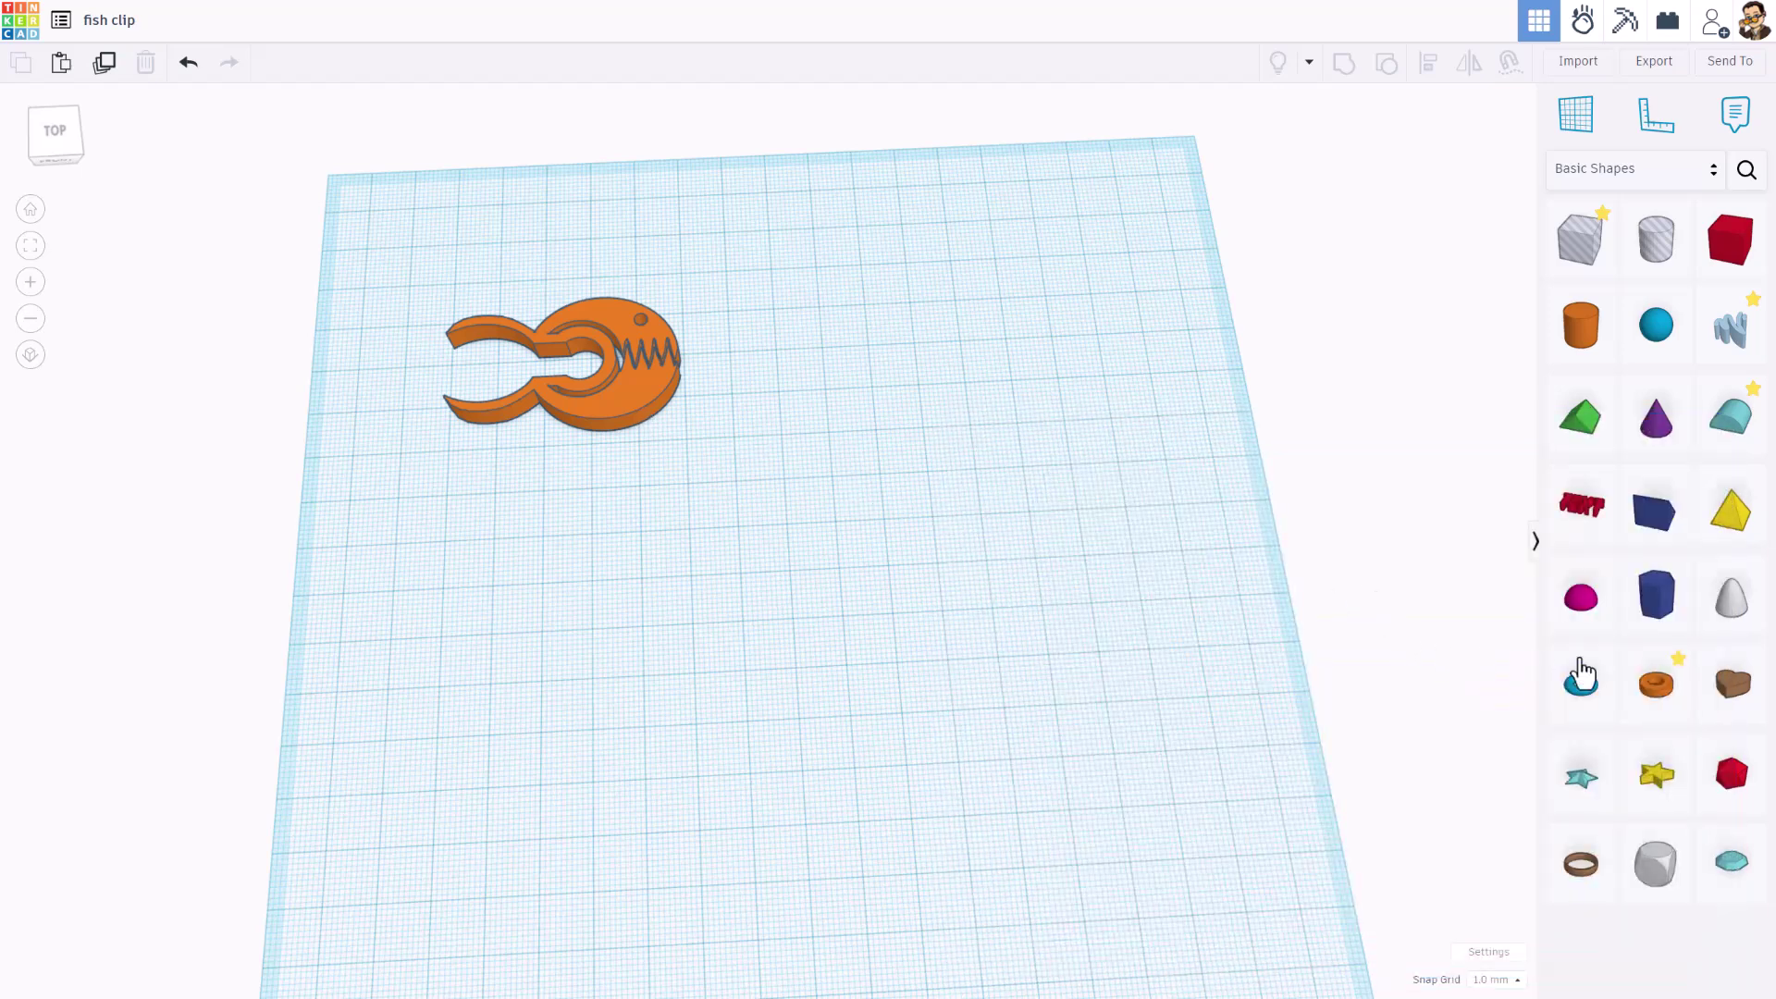
left_click(1657, 683)
left_click(984, 492)
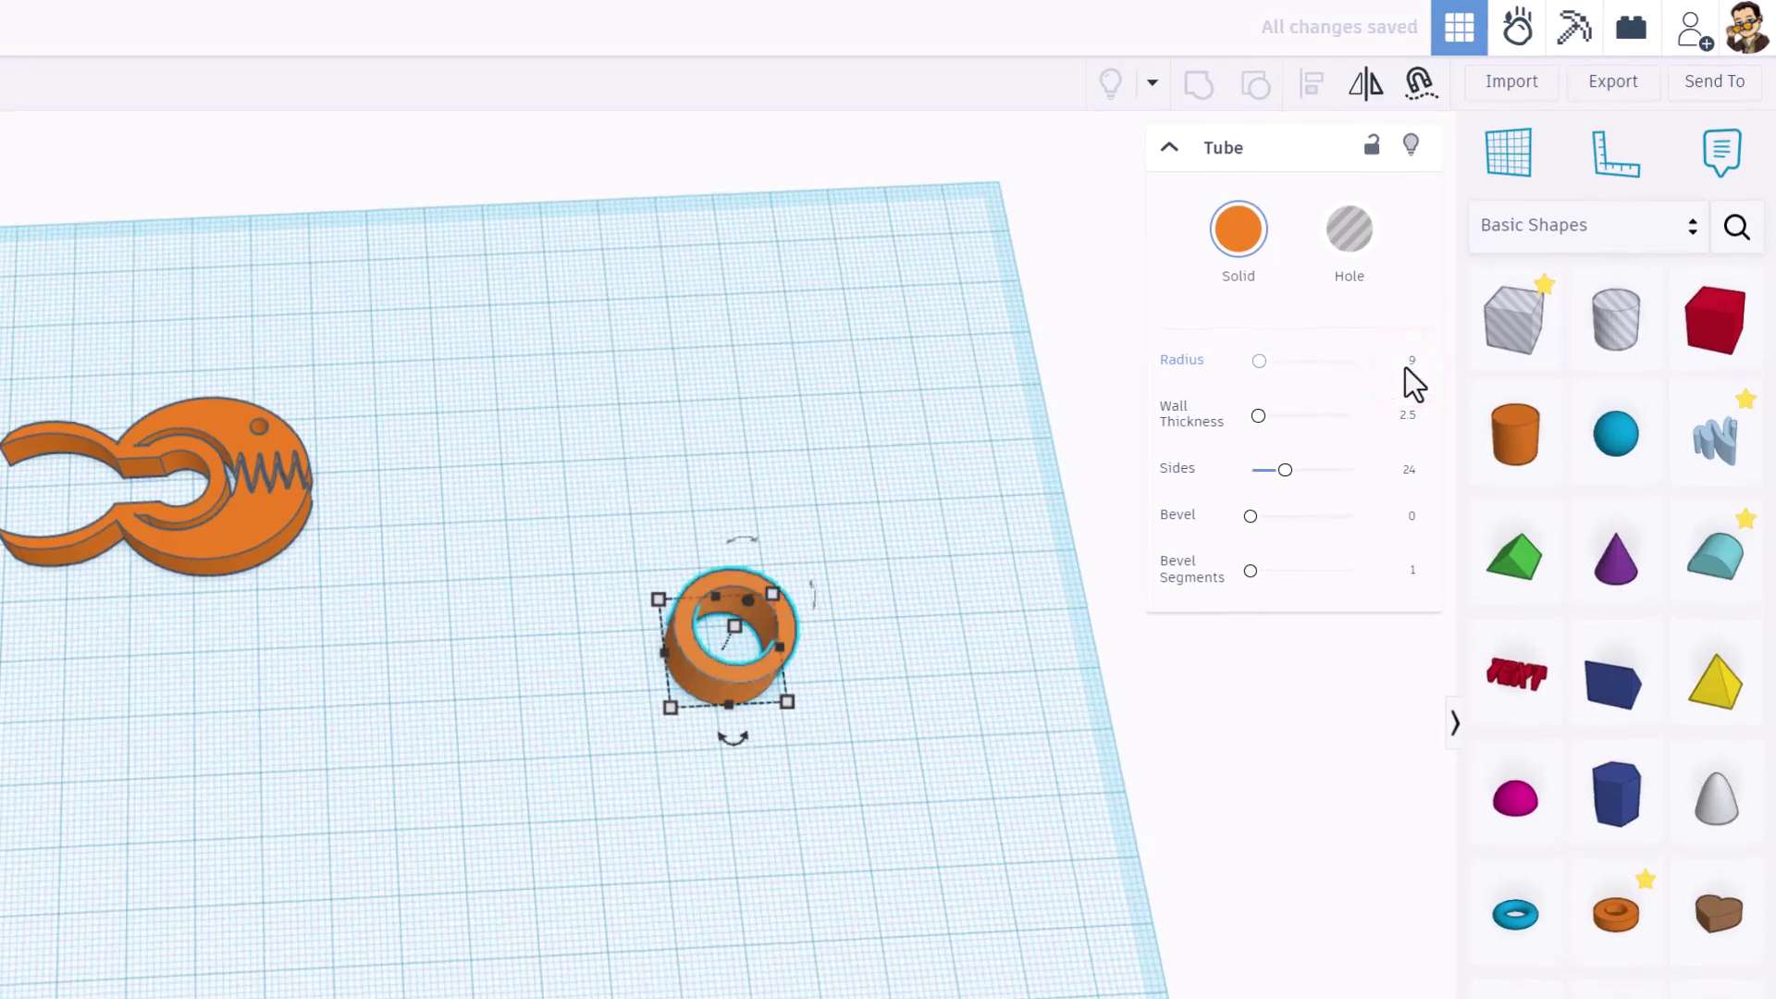
left_click(1409, 418)
type("1.2")
key("Return")
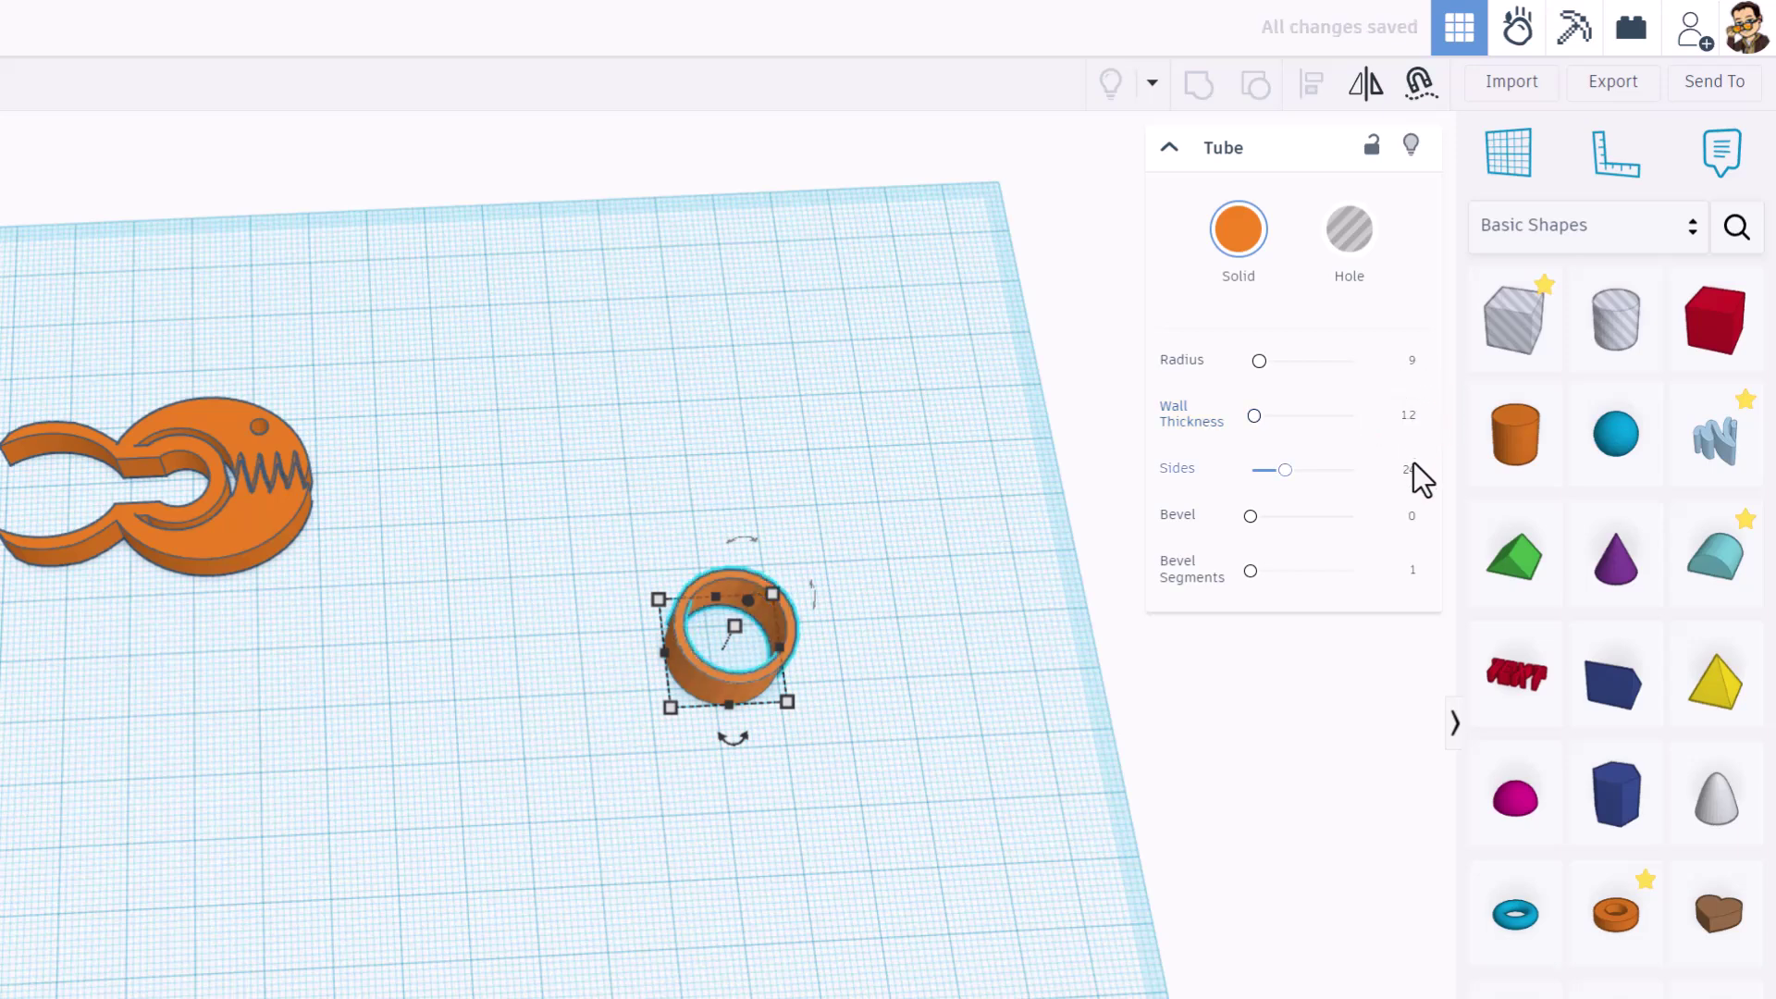
left_click_drag(1285, 470, 1363, 484)
left_click(650, 515)
Place a hole box to the left of the tube and set its front-to-back dimension to 10 mm.
right_click_drag(651, 515, 145, 459)
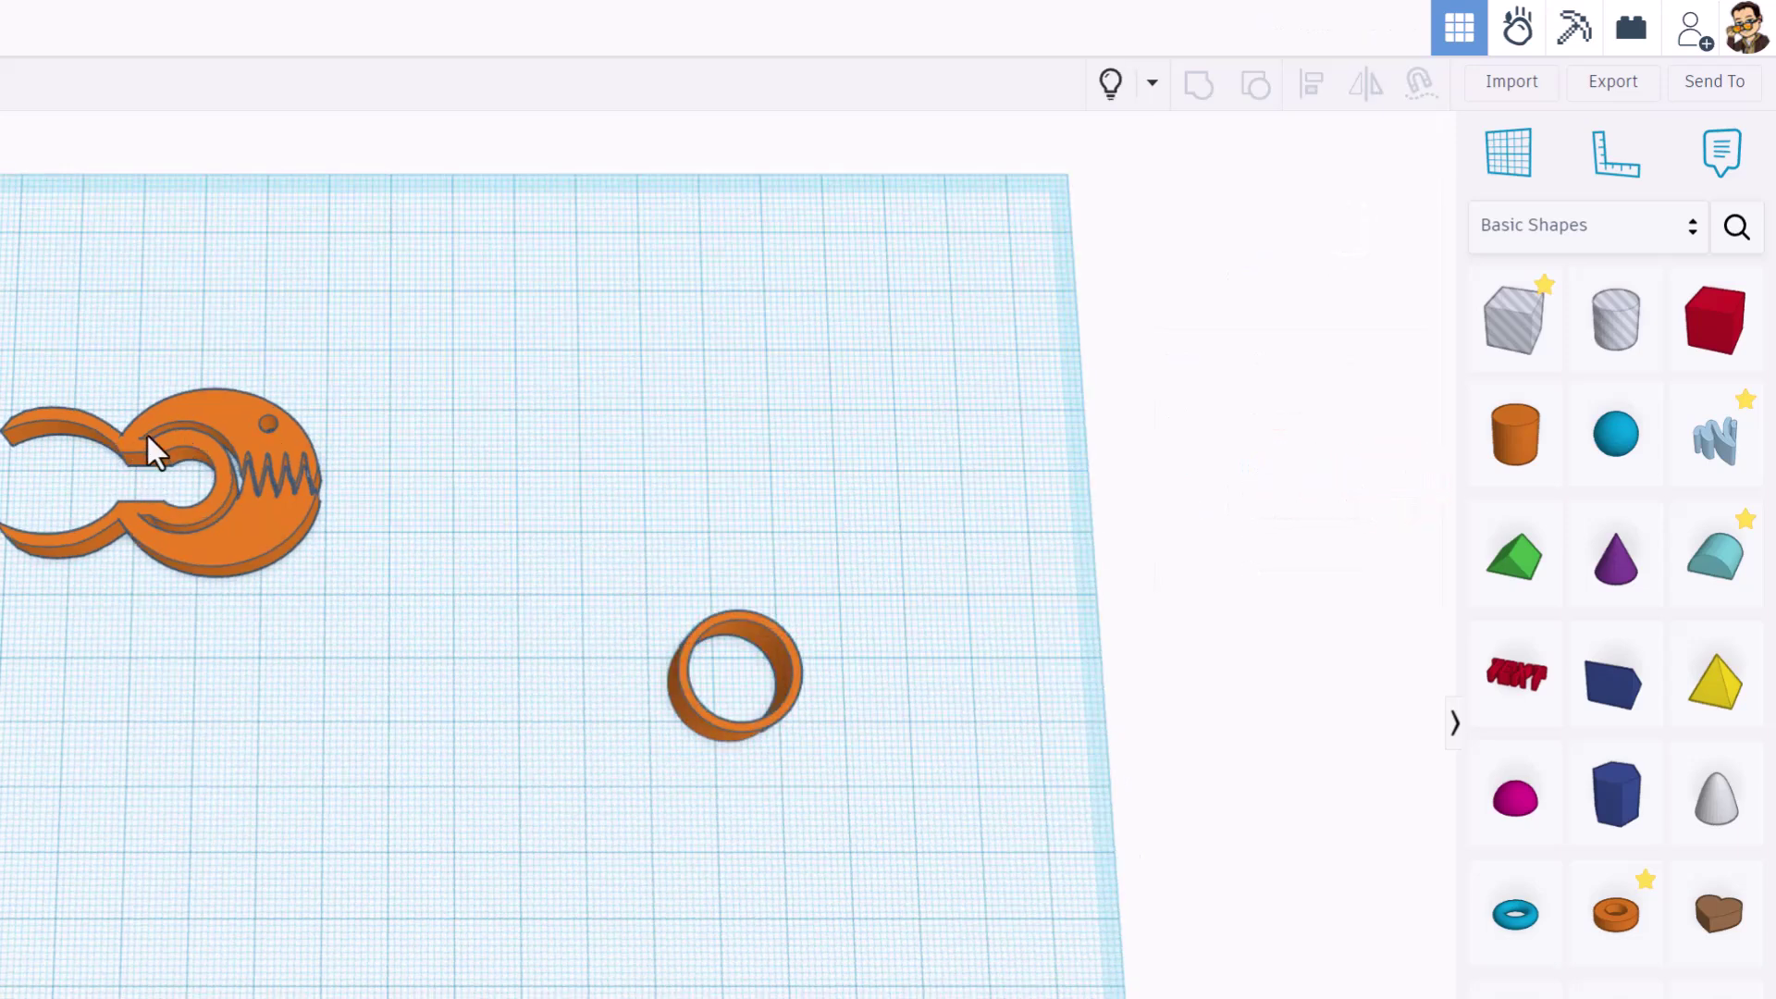
left_click_drag(1528, 344, 547, 640)
left_click(612, 702)
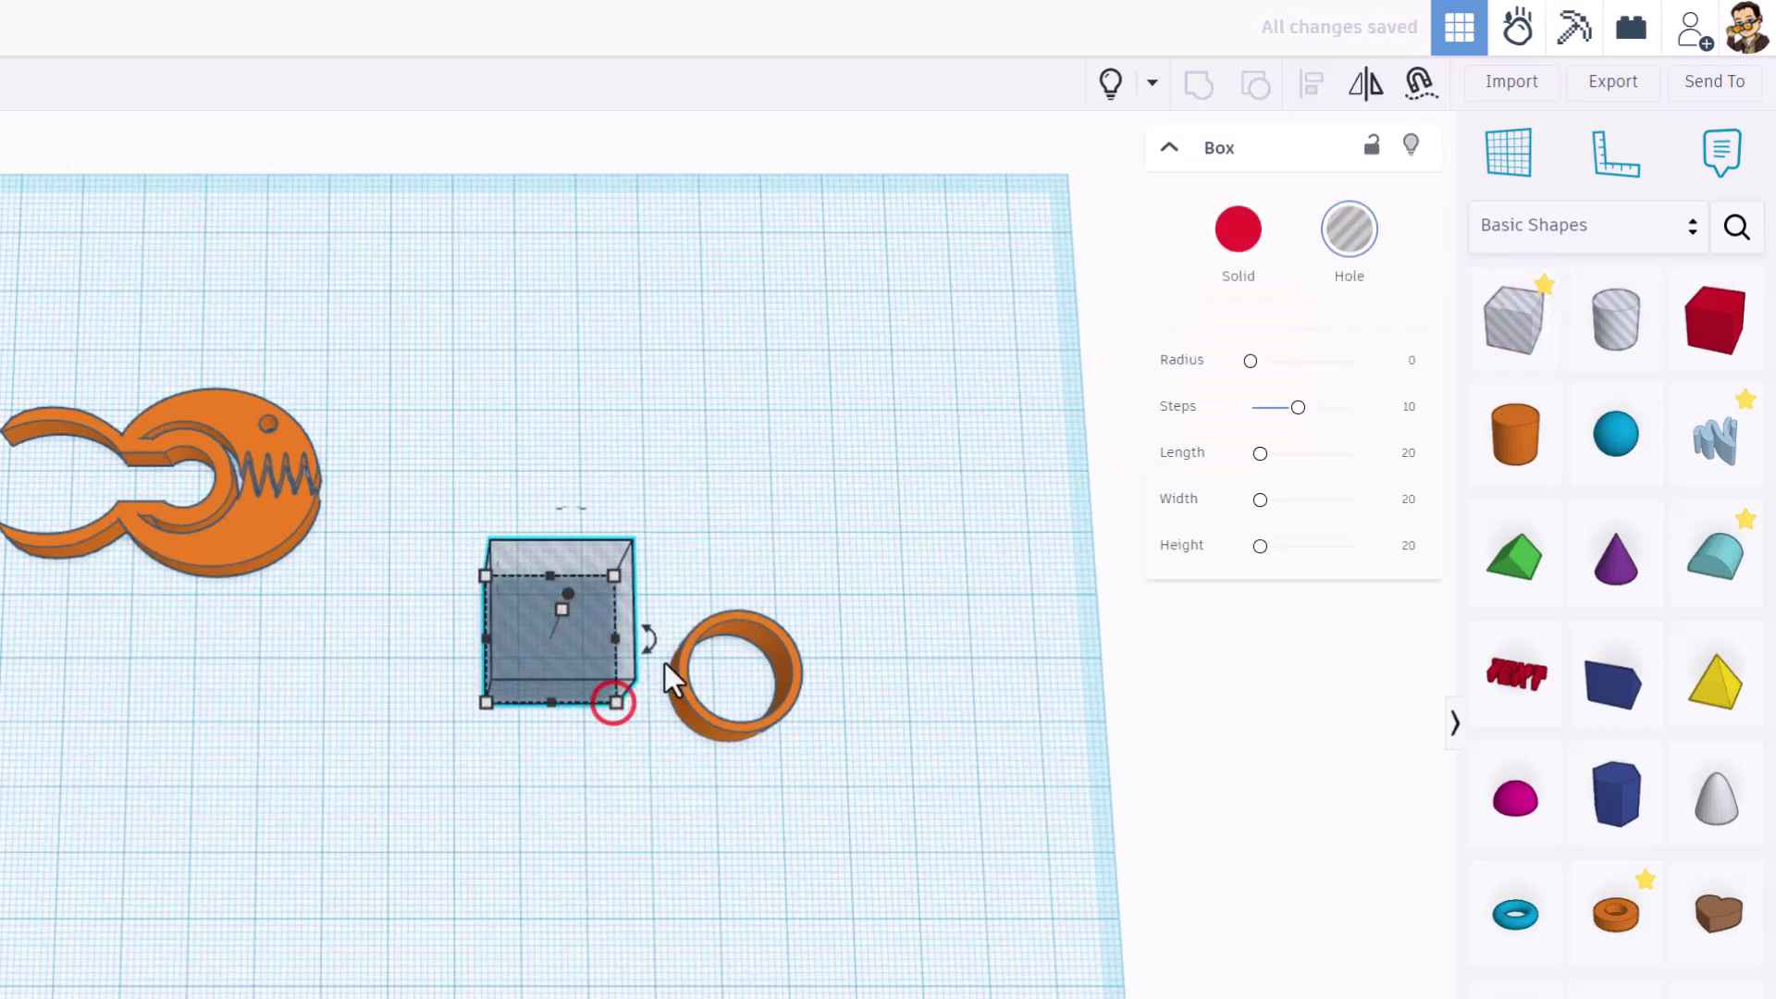
left_click(614, 703)
left_click(735, 637)
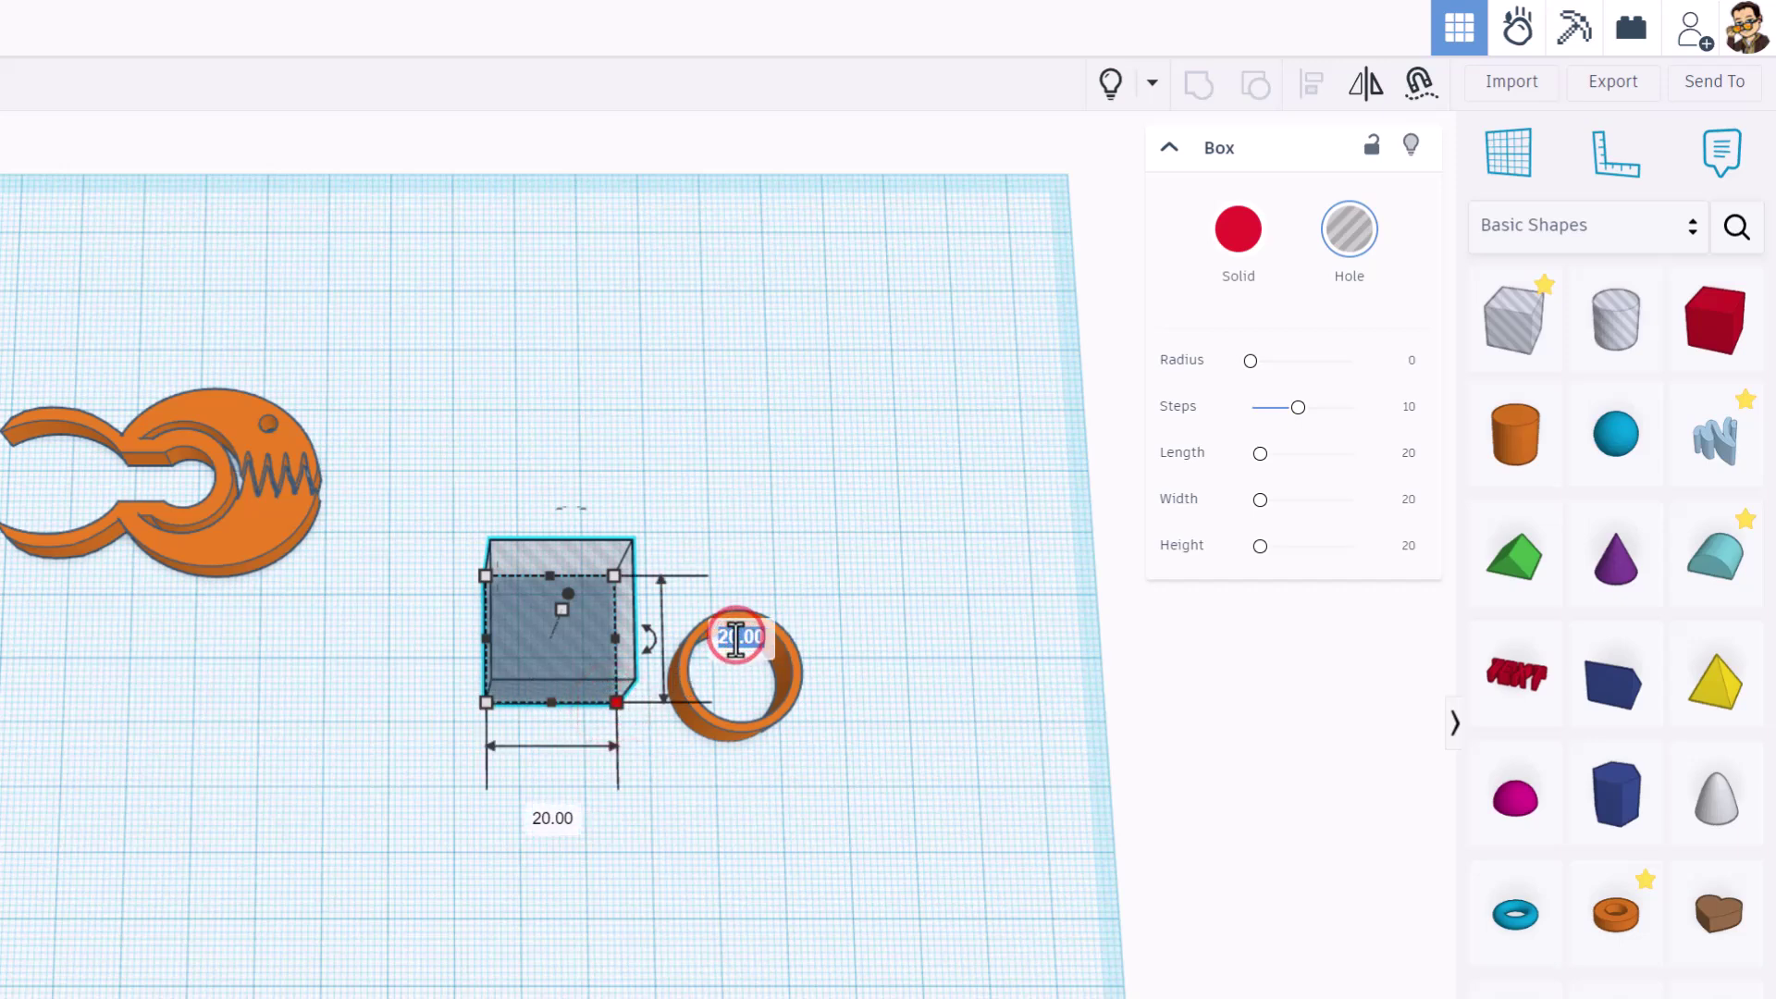
type("10")
key("Return")
left_click(930, 492)
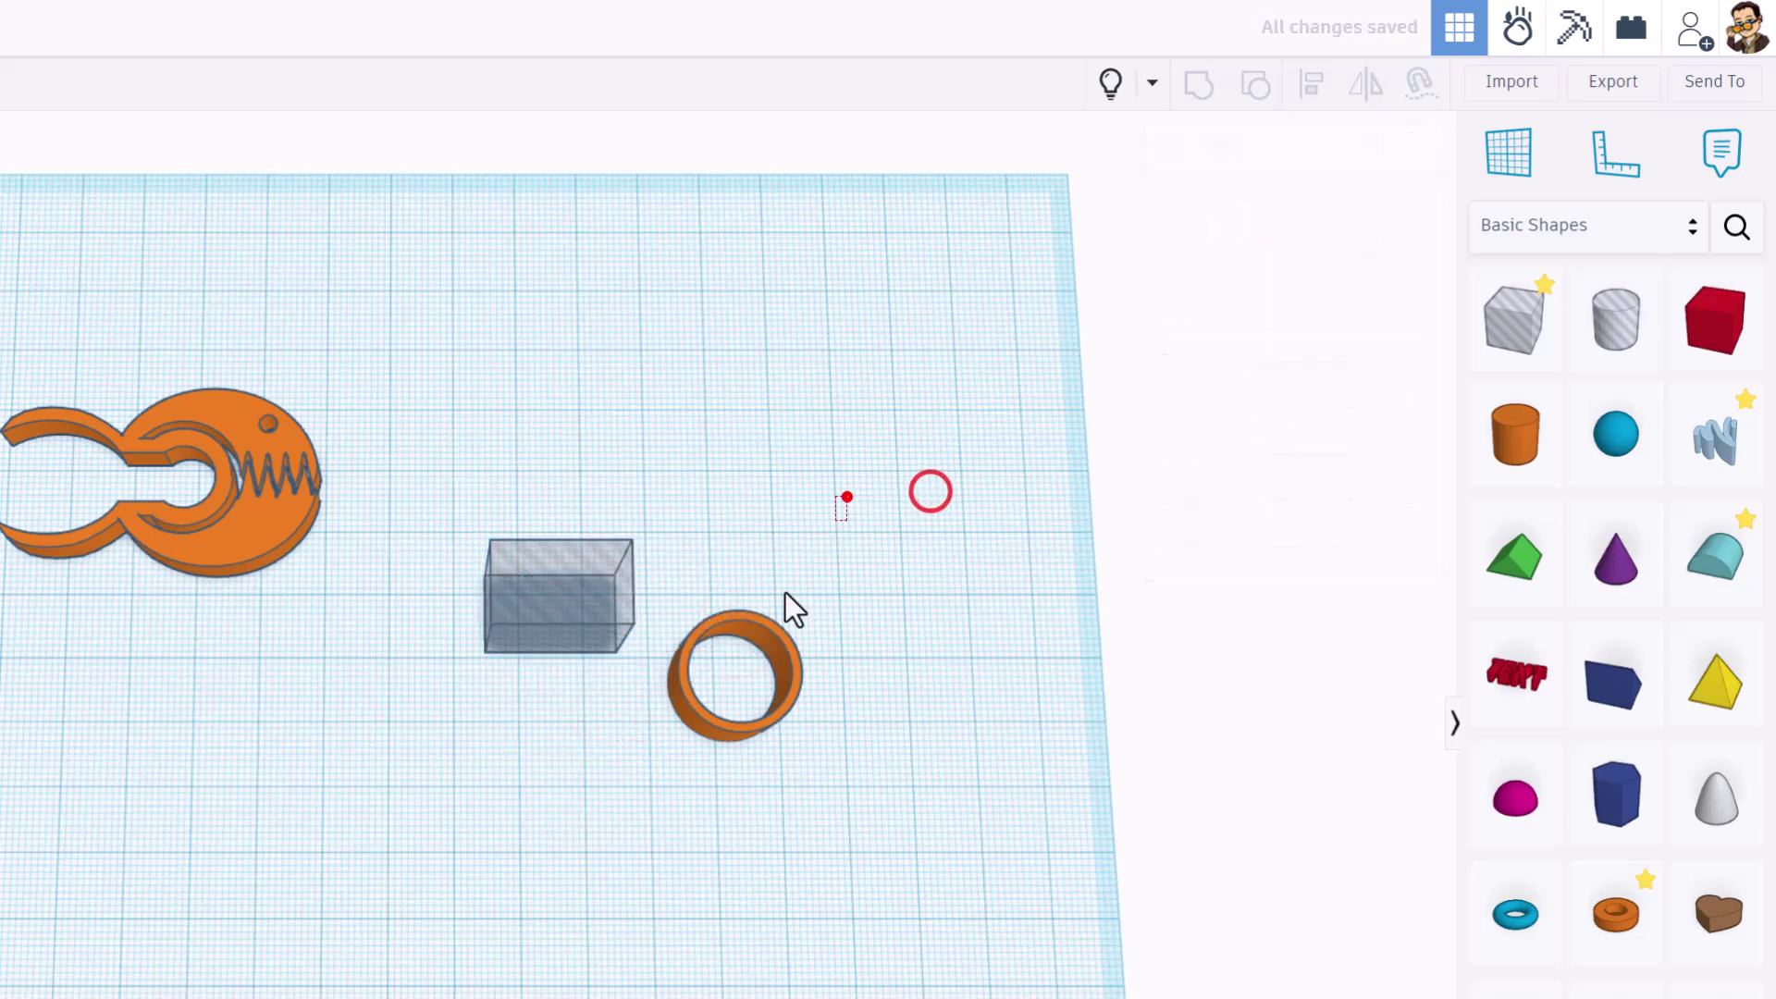
Align the hole box and the tube along their front-to-back centres.
left_click_drag(847, 496, 564, 791)
key("l")
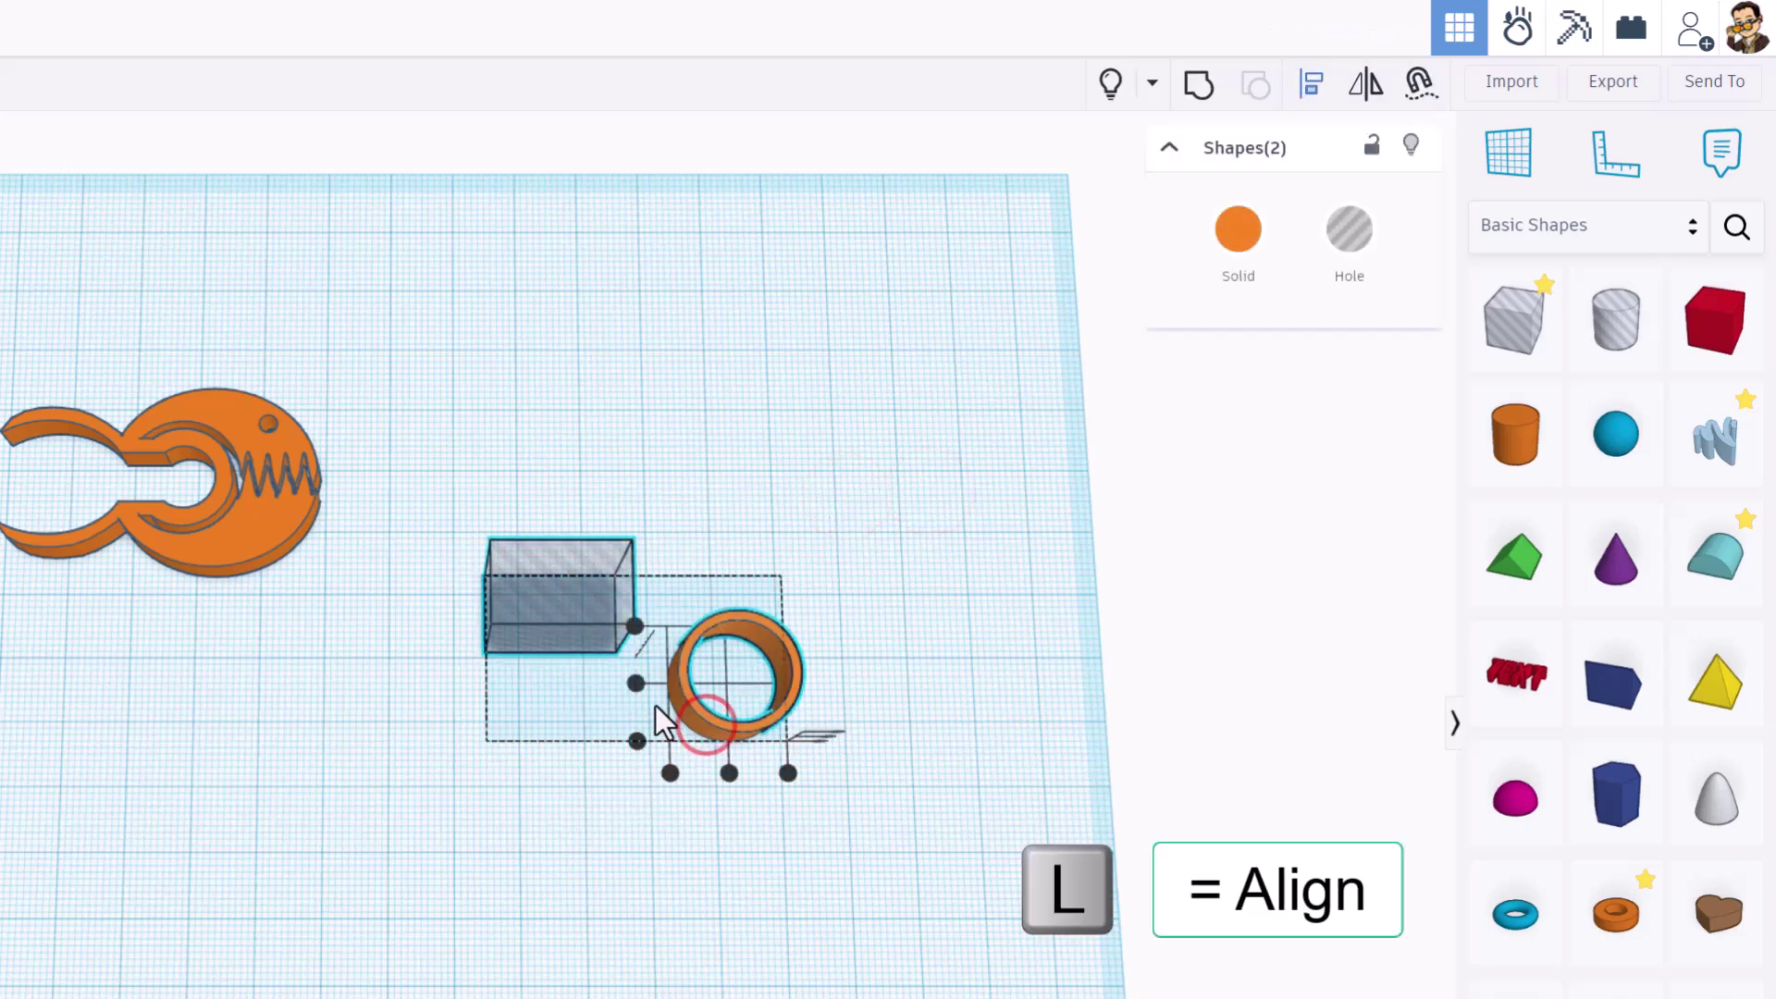
left_click(638, 684)
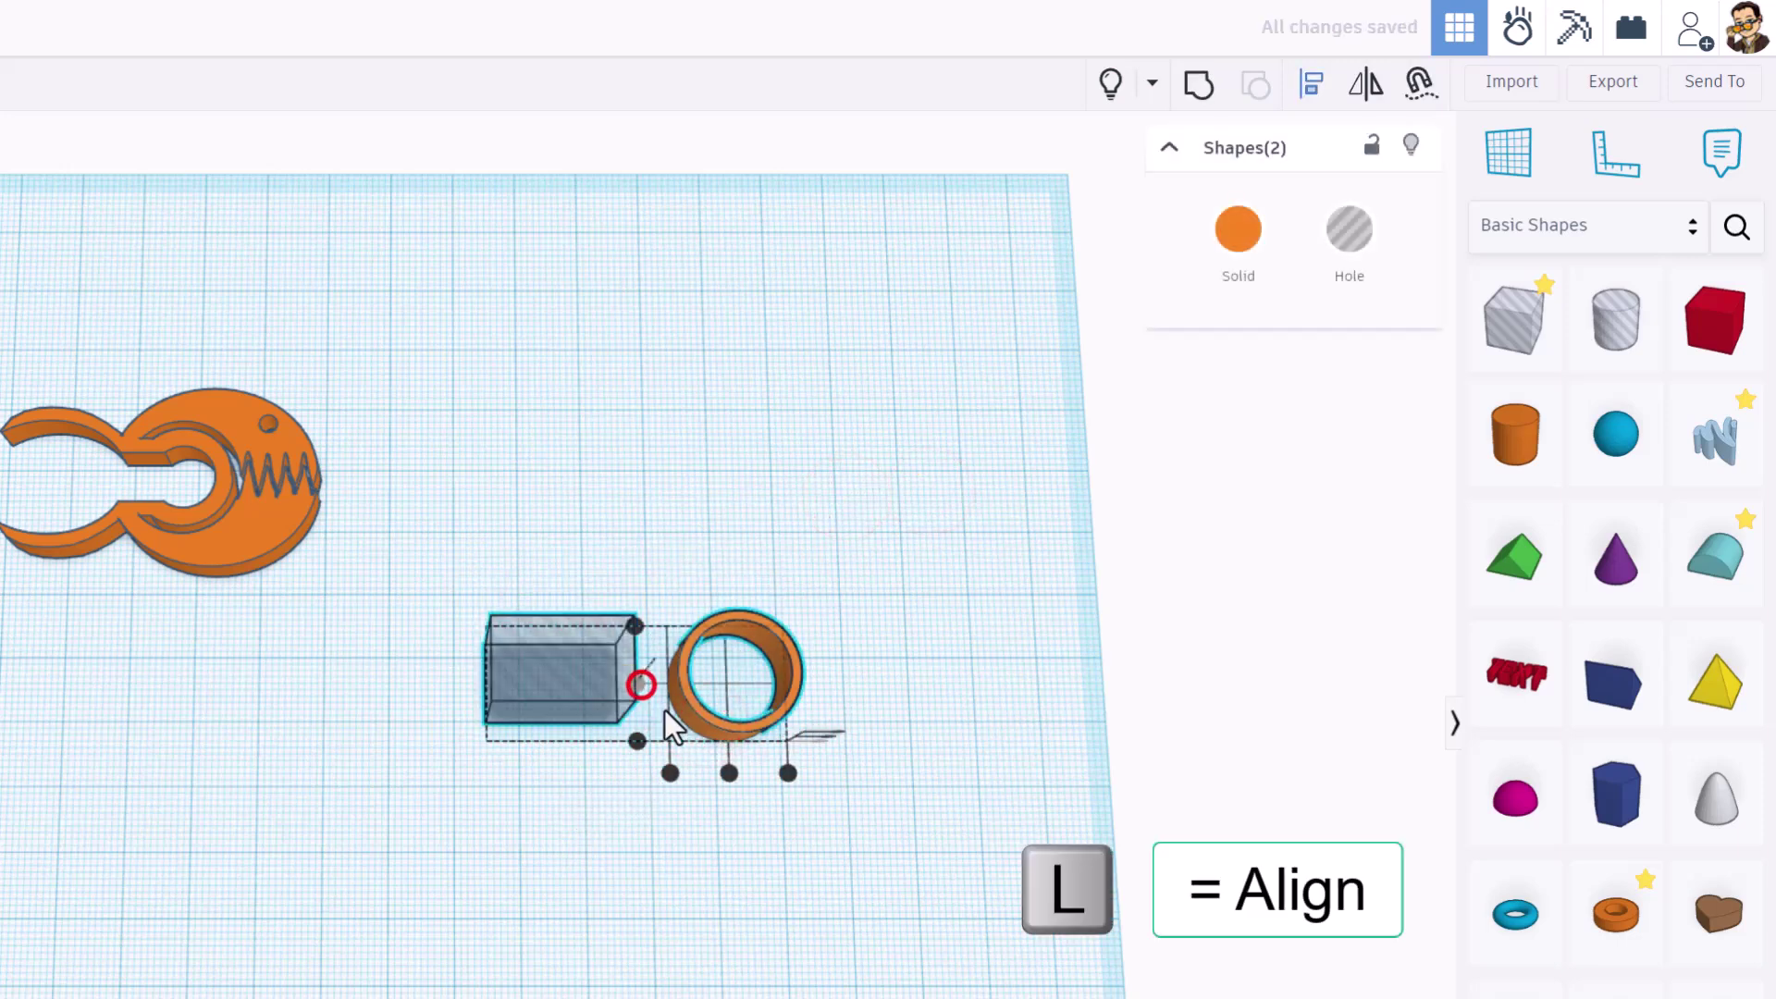
left_click(592, 576)
Move the hole box right until it overlaps the left side of the tube.
left_click(591, 668)
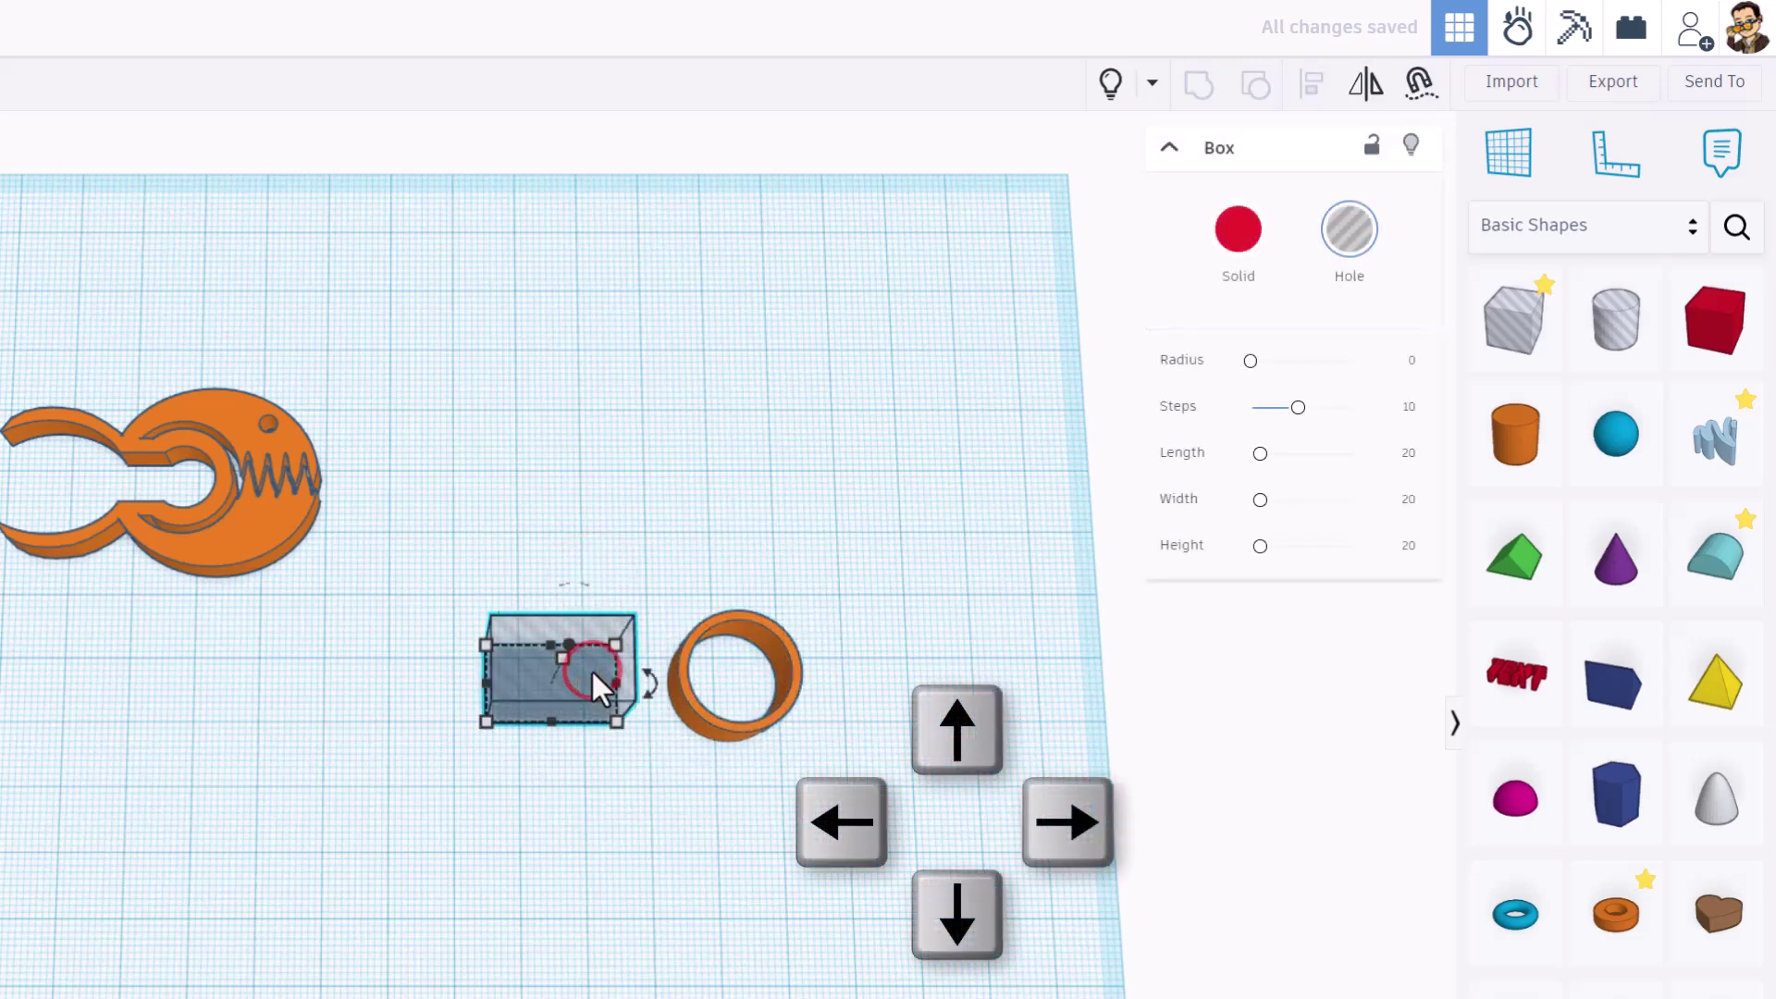
key("Right")
key("Right")
key("Right")
key("Right")
key("Right")
key("Right")
key("Right")
key("Right")
key("Right")
key("Right")
key("Right")
key("Right")
key("Right")
key("Right")
key("Right")
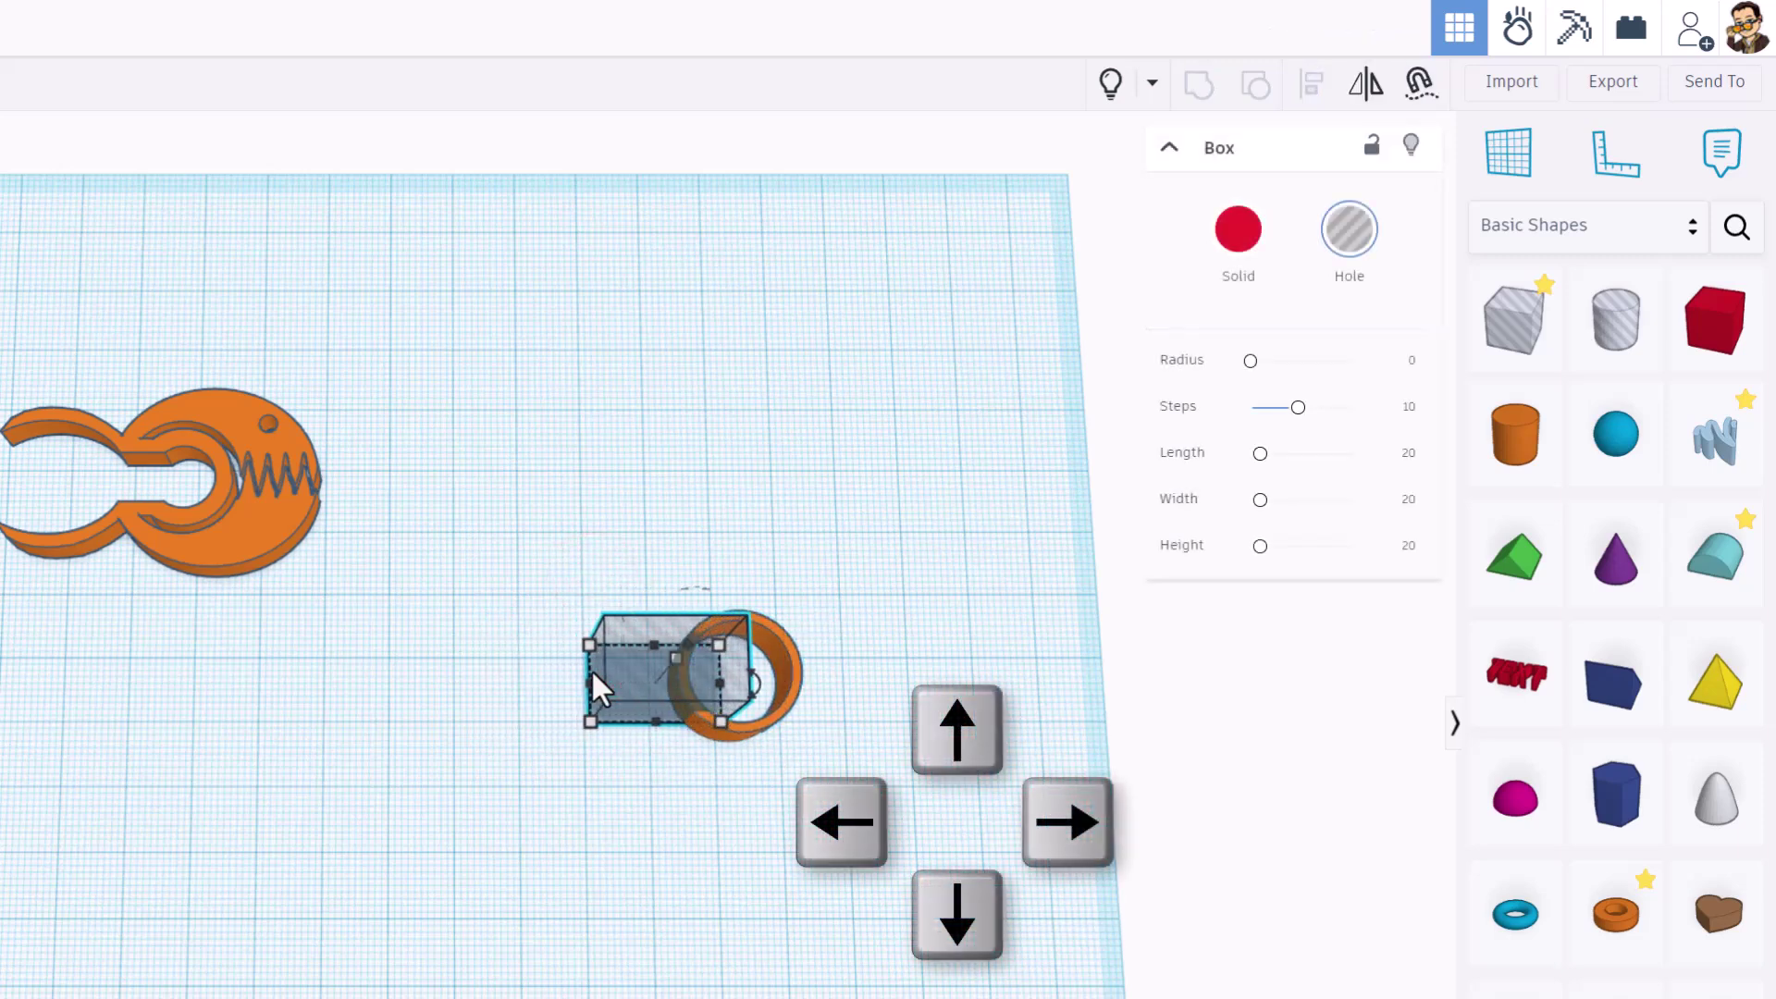
Group the hole box with the tube to cut a C shape, and turn the result into a hole.
left_click(516, 538)
left_click_drag(551, 554, 795, 768)
key("ctrl+g")
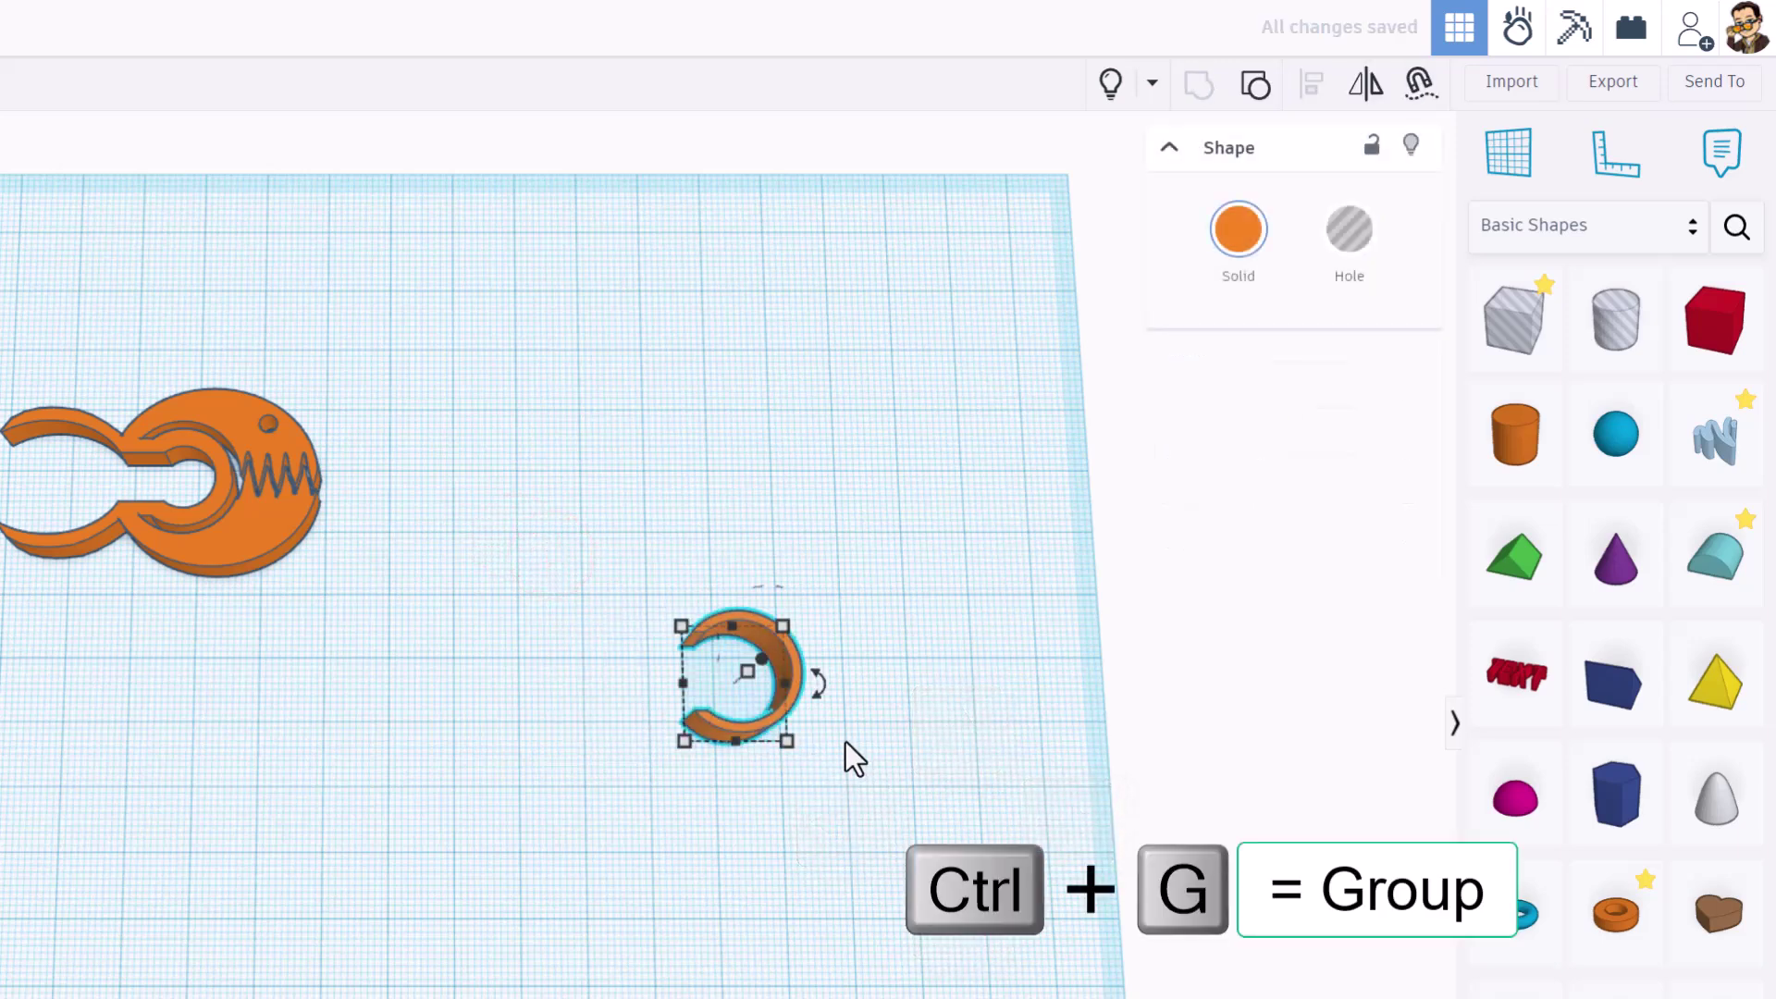
left_click(1347, 231)
left_click(910, 653)
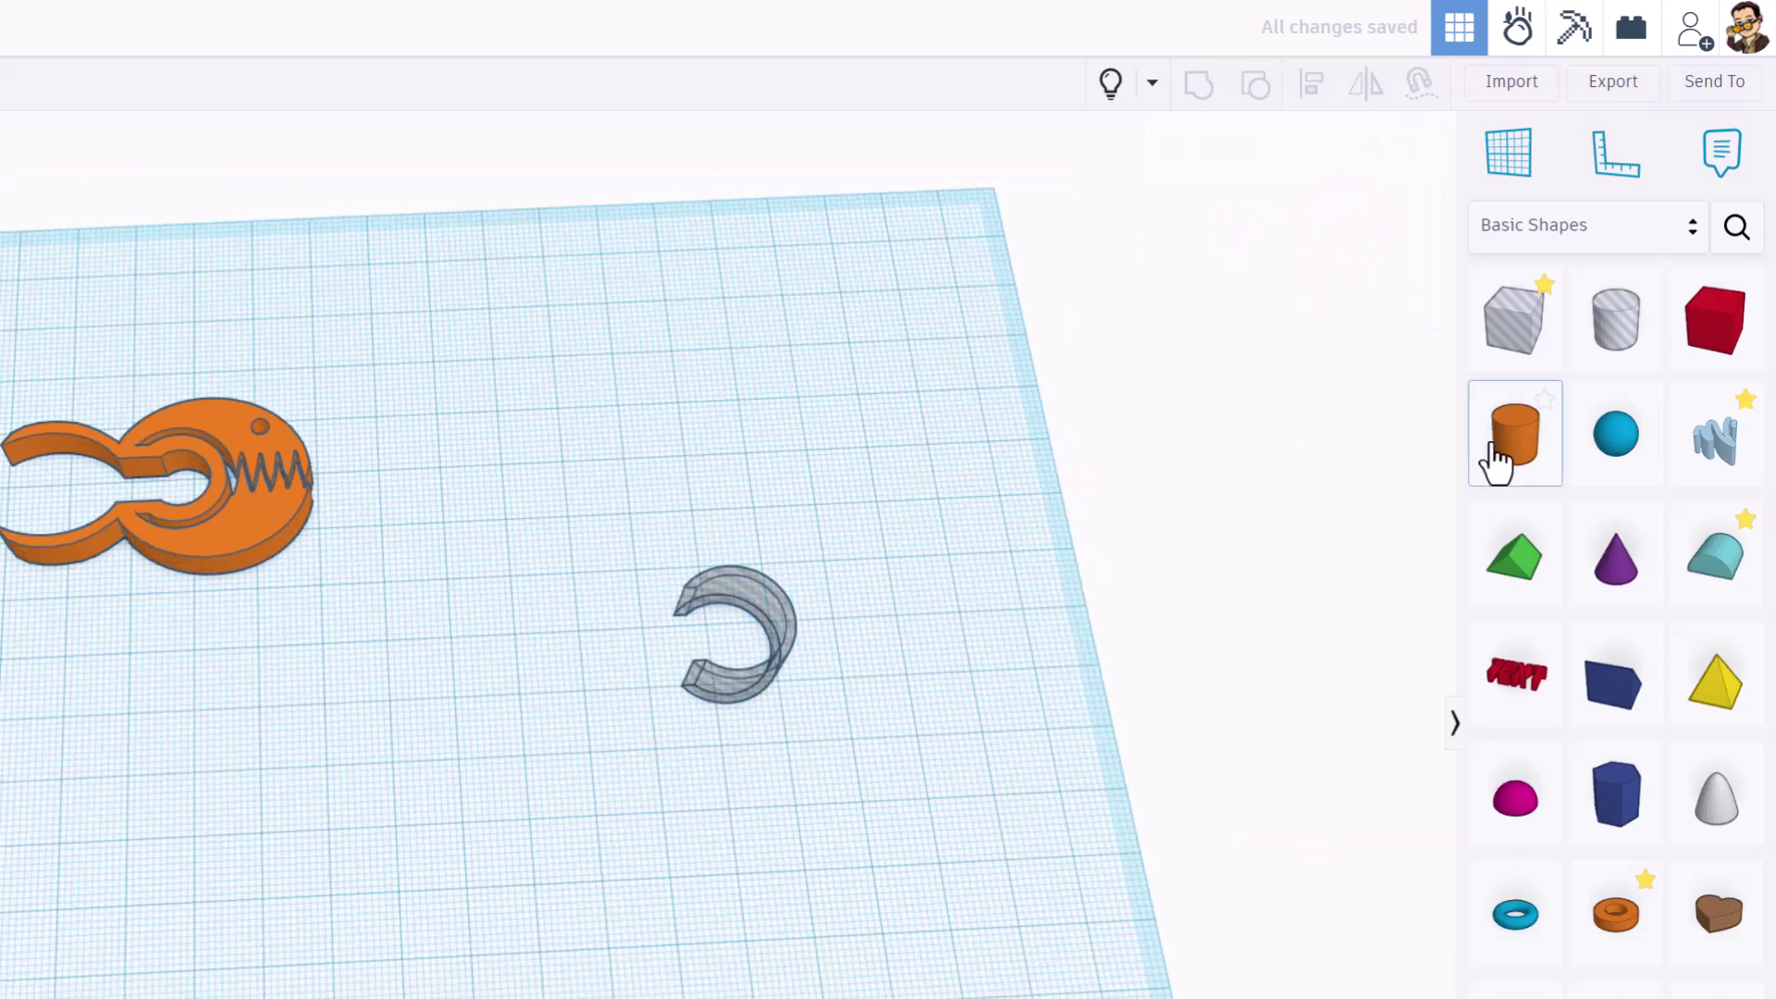
Place a solid cylinder to the right of the C-shaped hole and set its sides to 64.
left_click_drag(1490, 447, 888, 596)
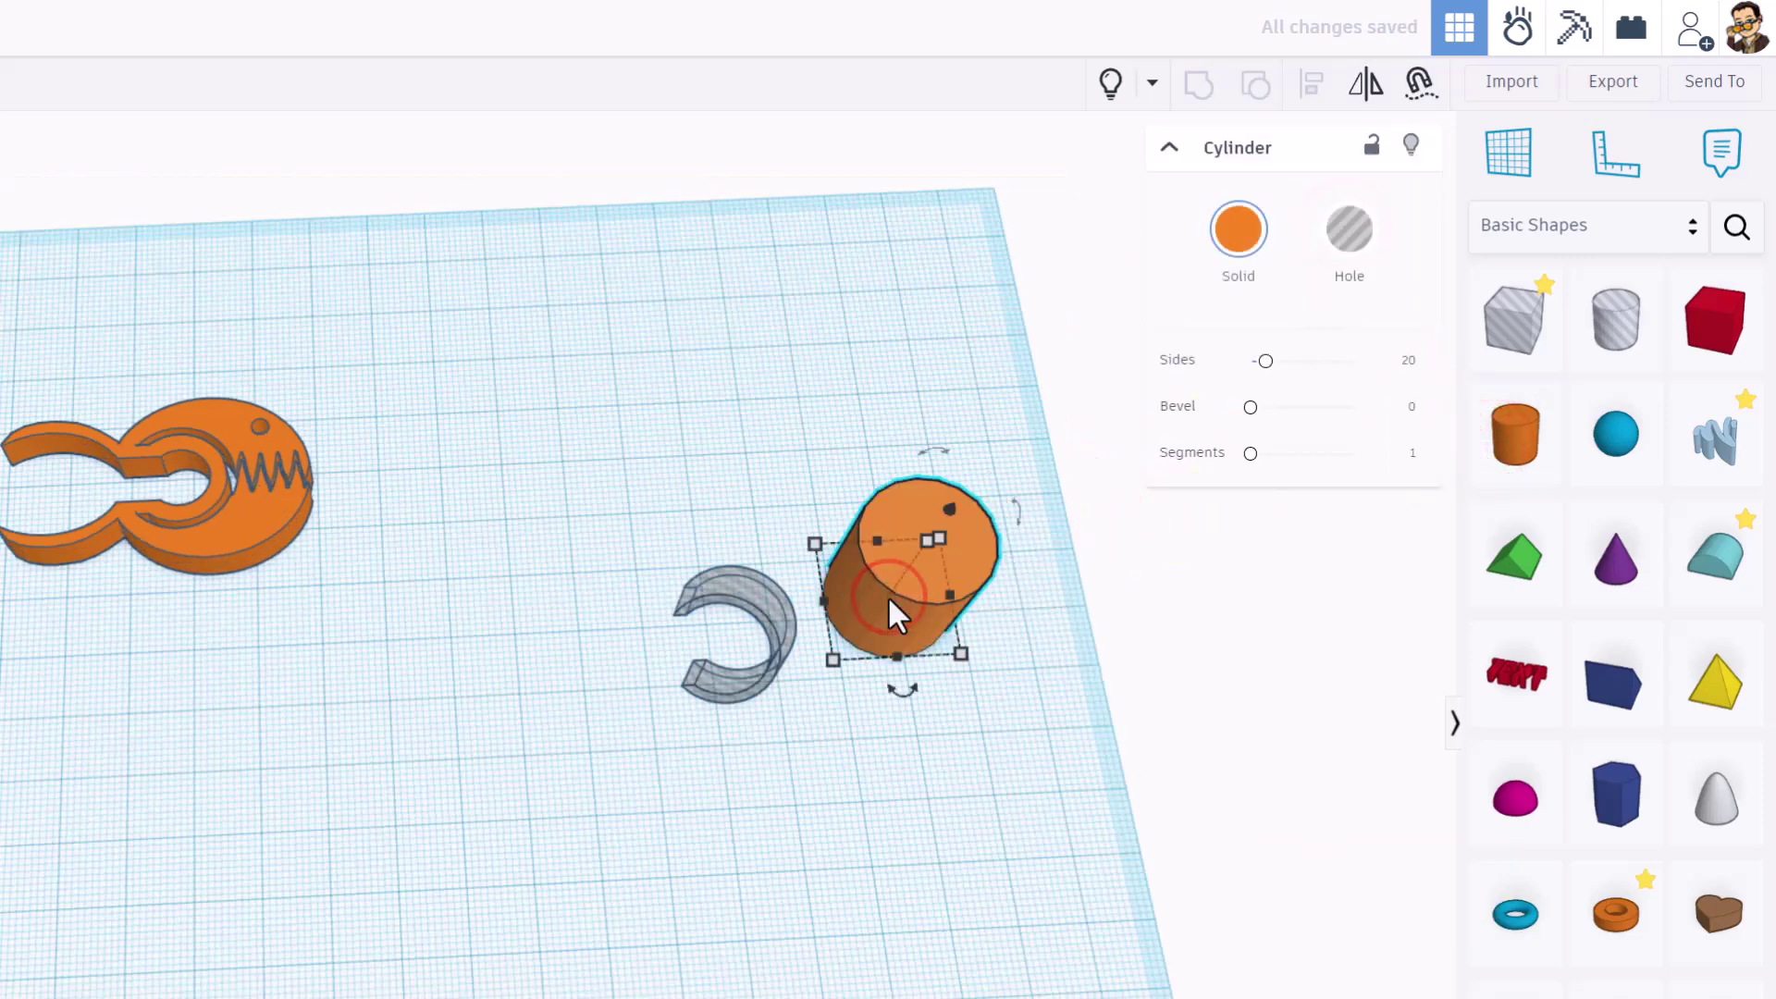
left_click_drag(1277, 368, 1398, 365)
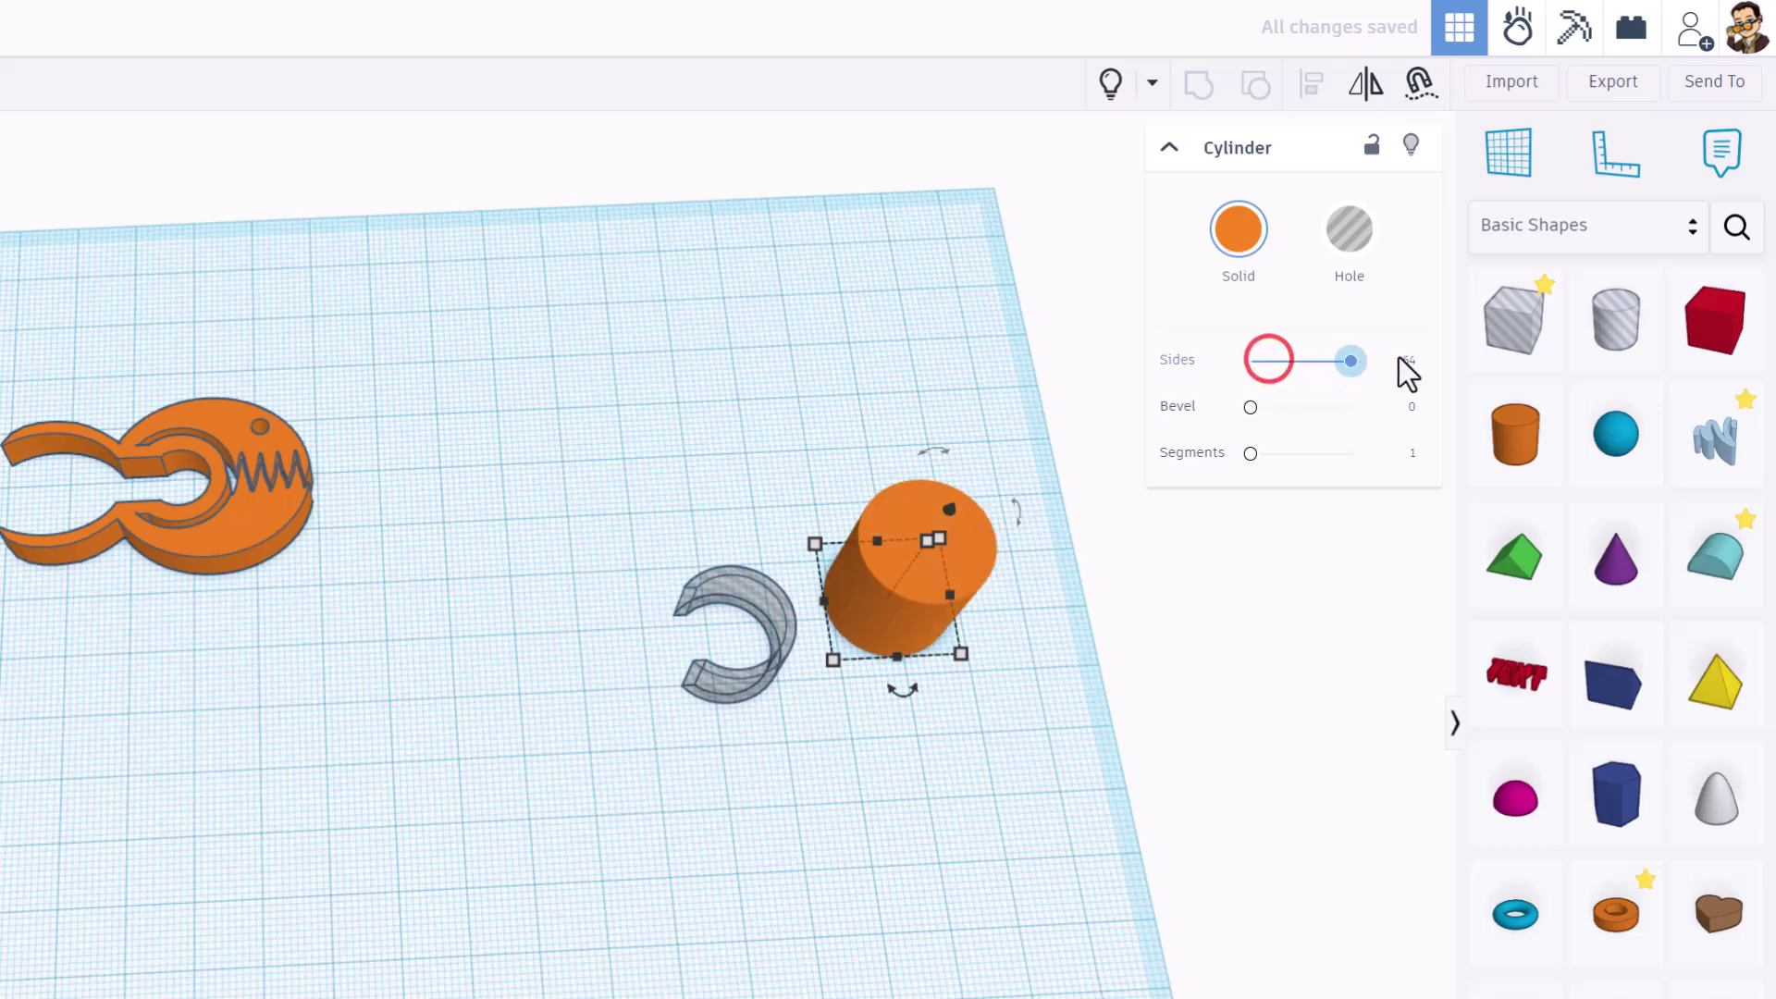
left_click(1051, 428)
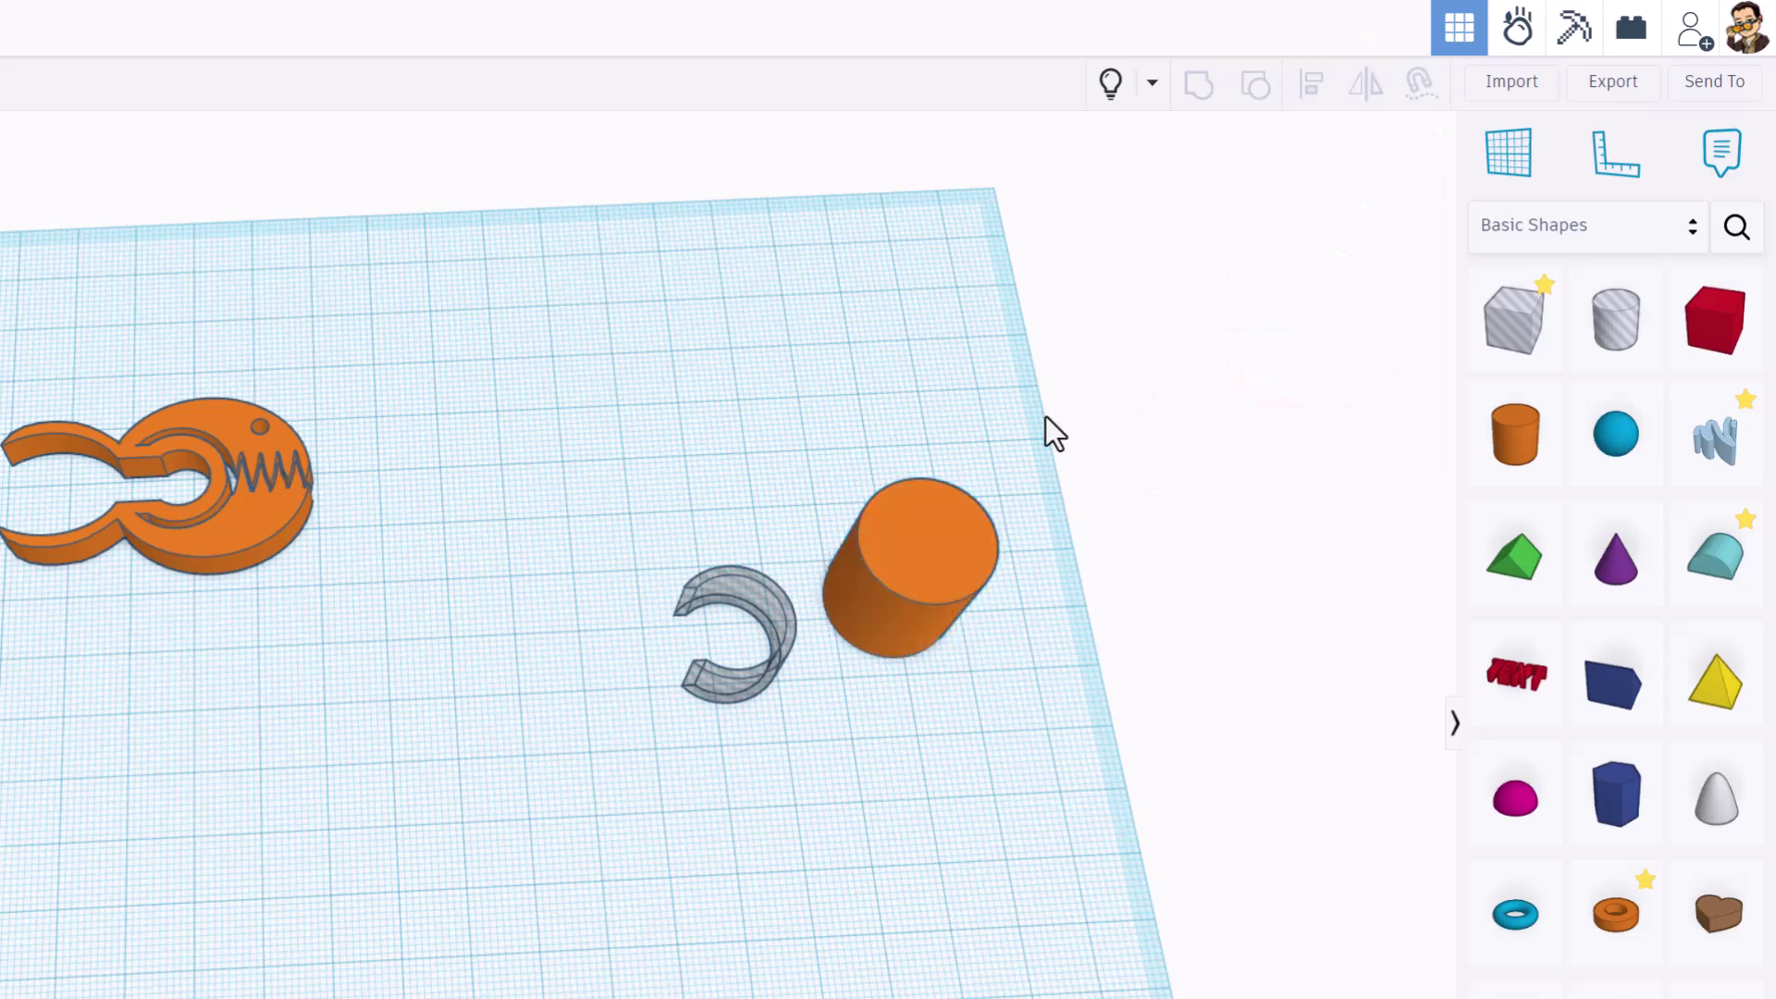
Stretch the cylinder into an oval 32 mm wide and 28 mm deep.
left_click(980, 549)
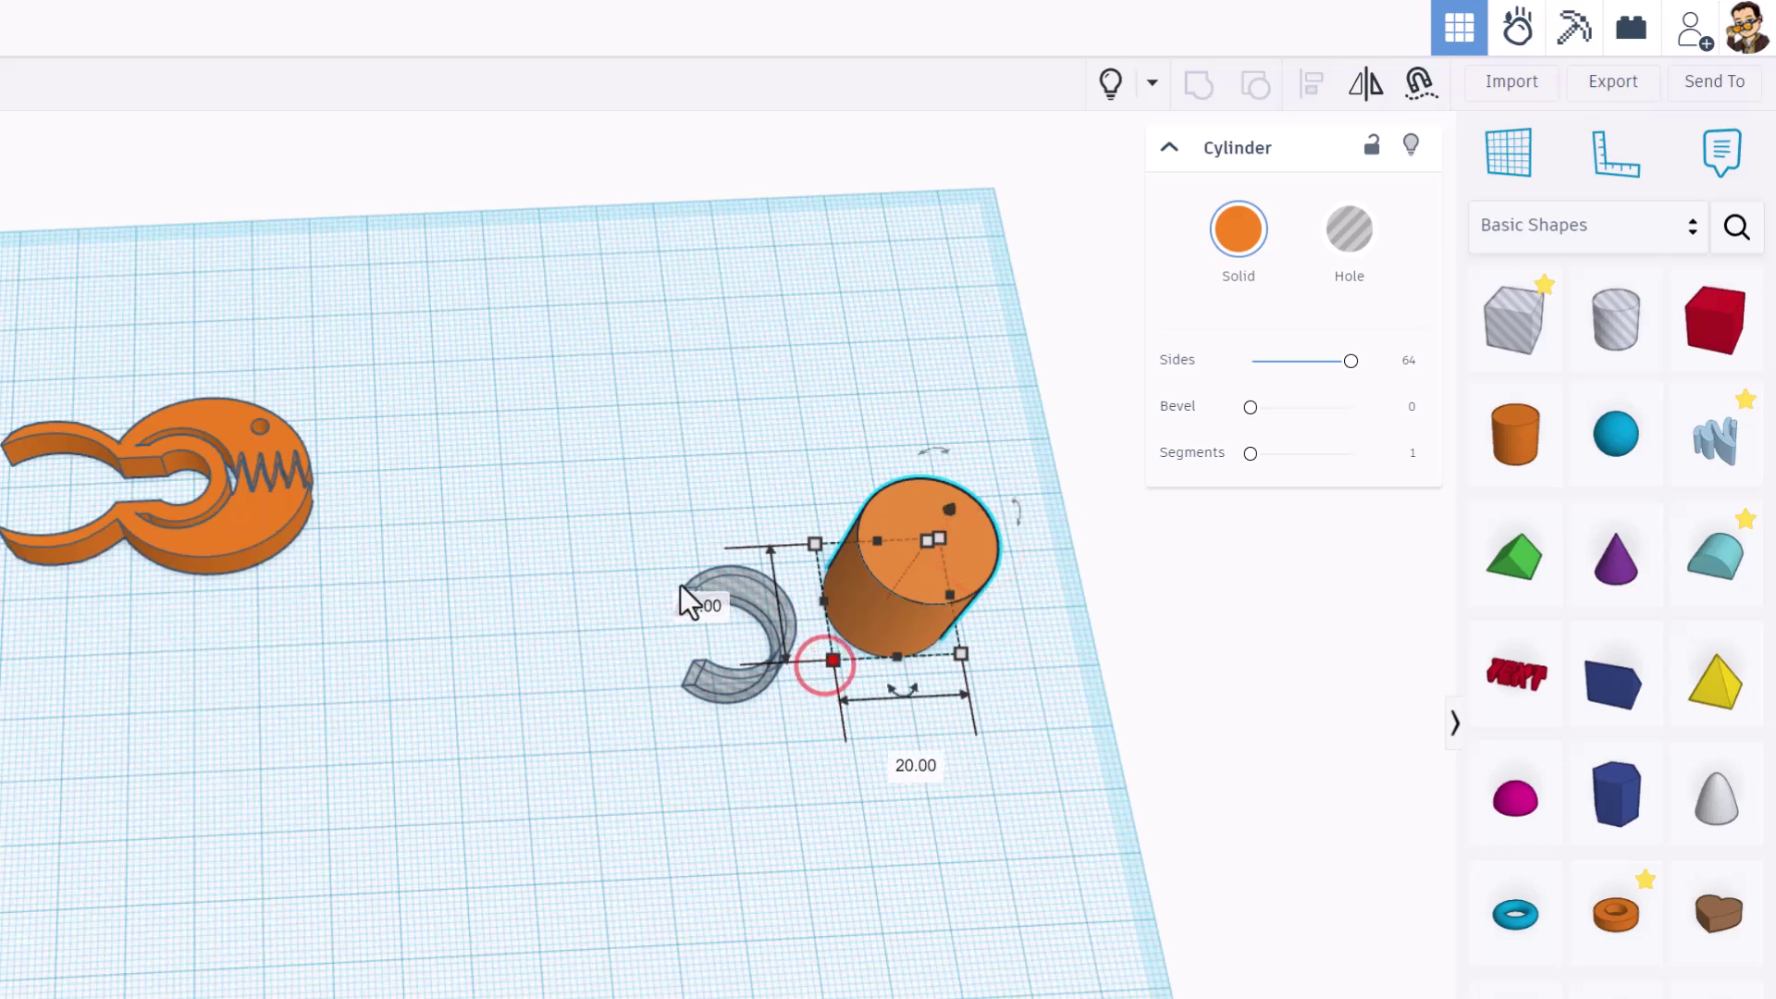
left_click(698, 603)
type("28")
key("Return")
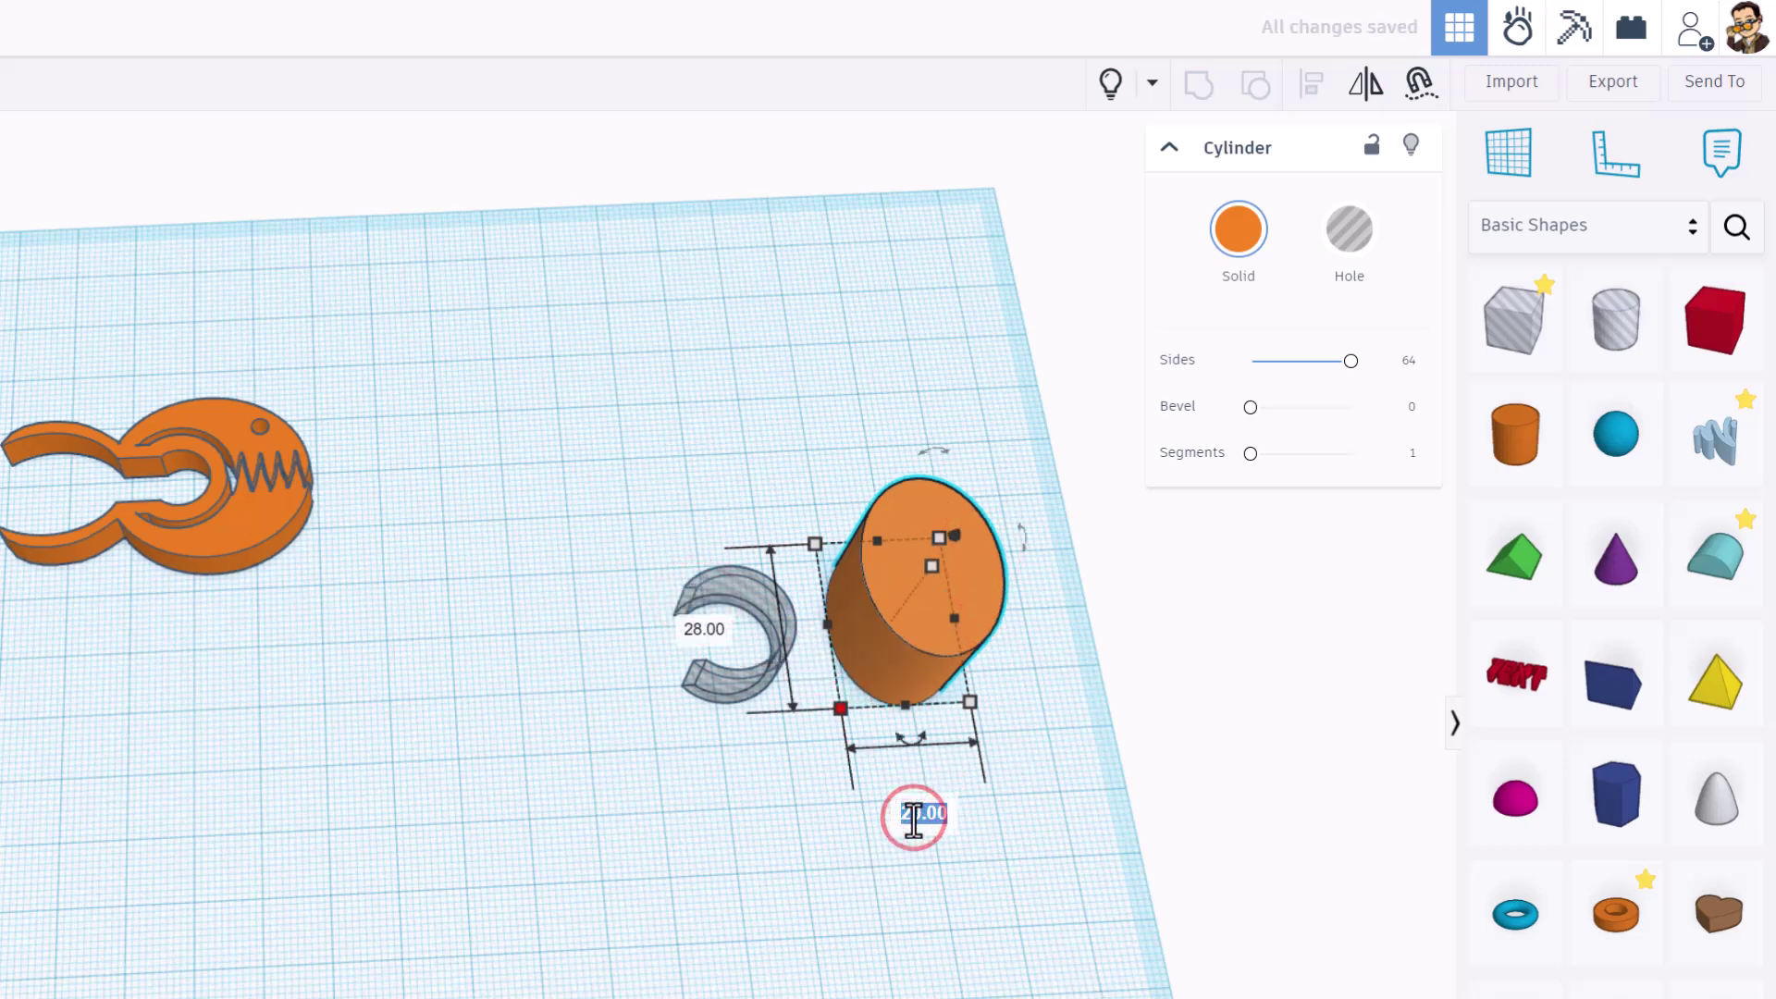
type("32")
key("Return")
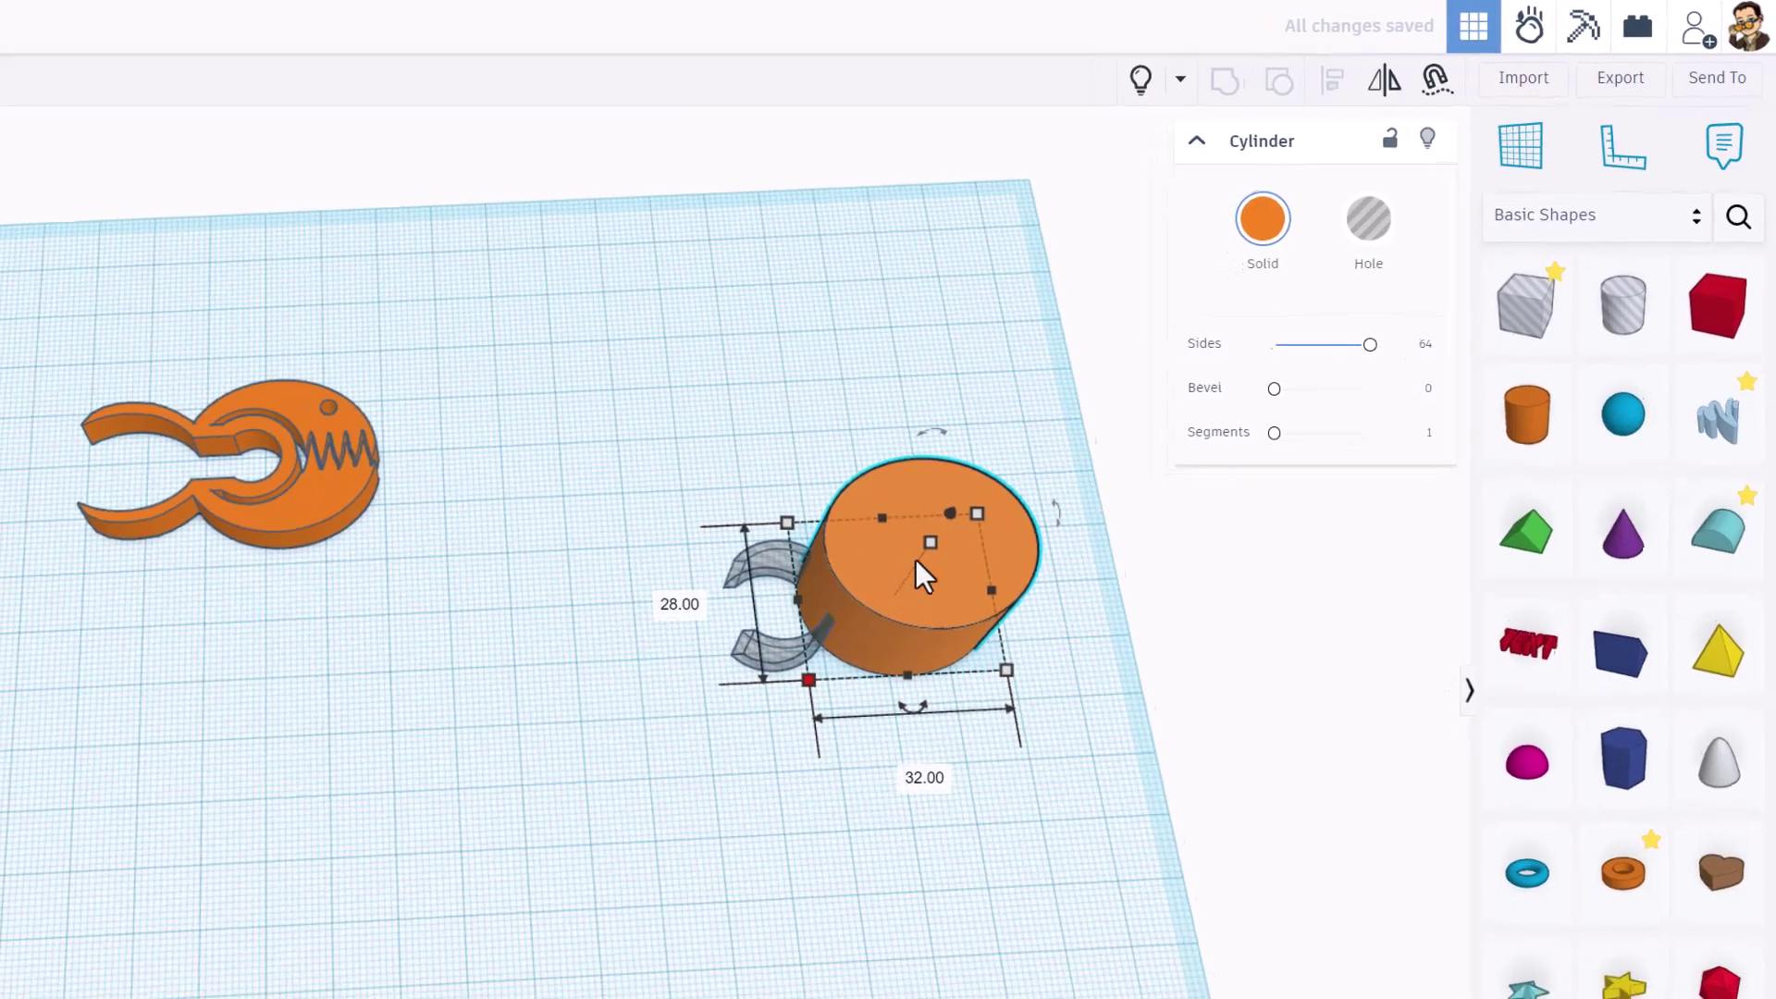
Set the oval cylinder's height to 6 mm.
left_click(930, 542)
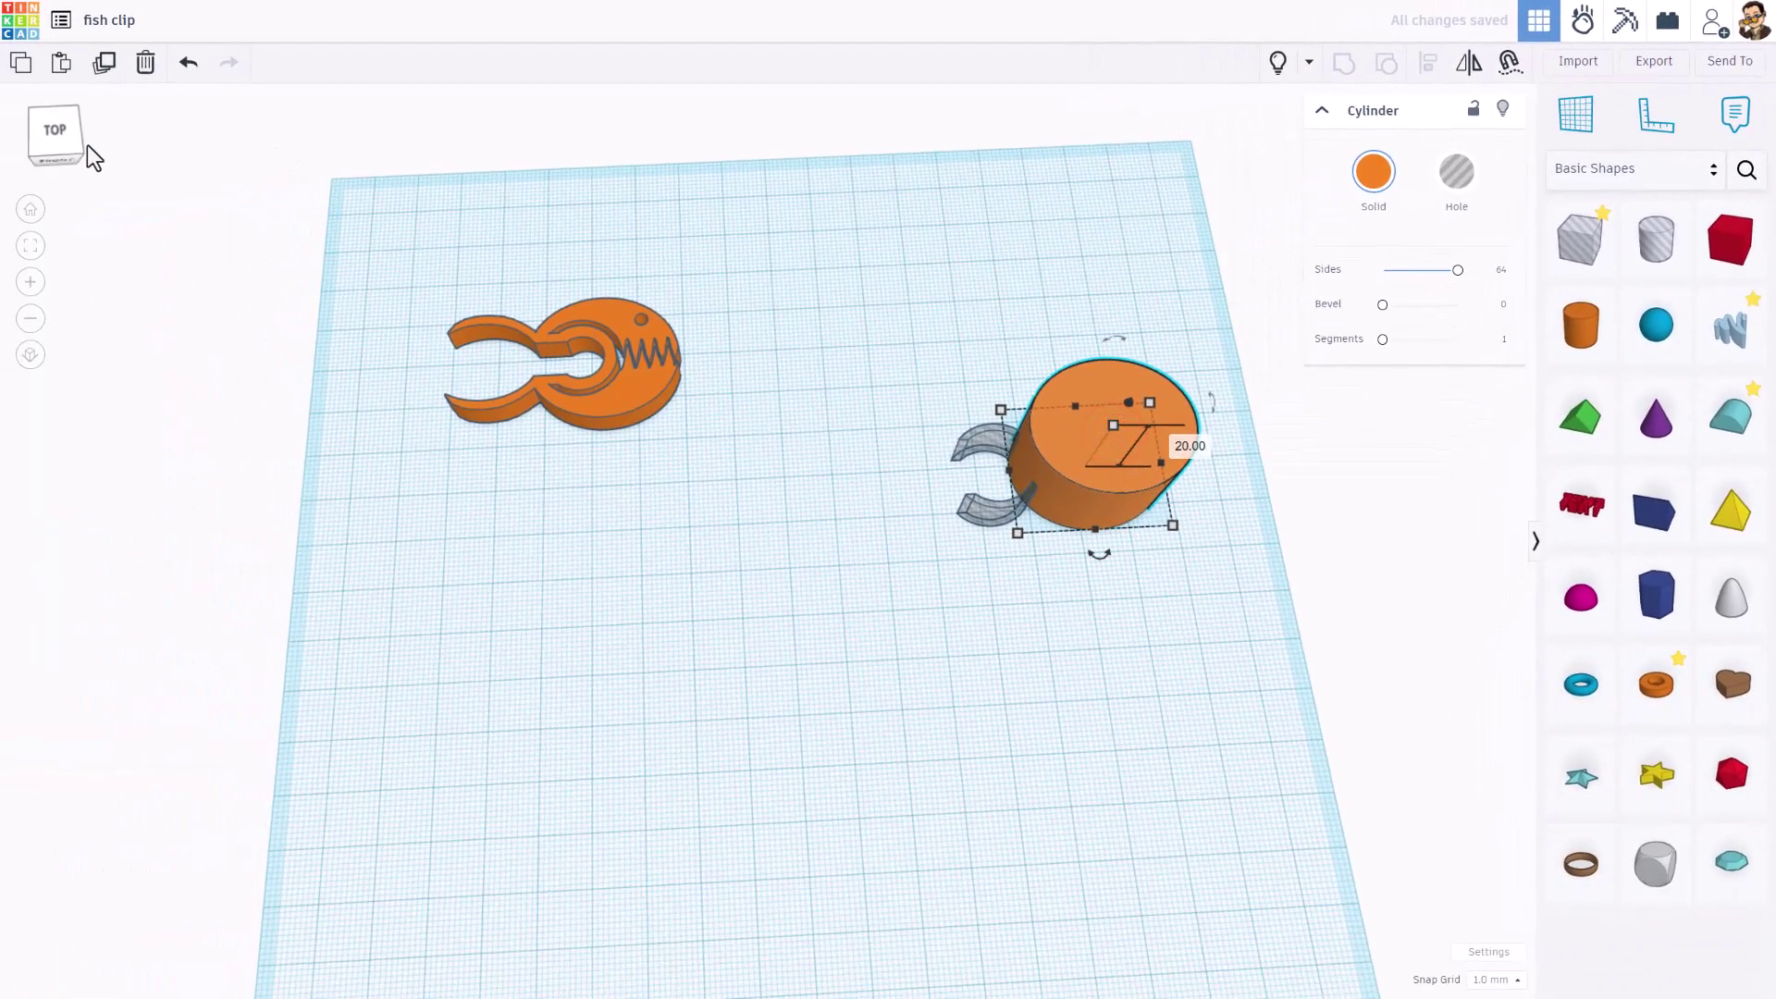
left_click(78, 156)
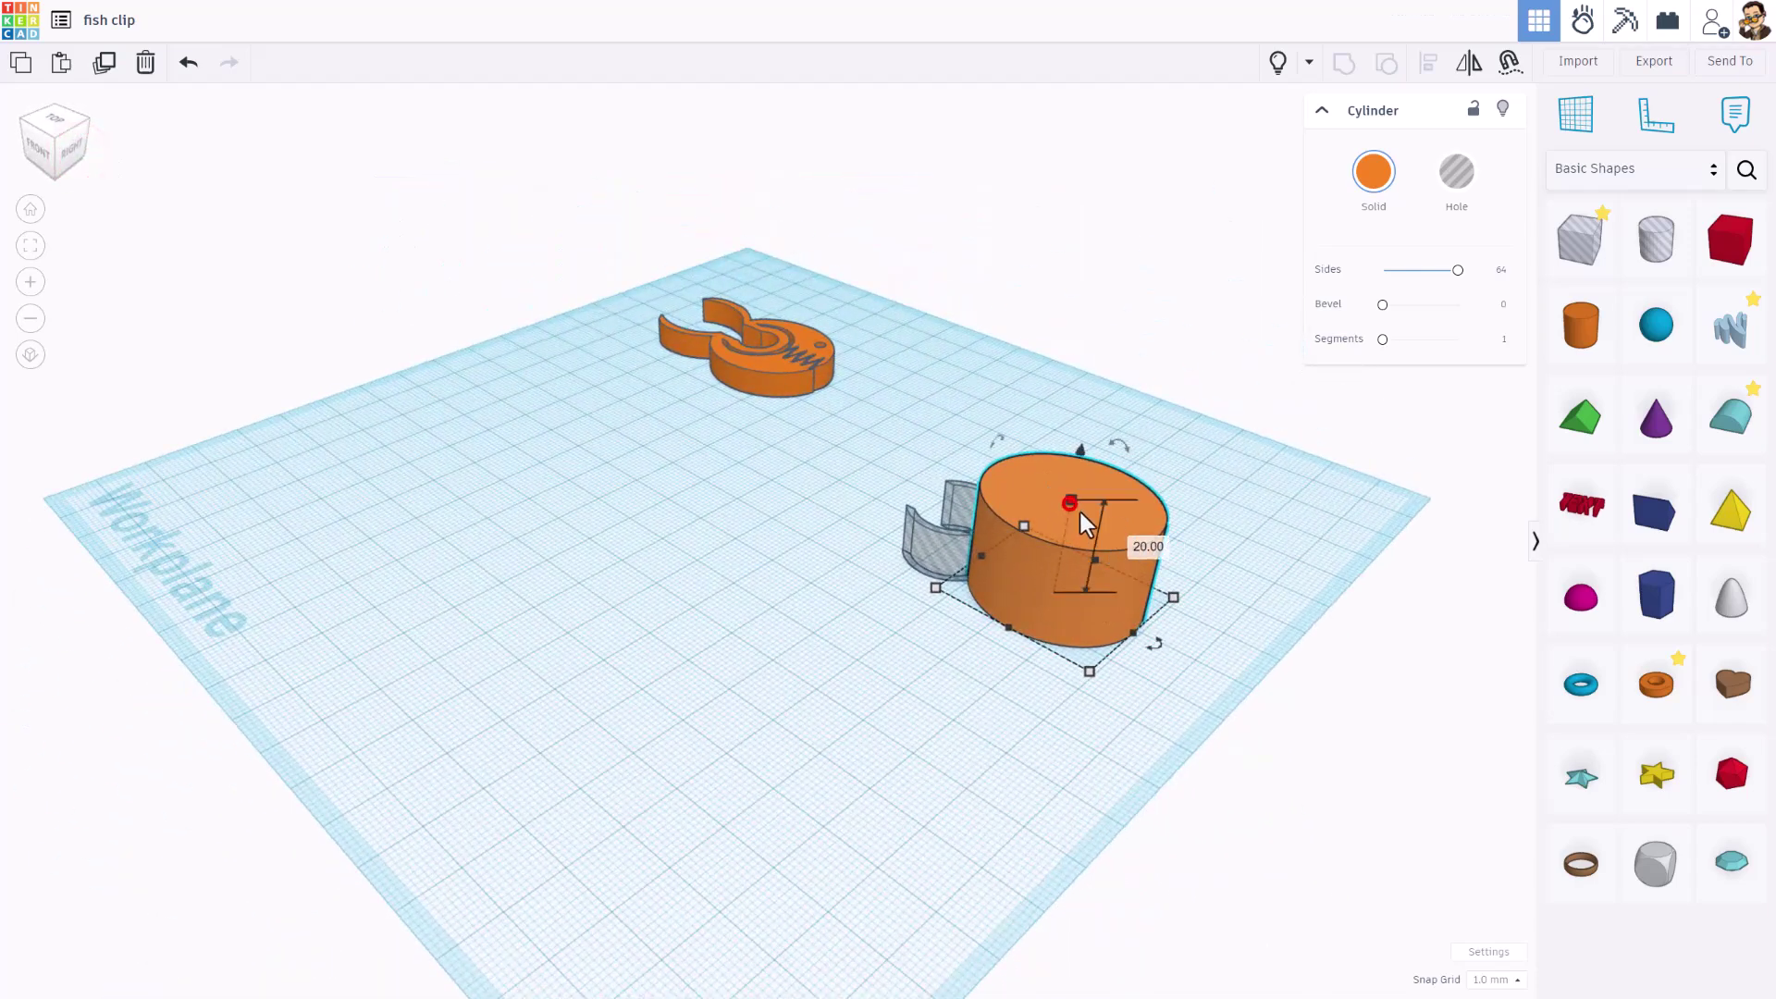
left_click(1148, 548)
type("6")
key("Return")
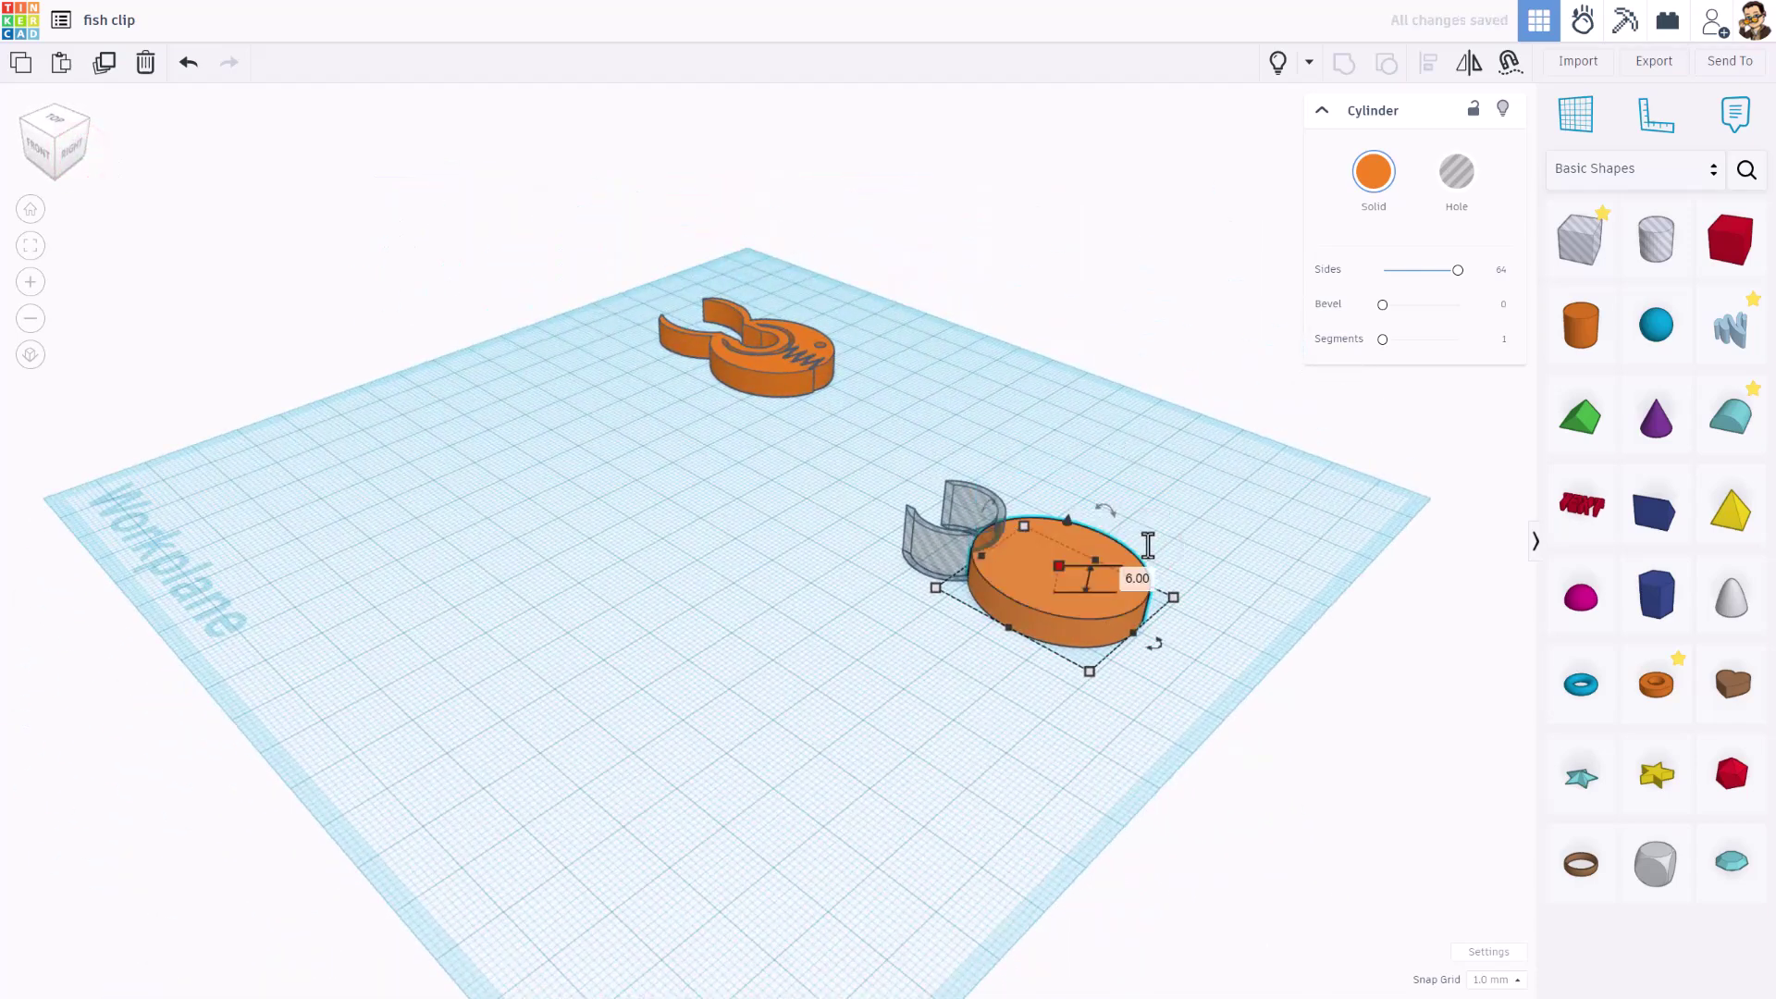
Place a heart to the left of the C-shaped hole and rotate it 90° so its point faces the oval.
right_click_drag(705, 423, 1389, 621)
left_click(830, 473)
left_click_drag(1712, 689, 832, 508)
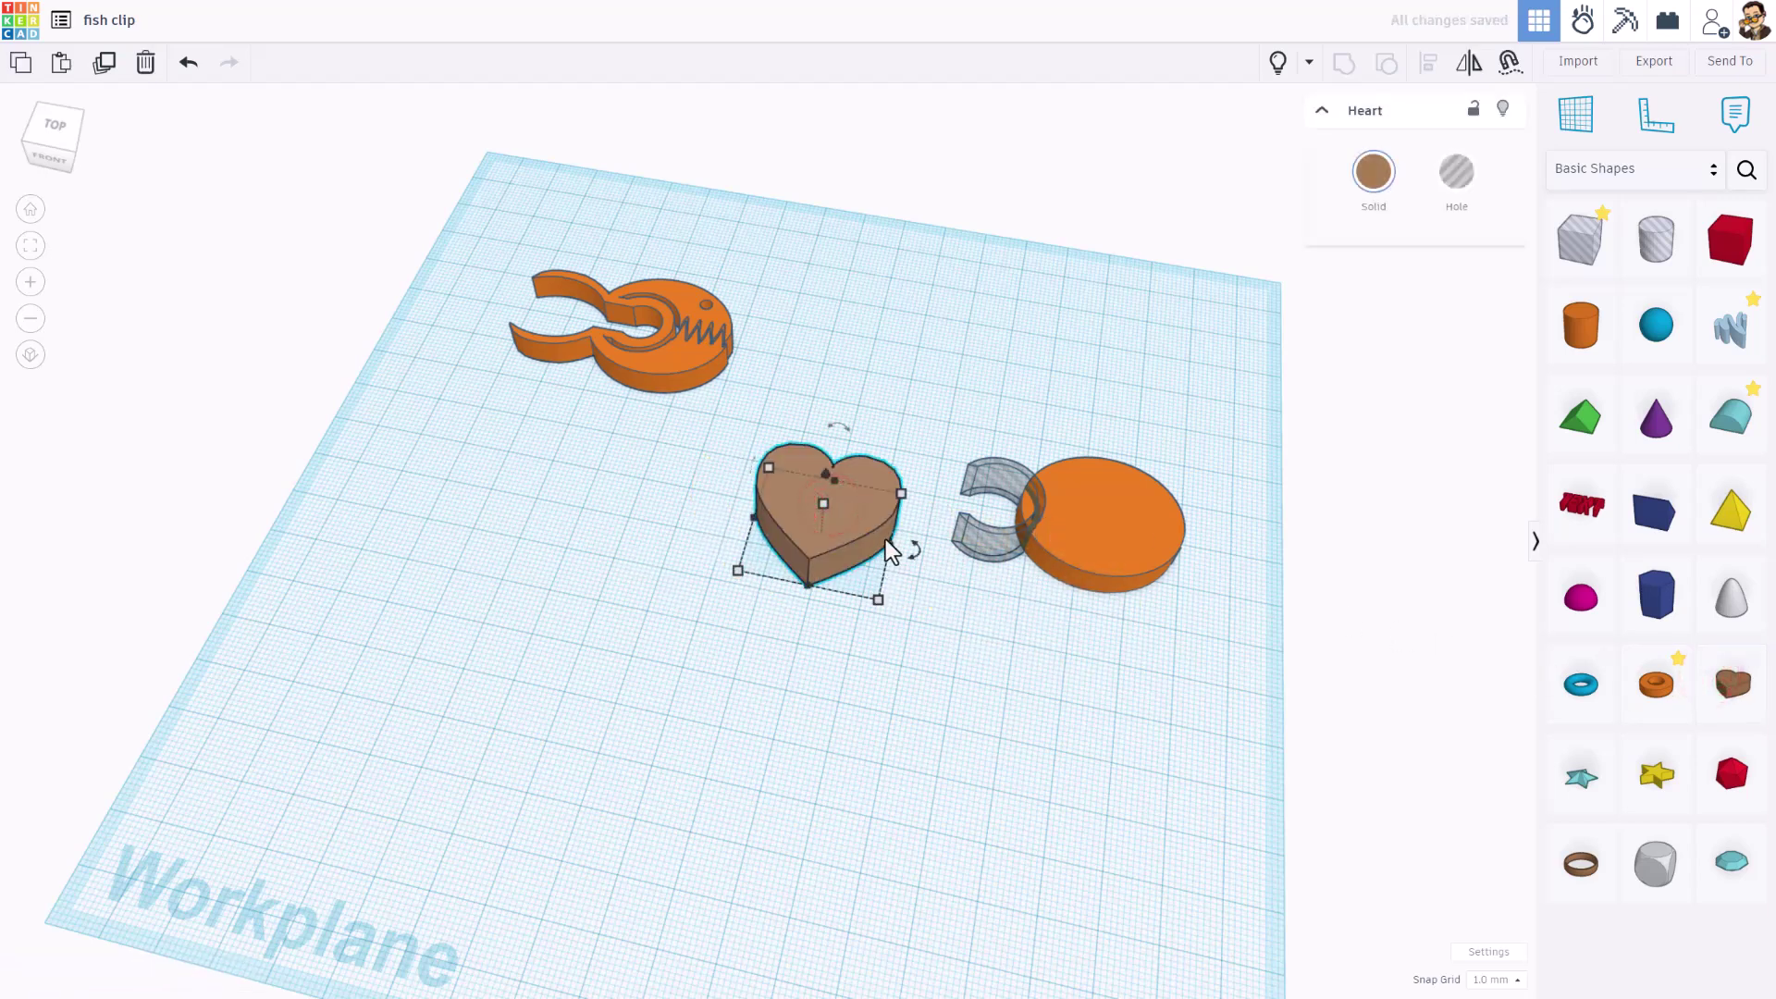
left_click_drag(909, 557, 829, 550)
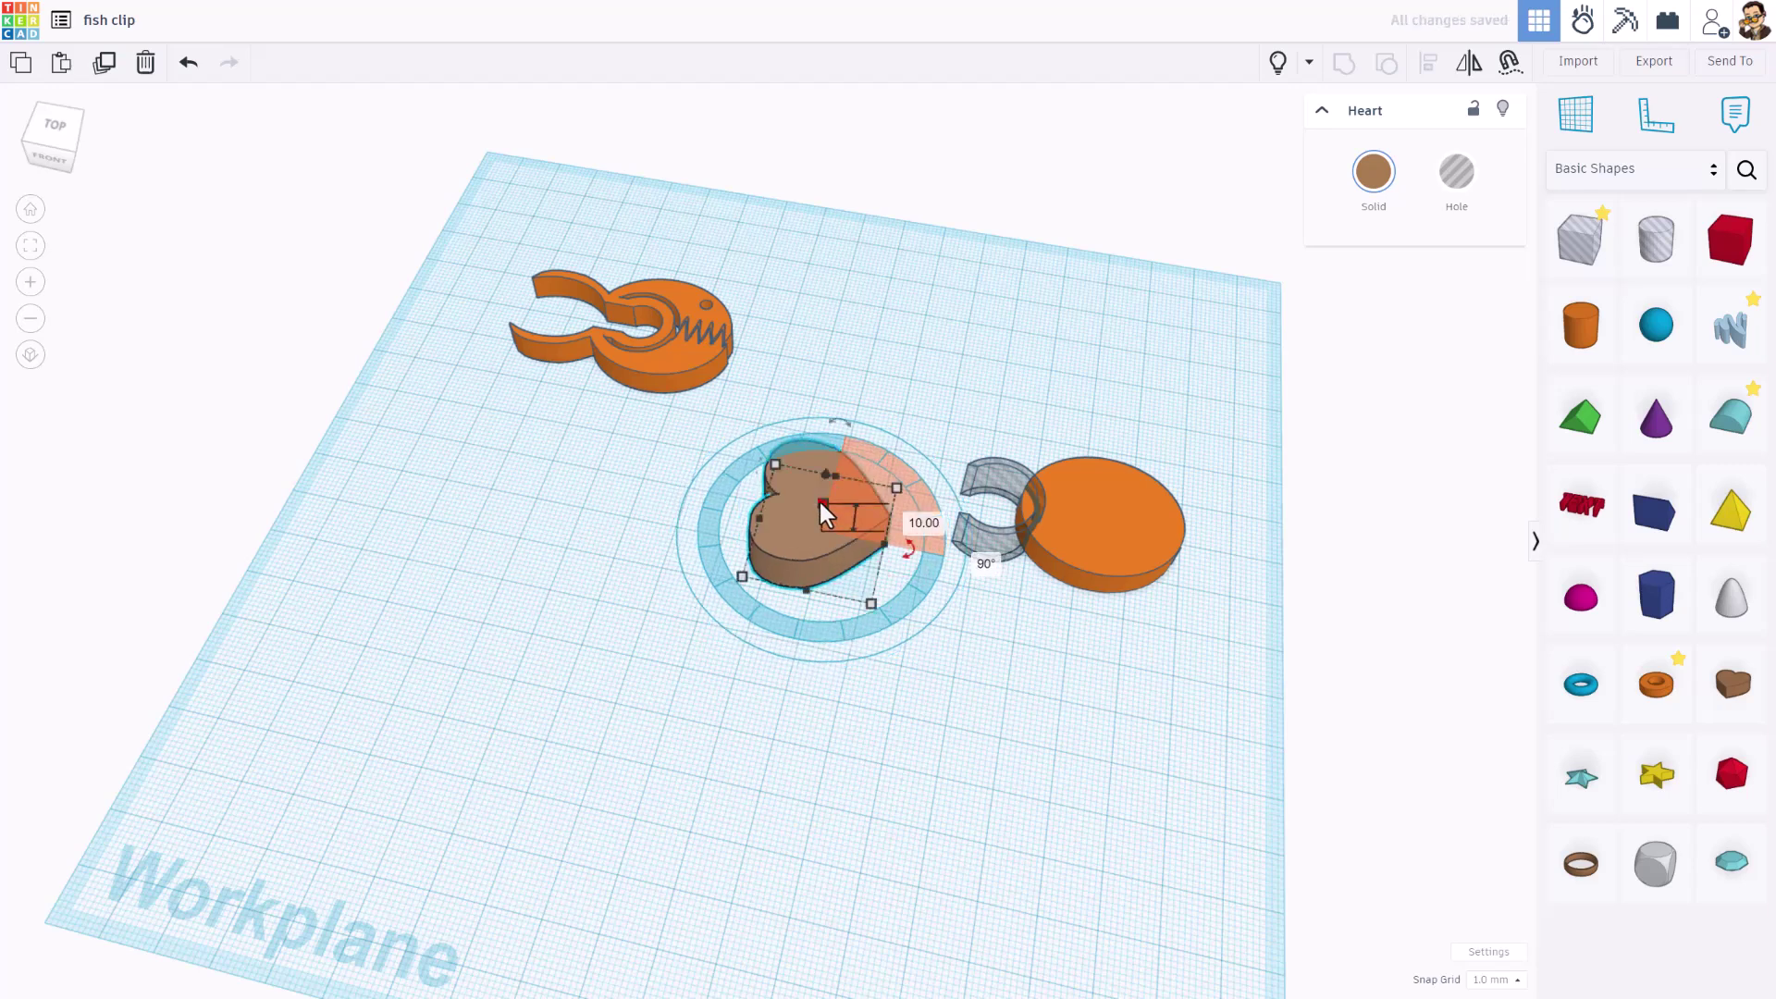
Set the heart's height to 6 mm.
left_click(911, 518)
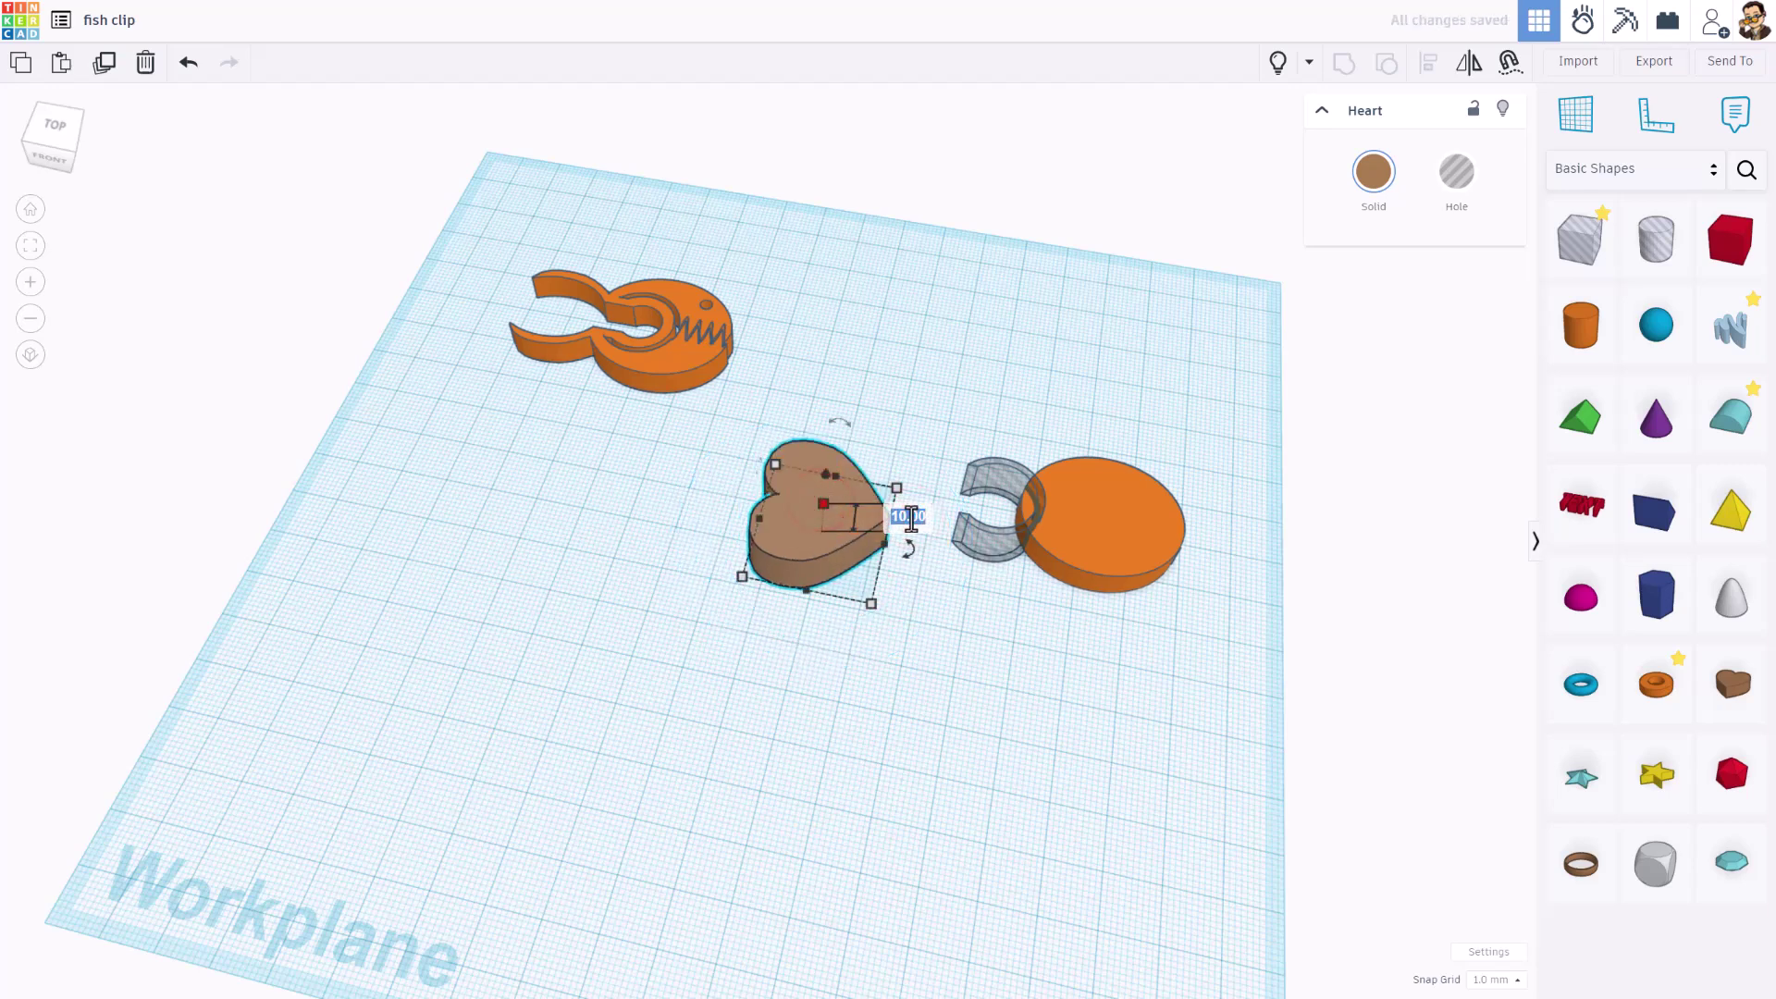
type("6")
key("Return")
left_click(714, 359)
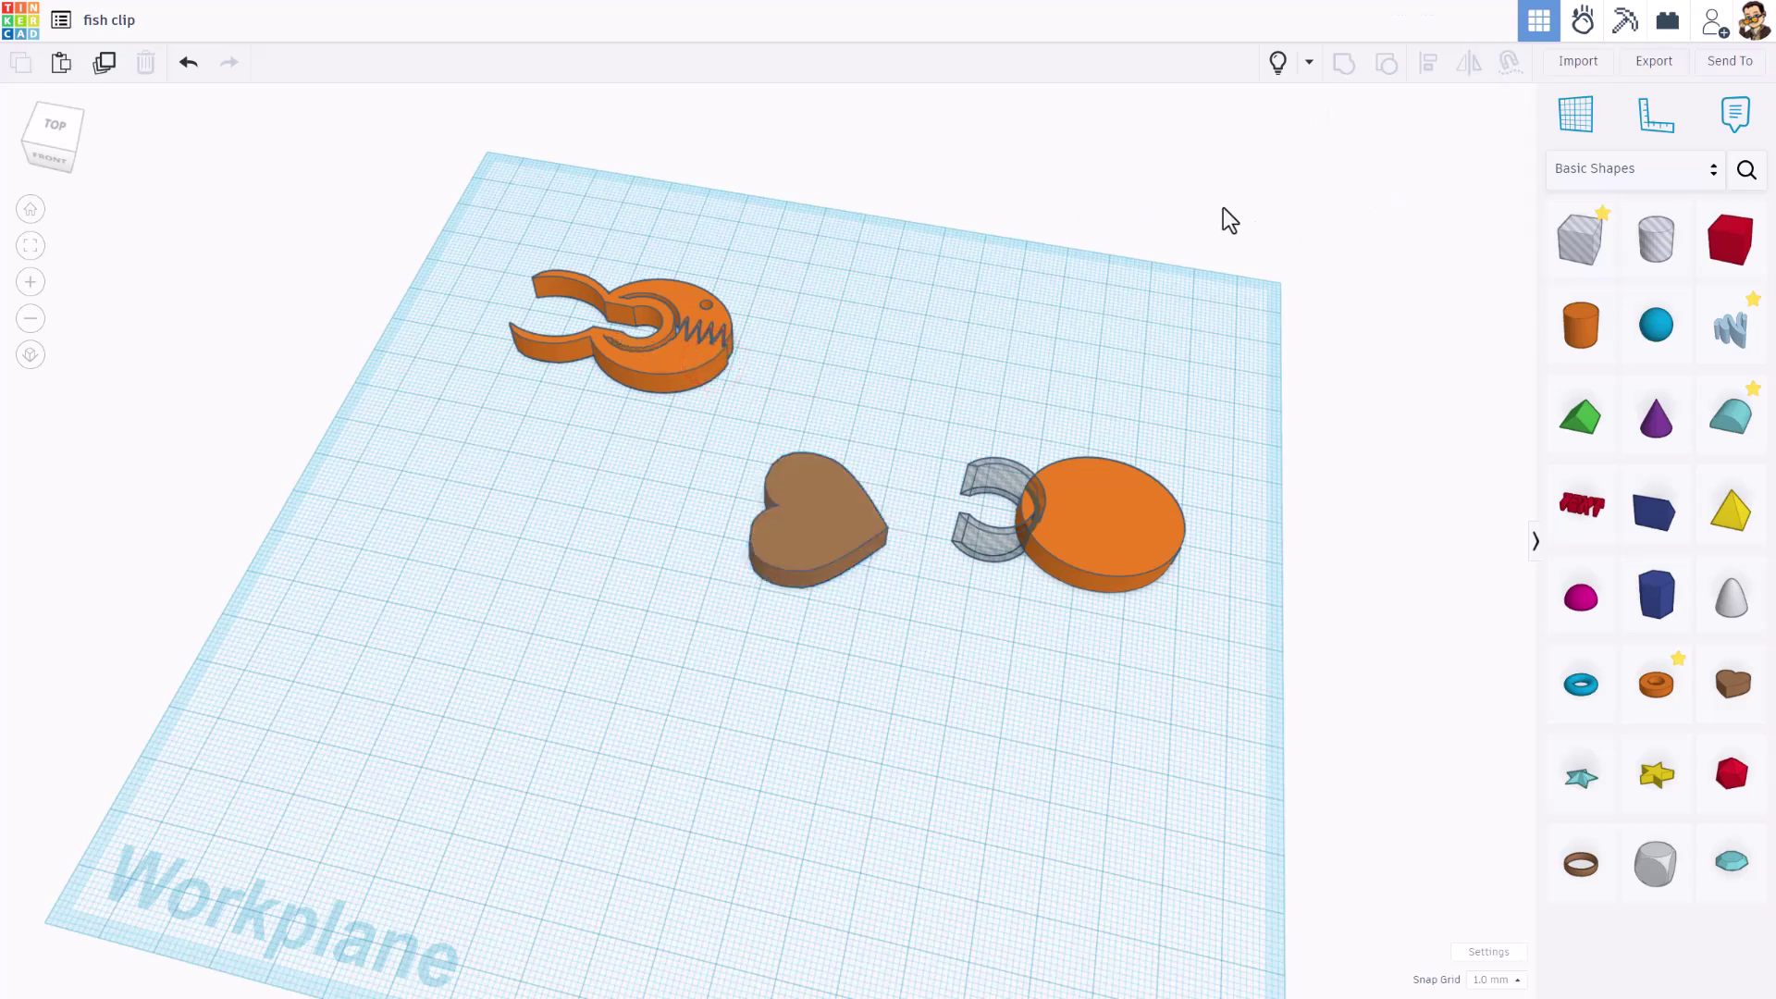
Place a box hole beside the heart, stretch it to 28 mm wide and narrow its depth.
left_click(1561, 261)
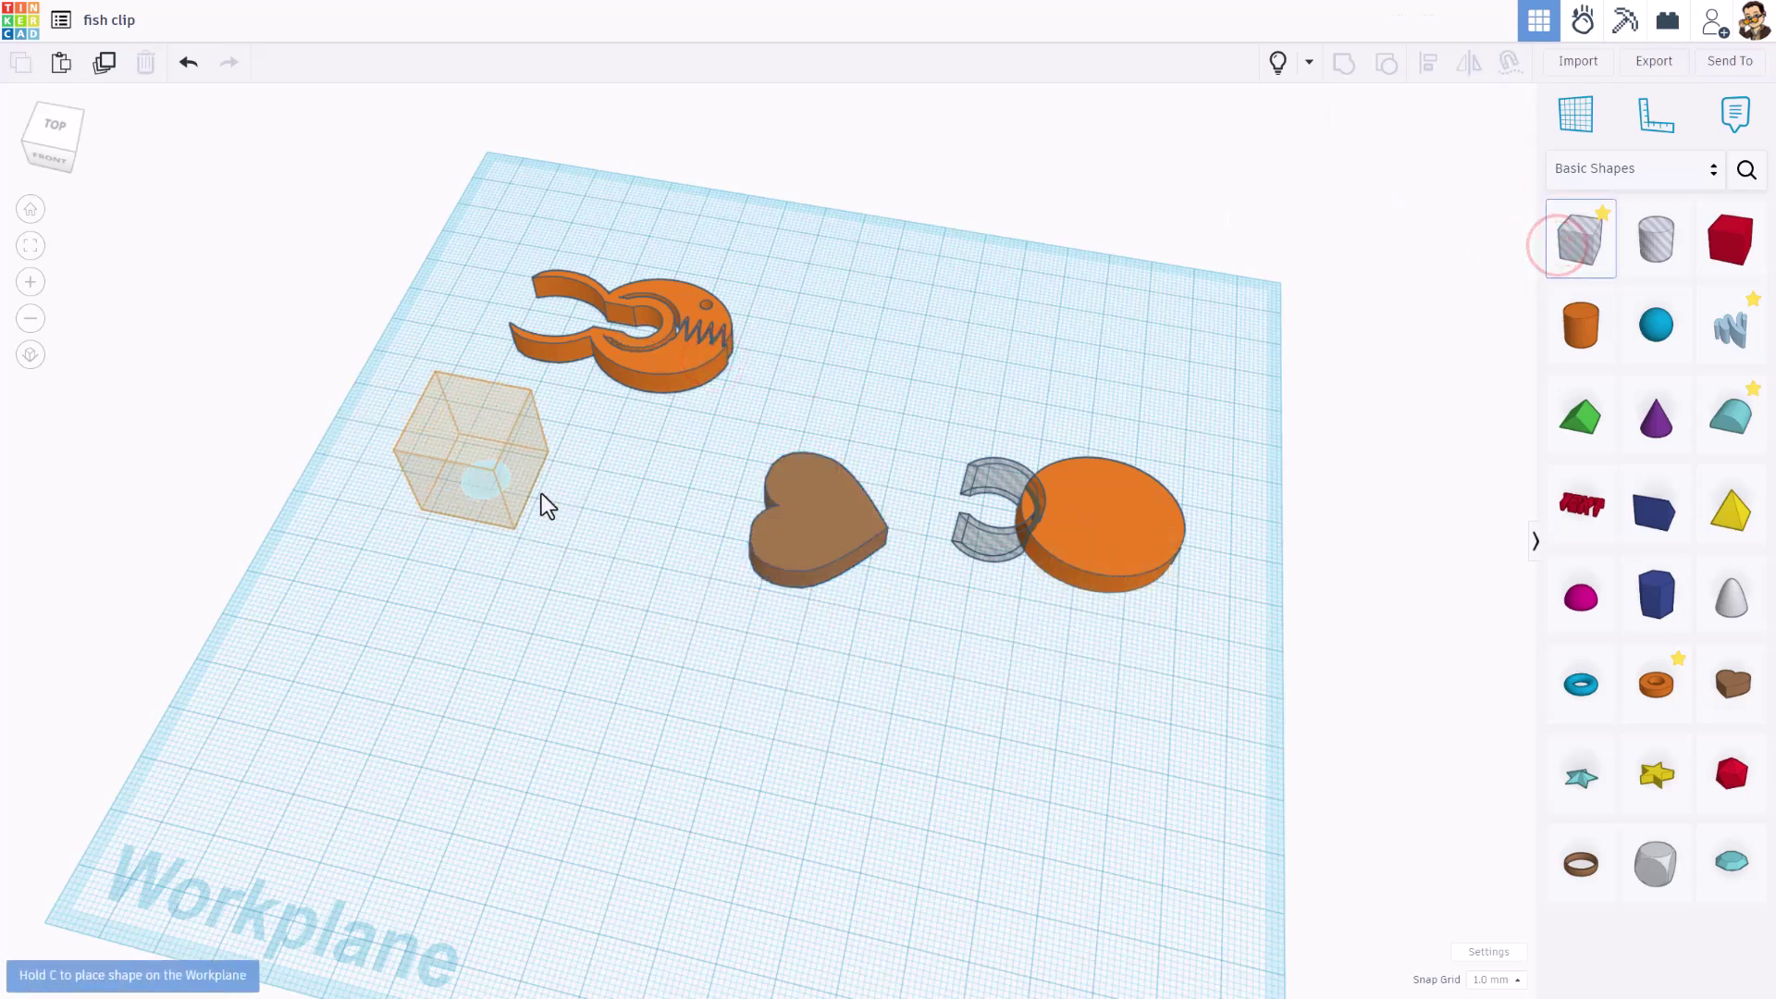
left_click(635, 534)
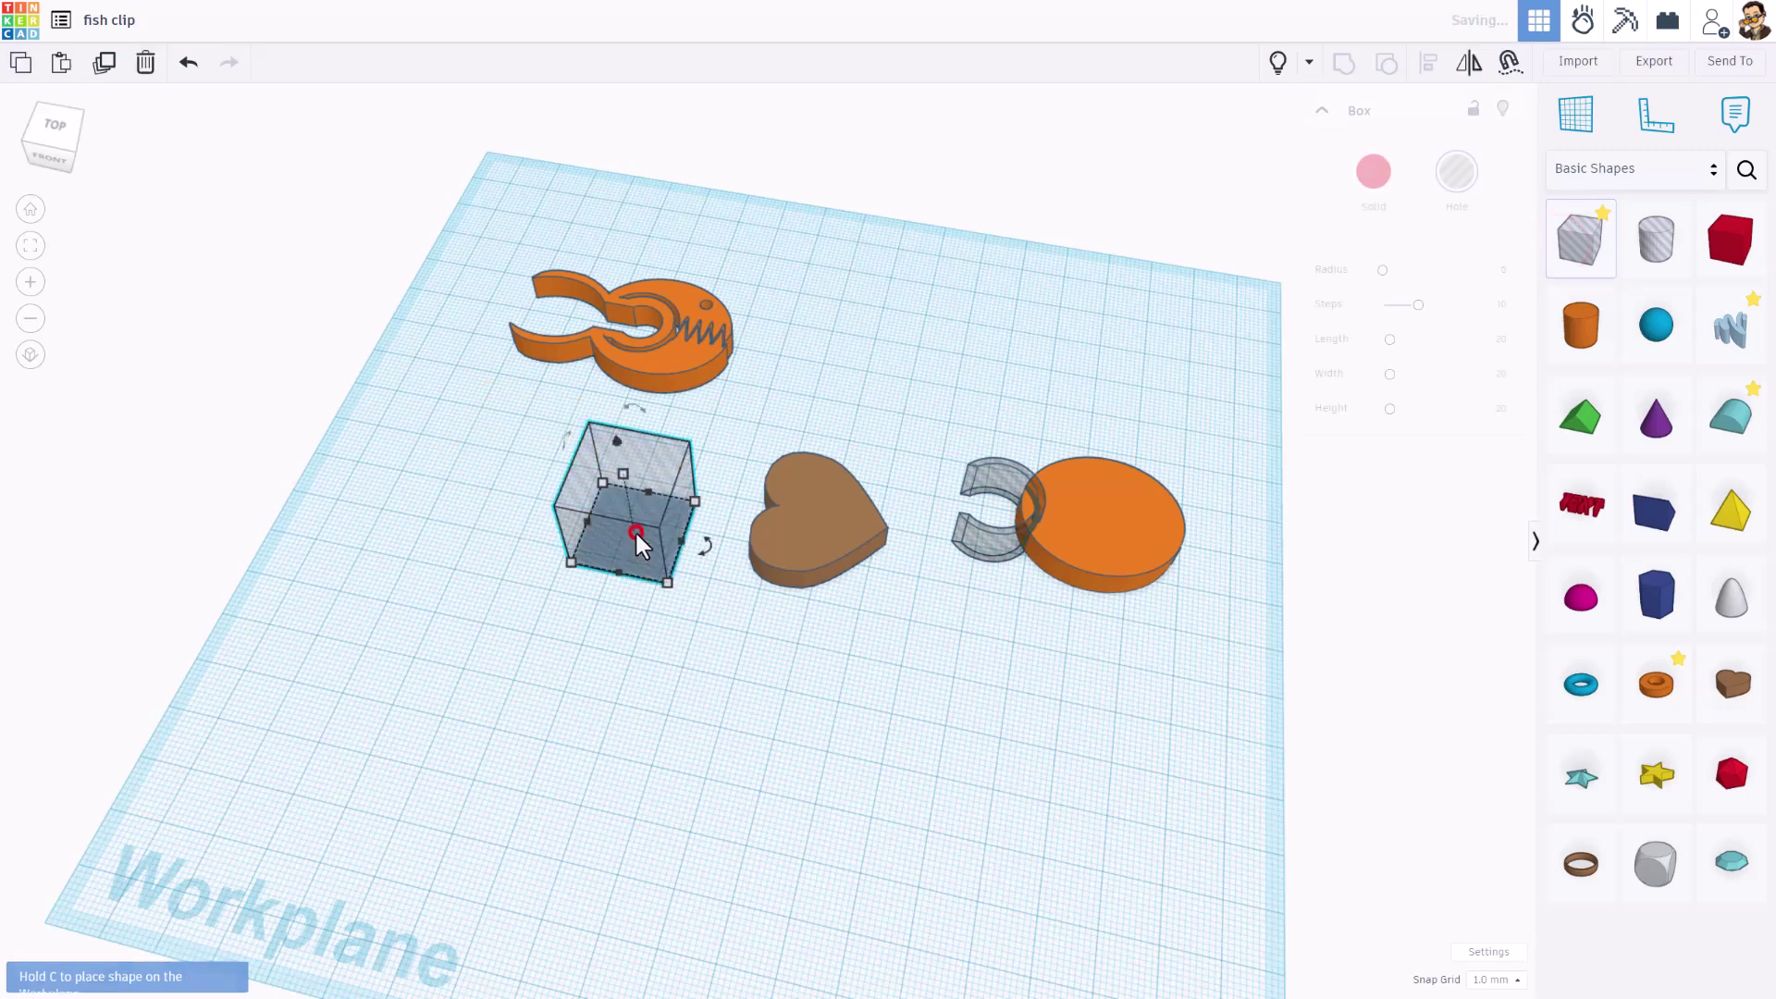
left_click(668, 582)
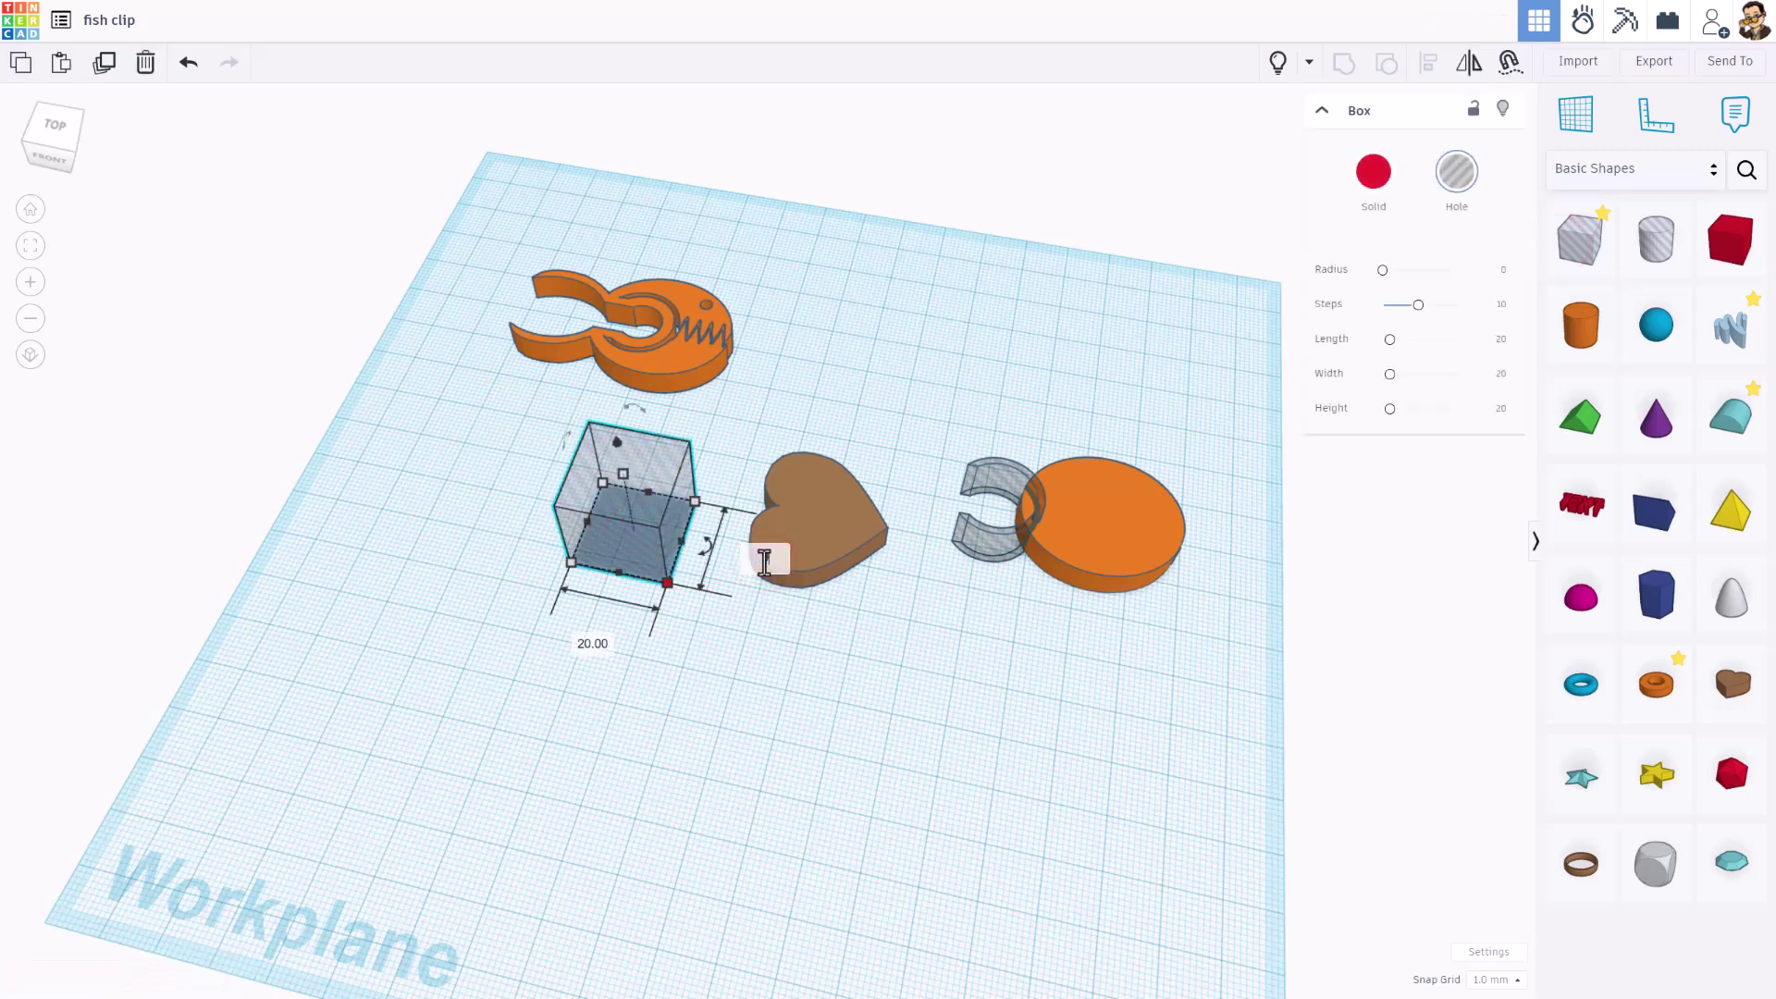
left_click_drag(668, 582, 726, 536)
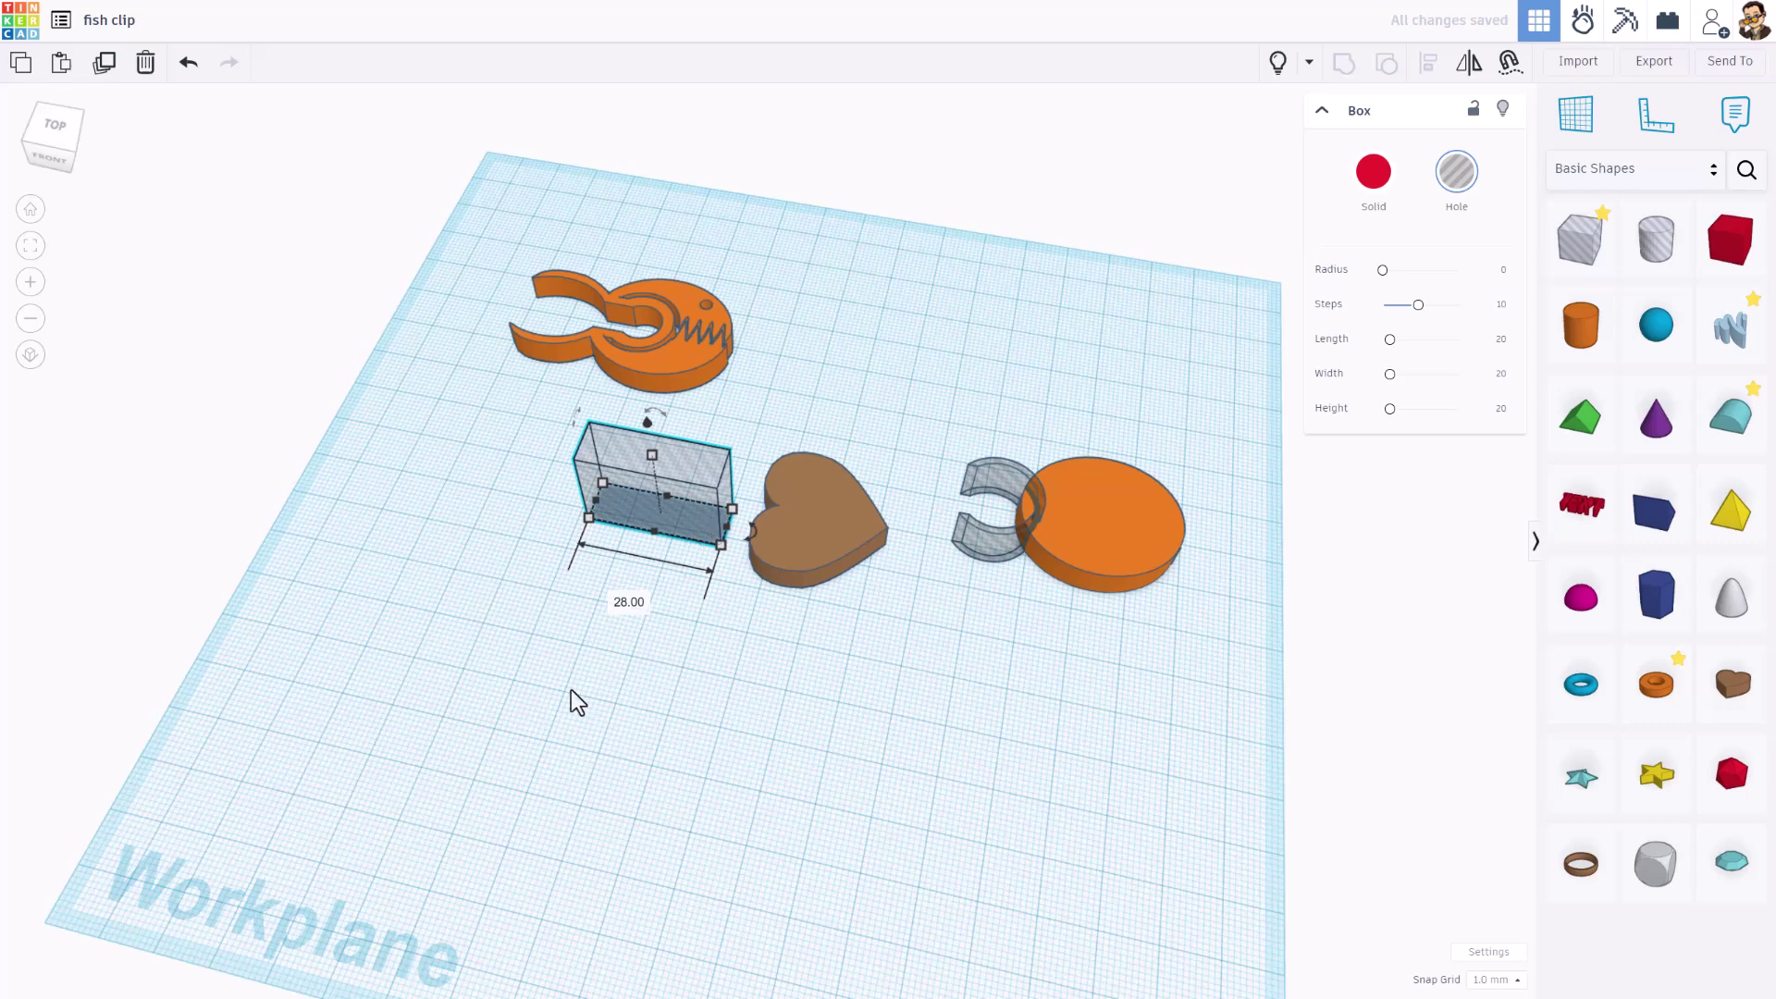
left_click(876, 691)
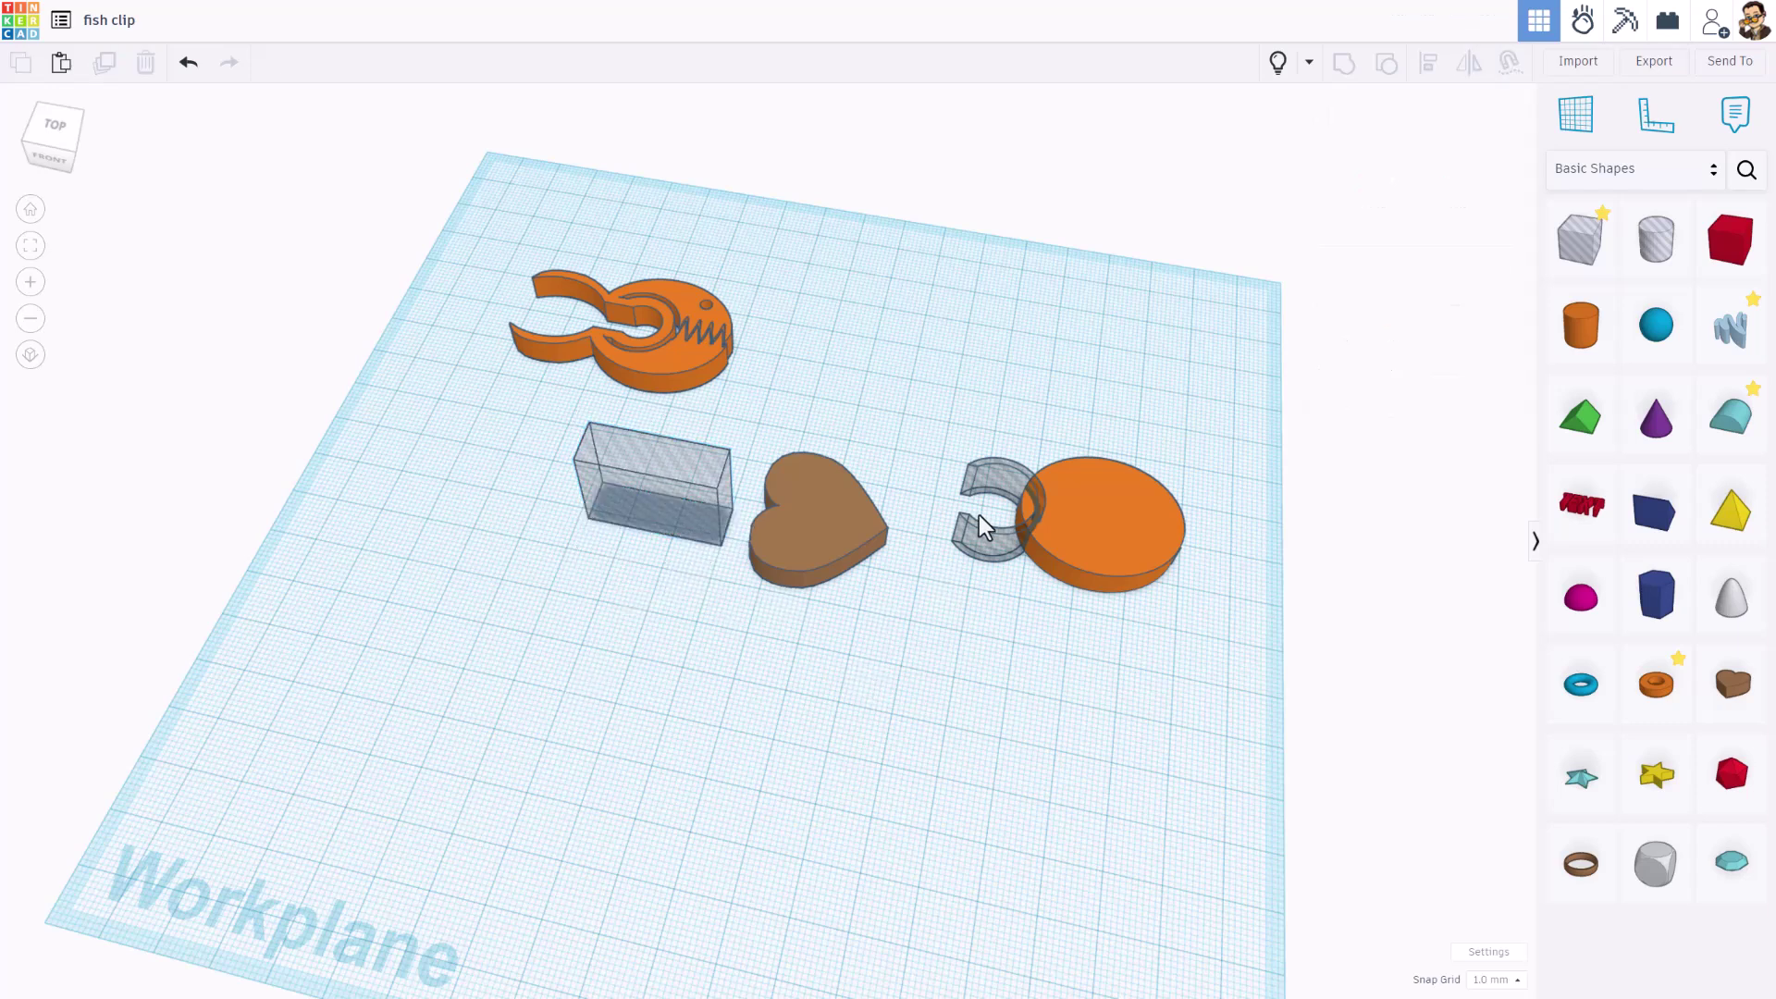
Place a cylinder hole behind the heart, smooth it to 64 sides and scale it proportionally to 10 mm in diameter.
left_click_drag(1653, 239, 895, 438)
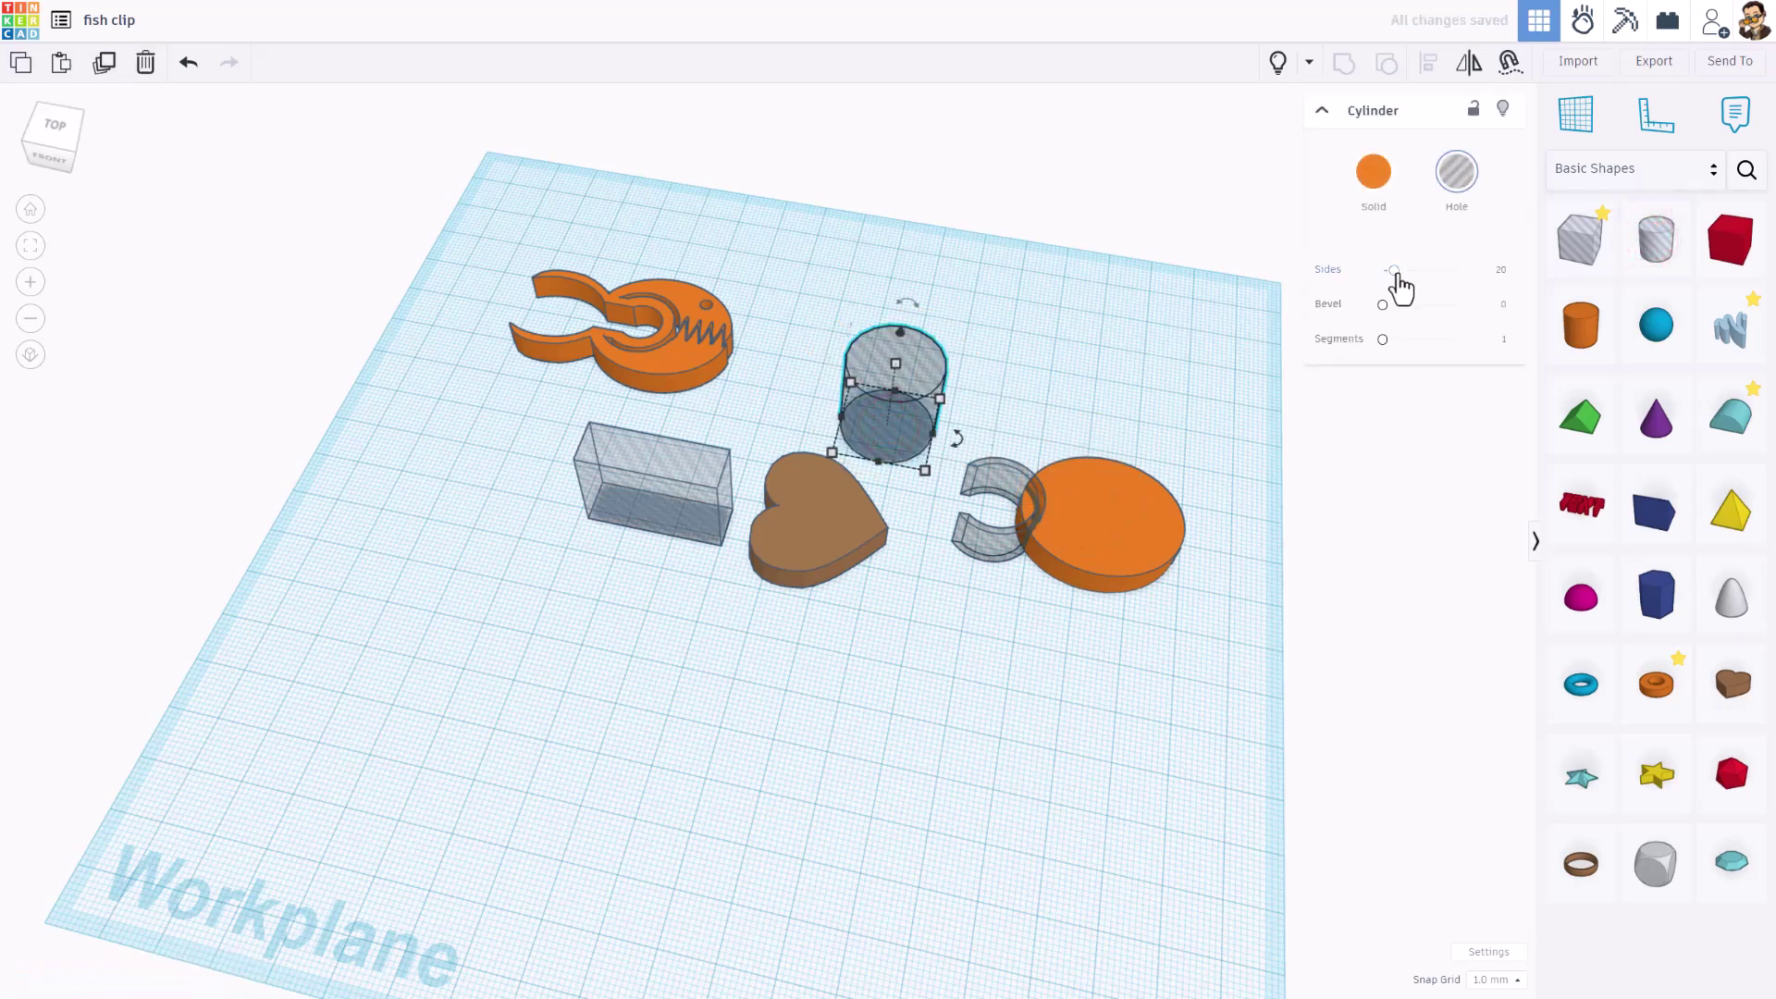
left_click_drag(1394, 270, 1458, 270)
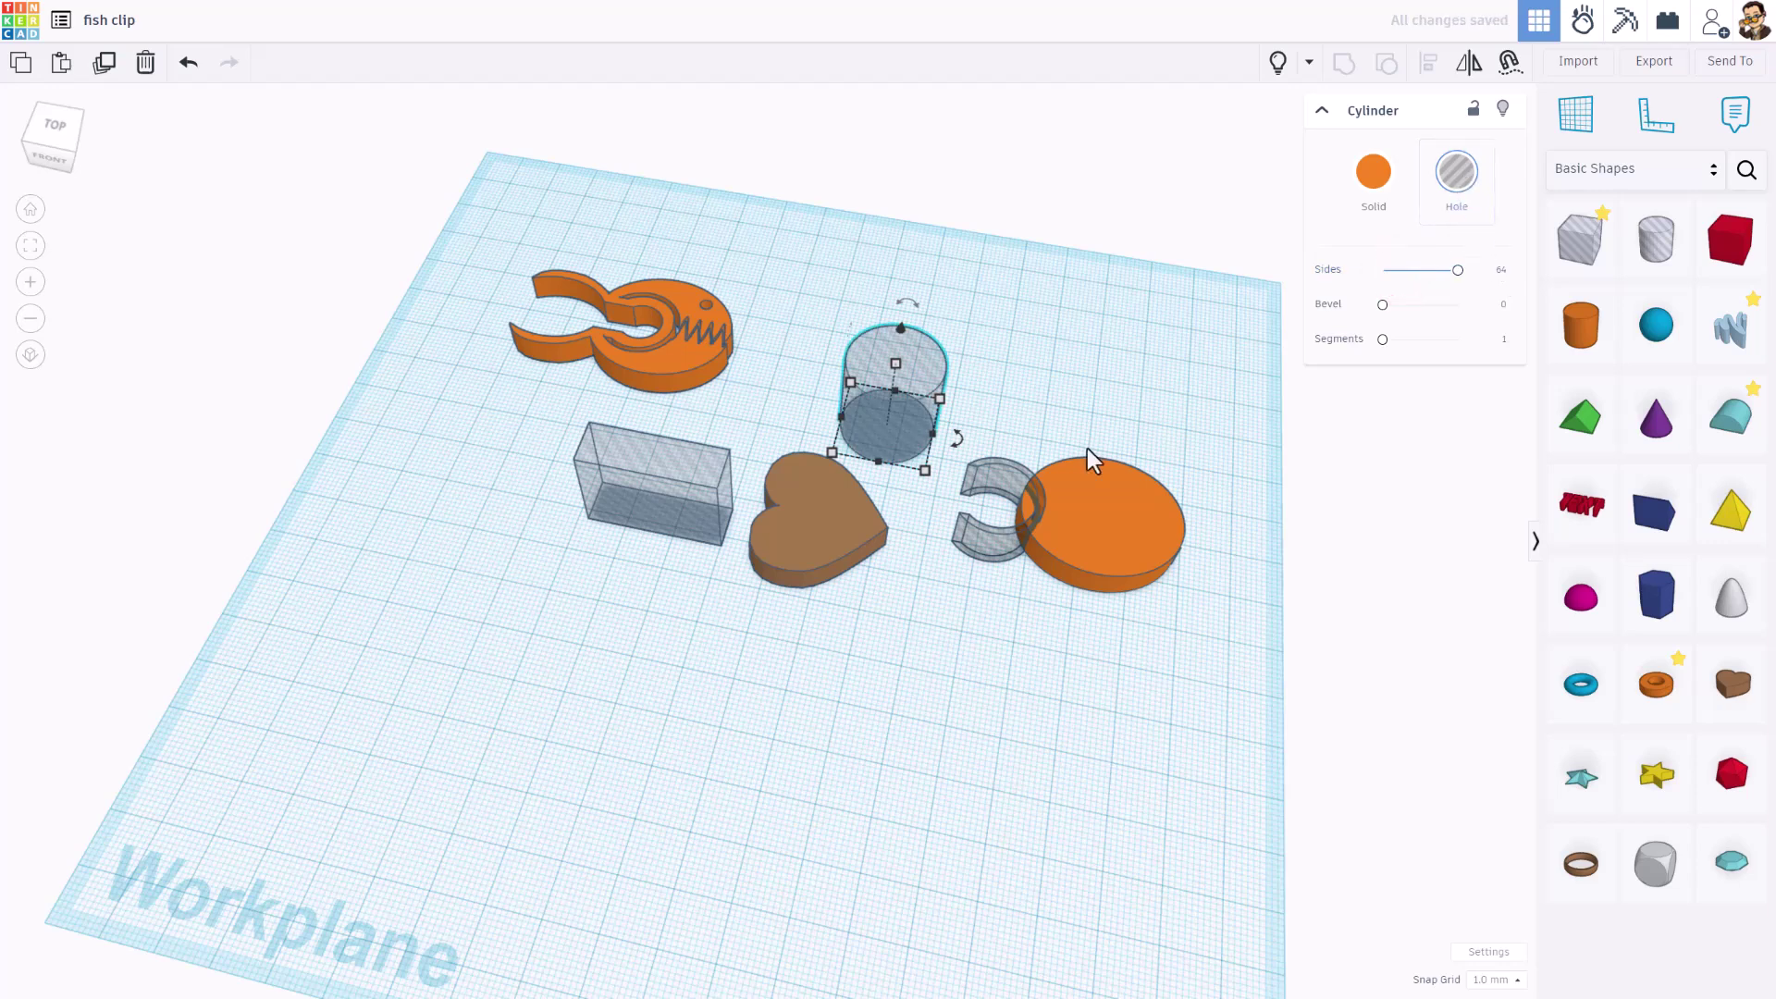
left_click_drag(843, 378, 791, 446, "shift")
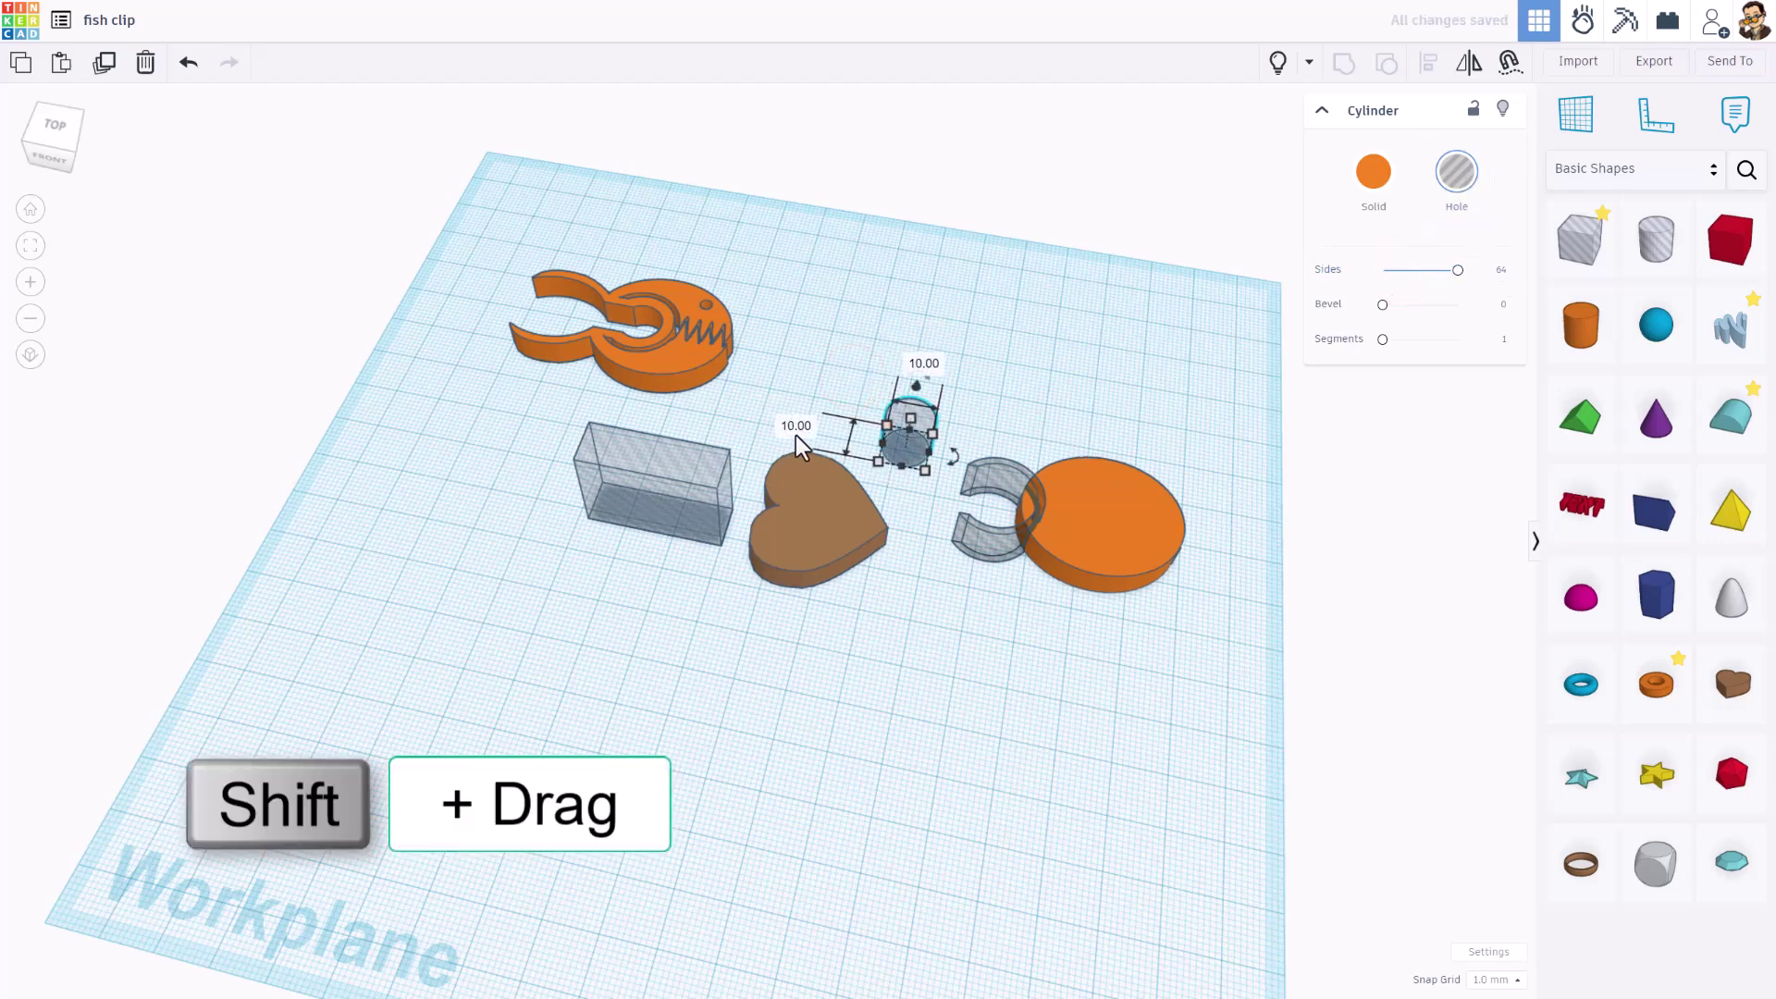
left_click(923, 607)
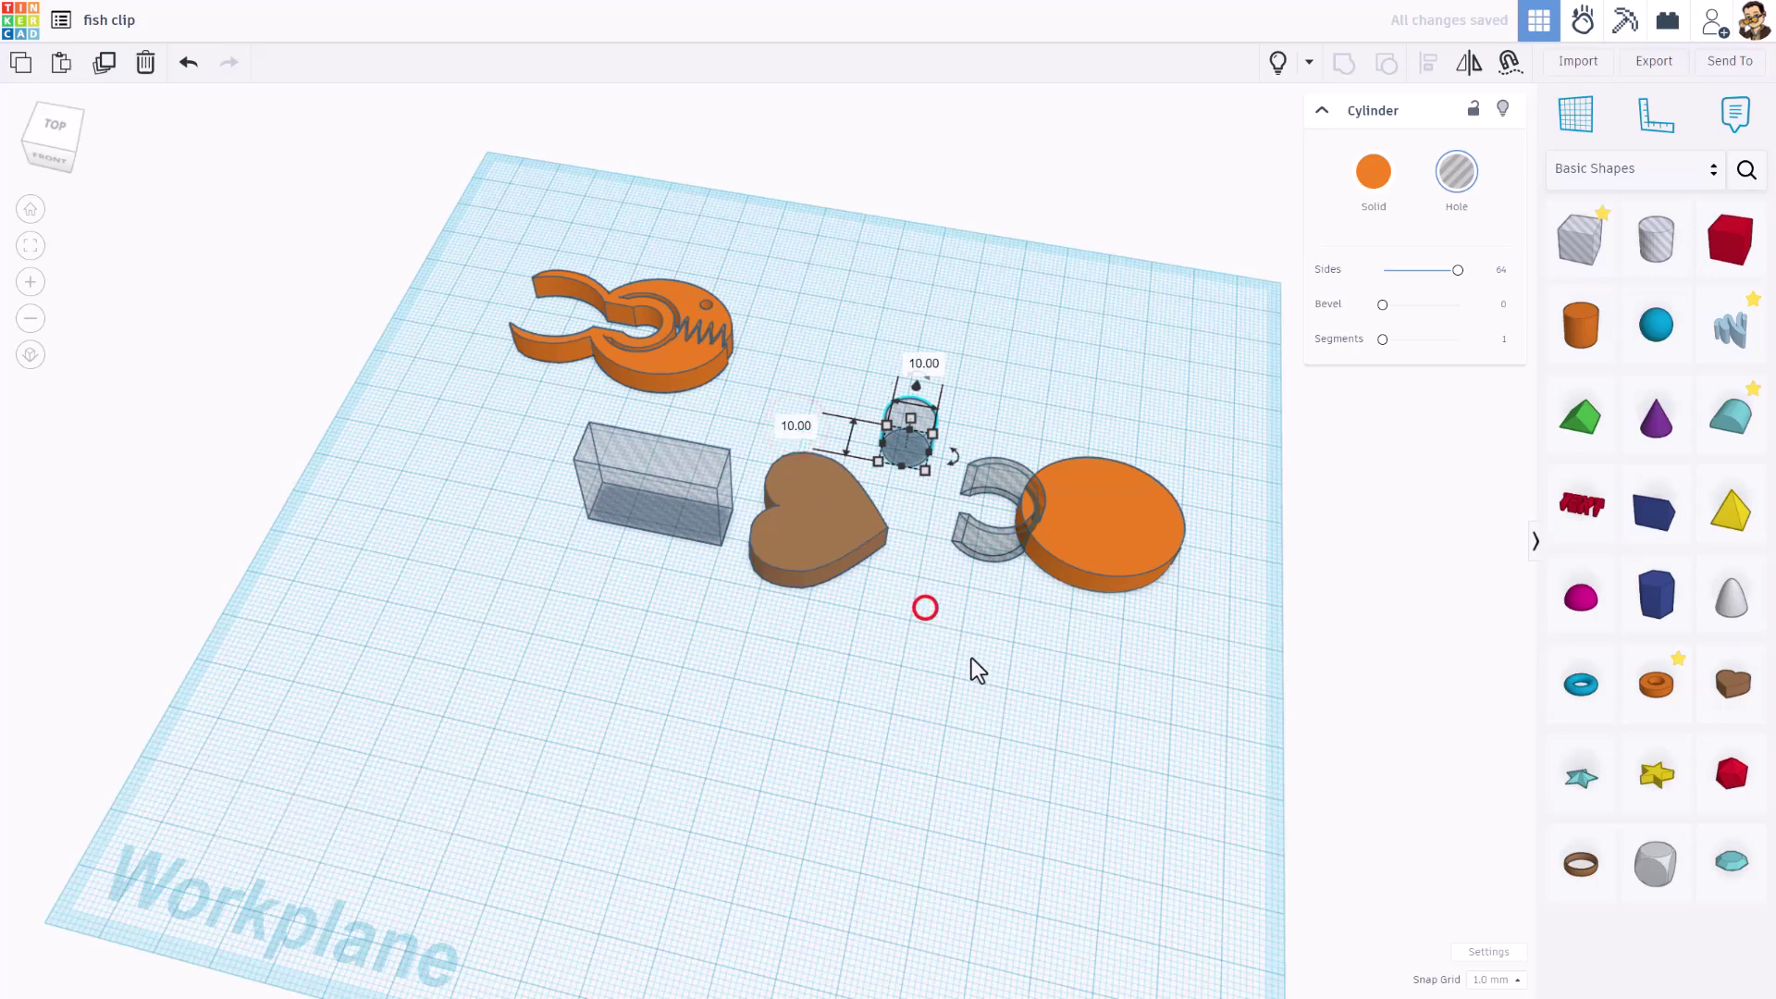
Move the box hole between the heart and the C-shaped hole and align all five shapes to the oval's front-to-back centreline.
right_click_drag(963, 622, 1018, 638)
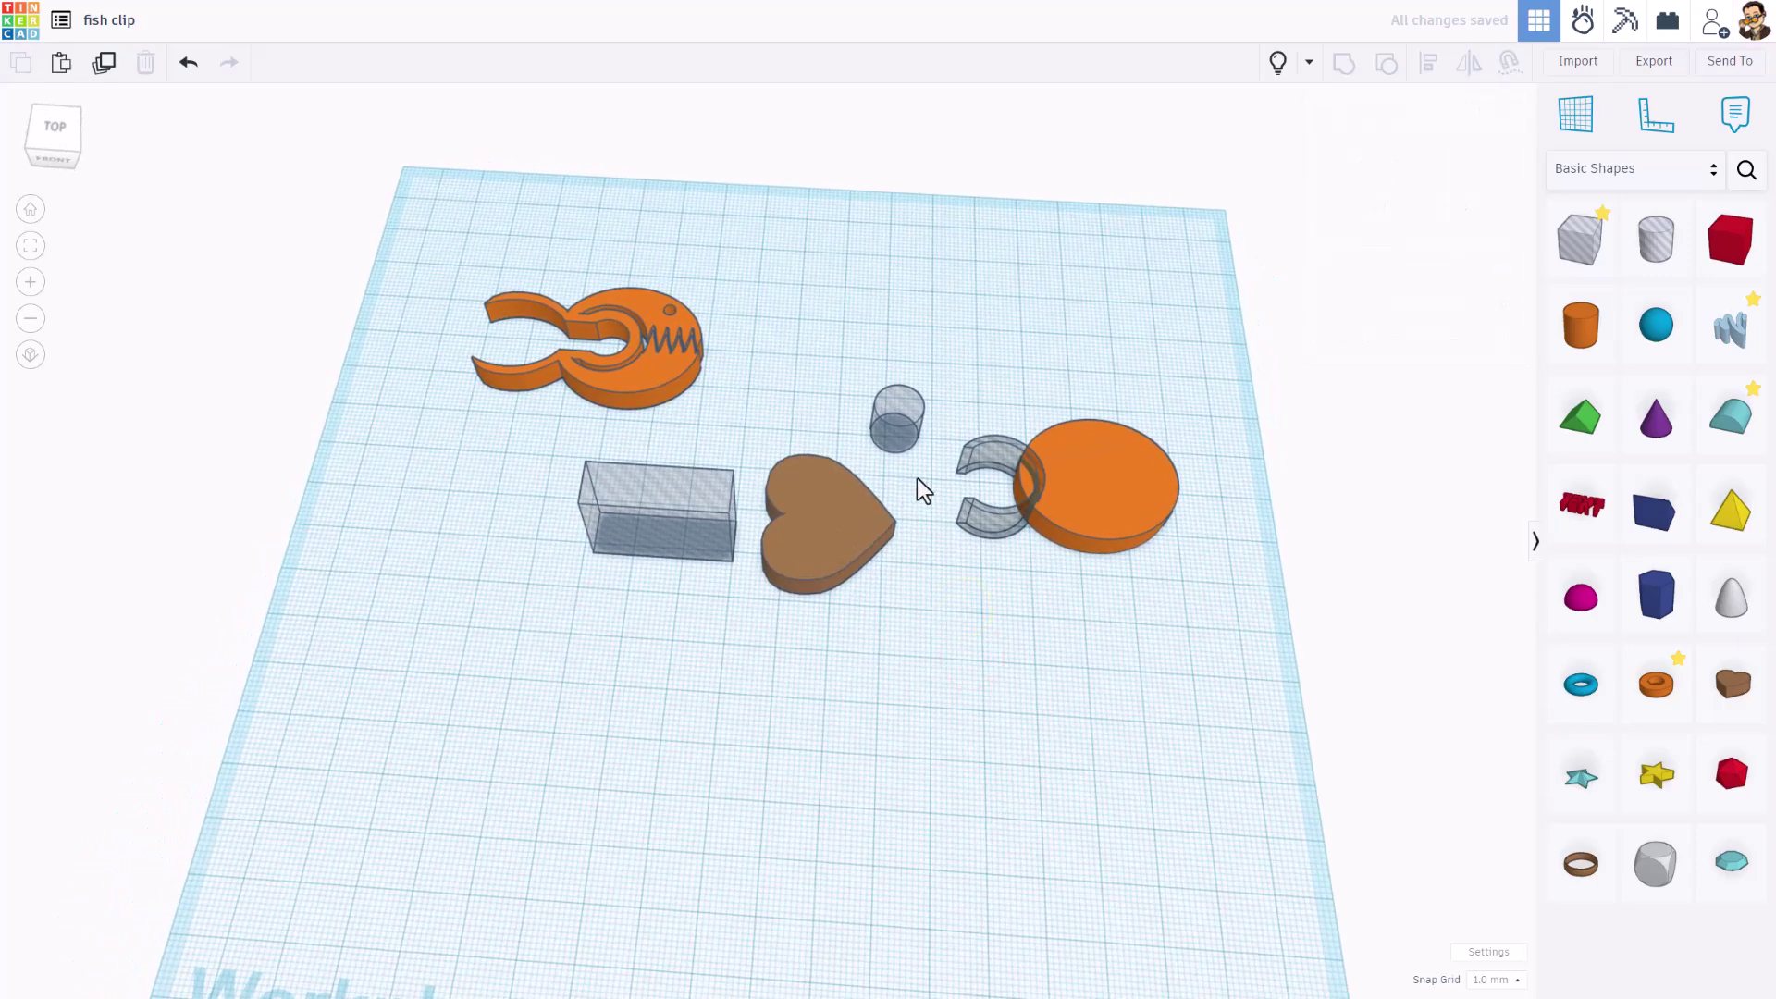
left_click_drag(643, 504, 897, 464)
left_click_drag(798, 382, 1151, 615)
key("l")
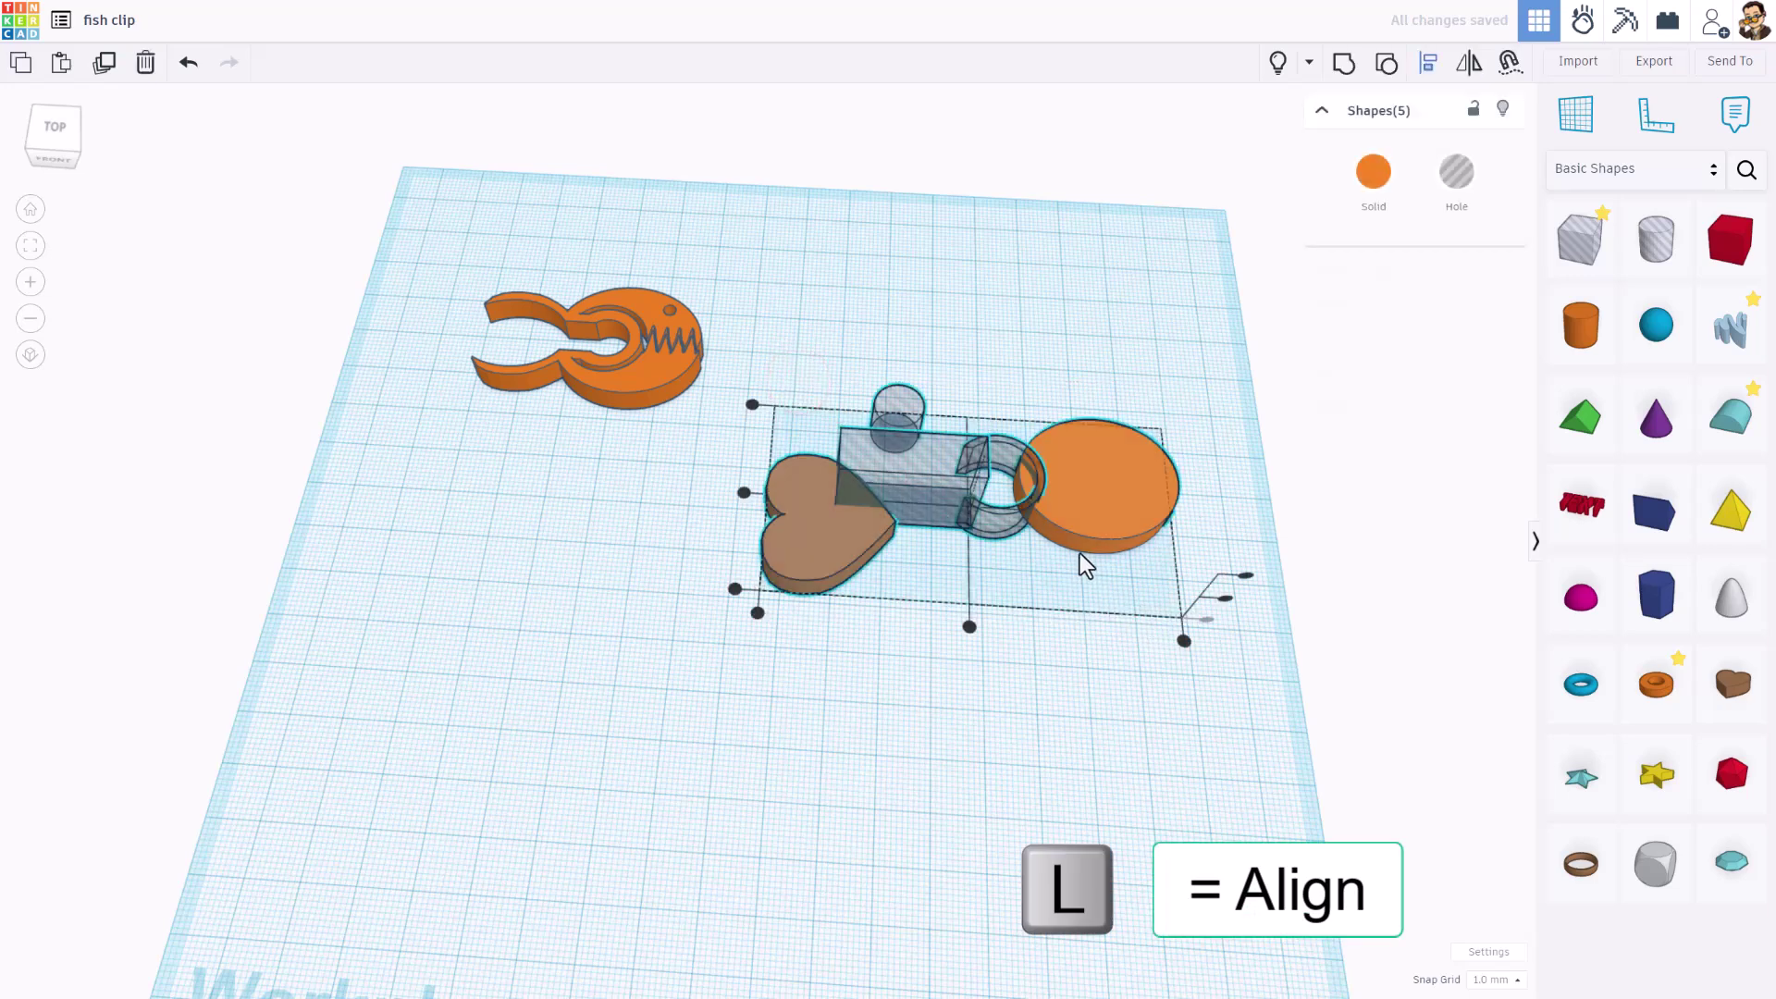
left_click(992, 487)
left_click(928, 601)
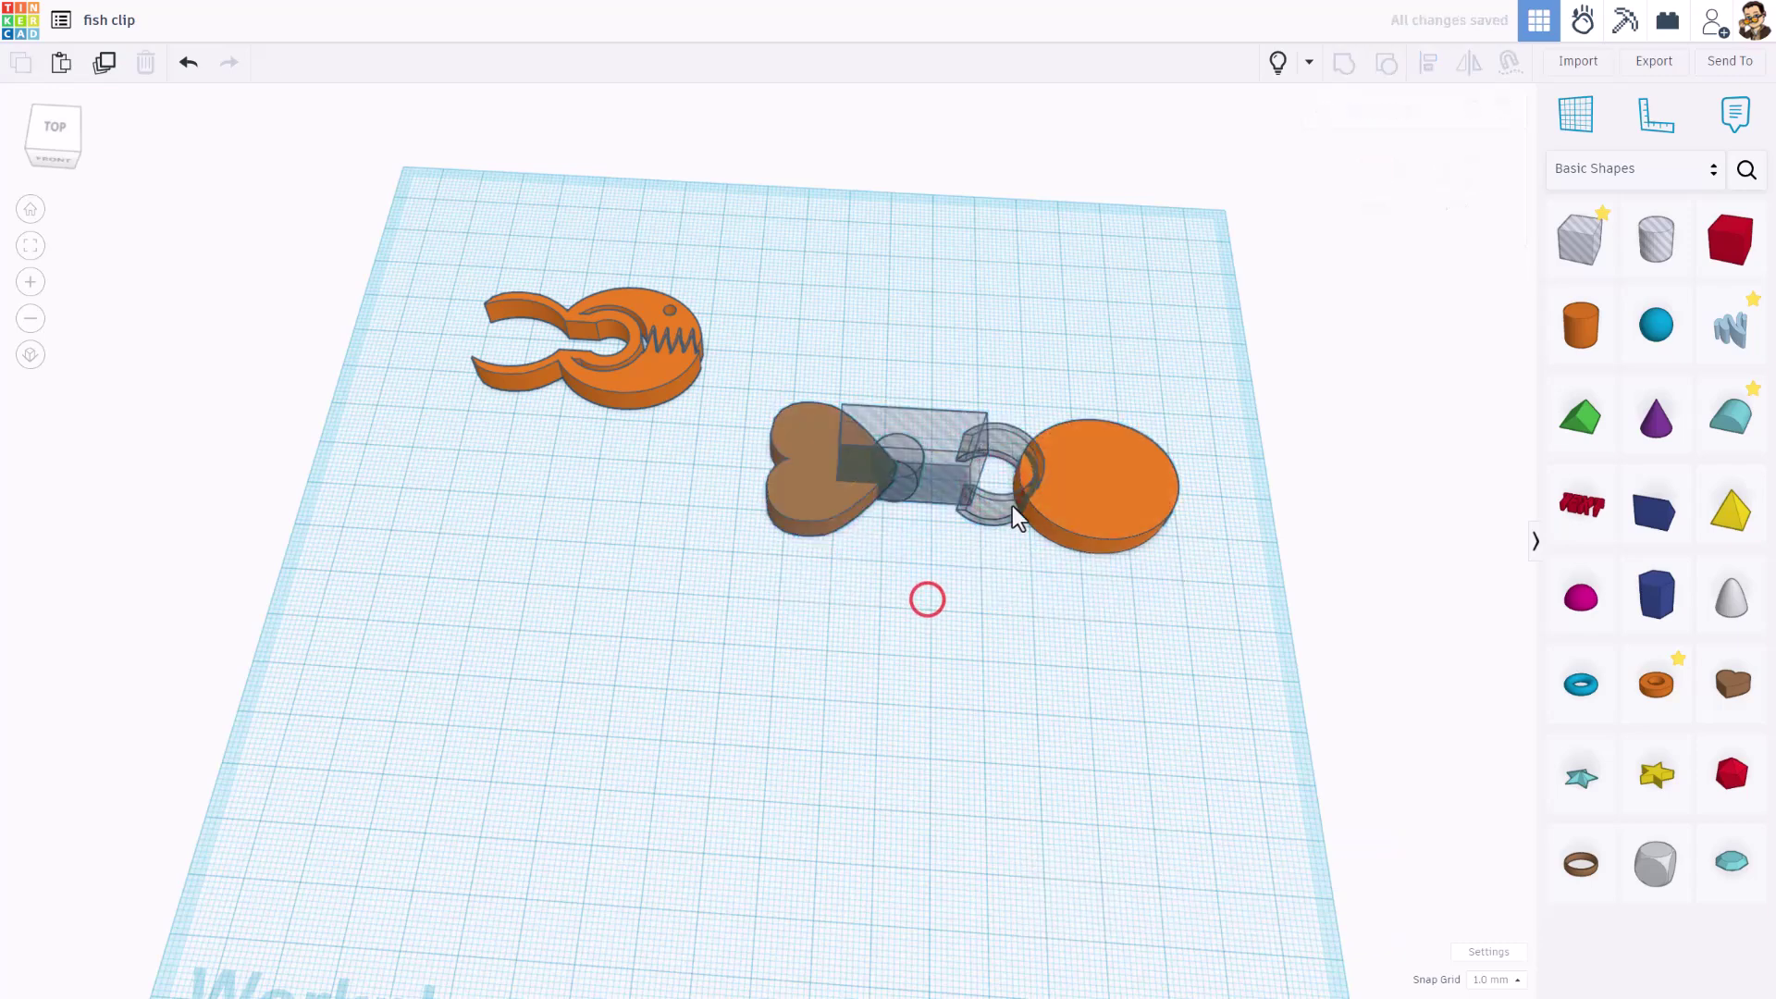
Shift the C-shaped hole right until it lies fully inside the oval body.
left_click(1014, 505)
key("Right")
key("Right")
key("Right")
key("Right")
key("Right")
key("Right")
key("Right")
key("Right")
key("Right")
key("Right")
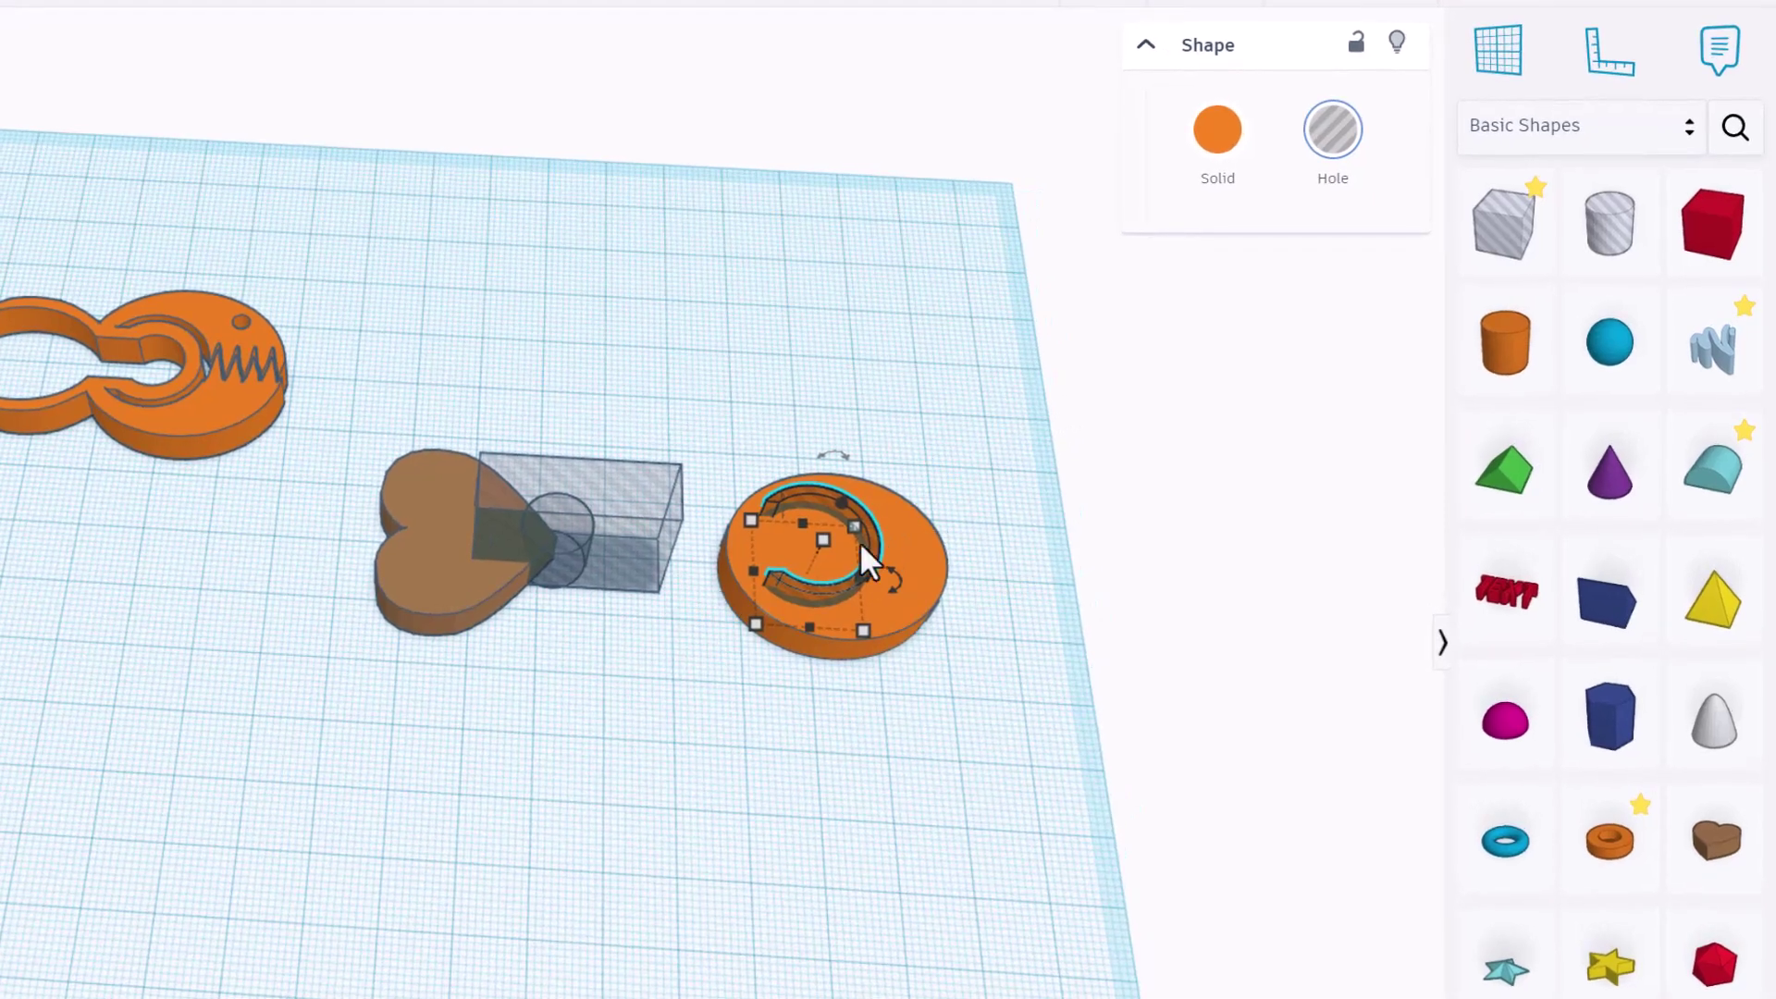
Shift the box hole right until its end reaches into the opening of the C-shaped hole.
left_click(631, 574)
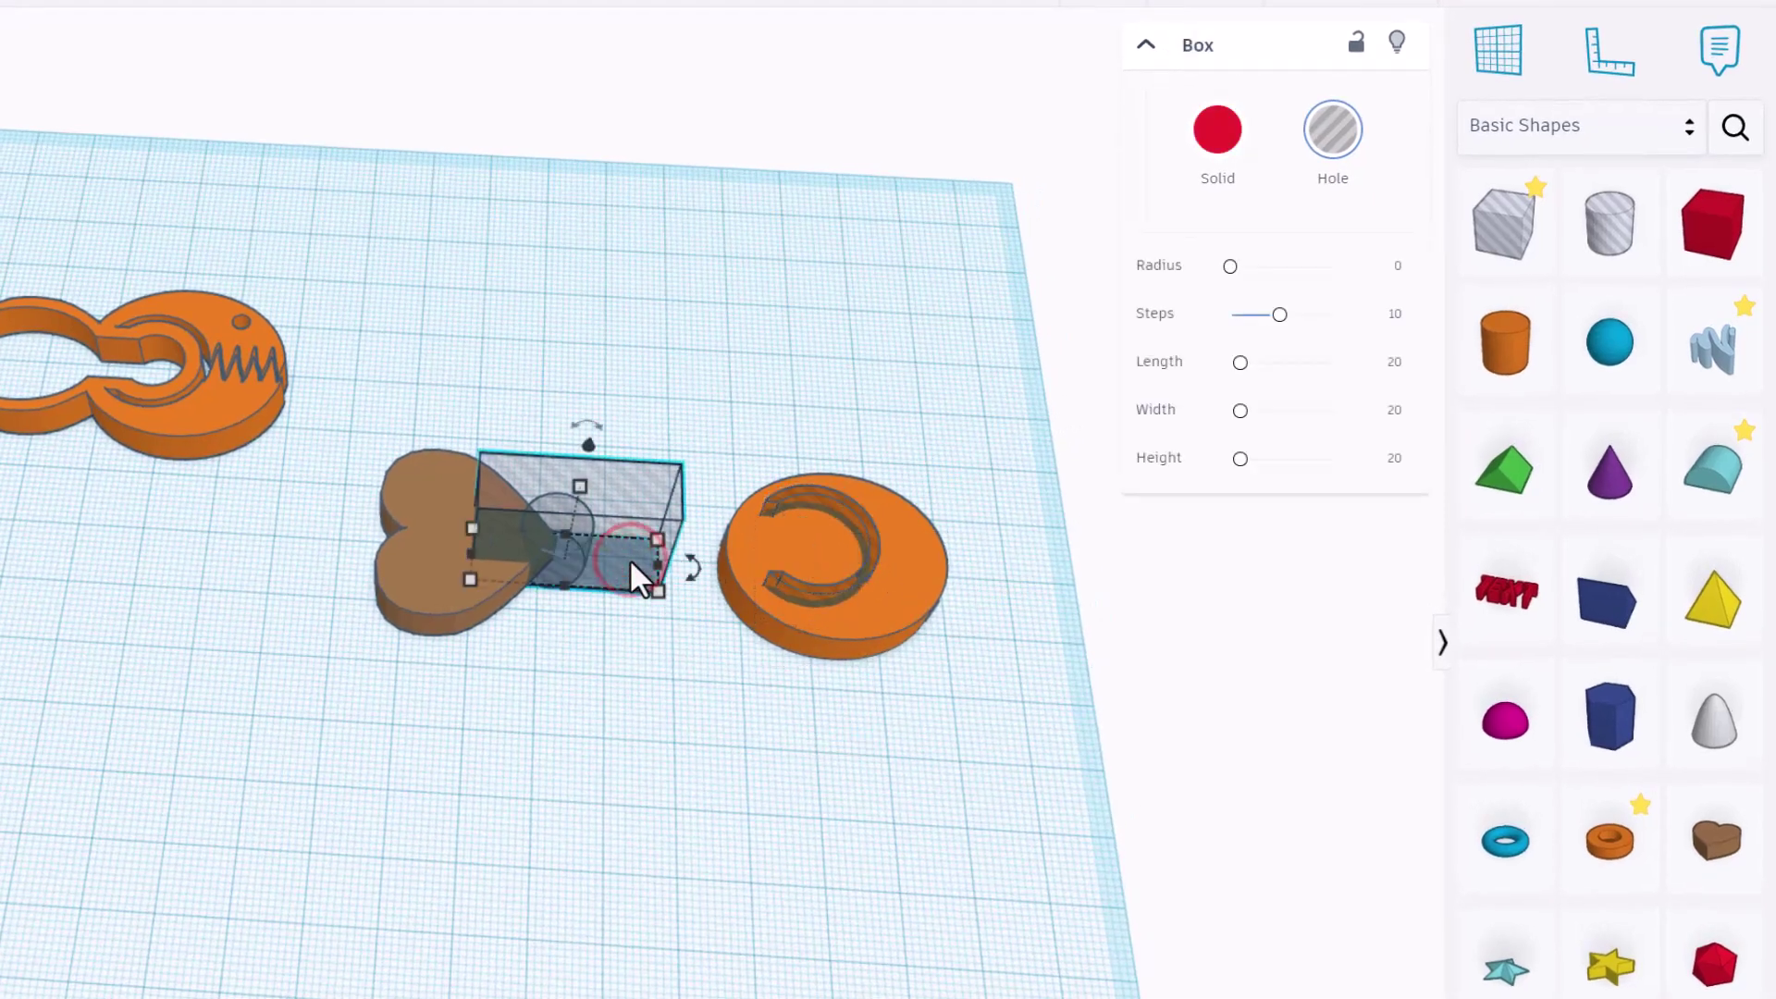
key("Right")
key("Right")
key("Right")
key("Right")
key("Right")
key("Right")
key("Right")
key("Right")
key("Right")
key("Right")
key("Right")
key("Right")
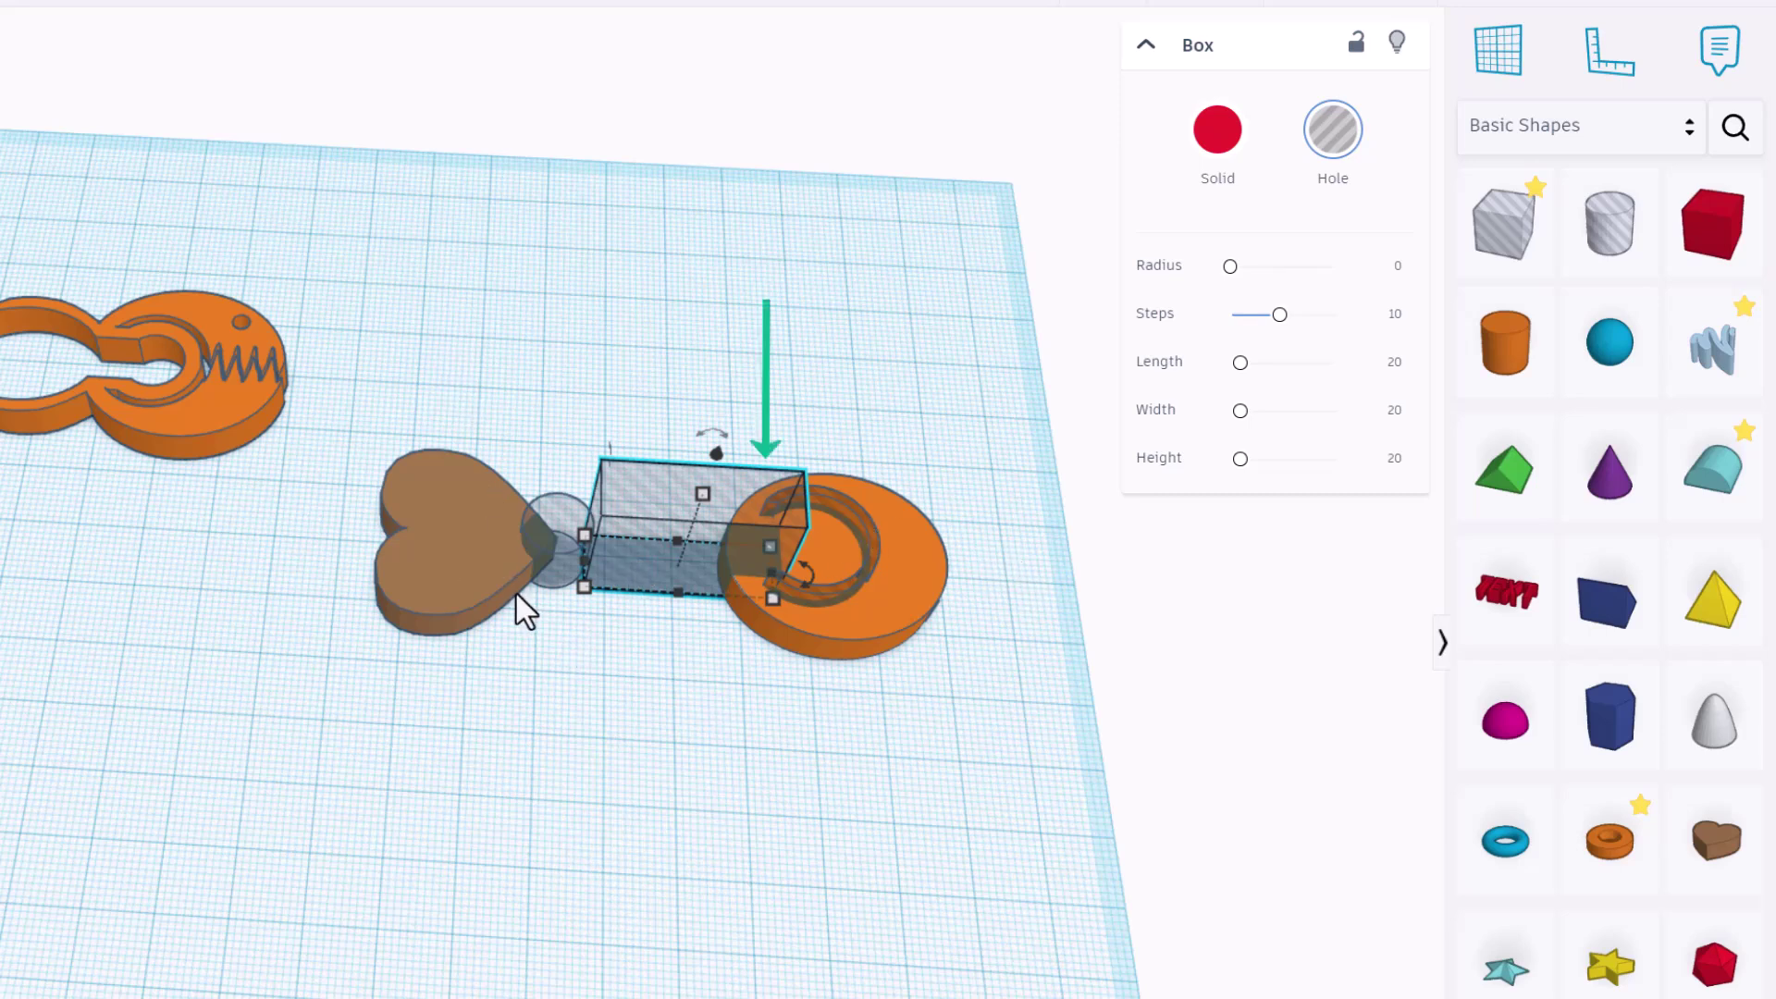
Shift the small cylinder hole right until it sits inside the ring of the C-shaped hole.
left_click(565, 569)
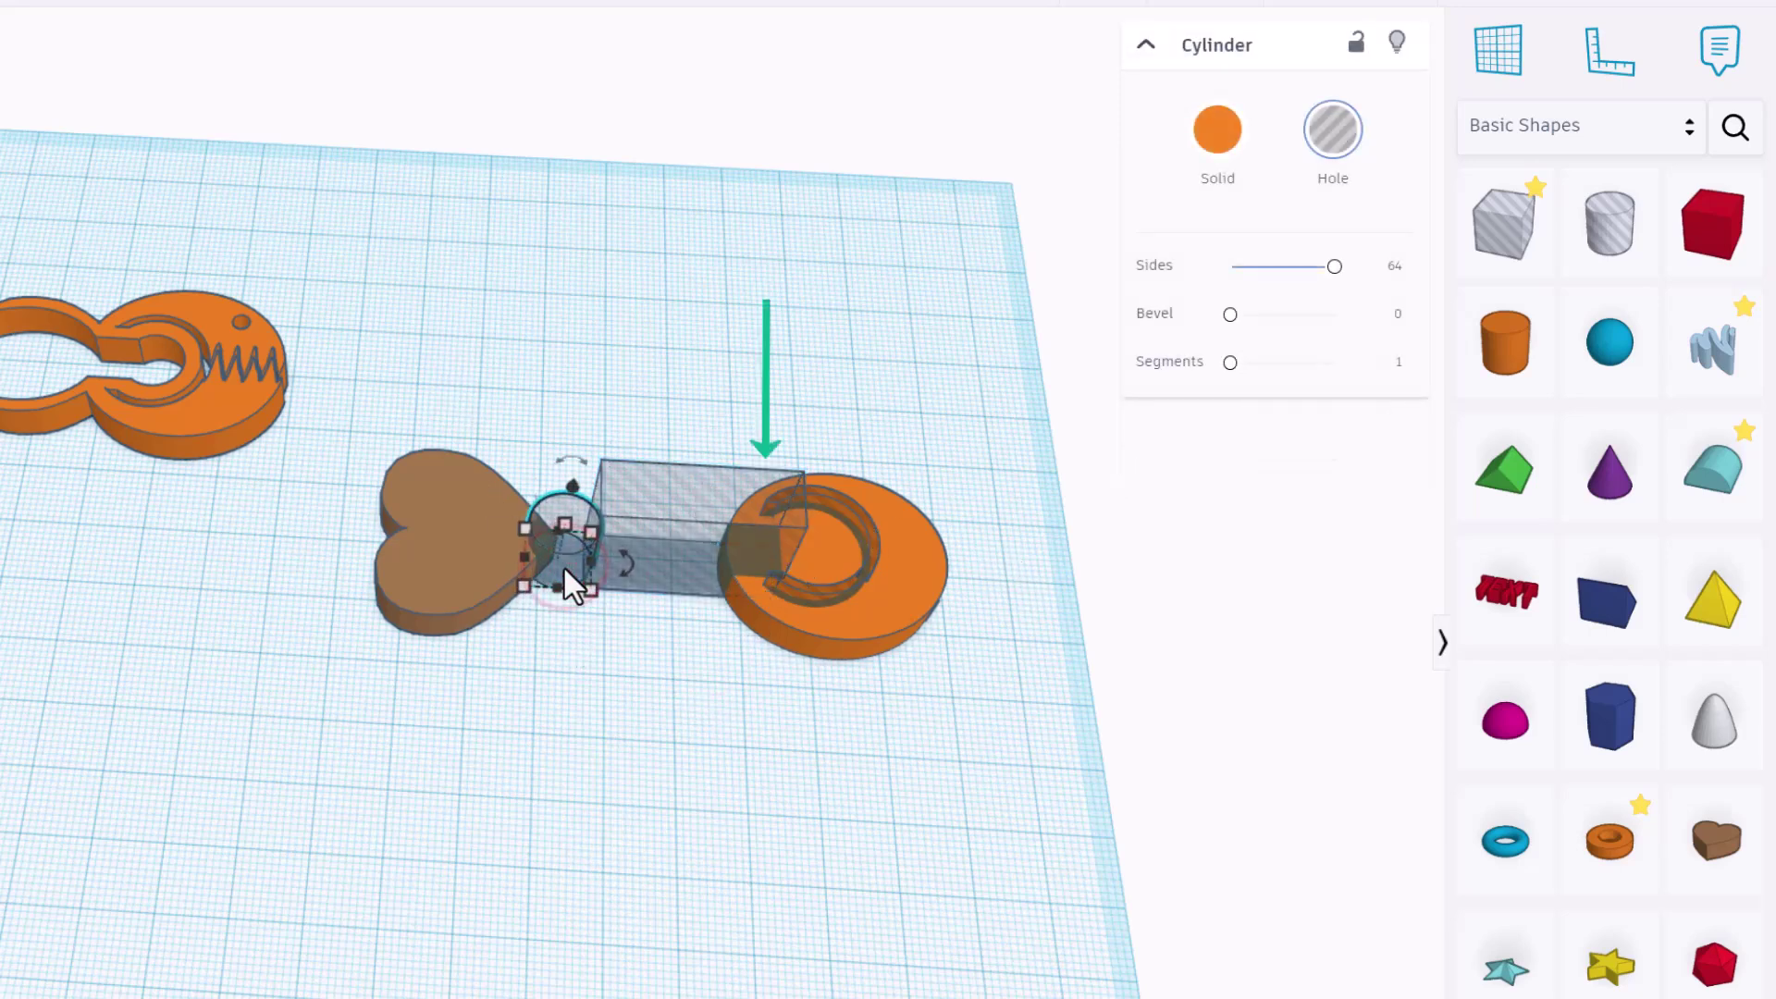
key("Right")
key("Right")
key("Right")
key("Right")
key("Right")
key("Right")
key("Right")
key("Right")
key("Right")
key("Right")
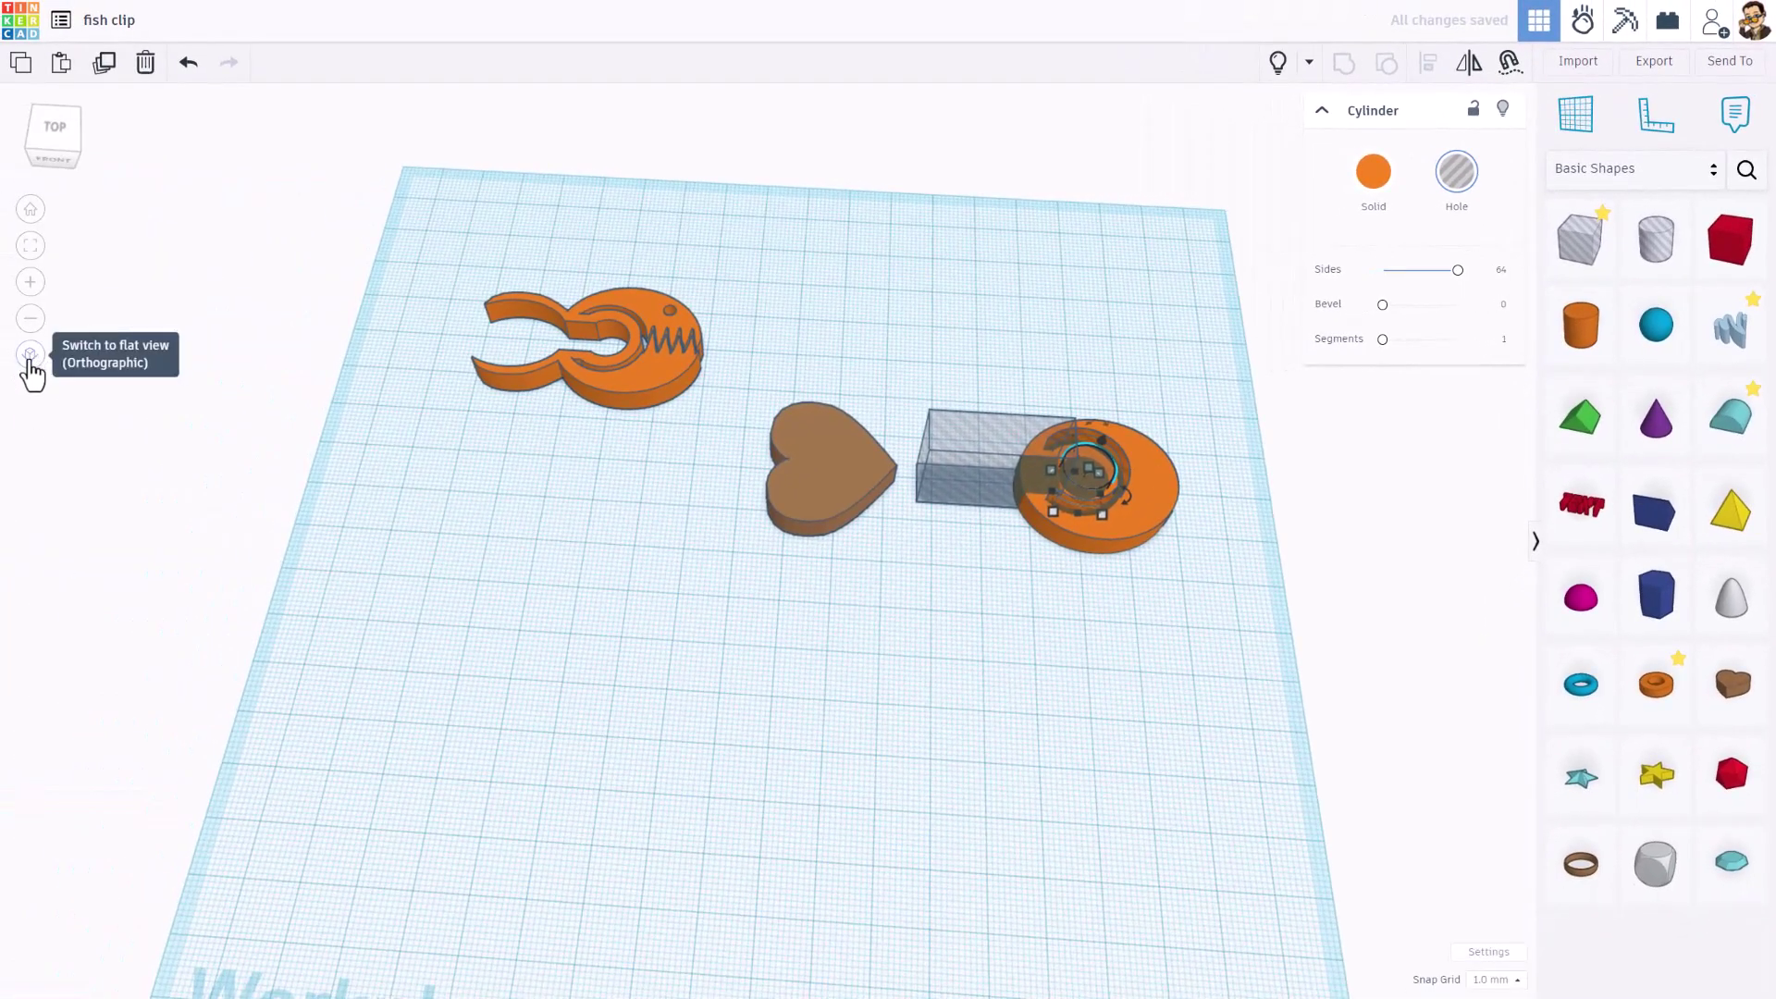
In a flat top view, nudge the cylinder hole 1 mm left so it is concentric with the C-shaped hole.
left_click(30, 355)
left_click(53, 137)
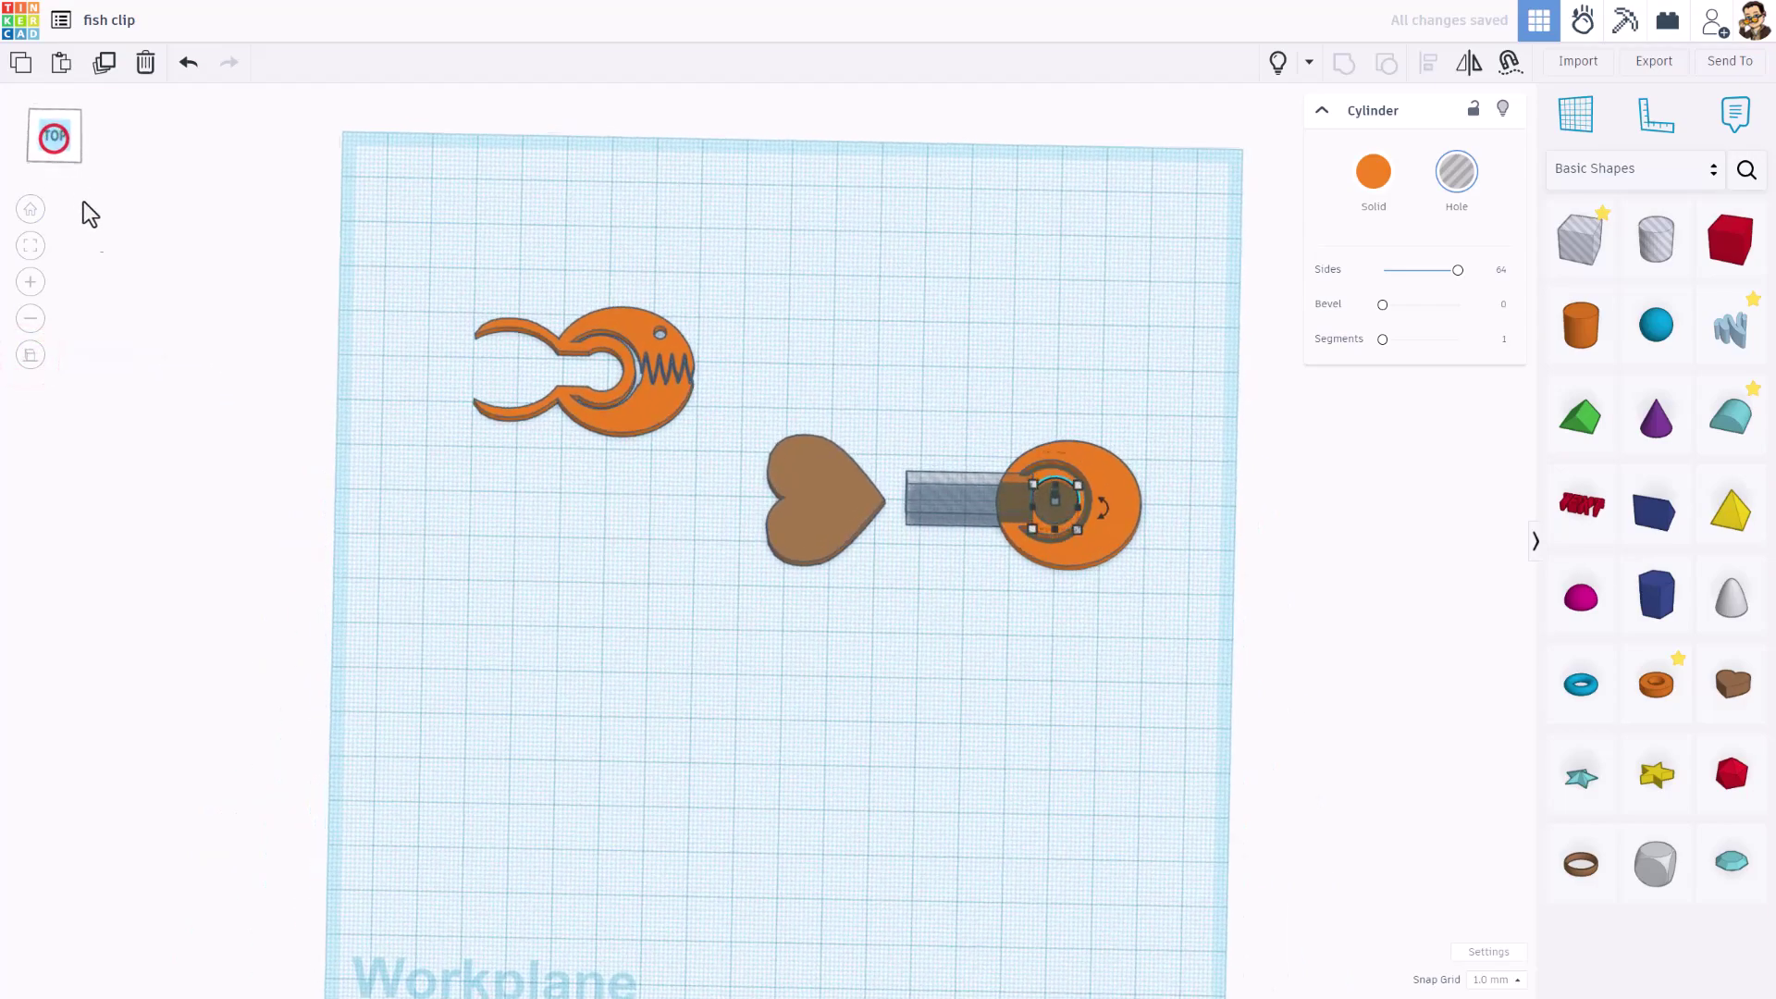
key("f")
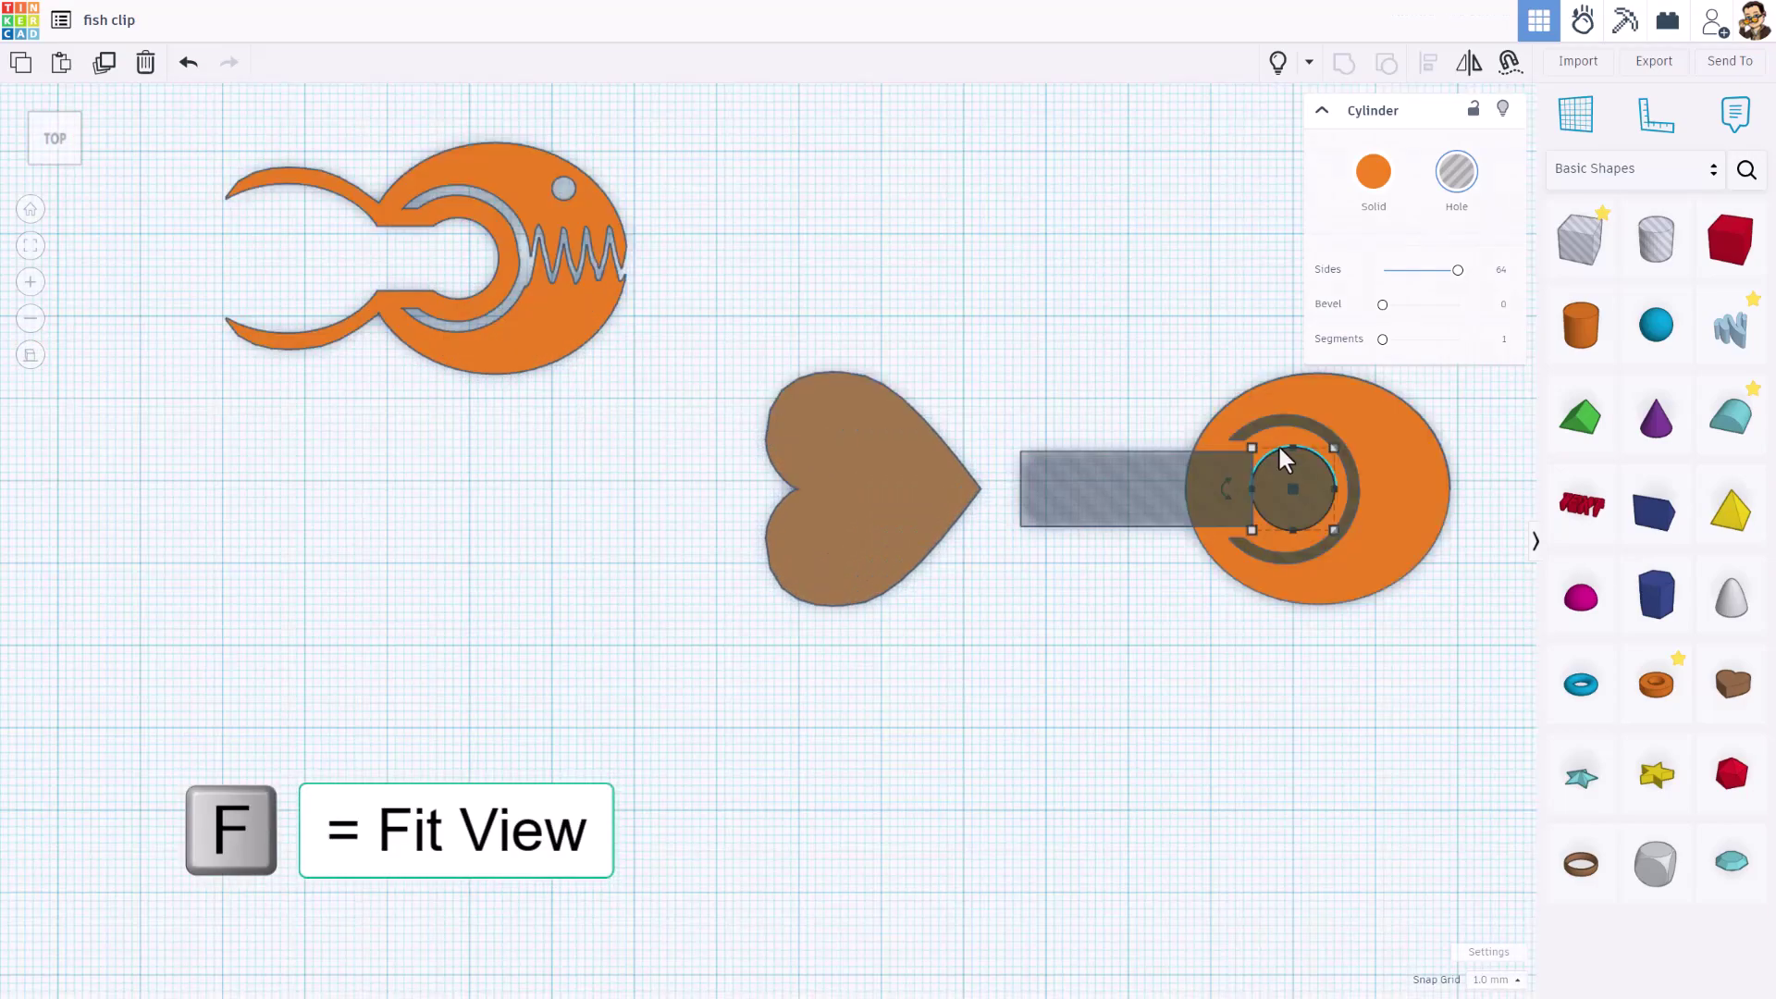
key("f")
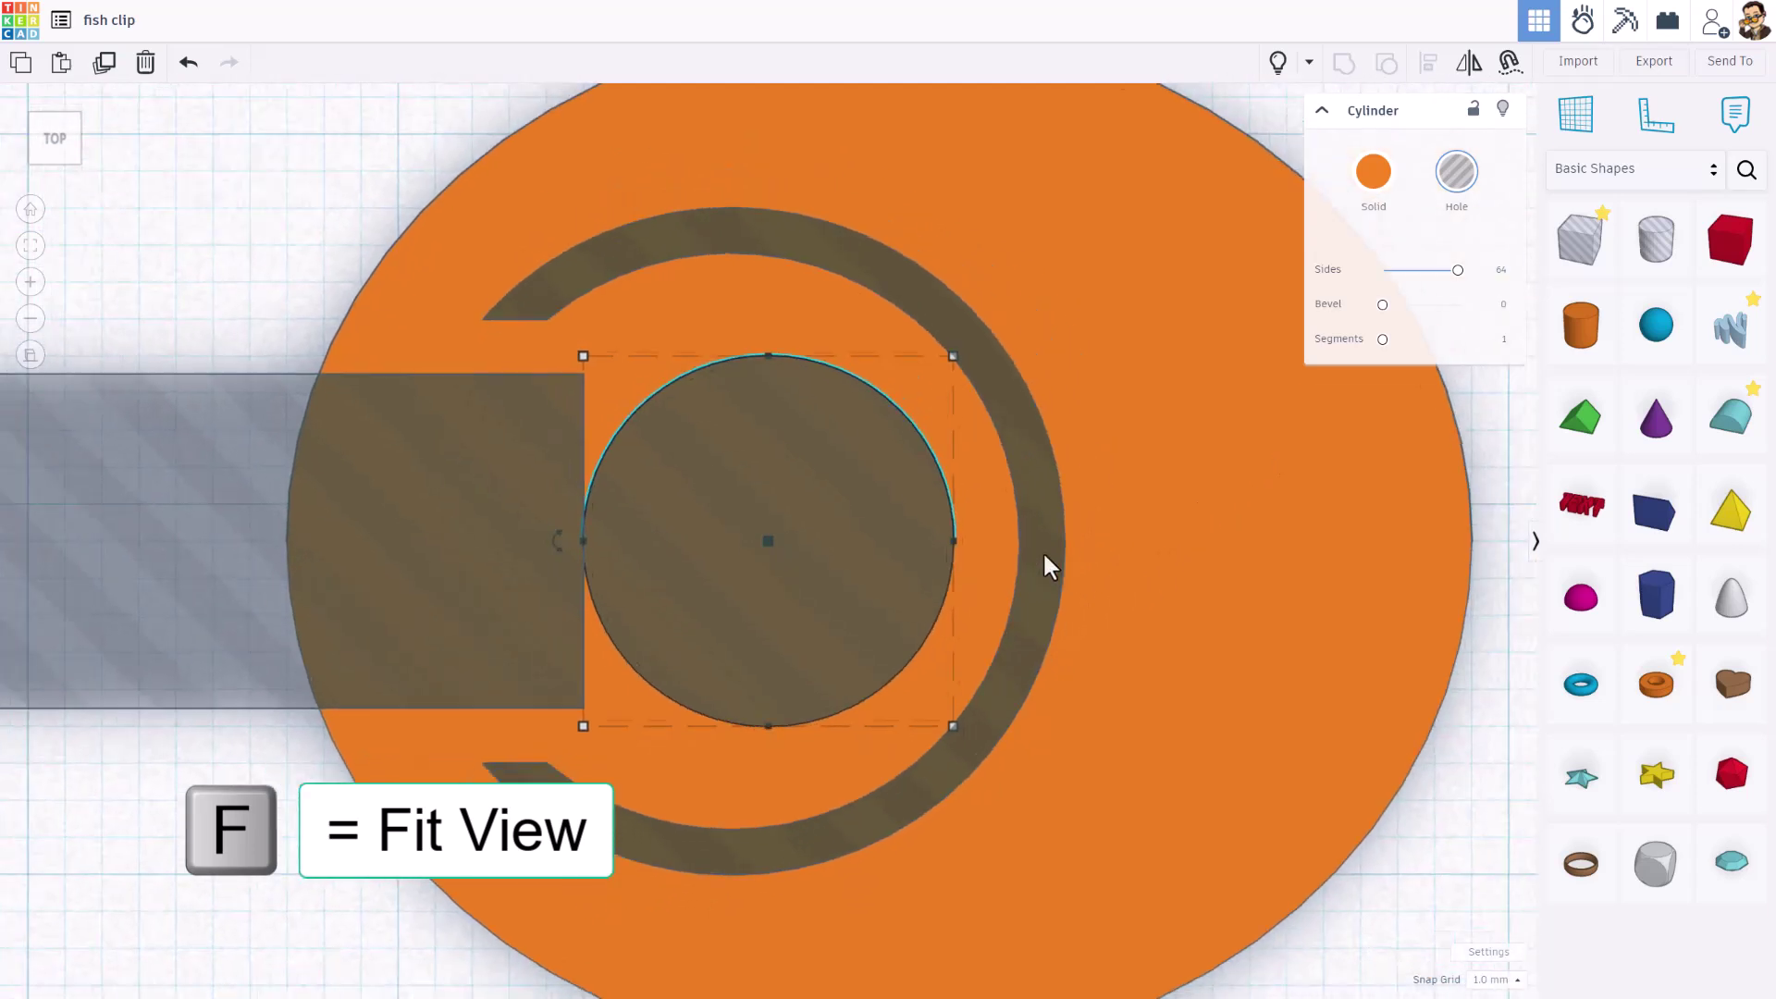
scroll(1041, 552, "down", 3)
left_click(786, 570)
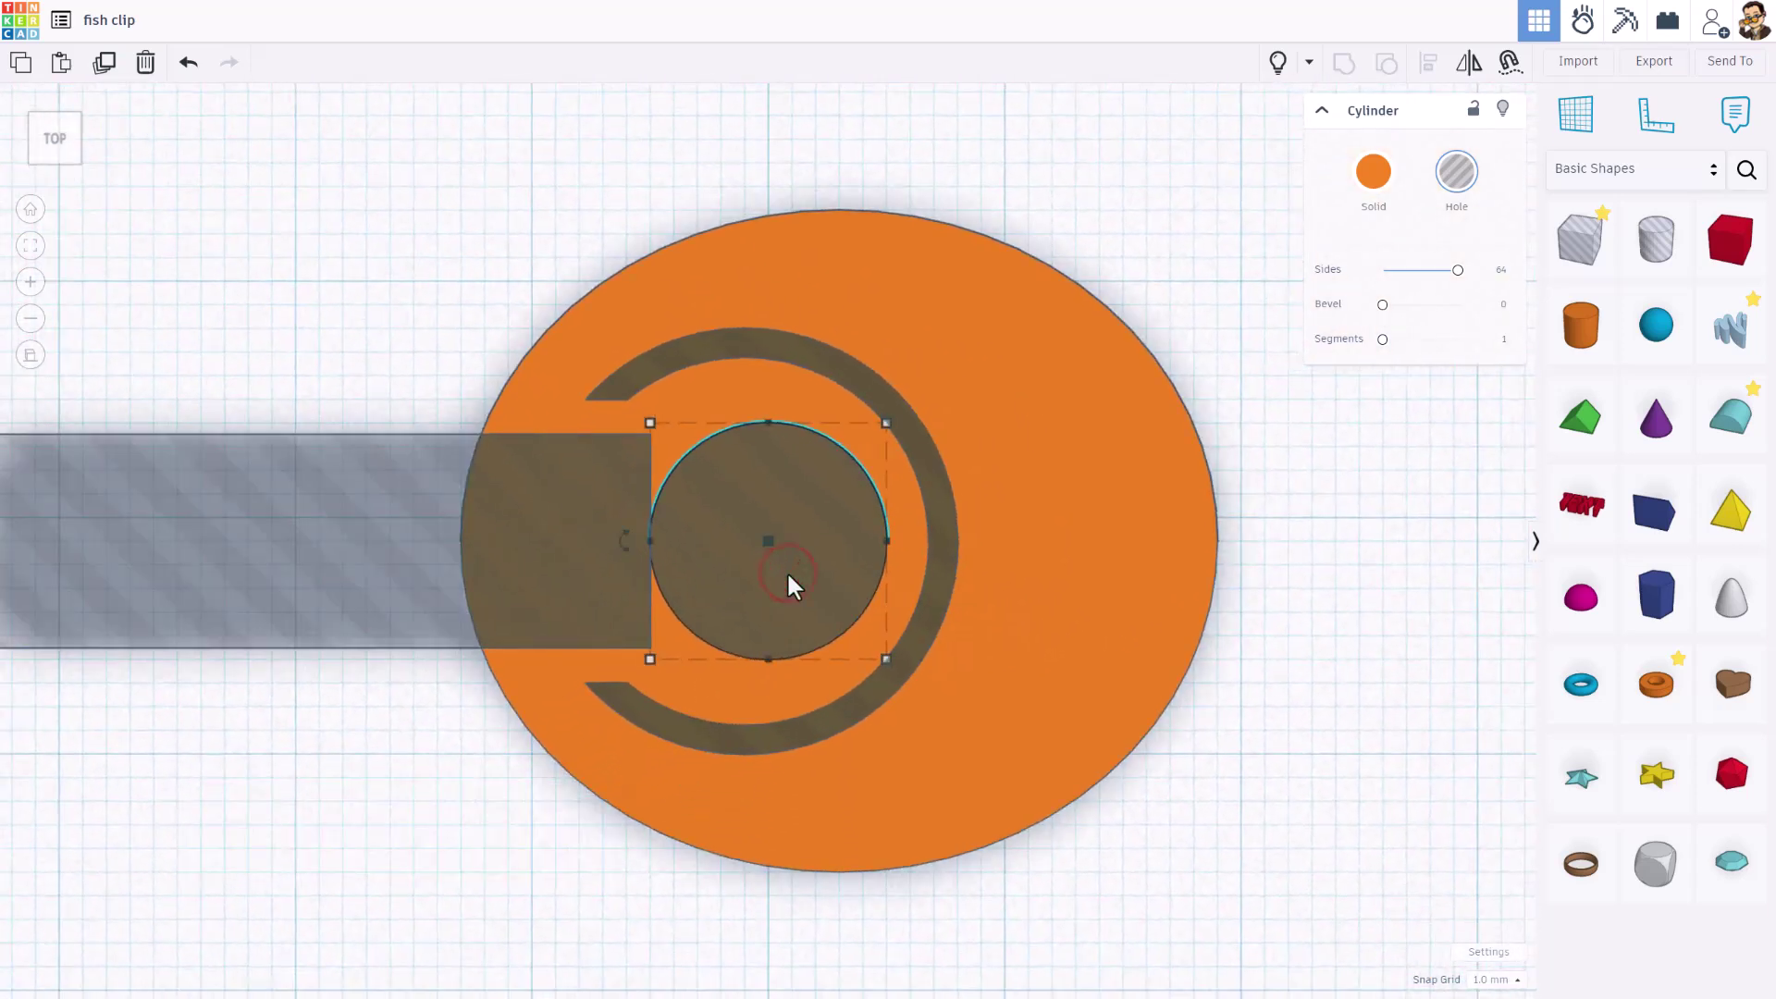
key("Left")
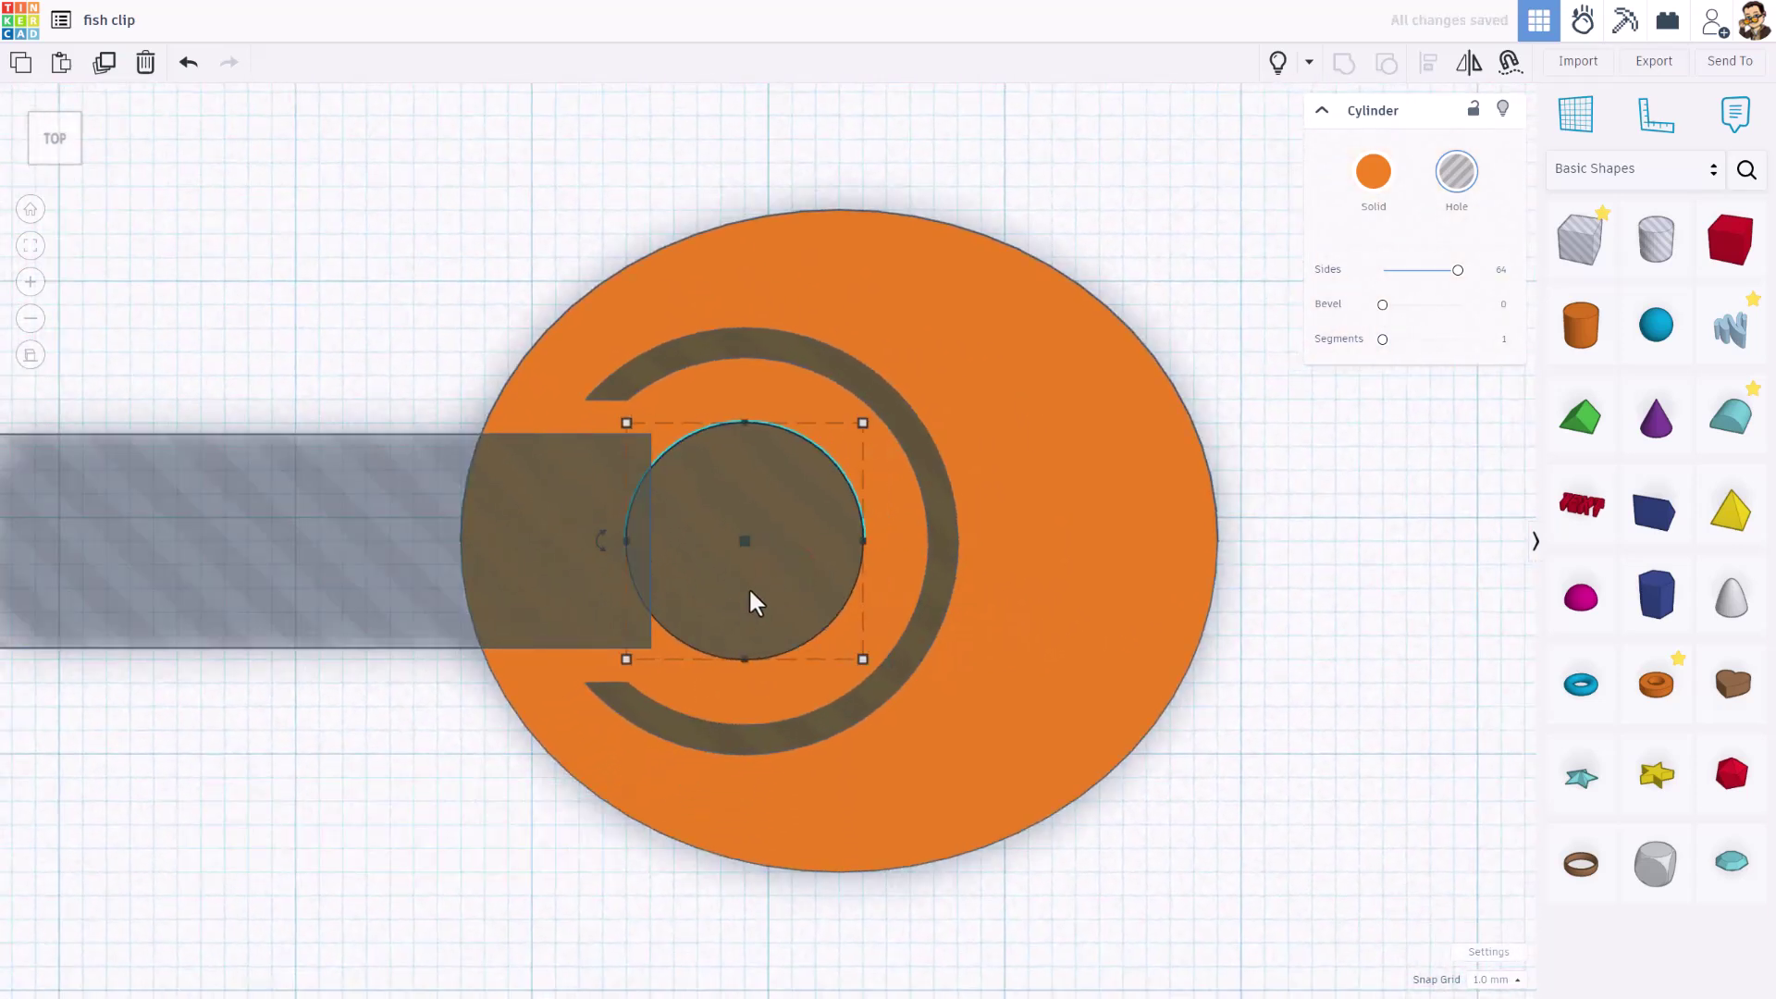
Nudge the box hole right so that its end overlaps the small cylinder hole.
left_click(602, 592)
key("Right")
key("Right")
key("Right")
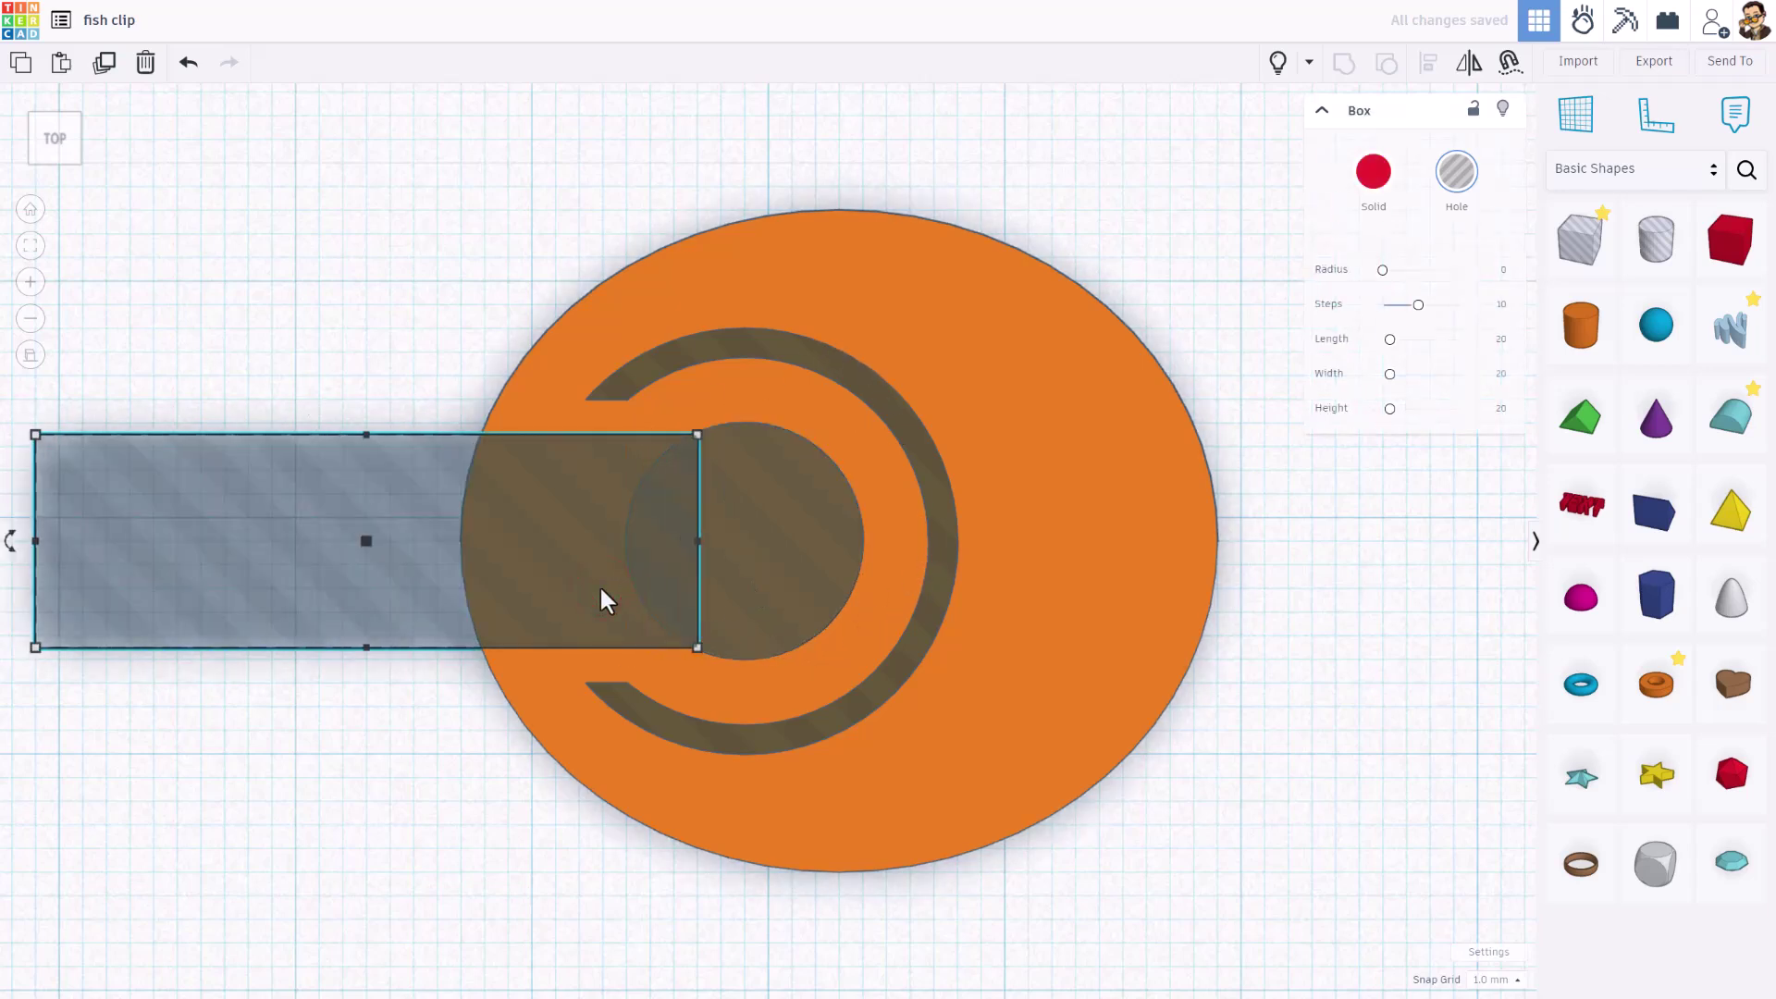
Shift the heart right until its point overlaps the oval and touches the edge of the small cylinder hole.
scroll(596, 580, "down", 5)
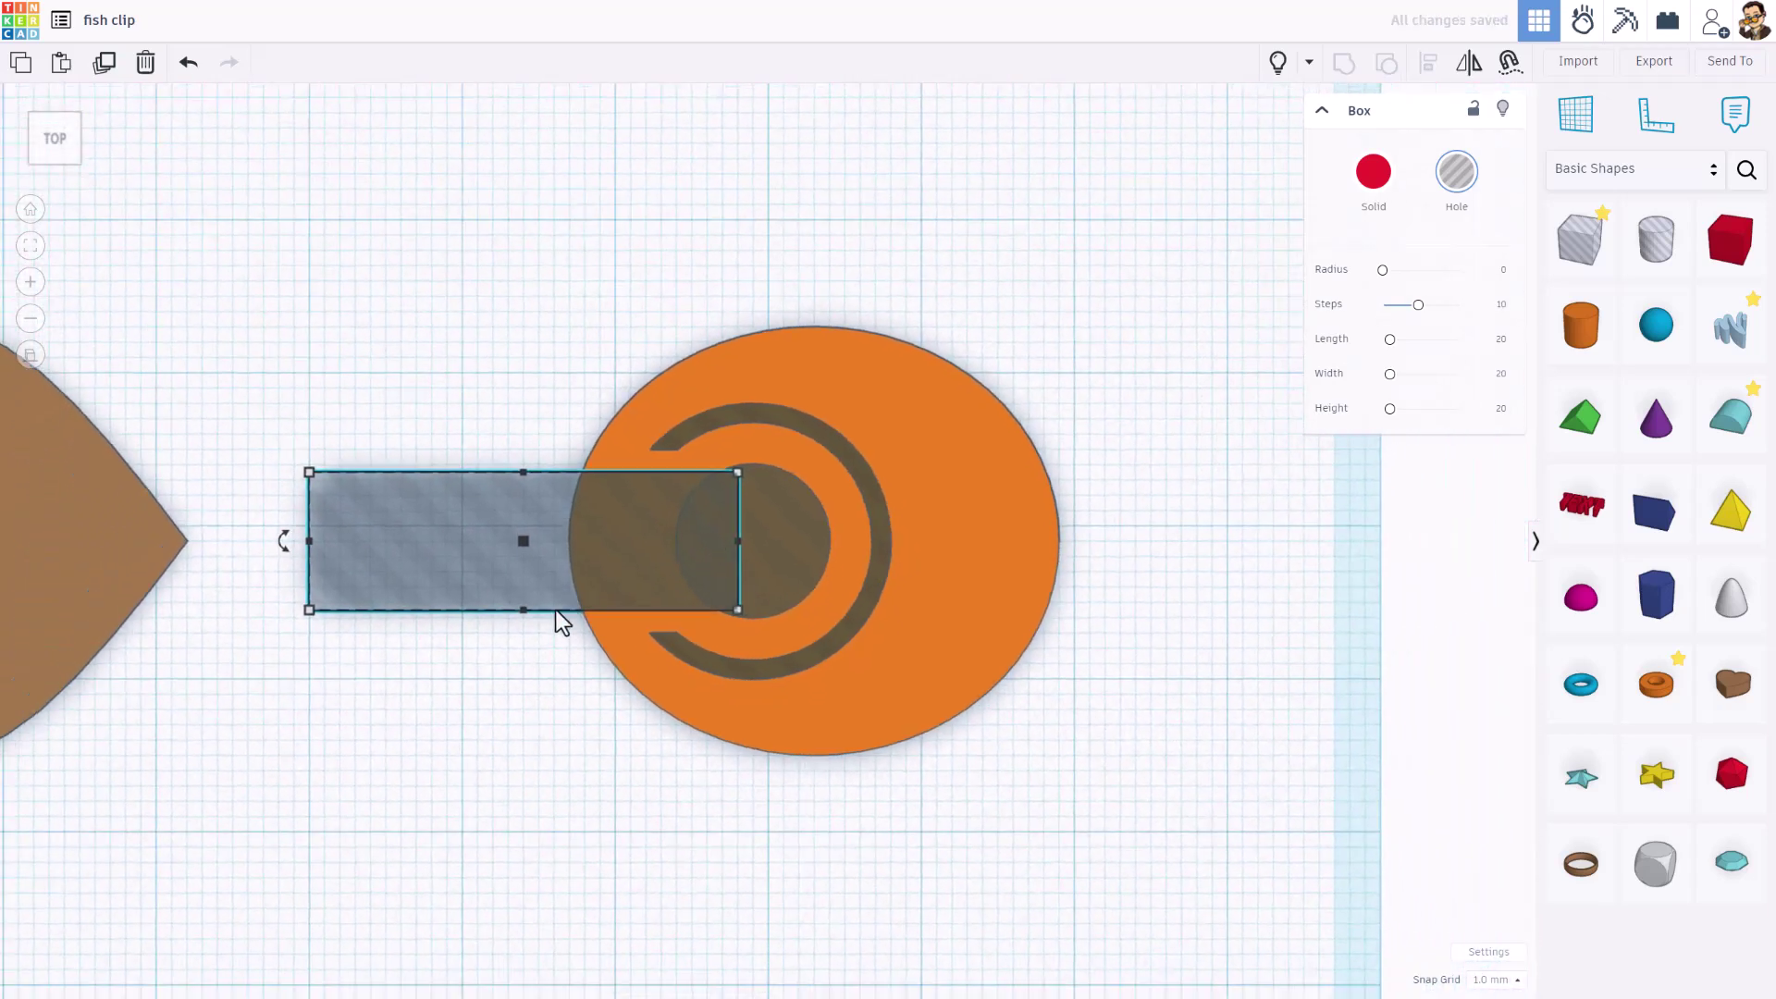
scroll(196, 558, "up", 1)
left_click(165, 533)
key("Right")
key("Right")
key("Right")
key("Right")
key("Right")
key("Right")
key("Right")
key("Right")
key("Right")
key("Right")
key("Right")
key("Right")
key("Right")
key("Right")
key("Right")
key("Right")
key("Right")
key("Right")
key("Right")
key("Right")
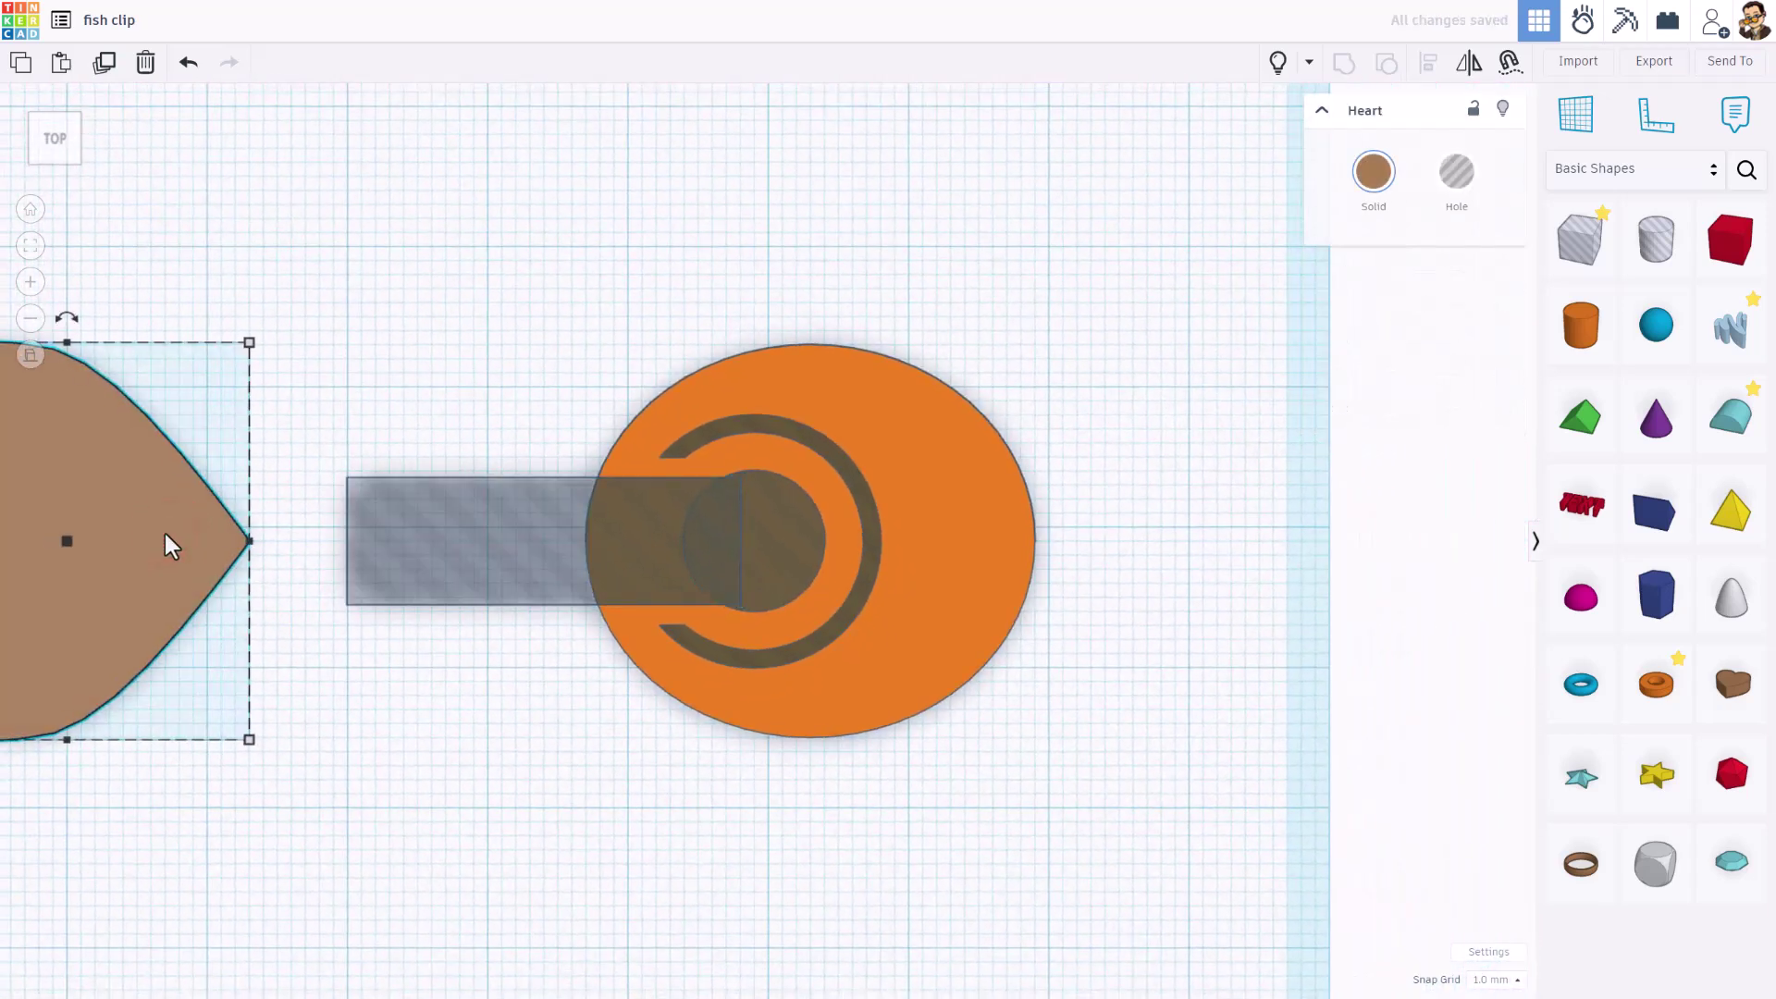
key("Right")
key("Right")
key("Right")
key("Right")
key("Right")
key("Right")
key("Right")
key("Right")
key("Right")
key("Right")
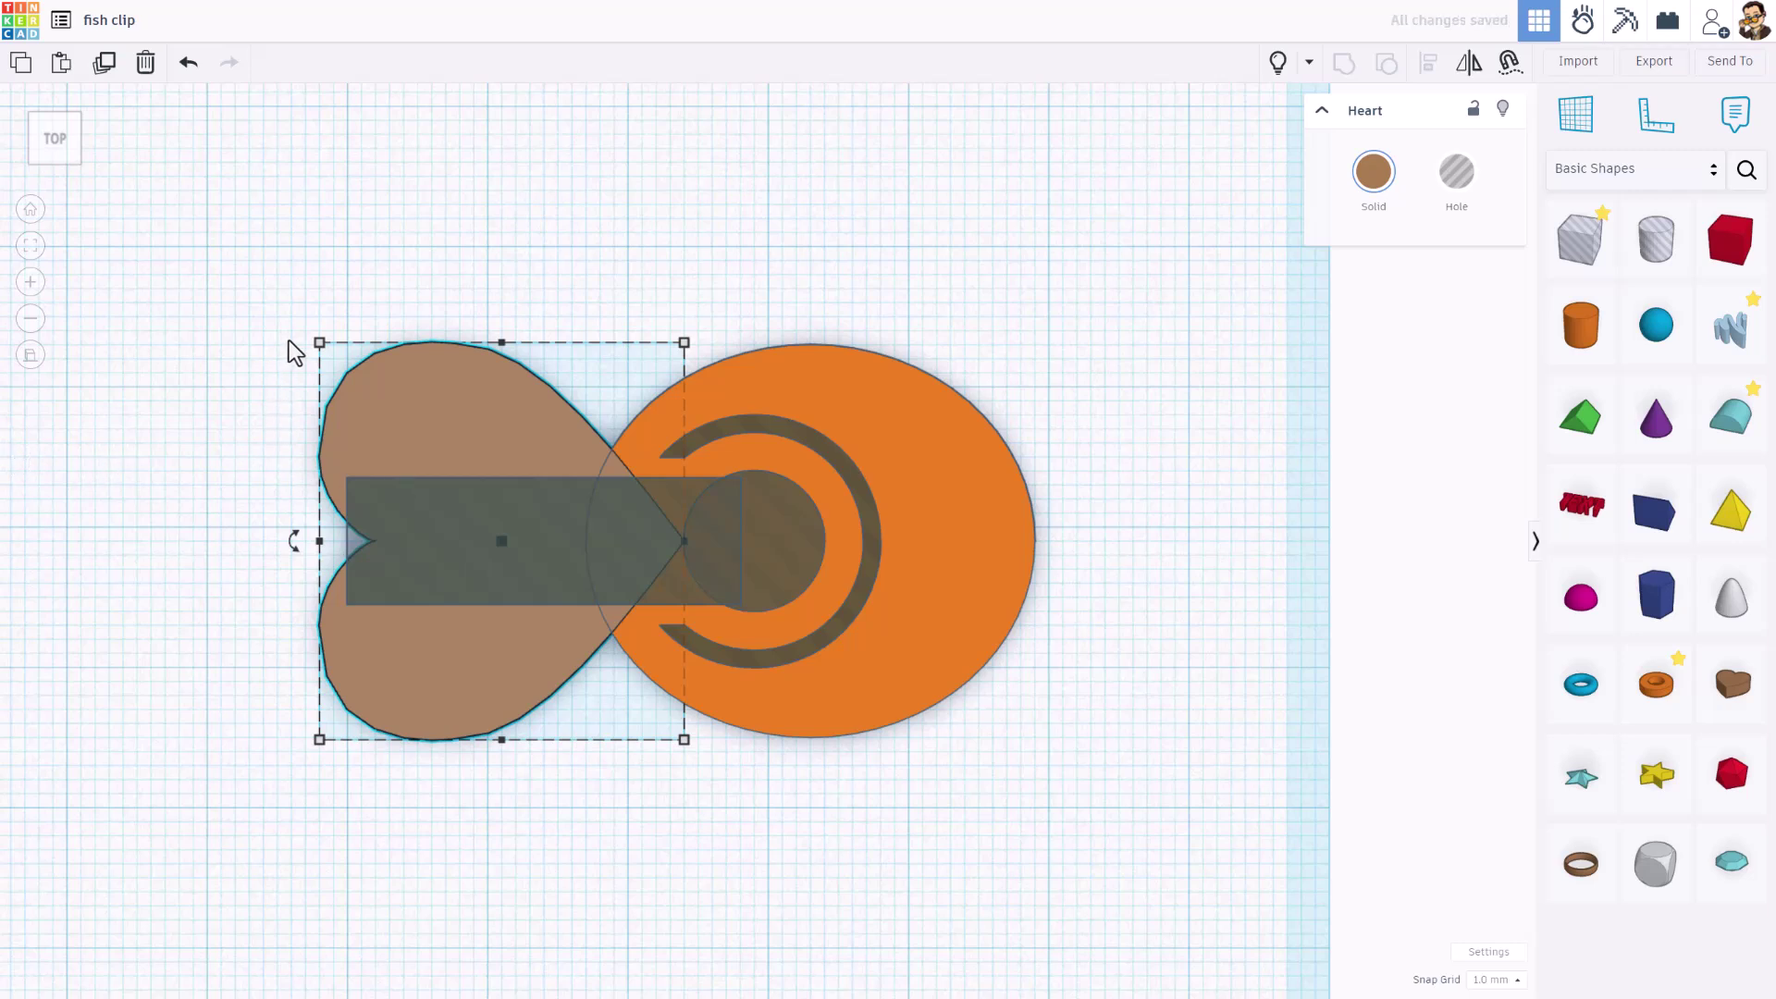
Scale the heart down proportionally and align it to the oval's front-to-back centre.
left_click_drag(317, 344, 368, 403, "shift")
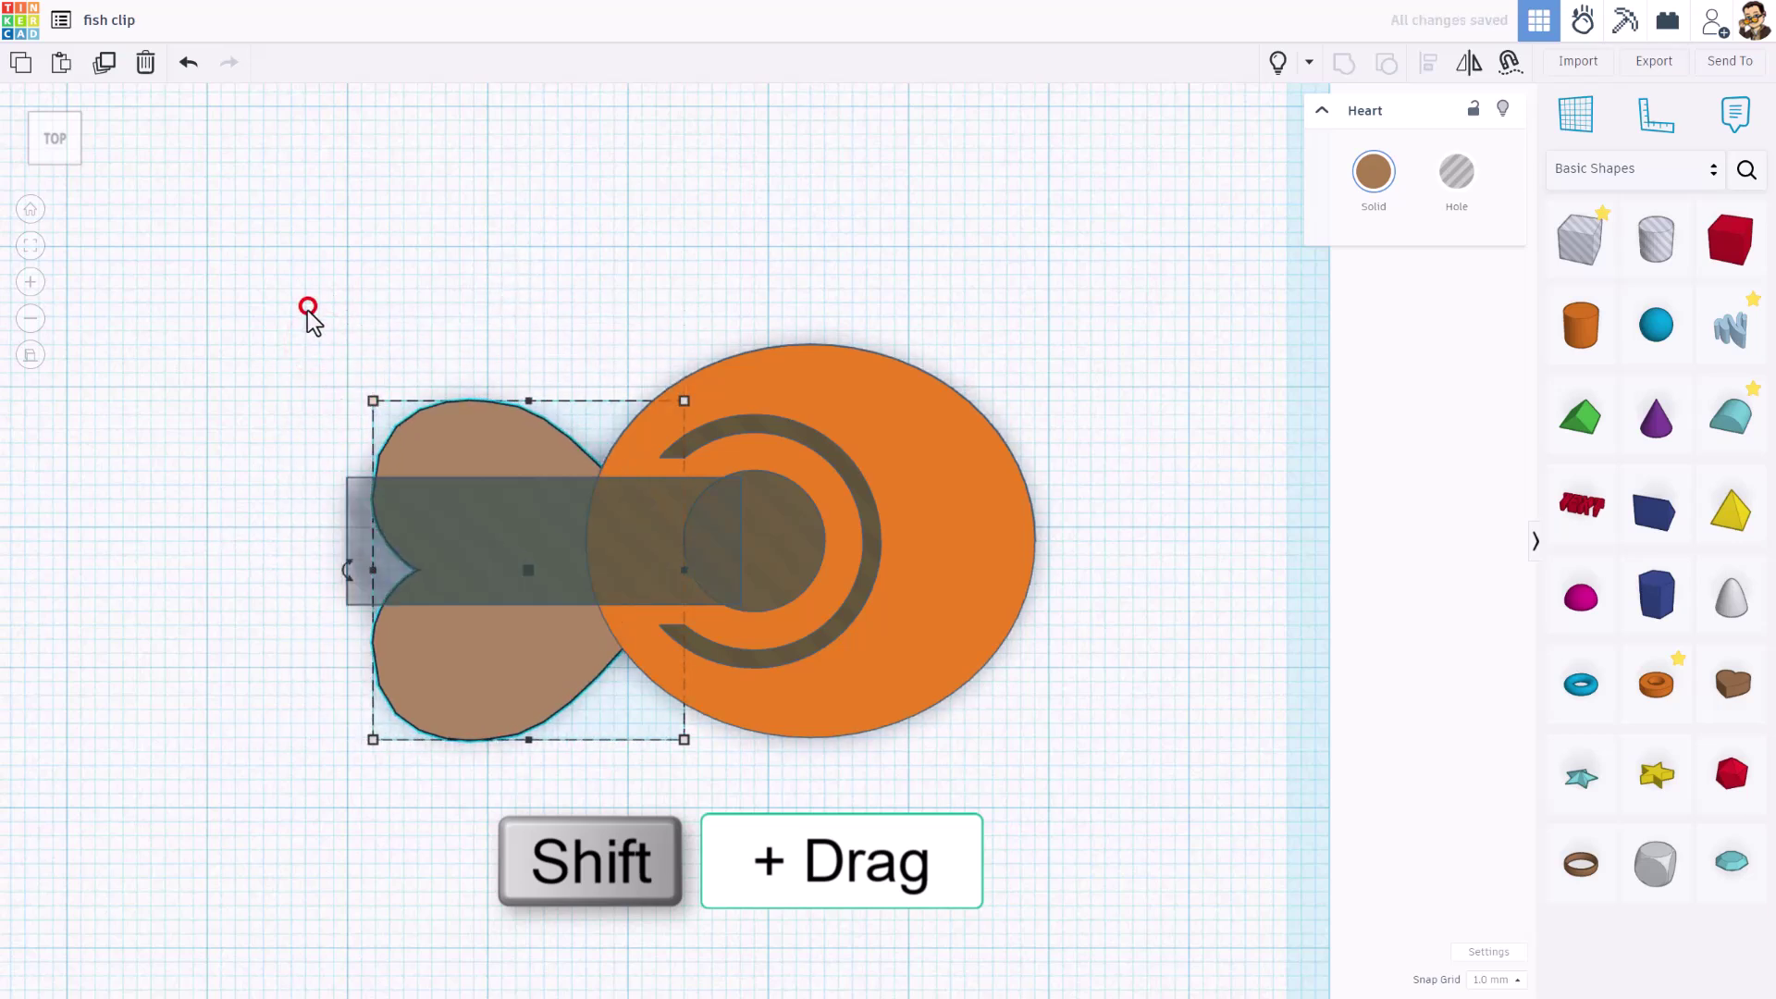
left_click_drag(302, 319, 744, 755)
key("l")
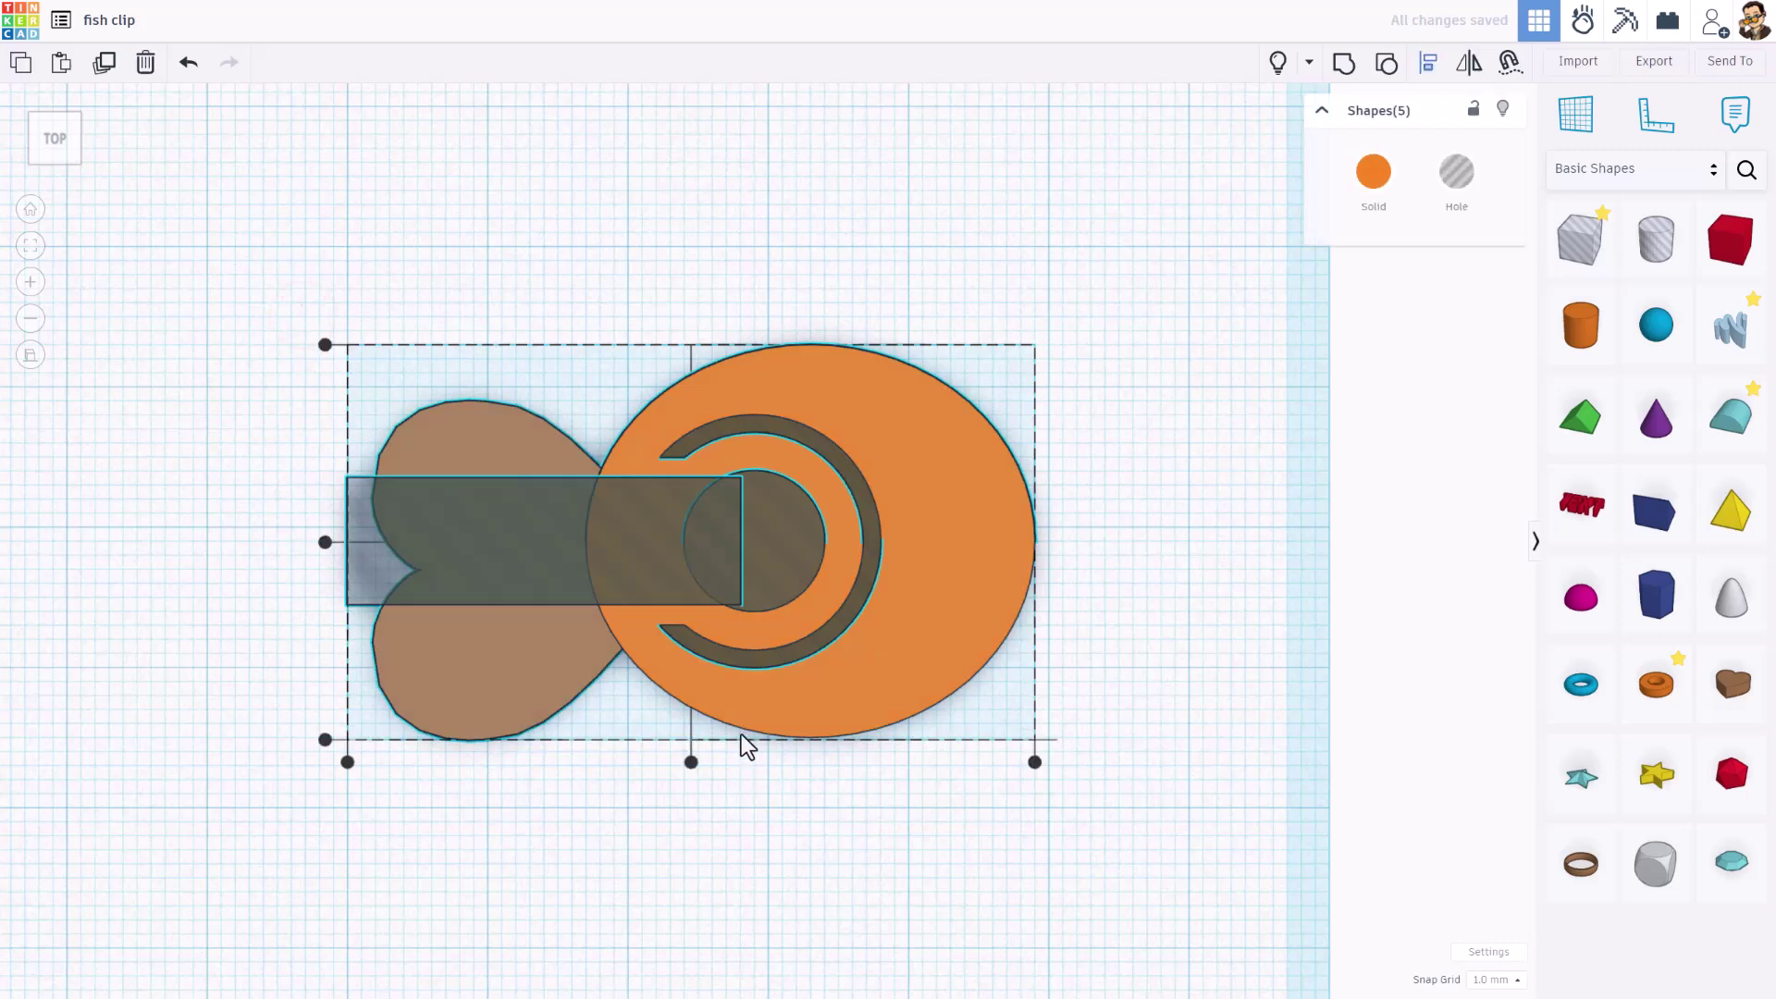
left_click(923, 531)
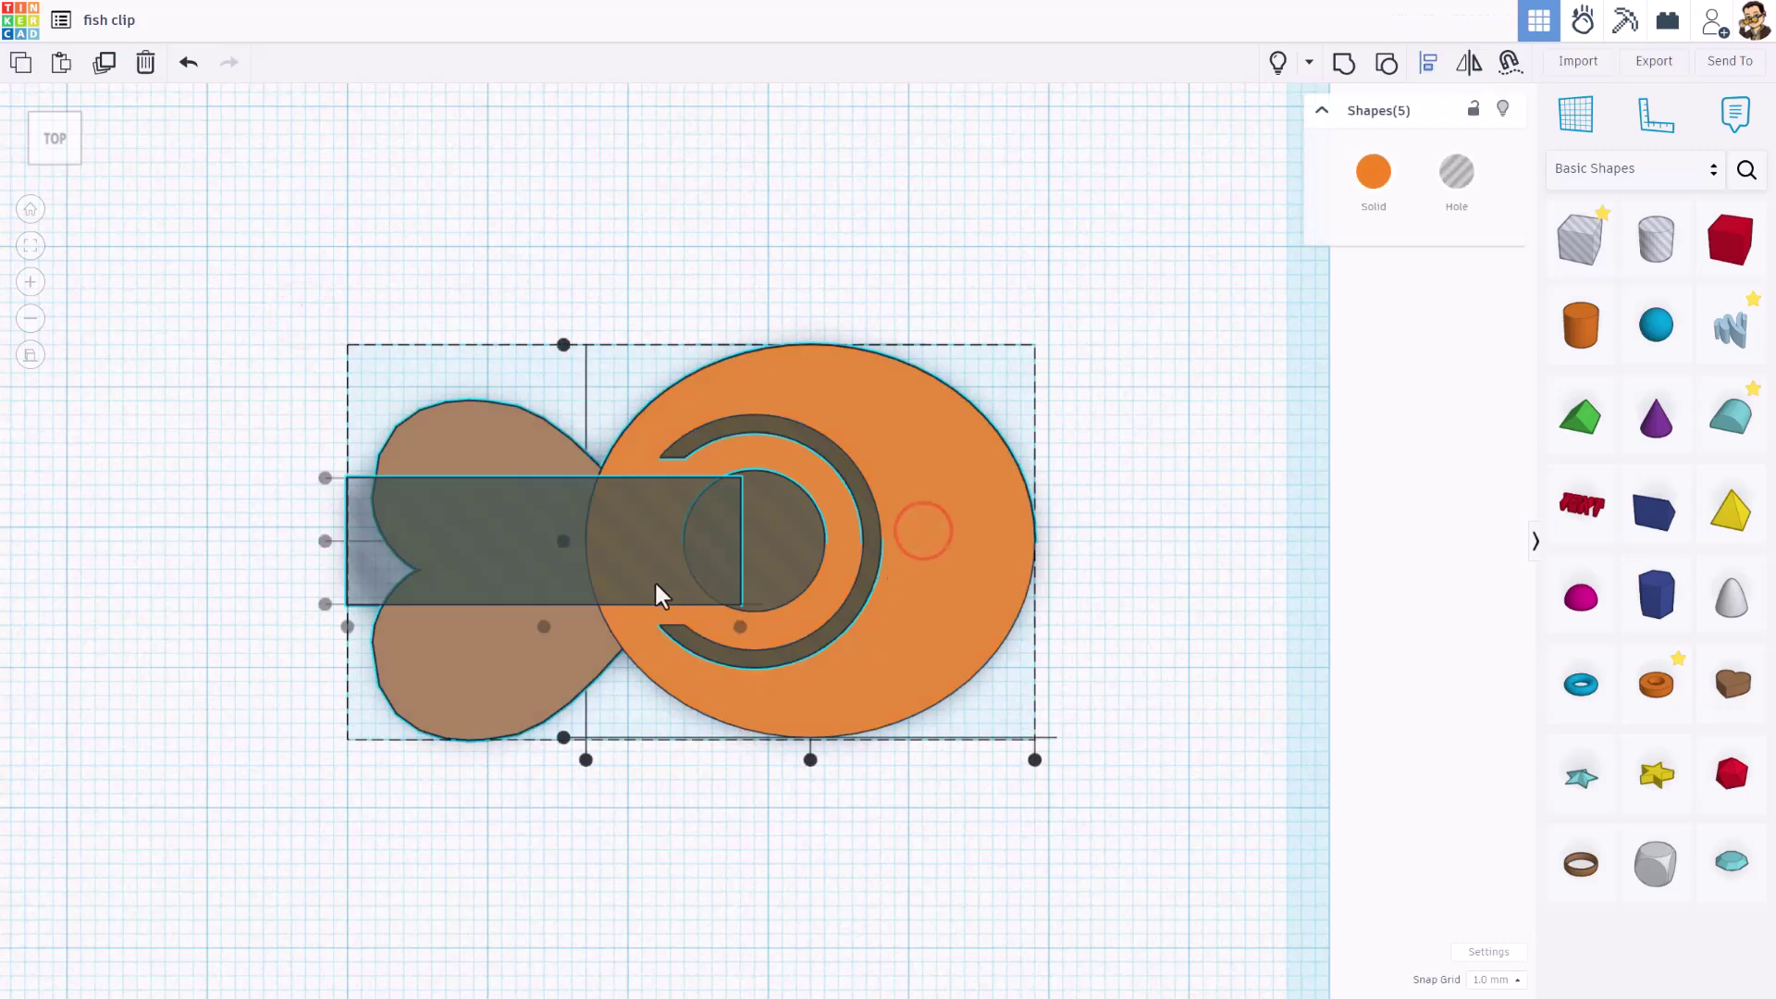
left_click(563, 541)
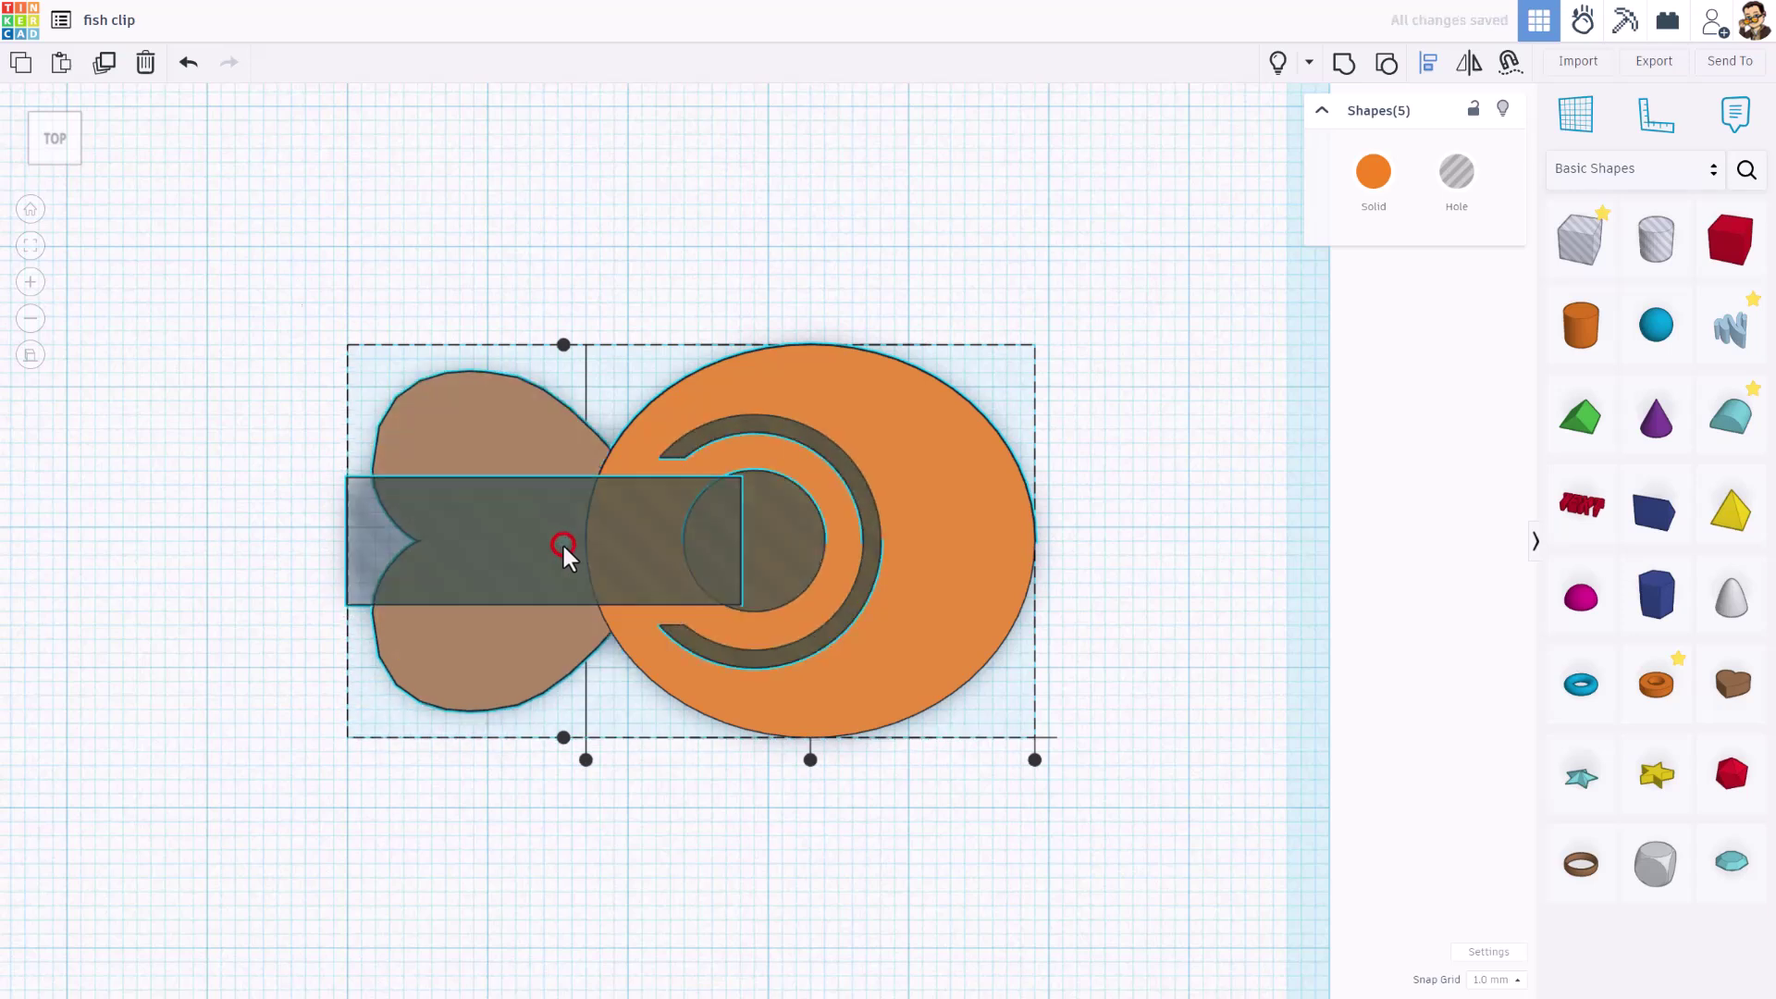
Add a 64-sided cylinder hole, stretch it wider into an oval and move it 10 mm right and 18 mm forward over the heart.
right_click_drag(329, 448, 325, 439)
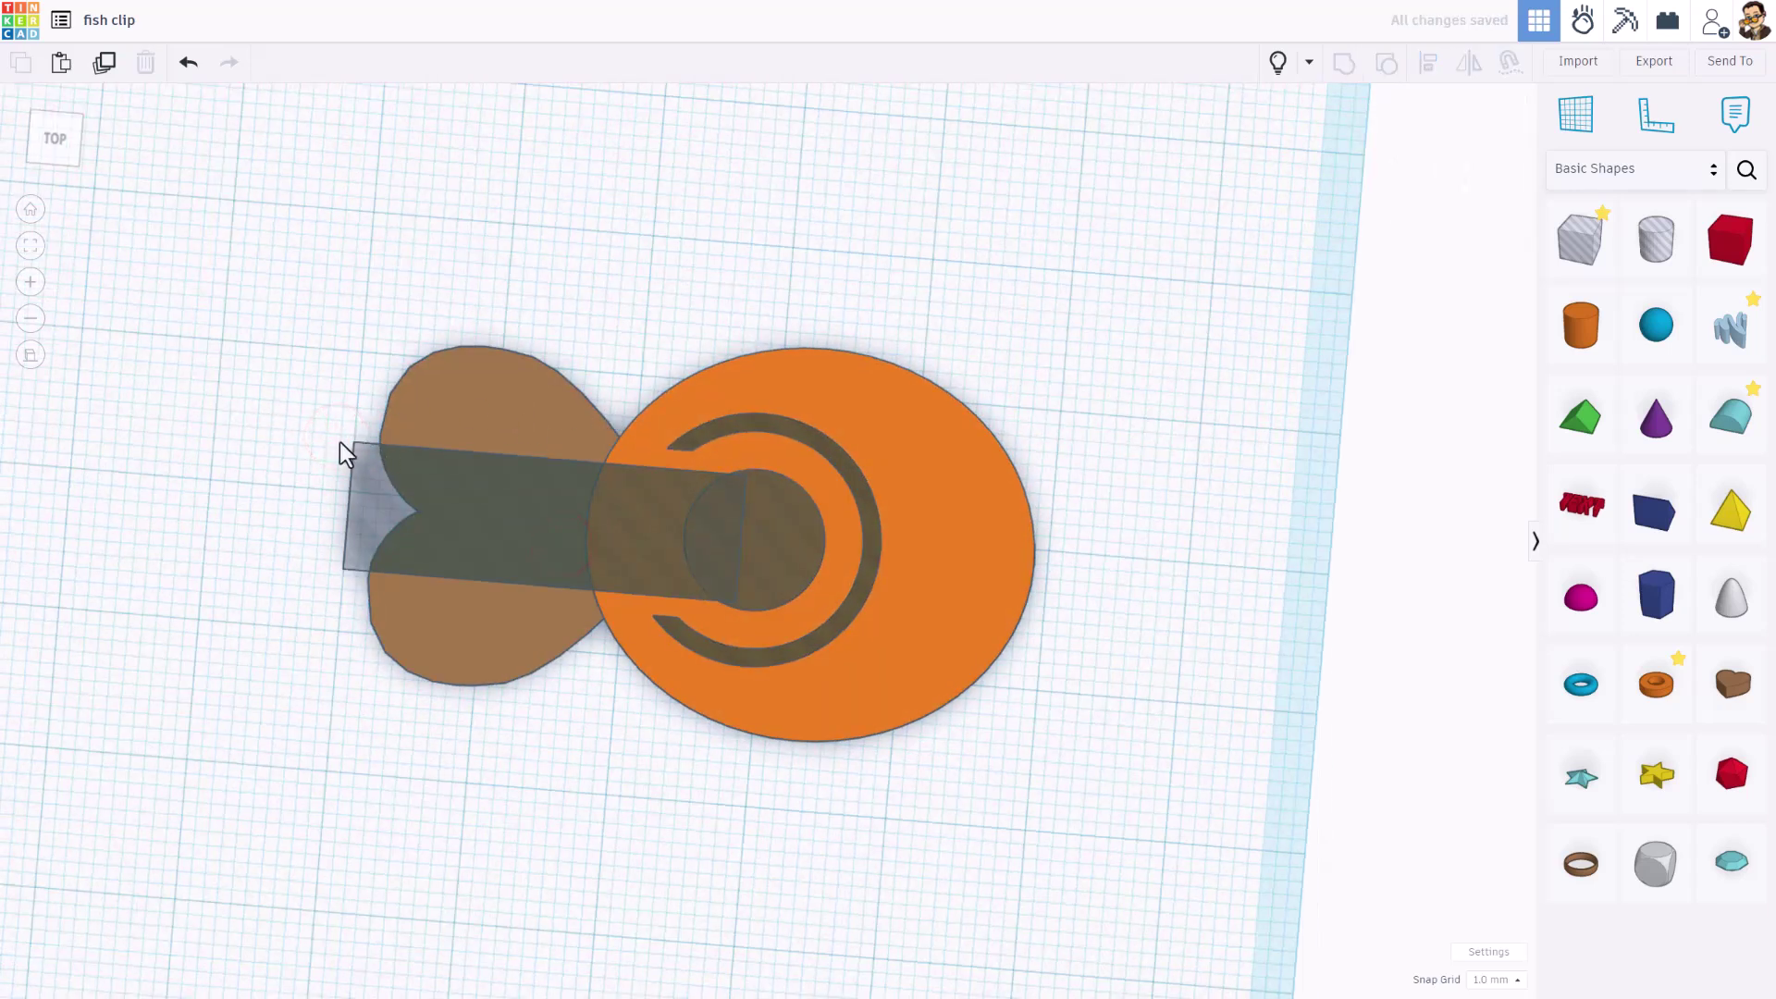
right_click_drag(146, 423, 295, 480)
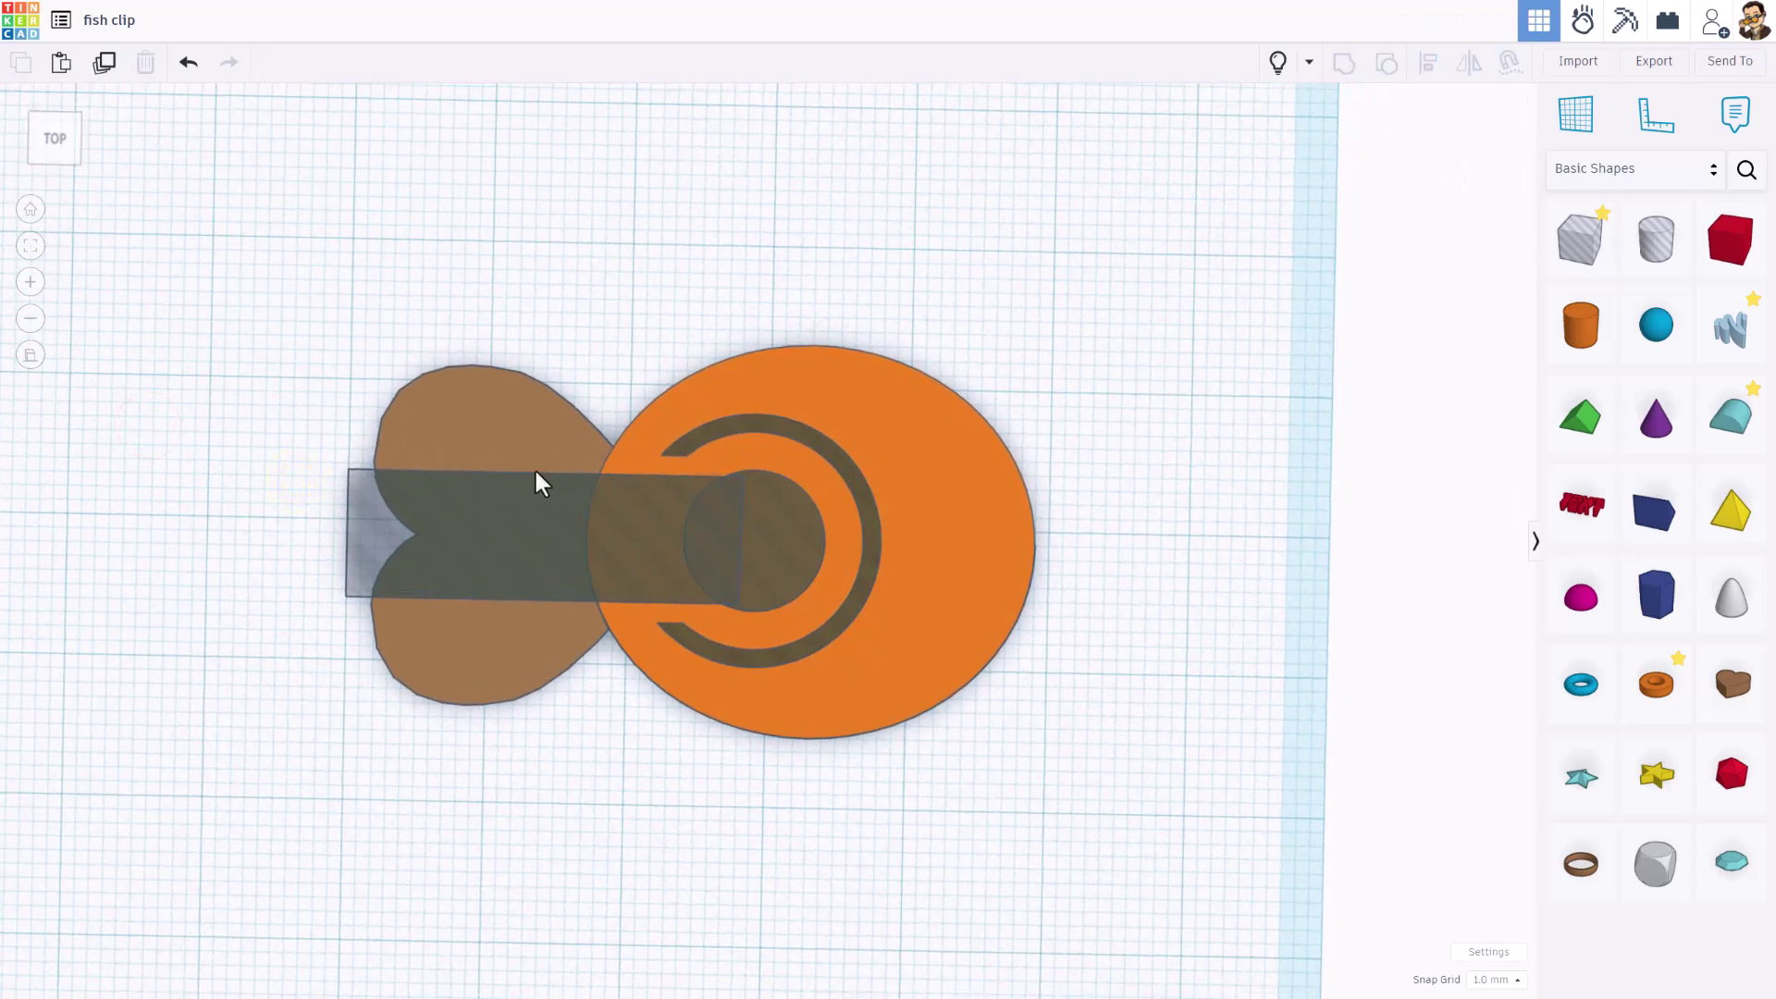
left_click_drag(1651, 235, 287, 274)
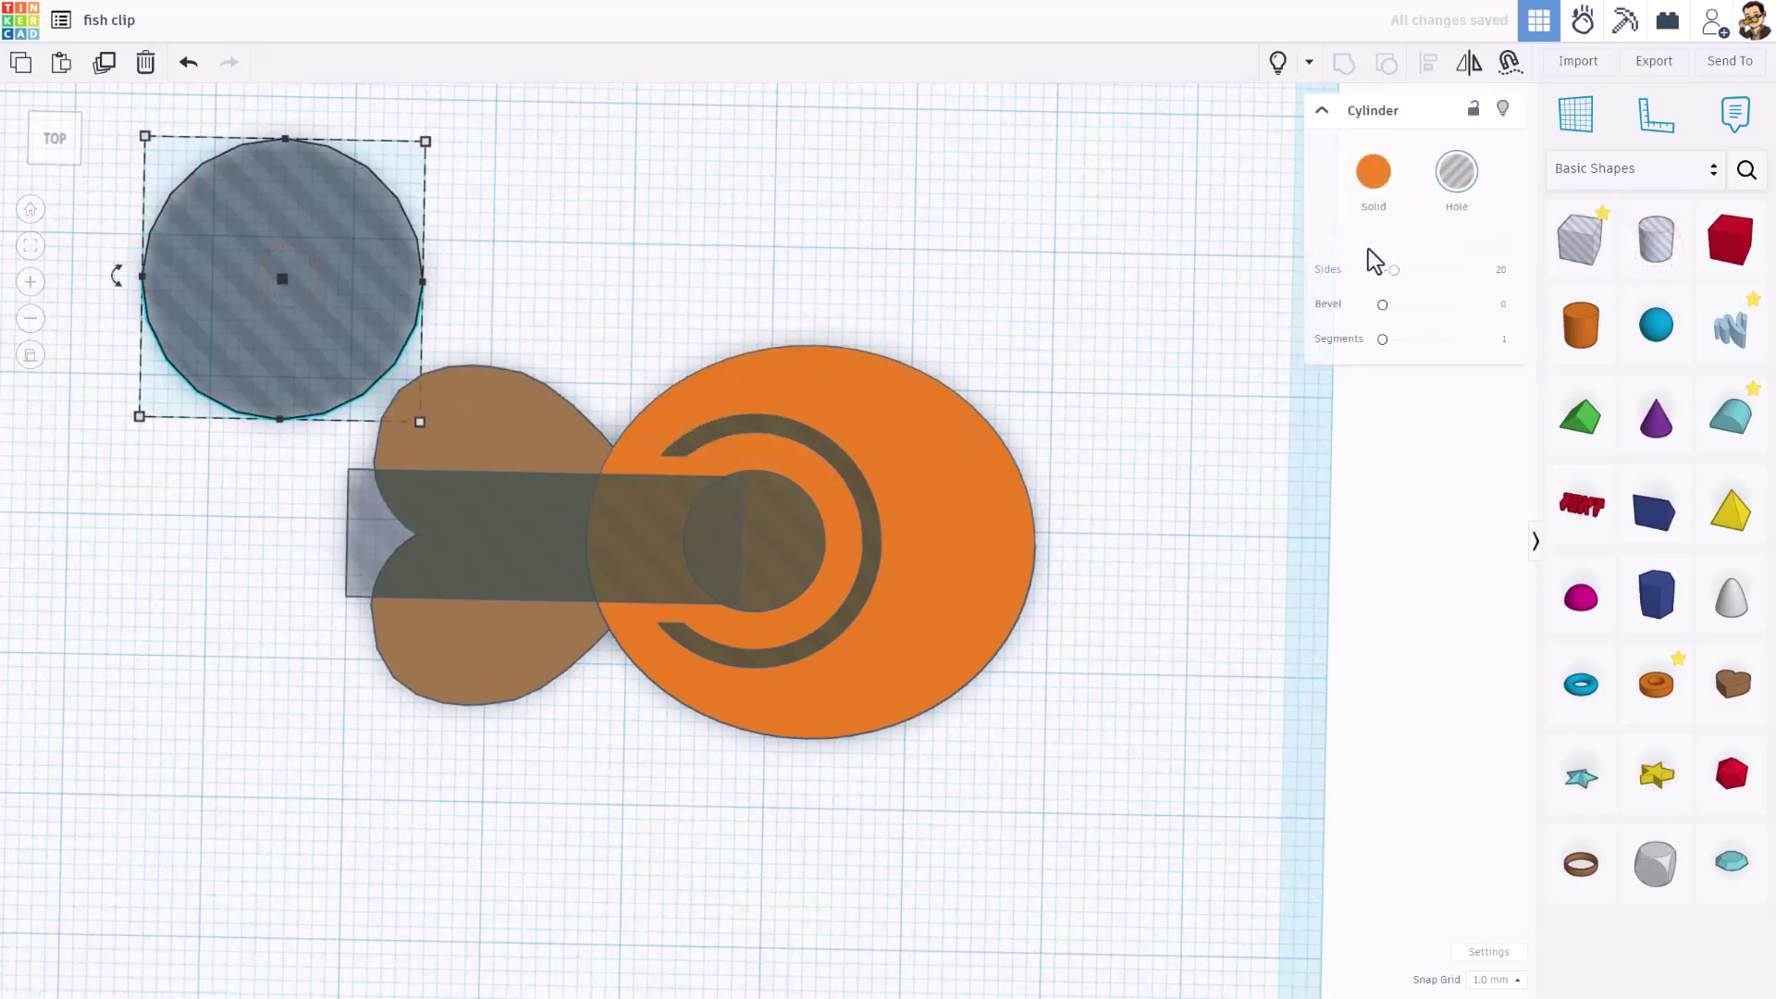
left_click_drag(1392, 274, 1498, 286)
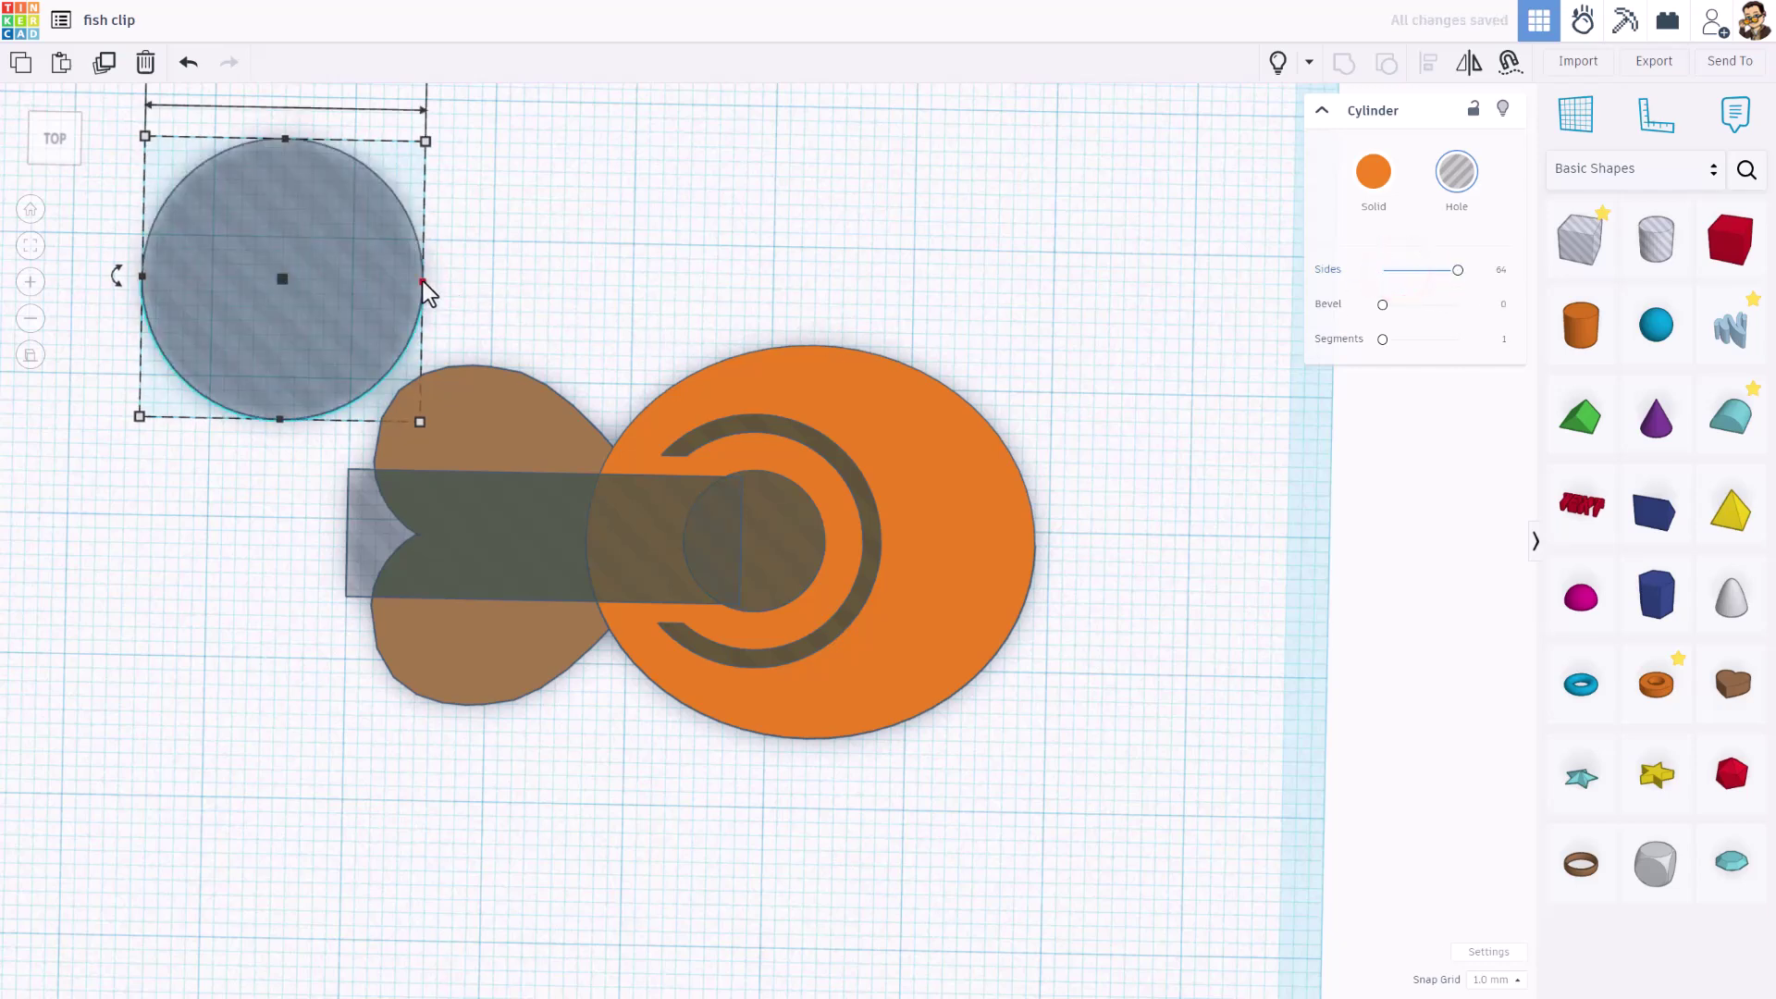
left_click_drag(430, 282, 523, 543)
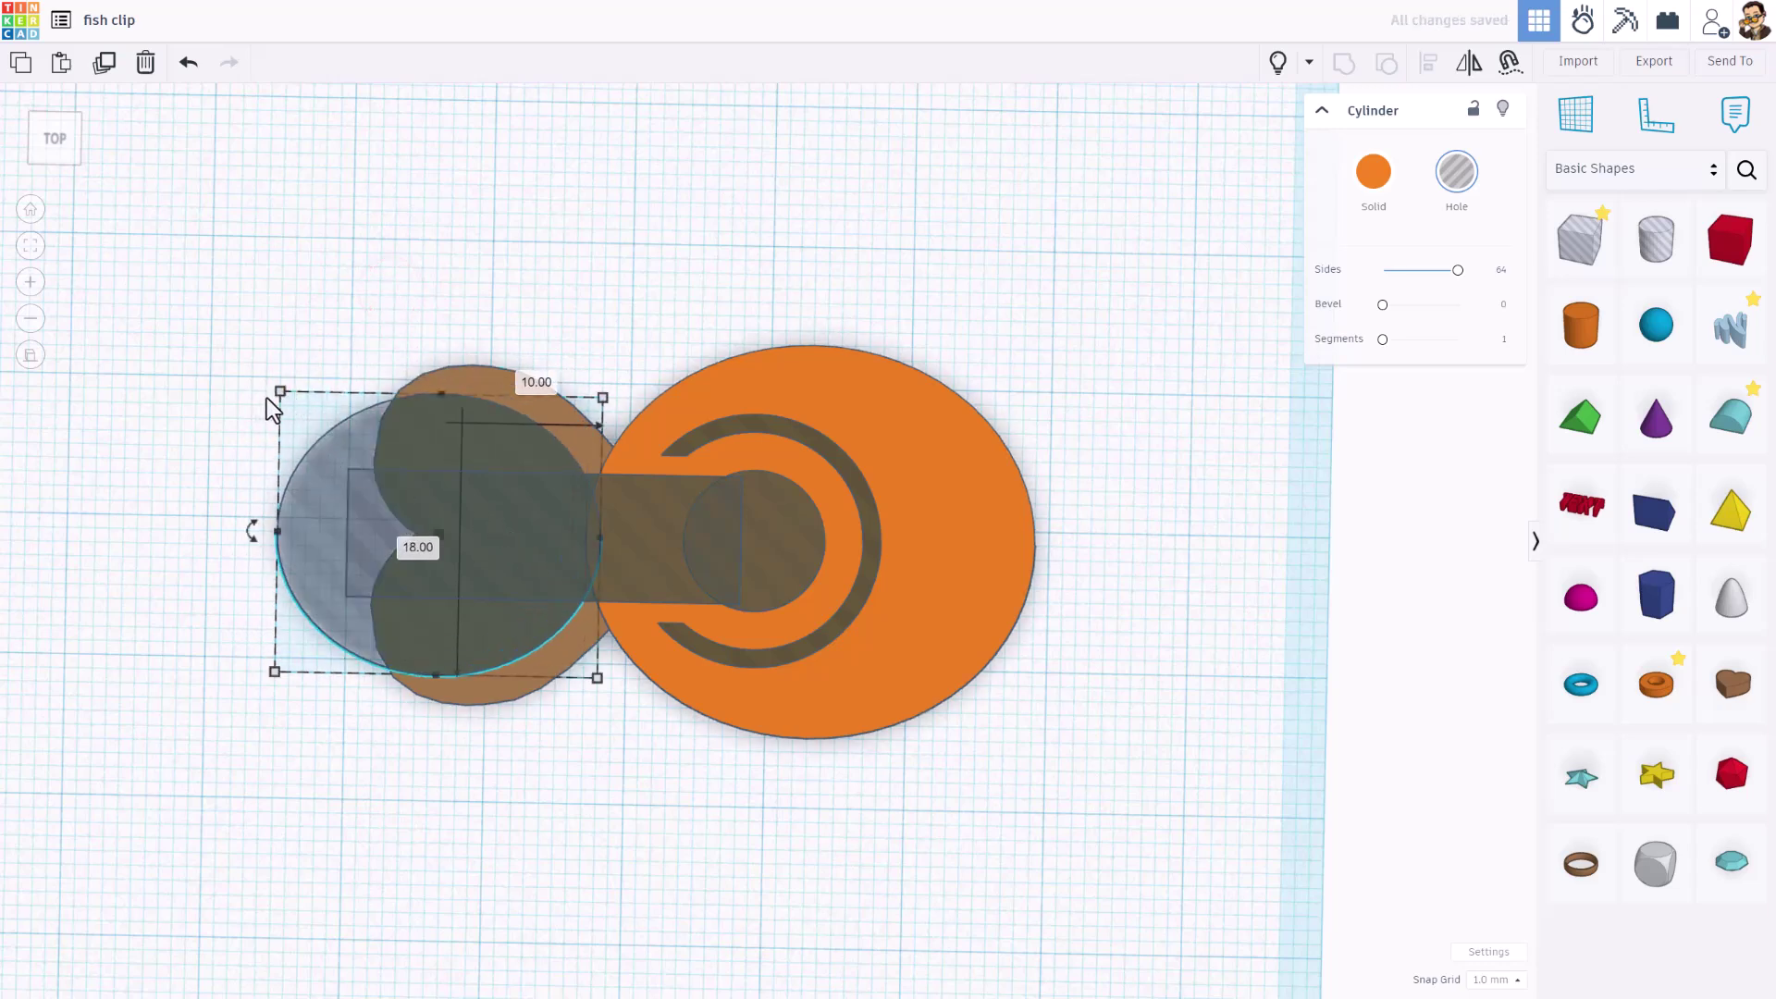
Shrink the oval cylinder hole over the heart, nudge it 2 mm left and 2 mm back, and widen it to 22 mm.
left_click_drag(280, 391, 336, 442)
key("Left")
key("Up")
key("Left")
key("Up")
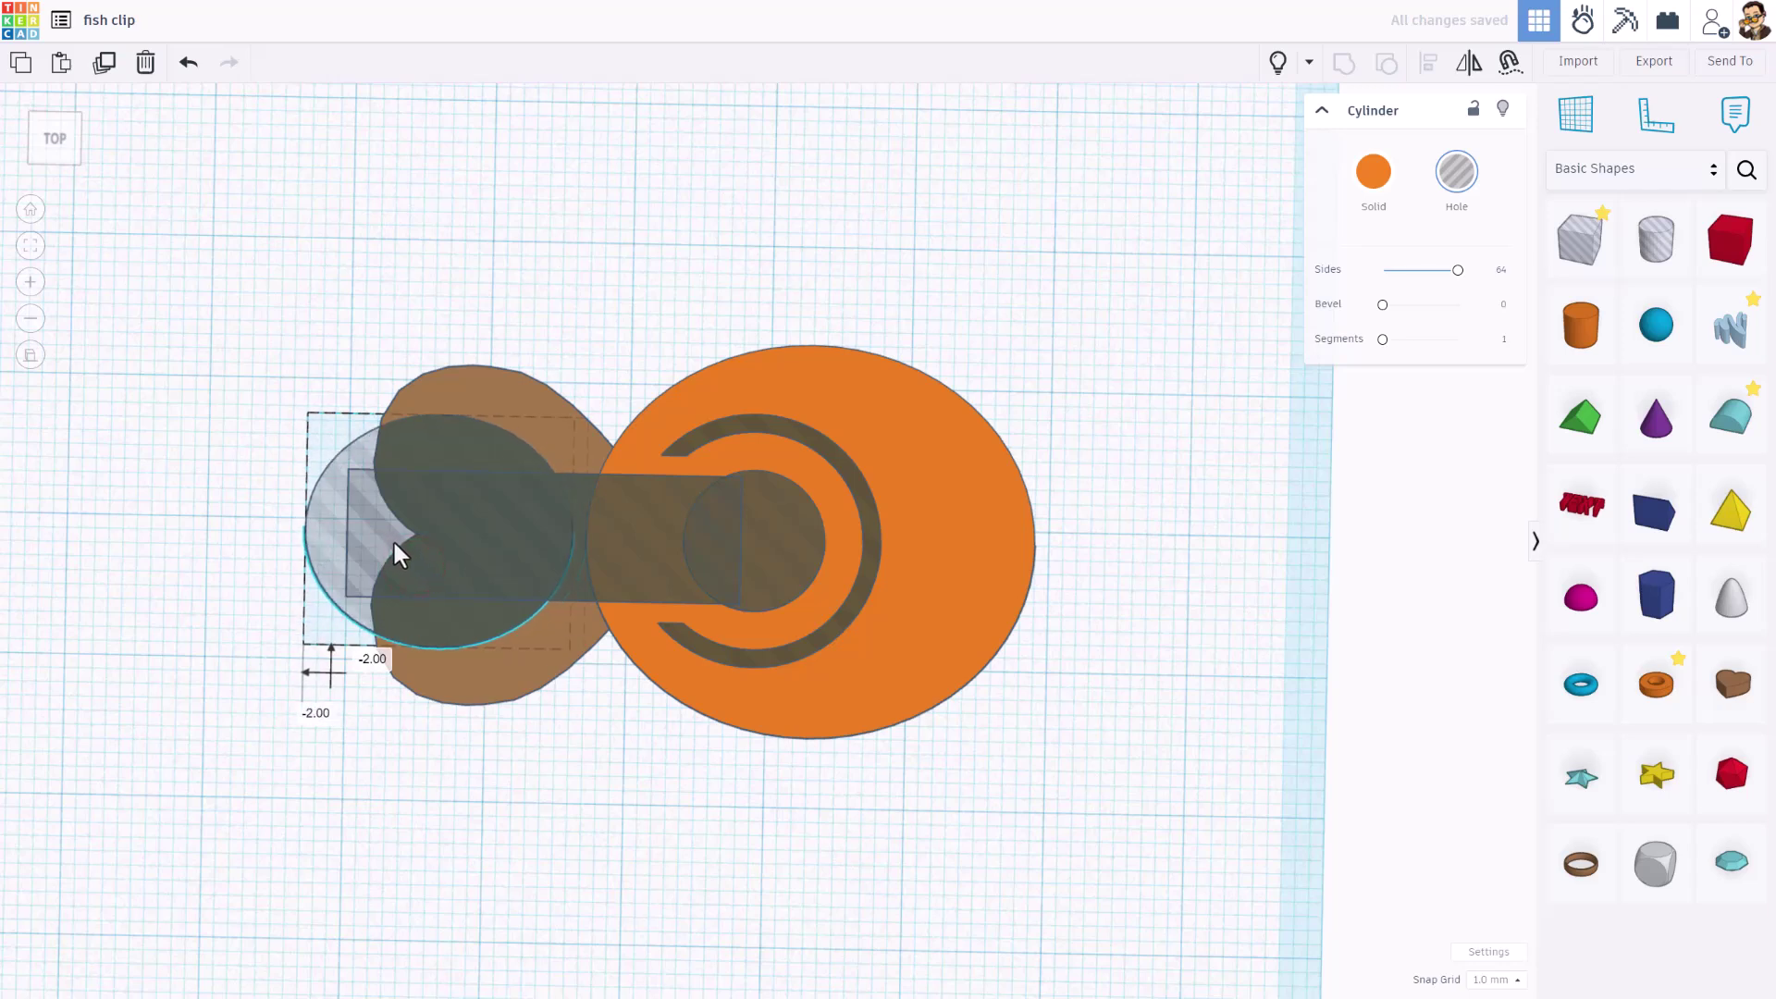
left_click_drag(572, 533, 614, 590)
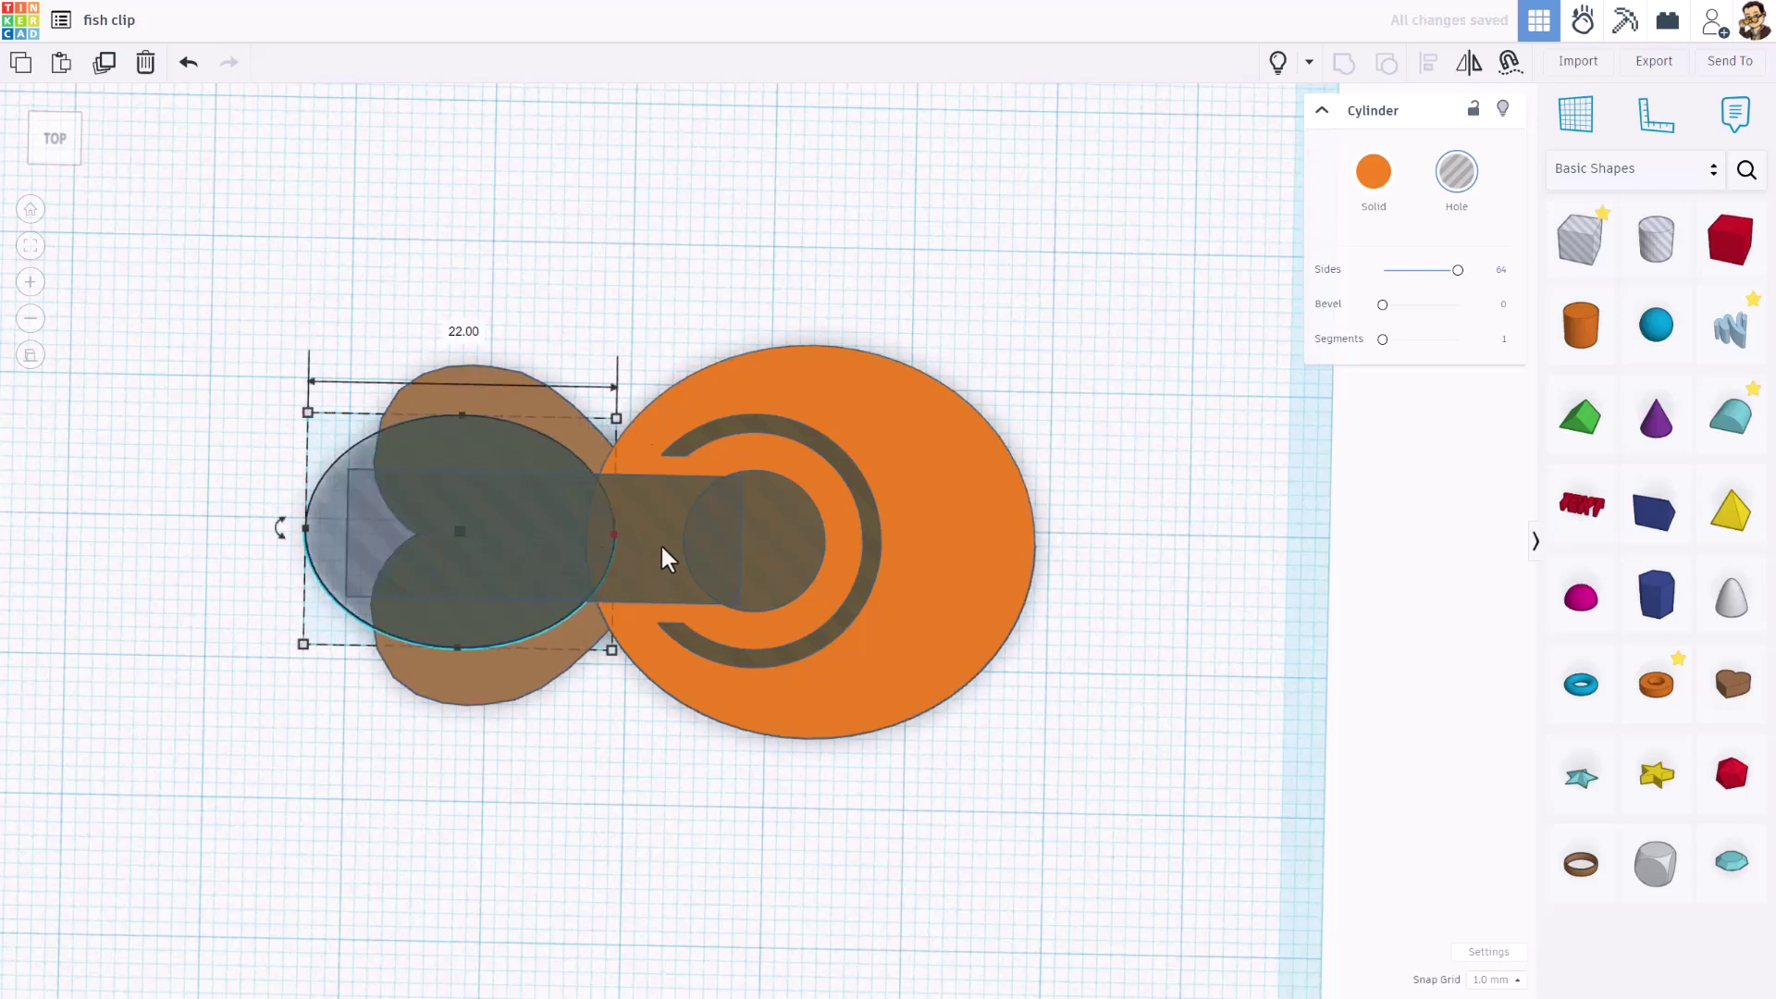
Select all six fish shapes and centre-align them front to back.
left_click(599, 357)
left_click(42, 311)
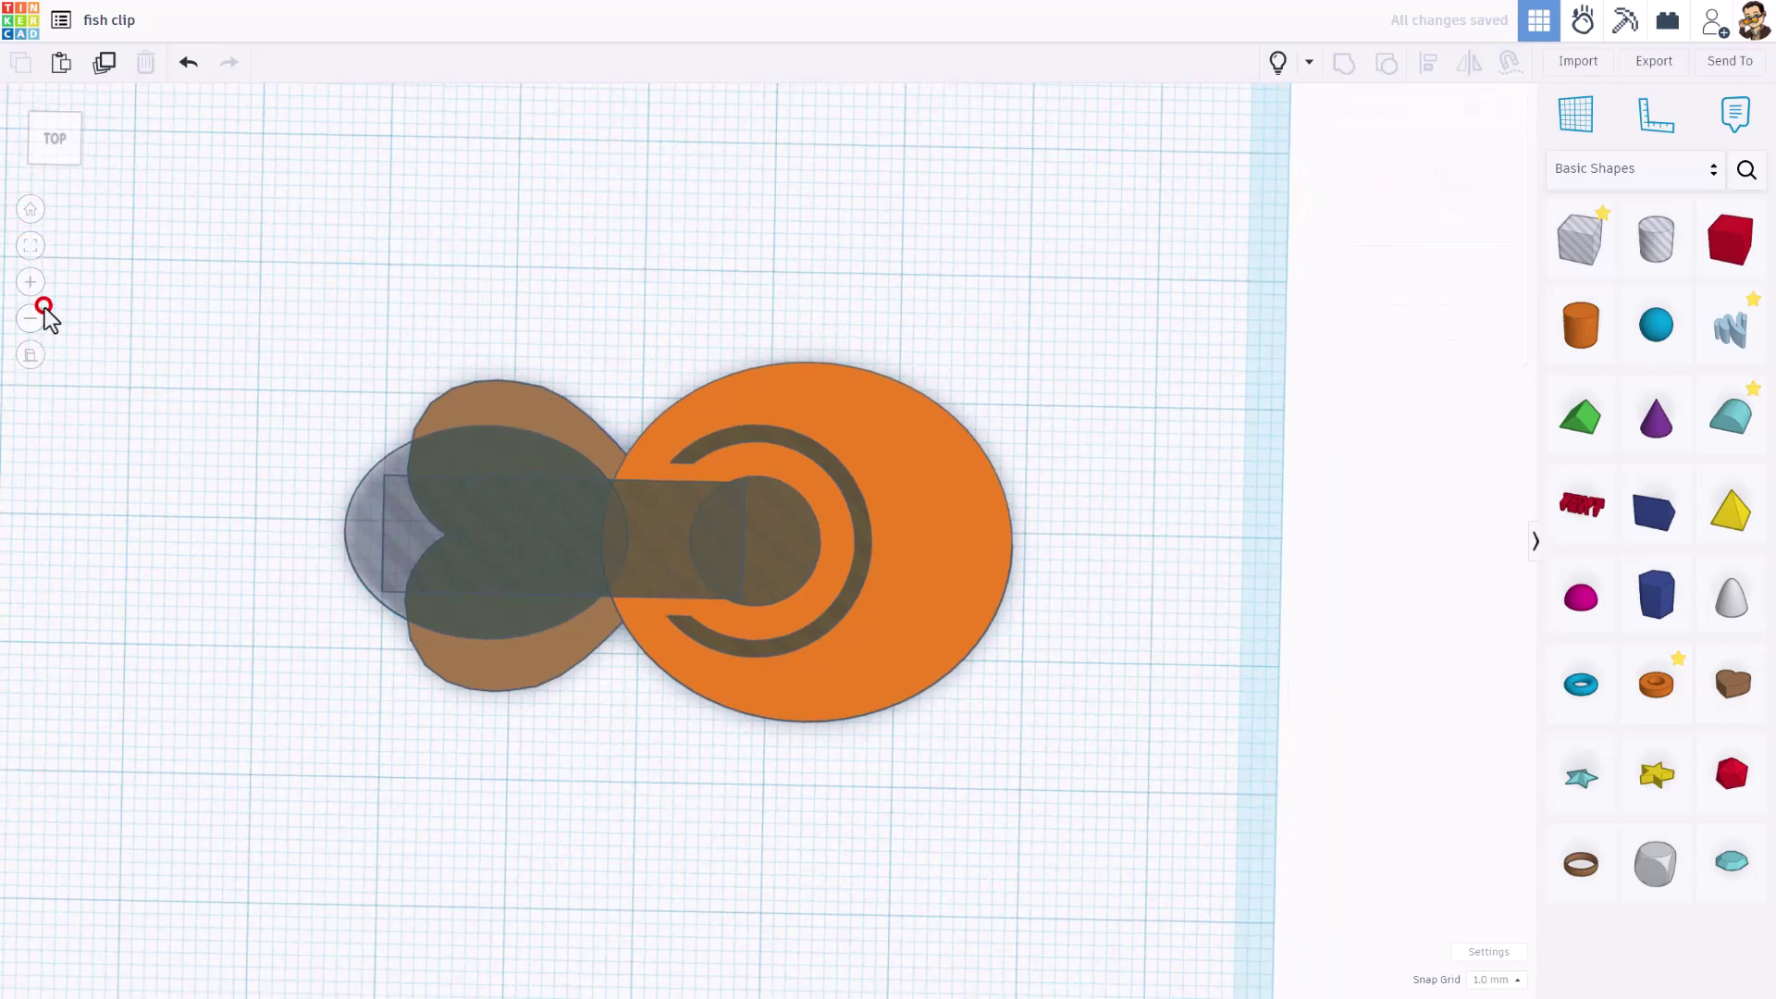
left_click_drag(302, 359, 794, 712)
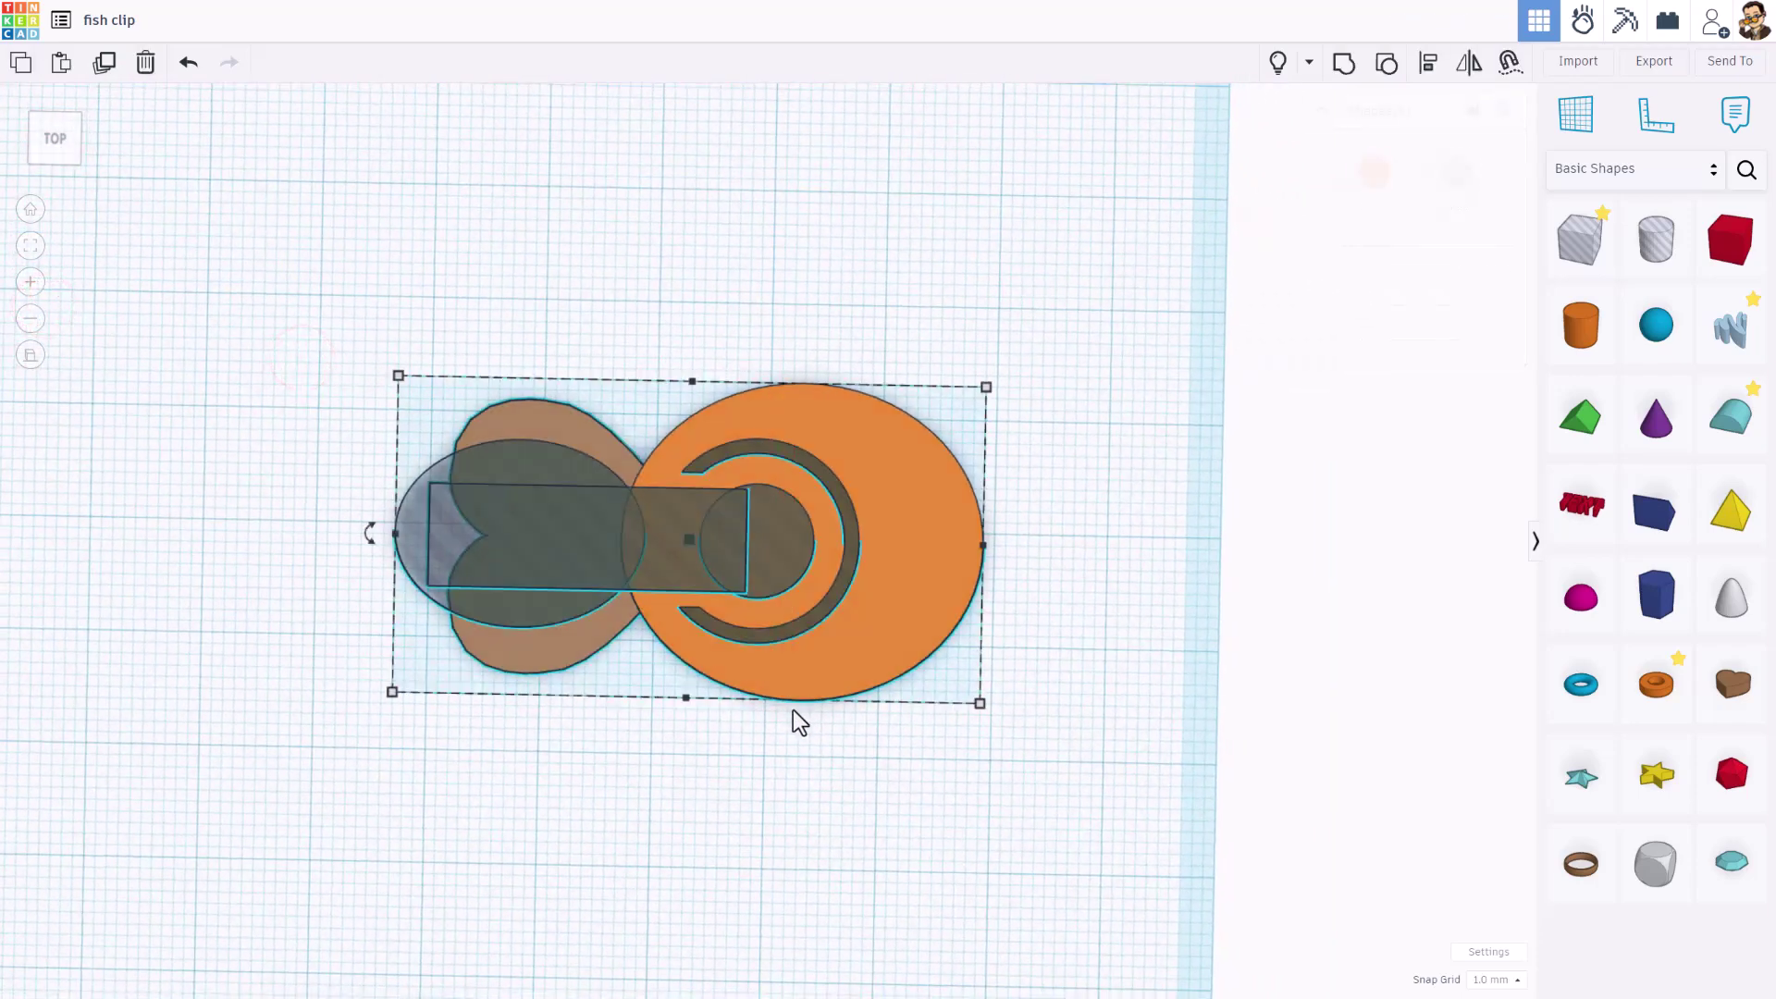
key("l")
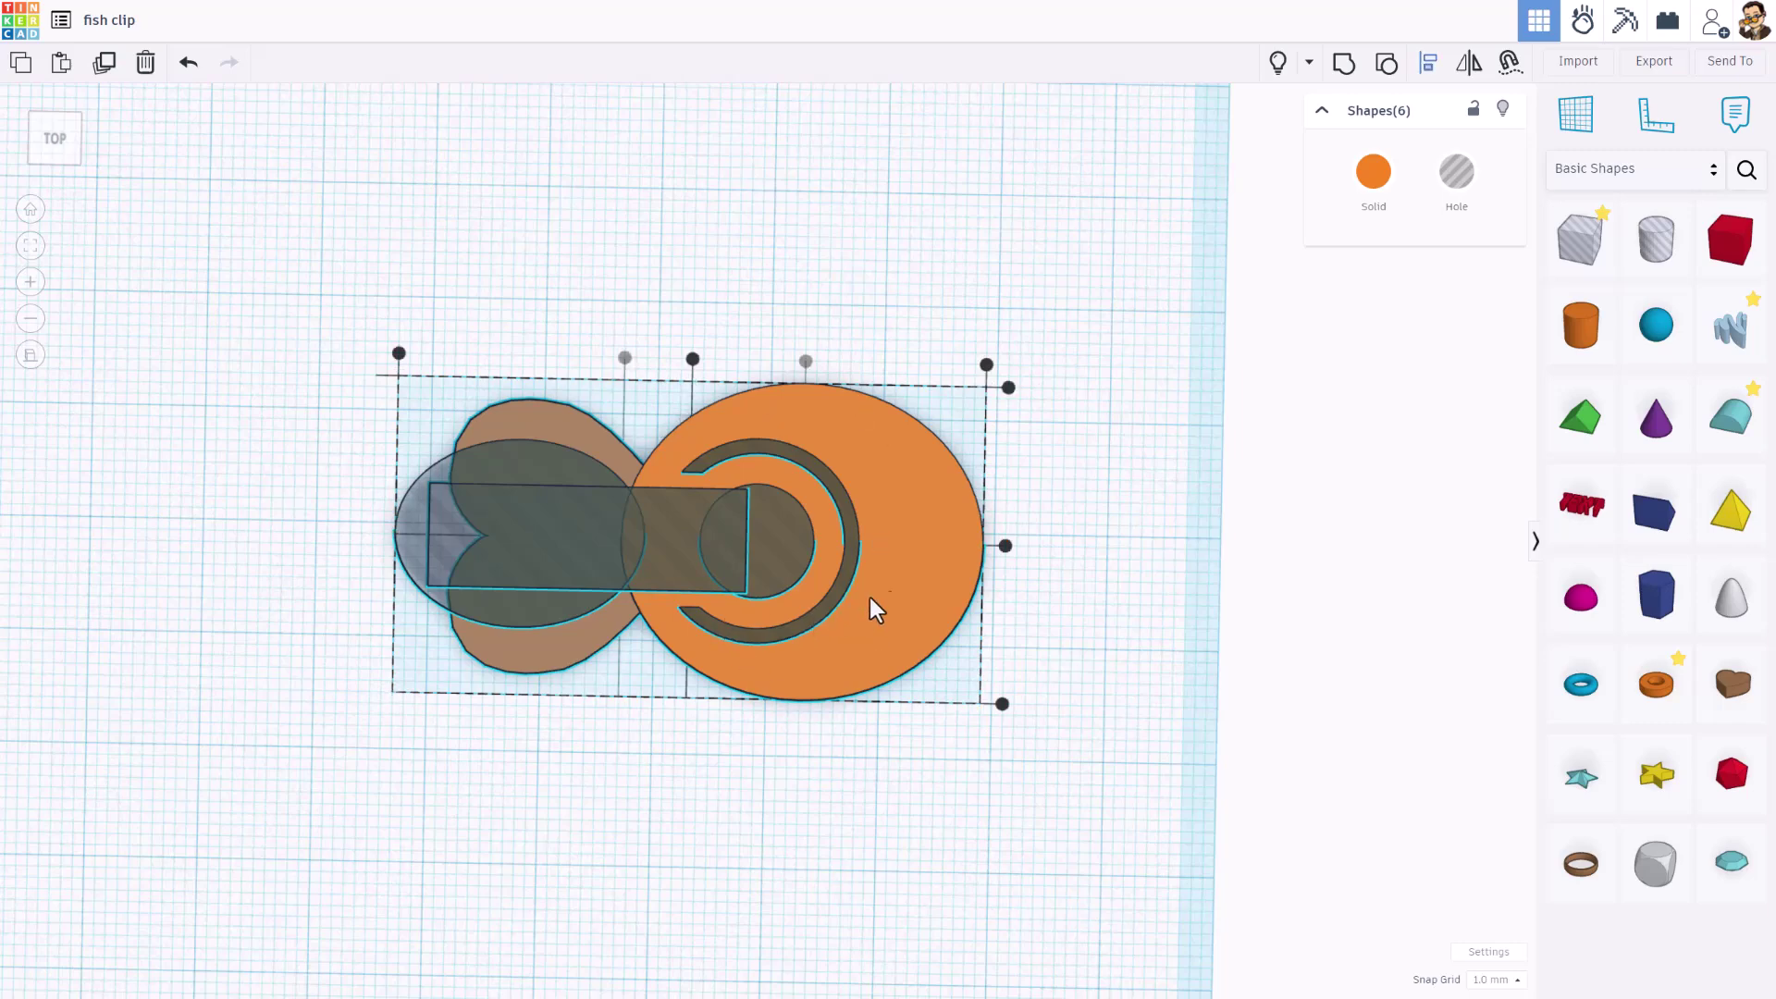
left_click(1005, 546)
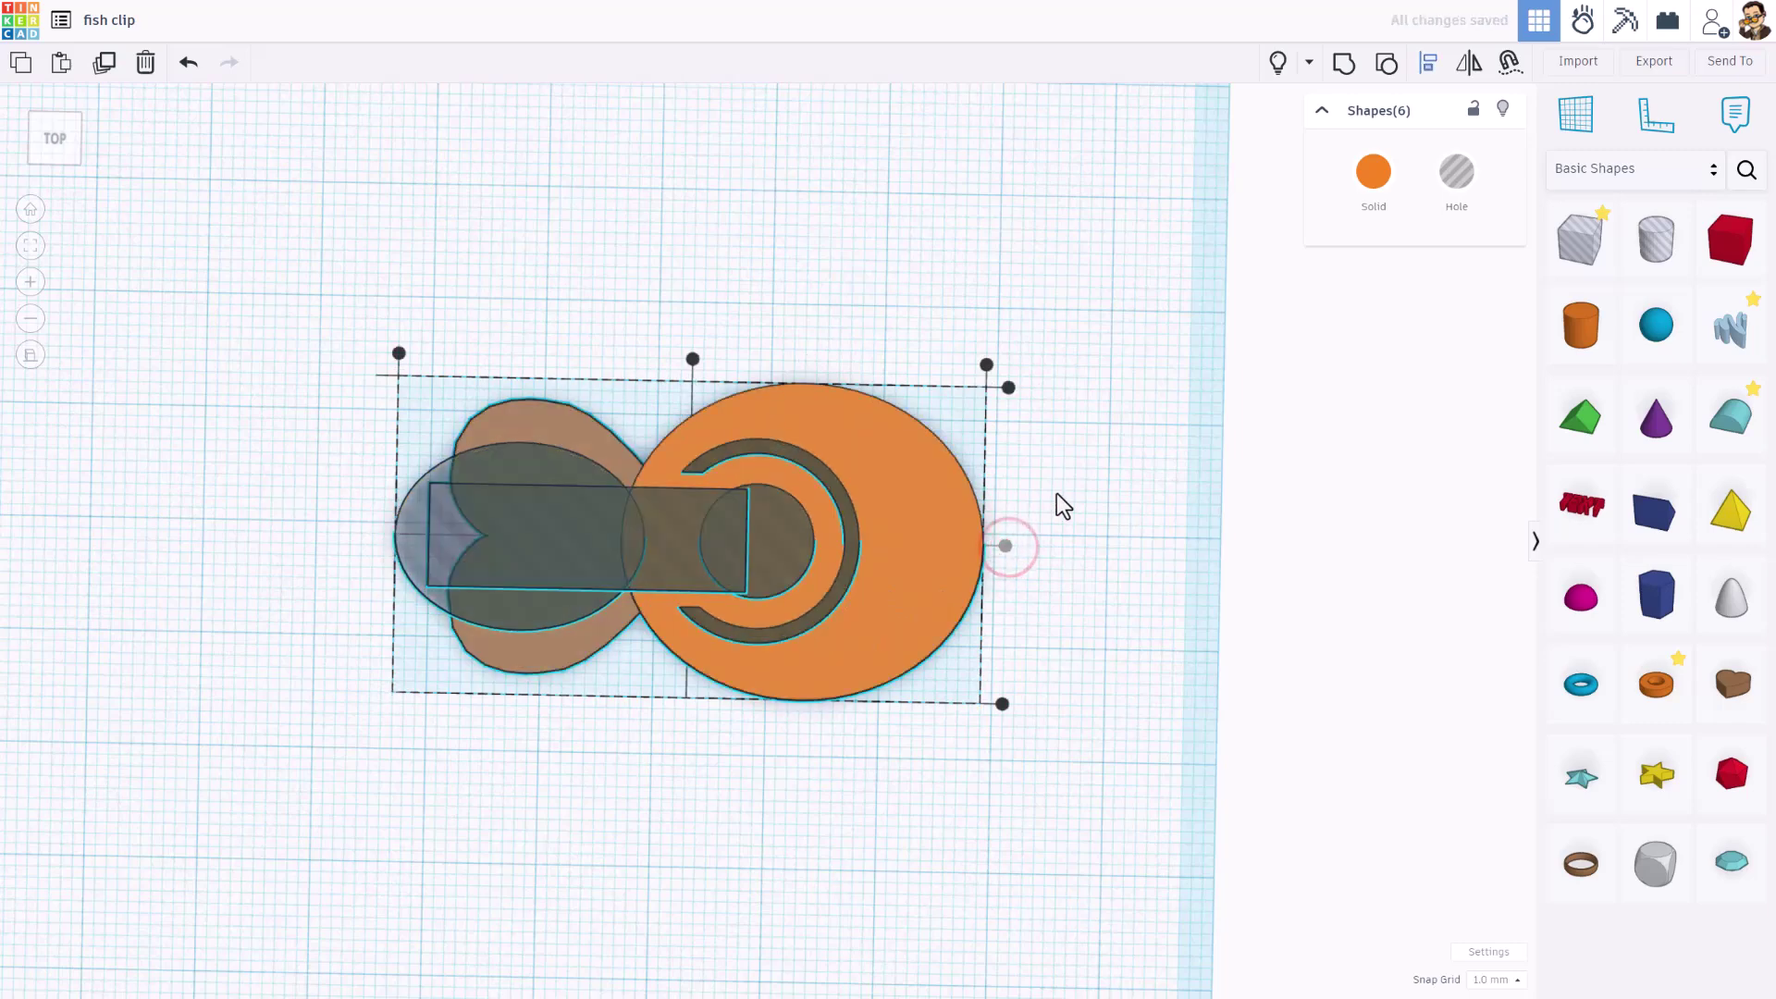
Add a 64-sided cylinder hole and scale it down proportionally into a small eye on the oval body, outside the C-shaped hole.
right_click_drag(1056, 492, 1068, 568)
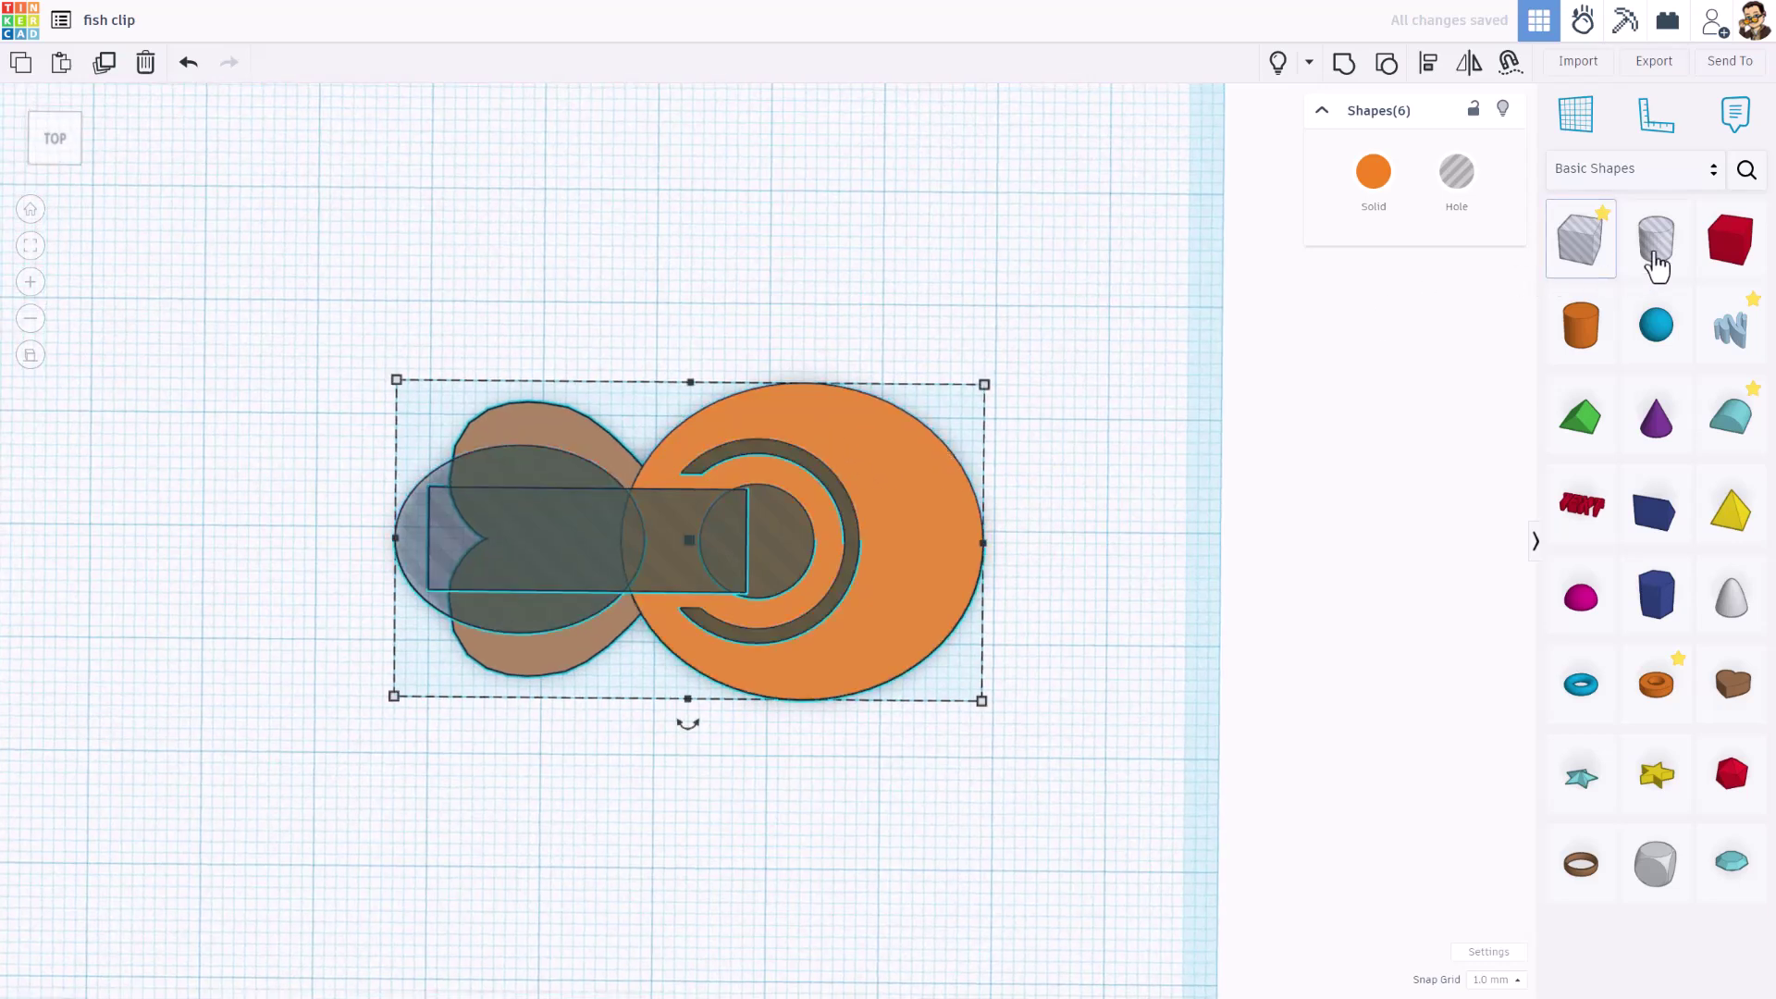
left_click_drag(1669, 252, 645, 214)
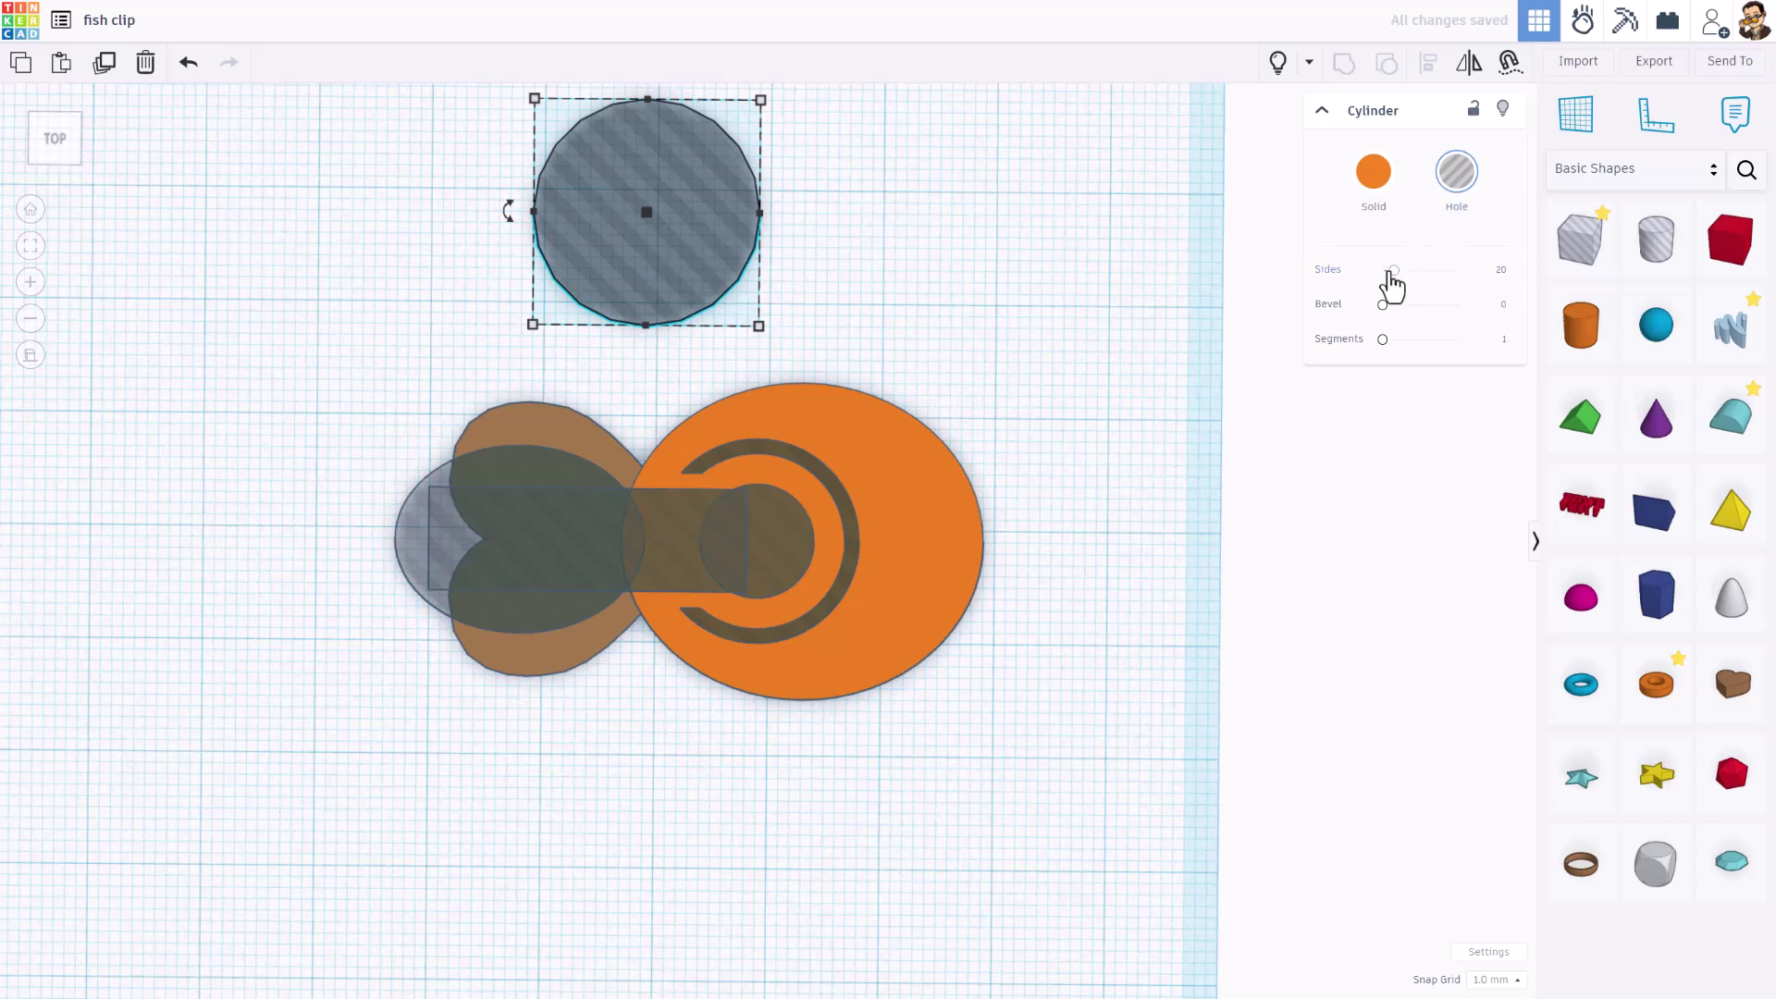
left_click_drag(1390, 269, 1470, 269, "shift")
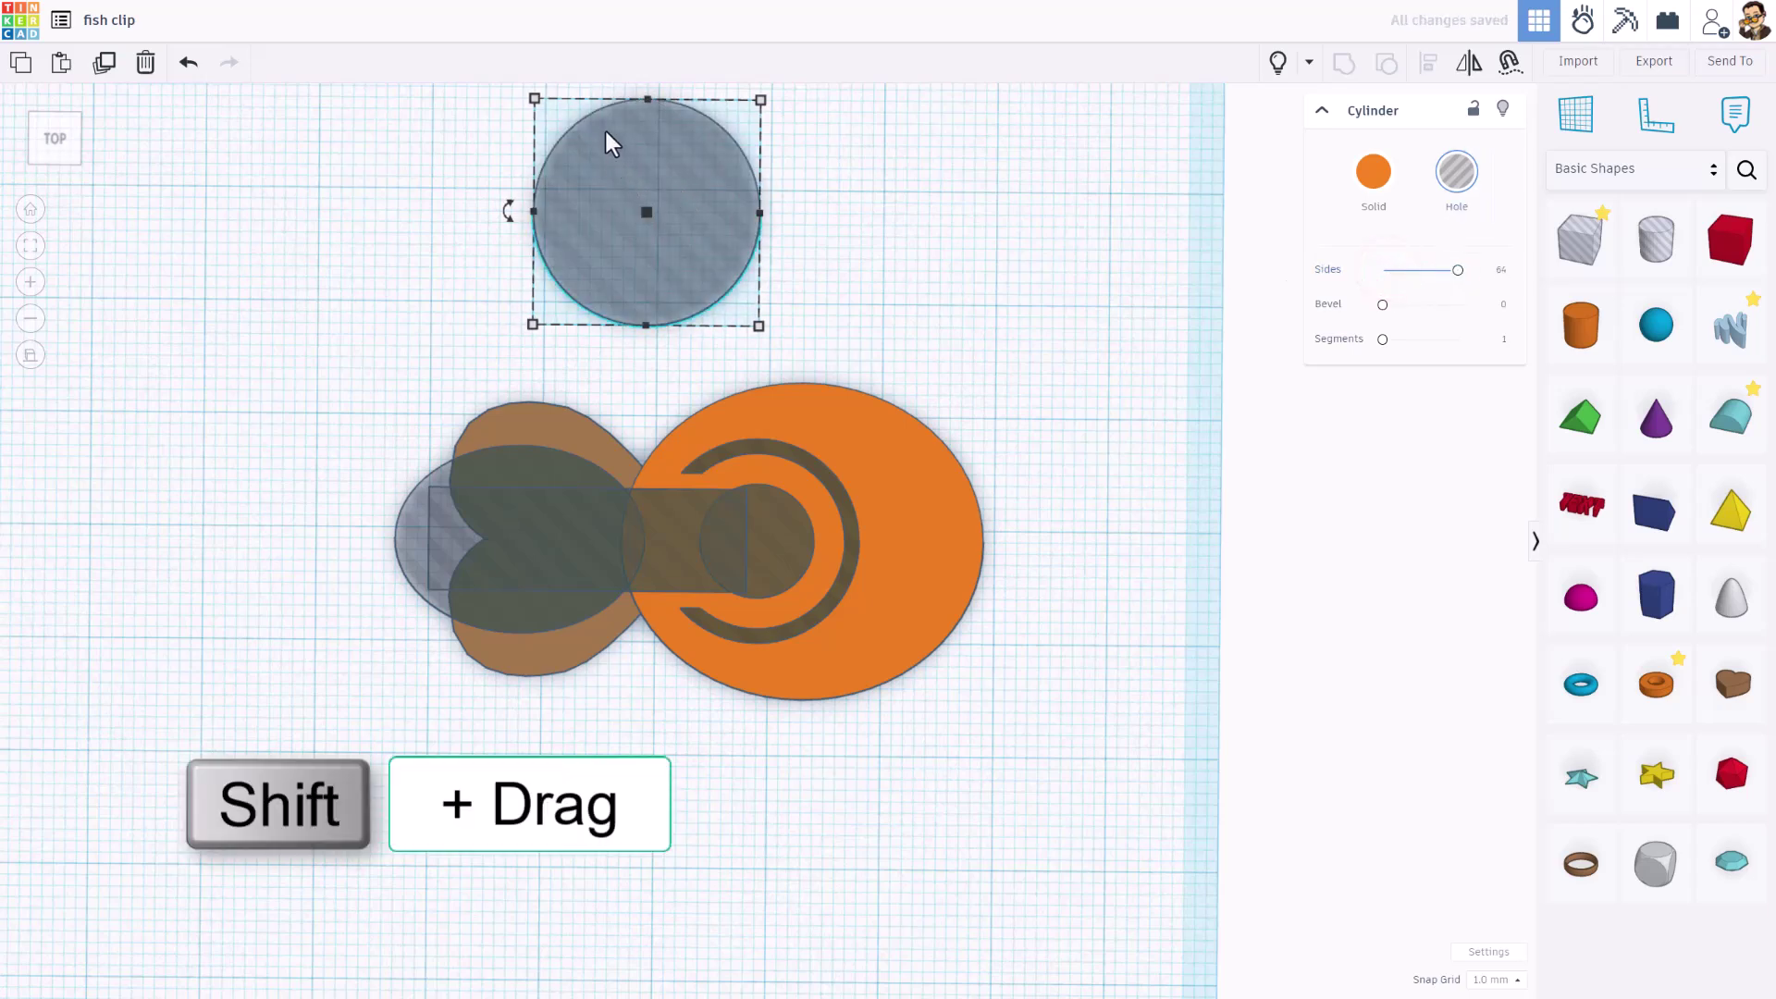
left_click_drag(532, 100, 890, 424, "shift")
right_click_drag(889, 424, 871, 459)
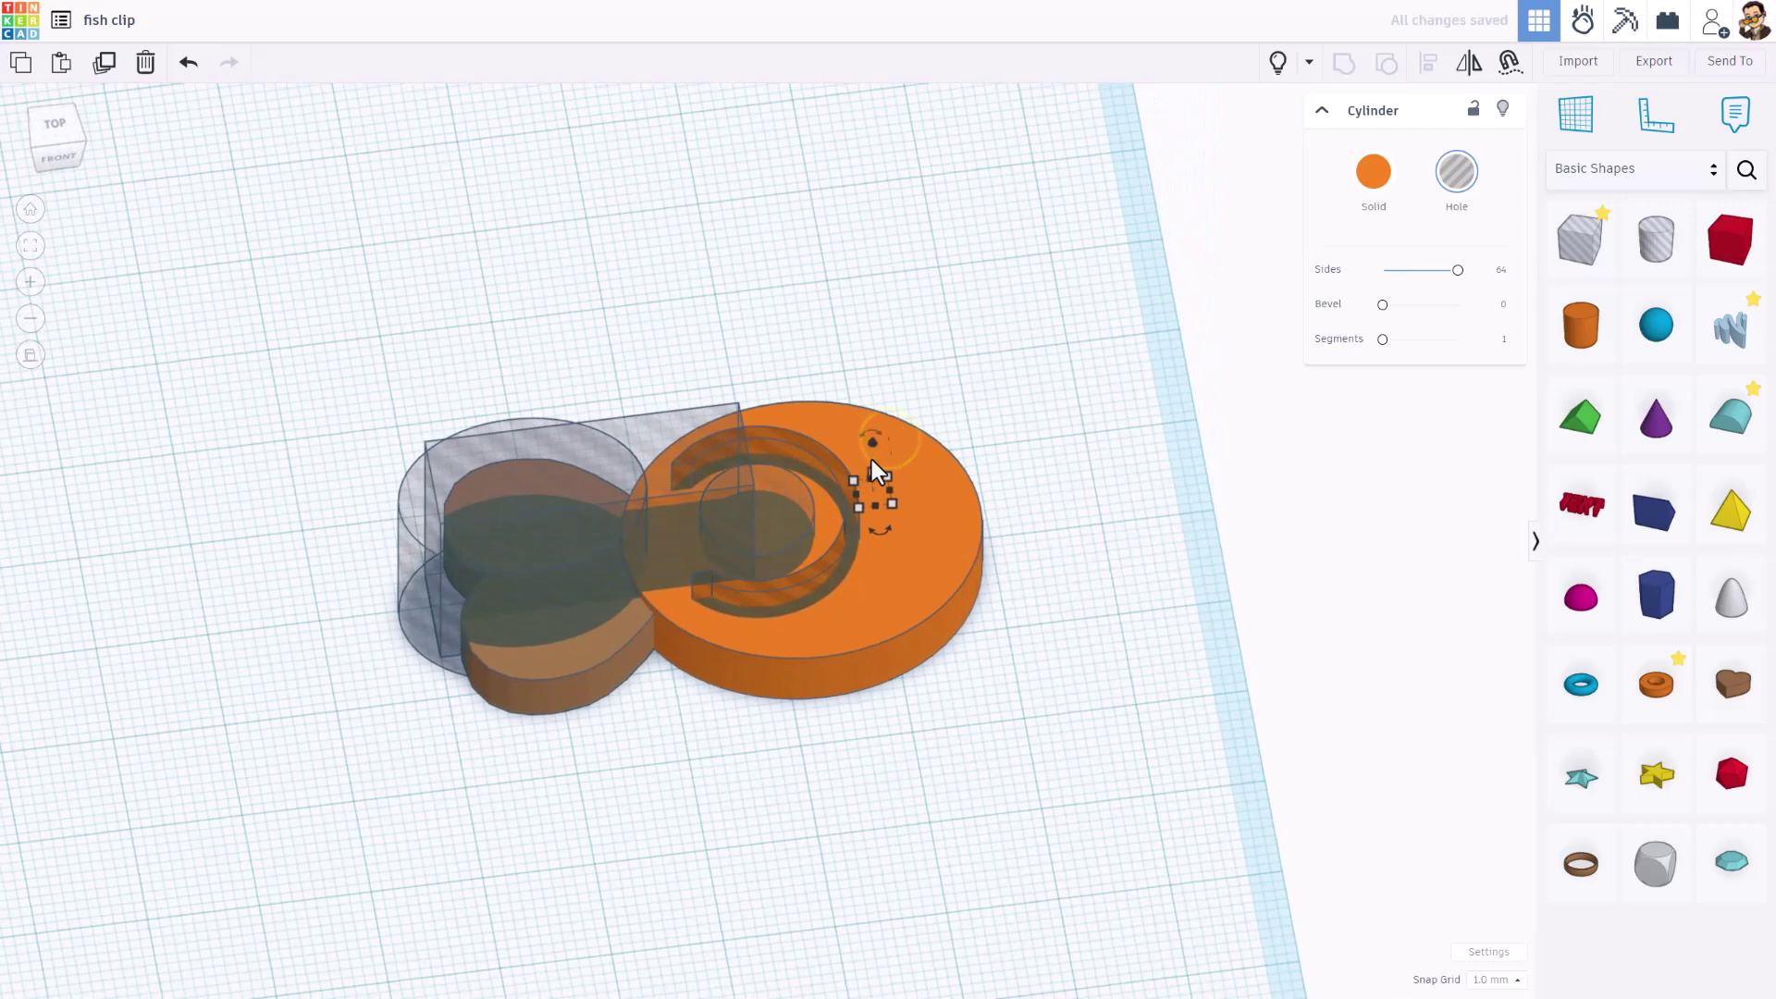
Set the eye hole's height to 6 mm and shift it slightly toward the oval body's back edge.
left_click_drag(871, 472, 871, 418)
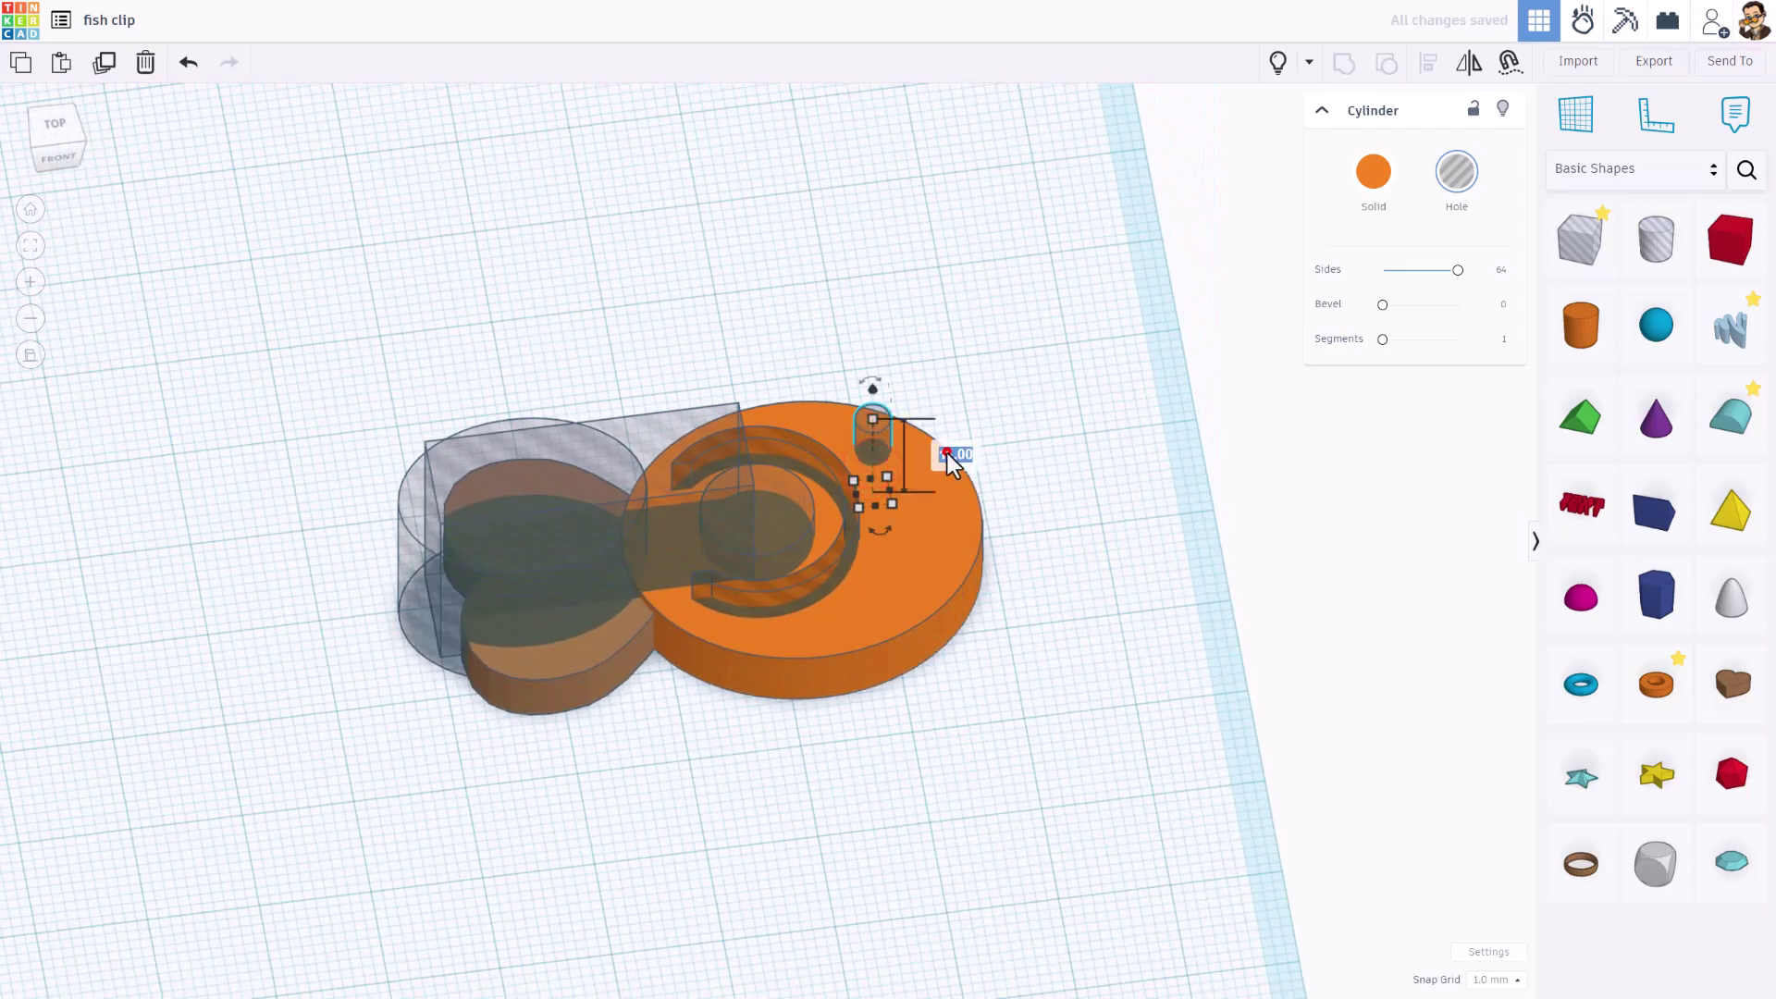
type("6")
key("Return")
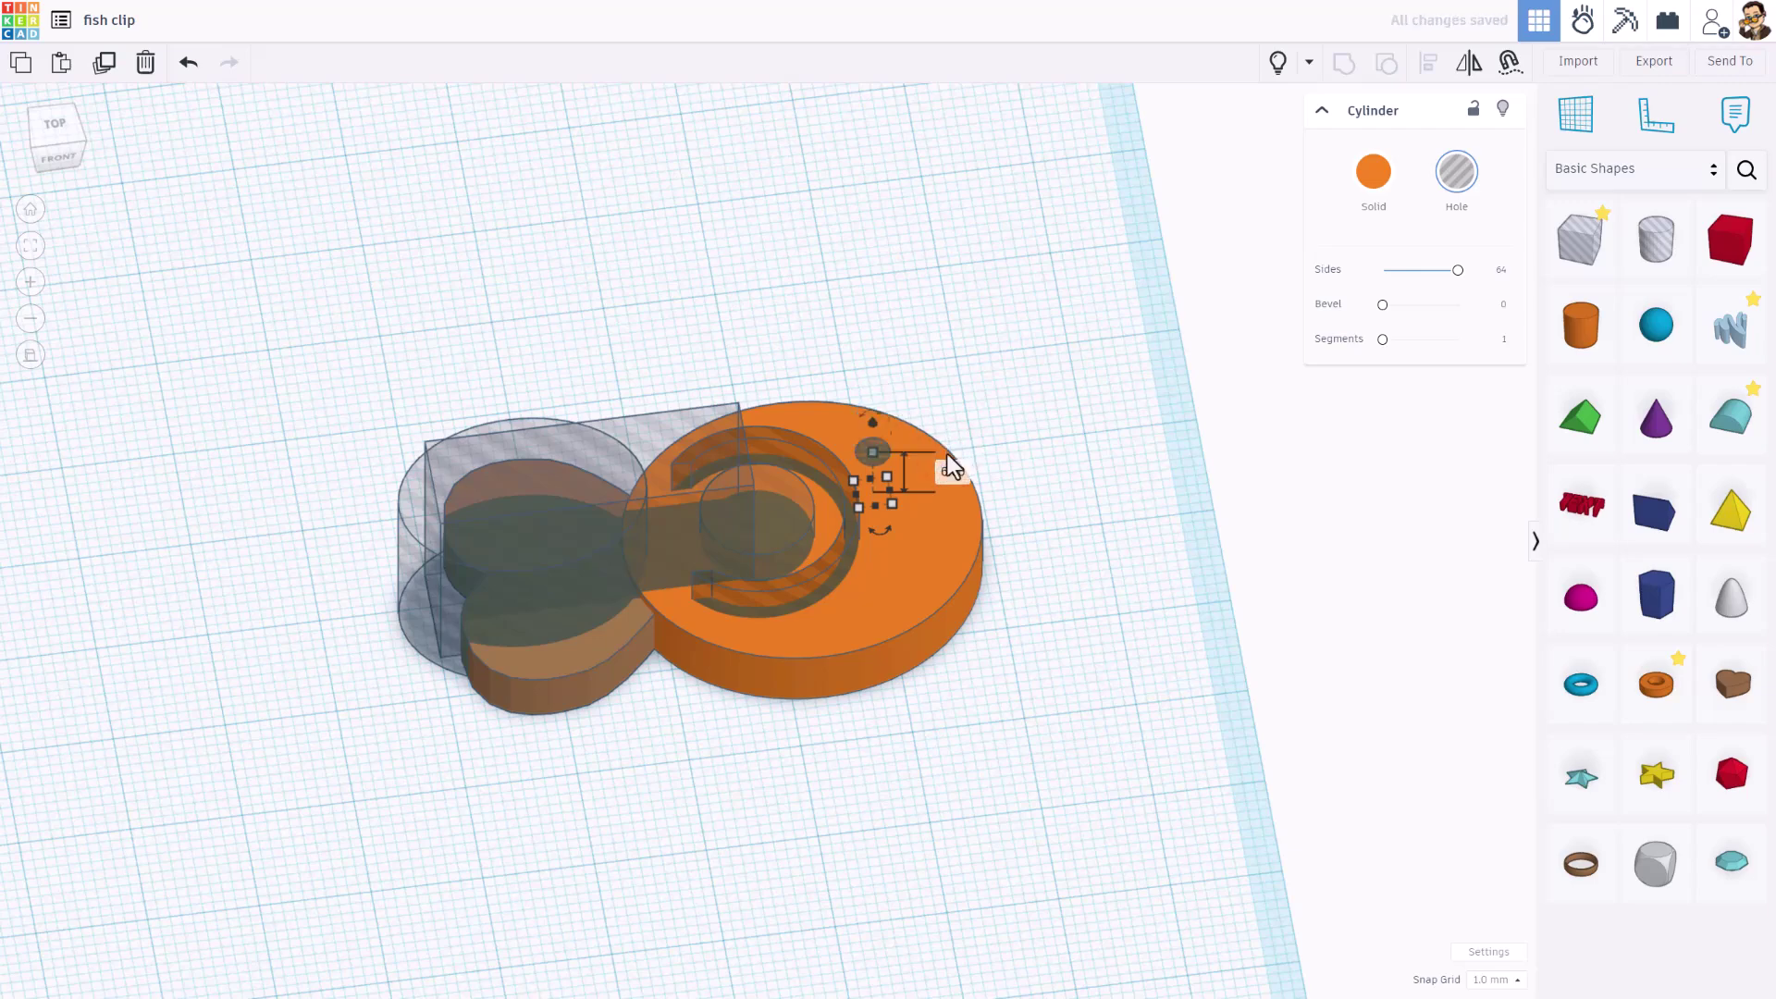
right_click_drag(975, 492, 1023, 501)
left_click(1022, 504)
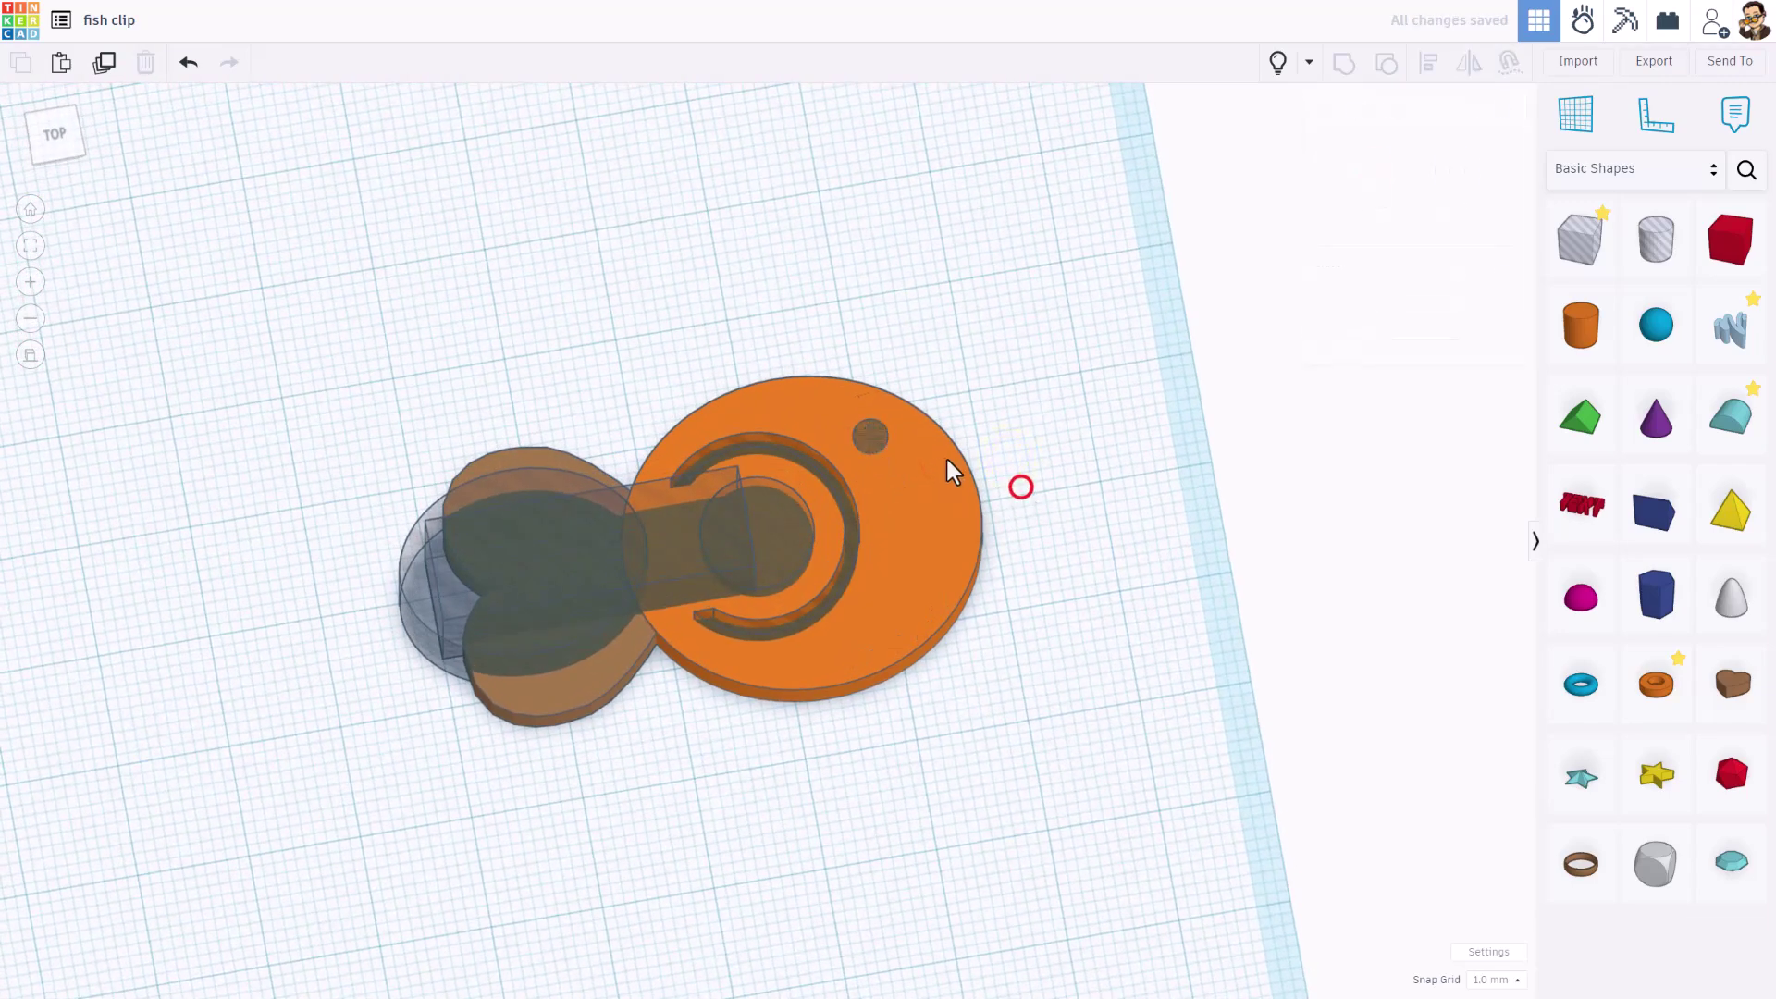
left_click(863, 442)
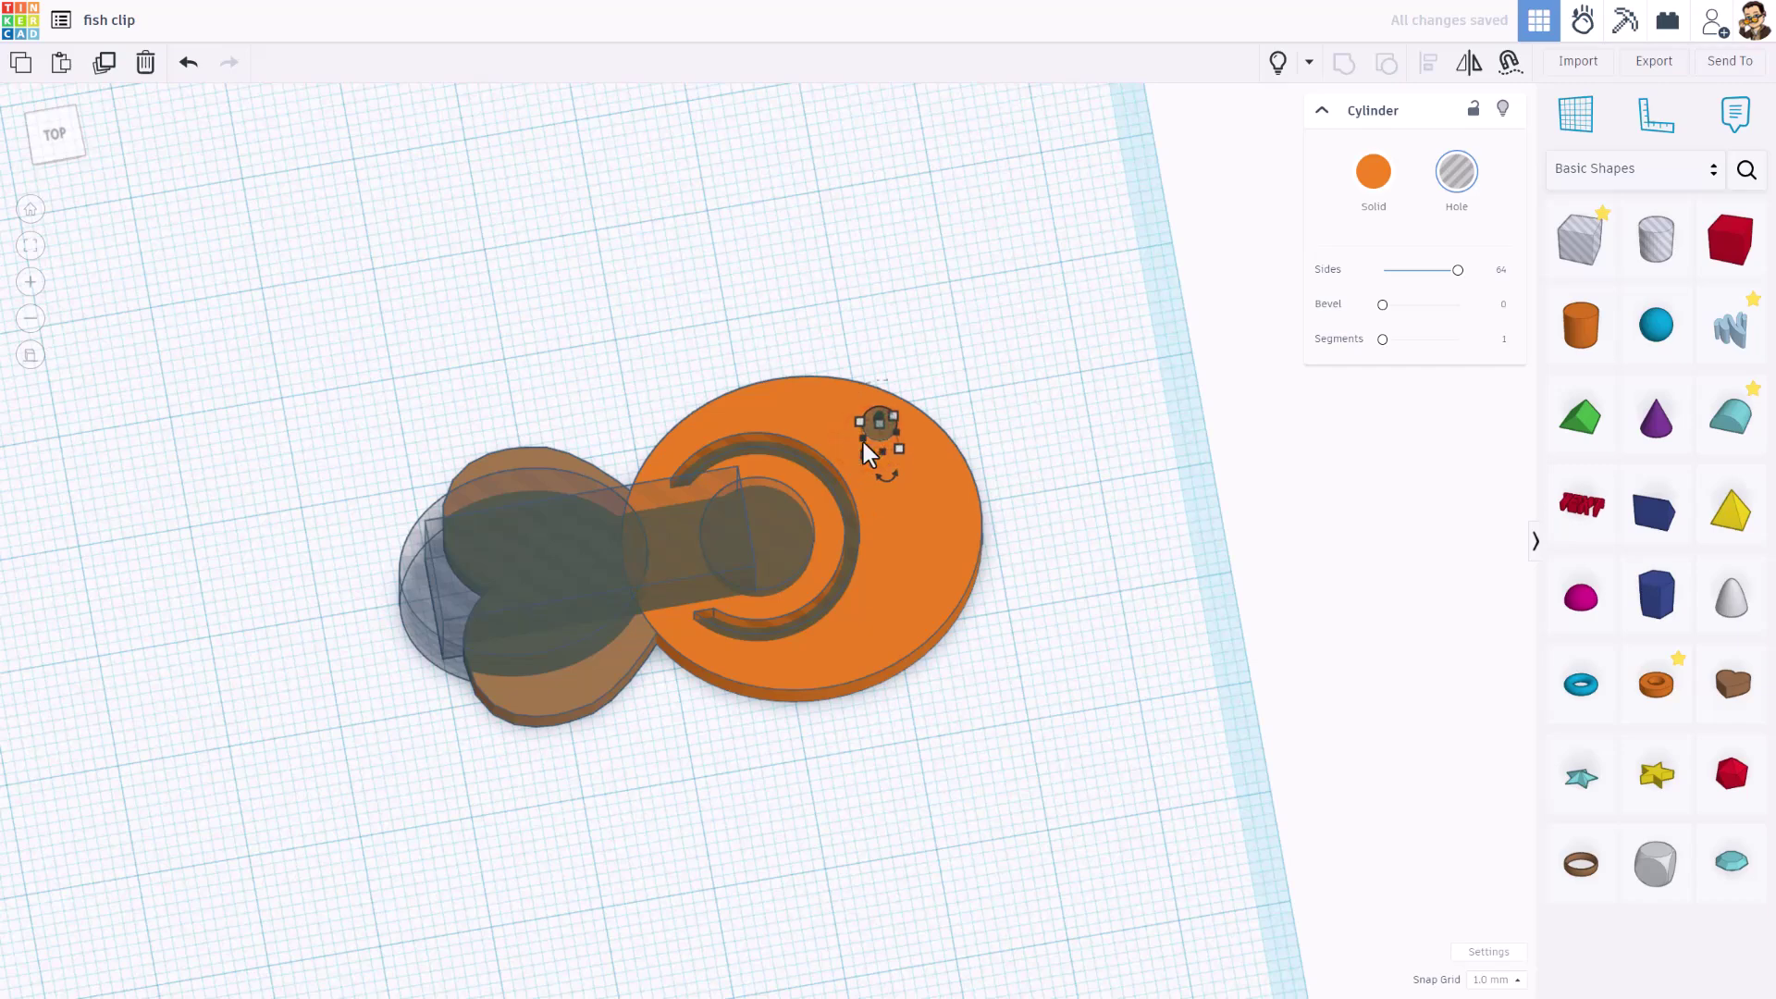
left_click(990, 422)
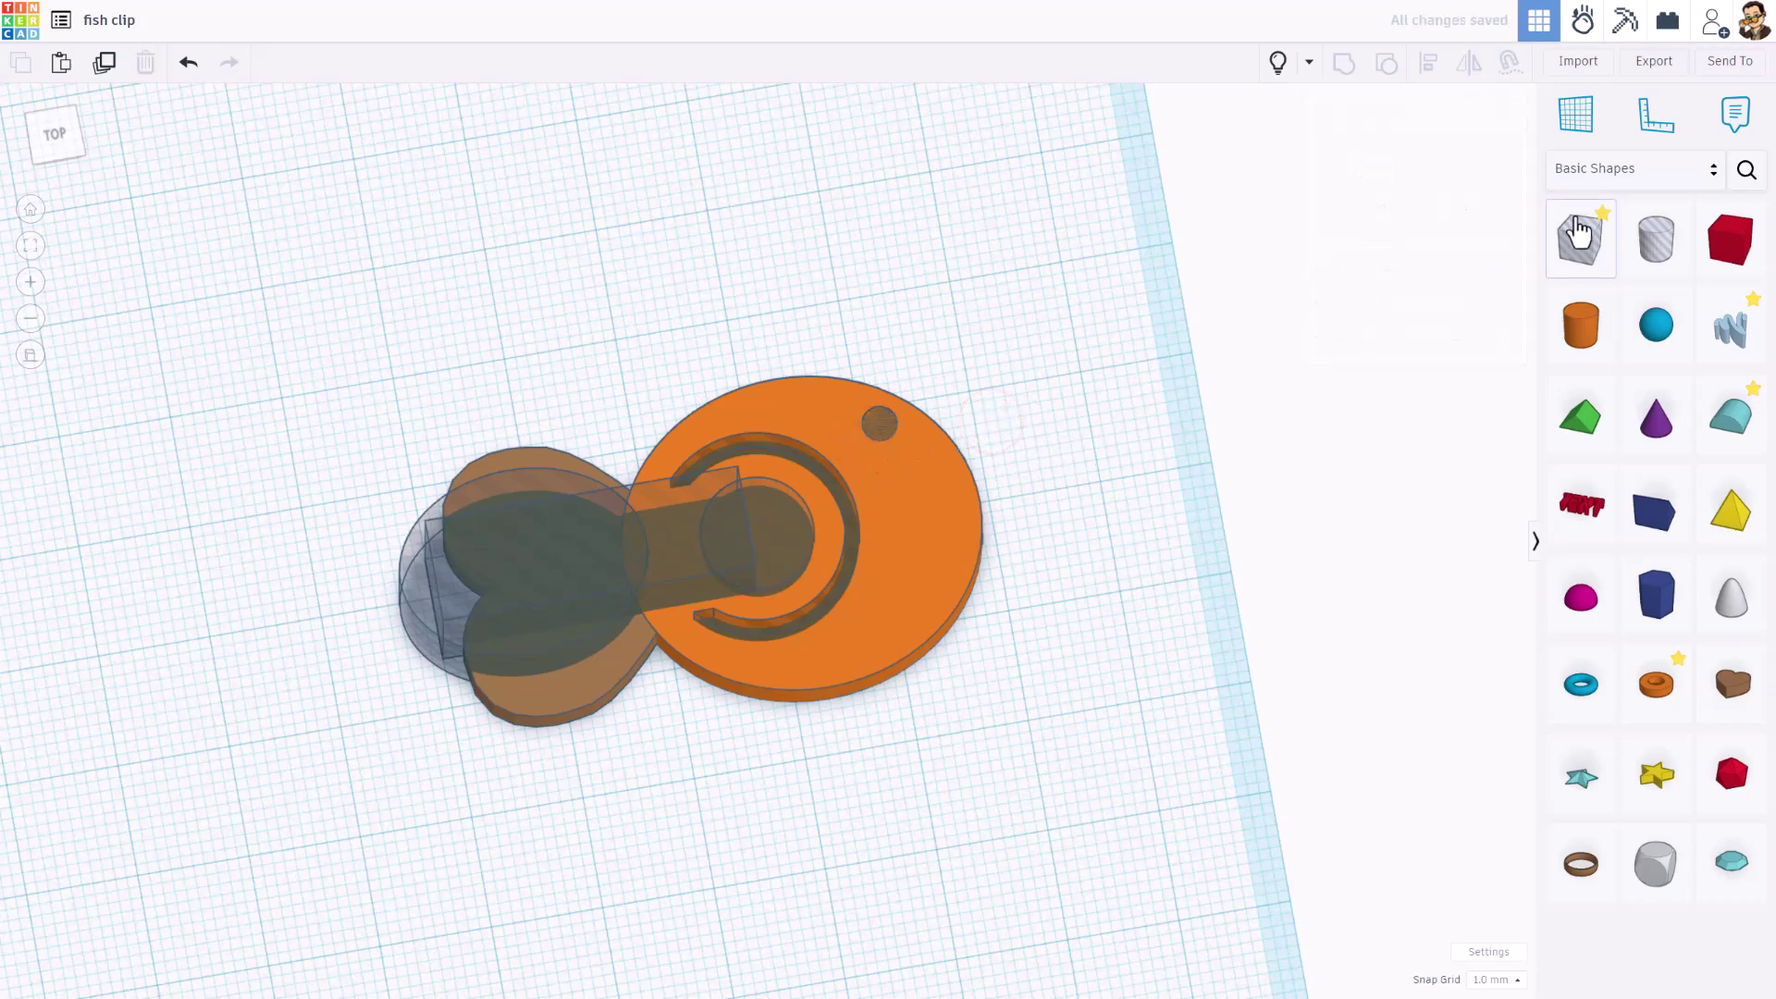
Place a Scribble shape on the empty workplane behind the fish.
left_click(1730, 322)
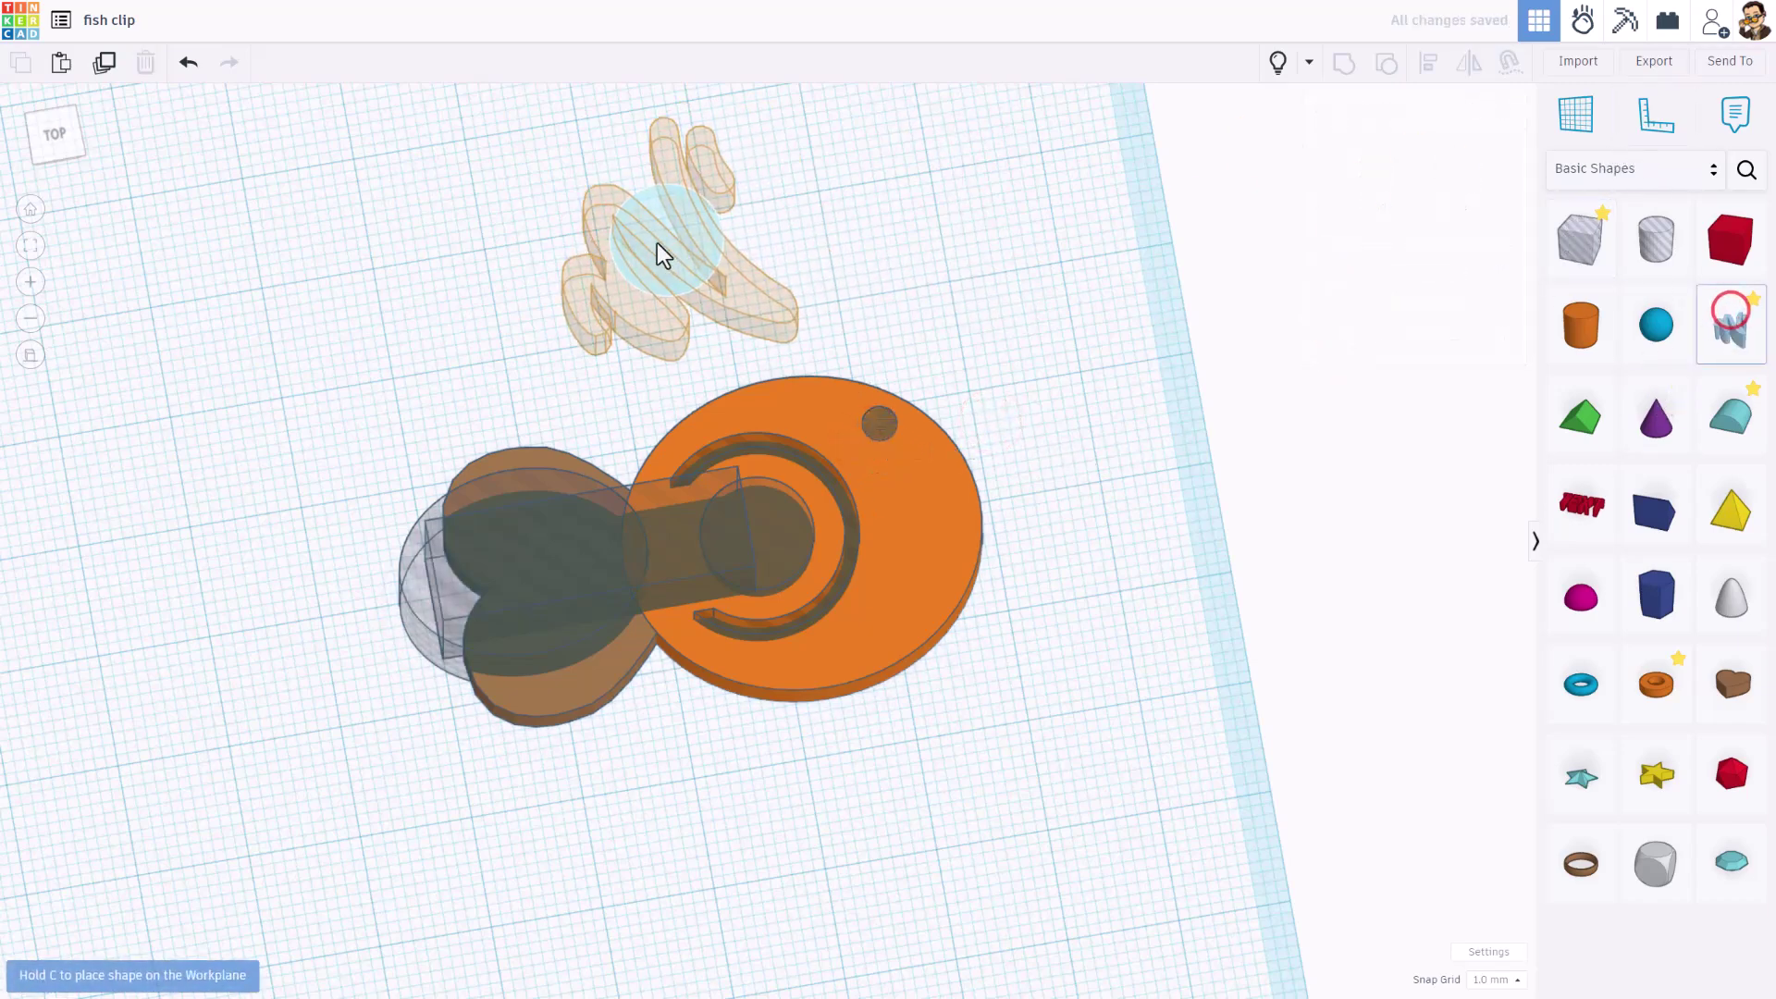
left_click(597, 229)
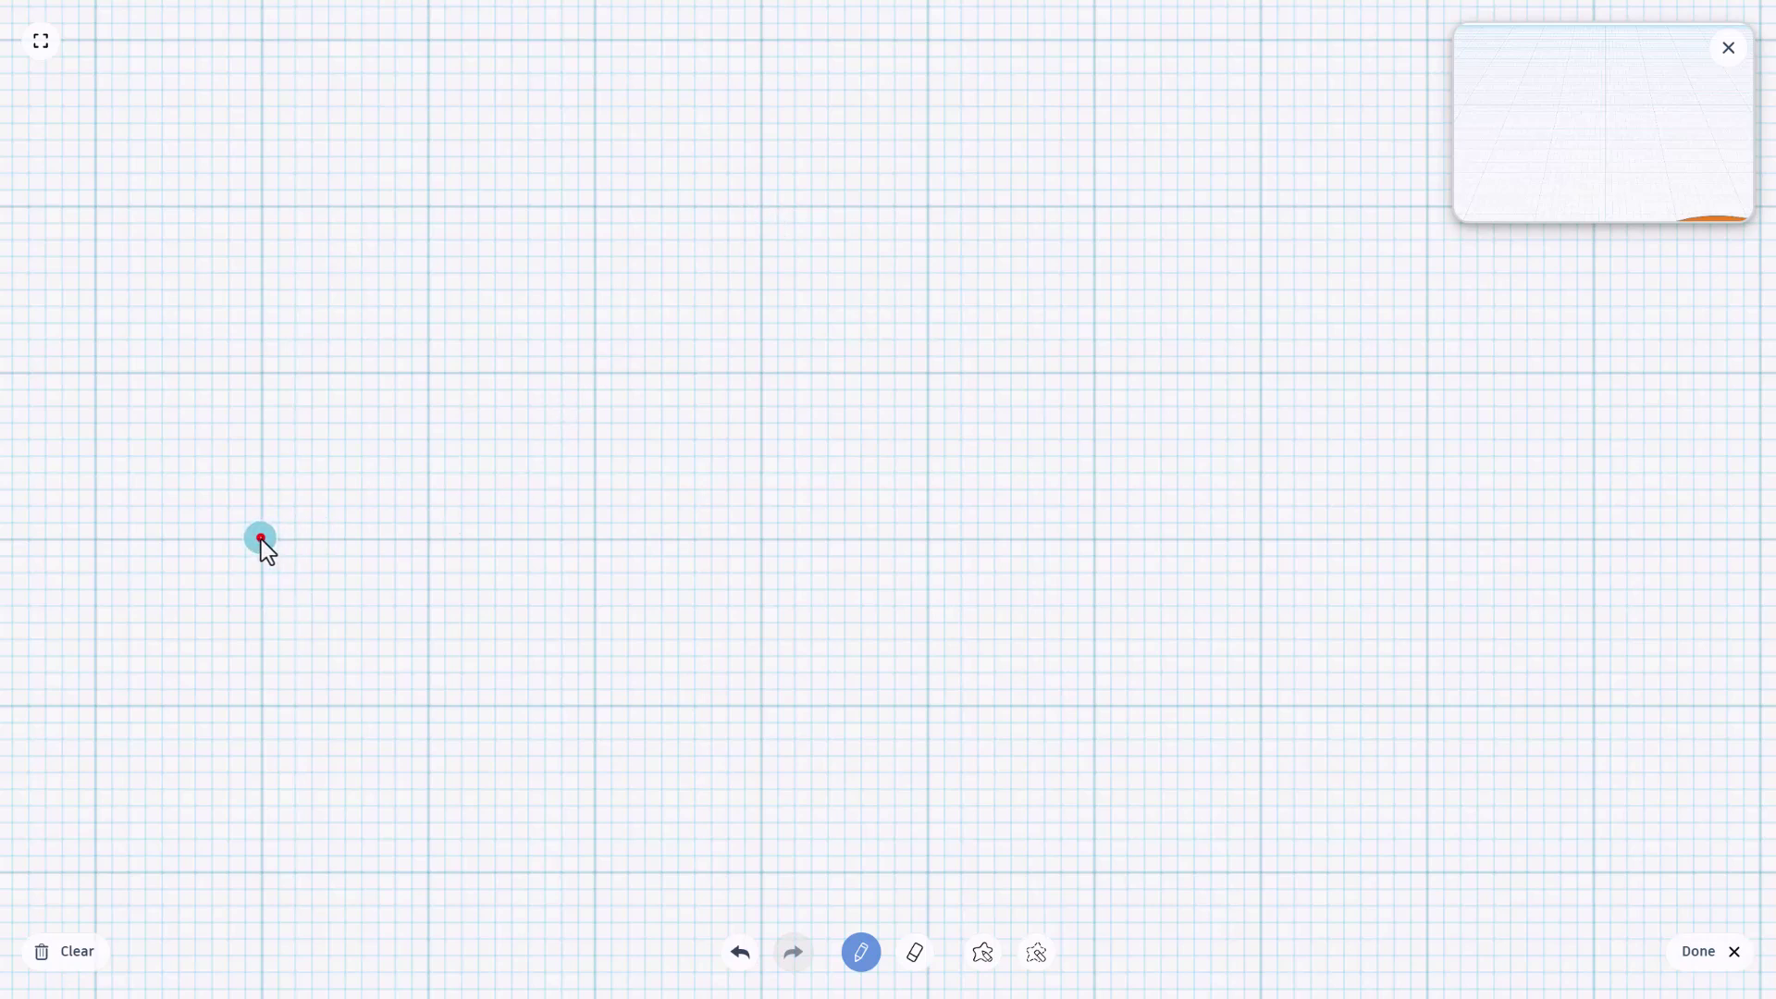
mouse_move(260, 540)
left_mouse_down()
mouse_move(305, 329)
mouse_move(382, 213)
mouse_move(453, 273)
mouse_move(566, 526)
left_mouse_up()
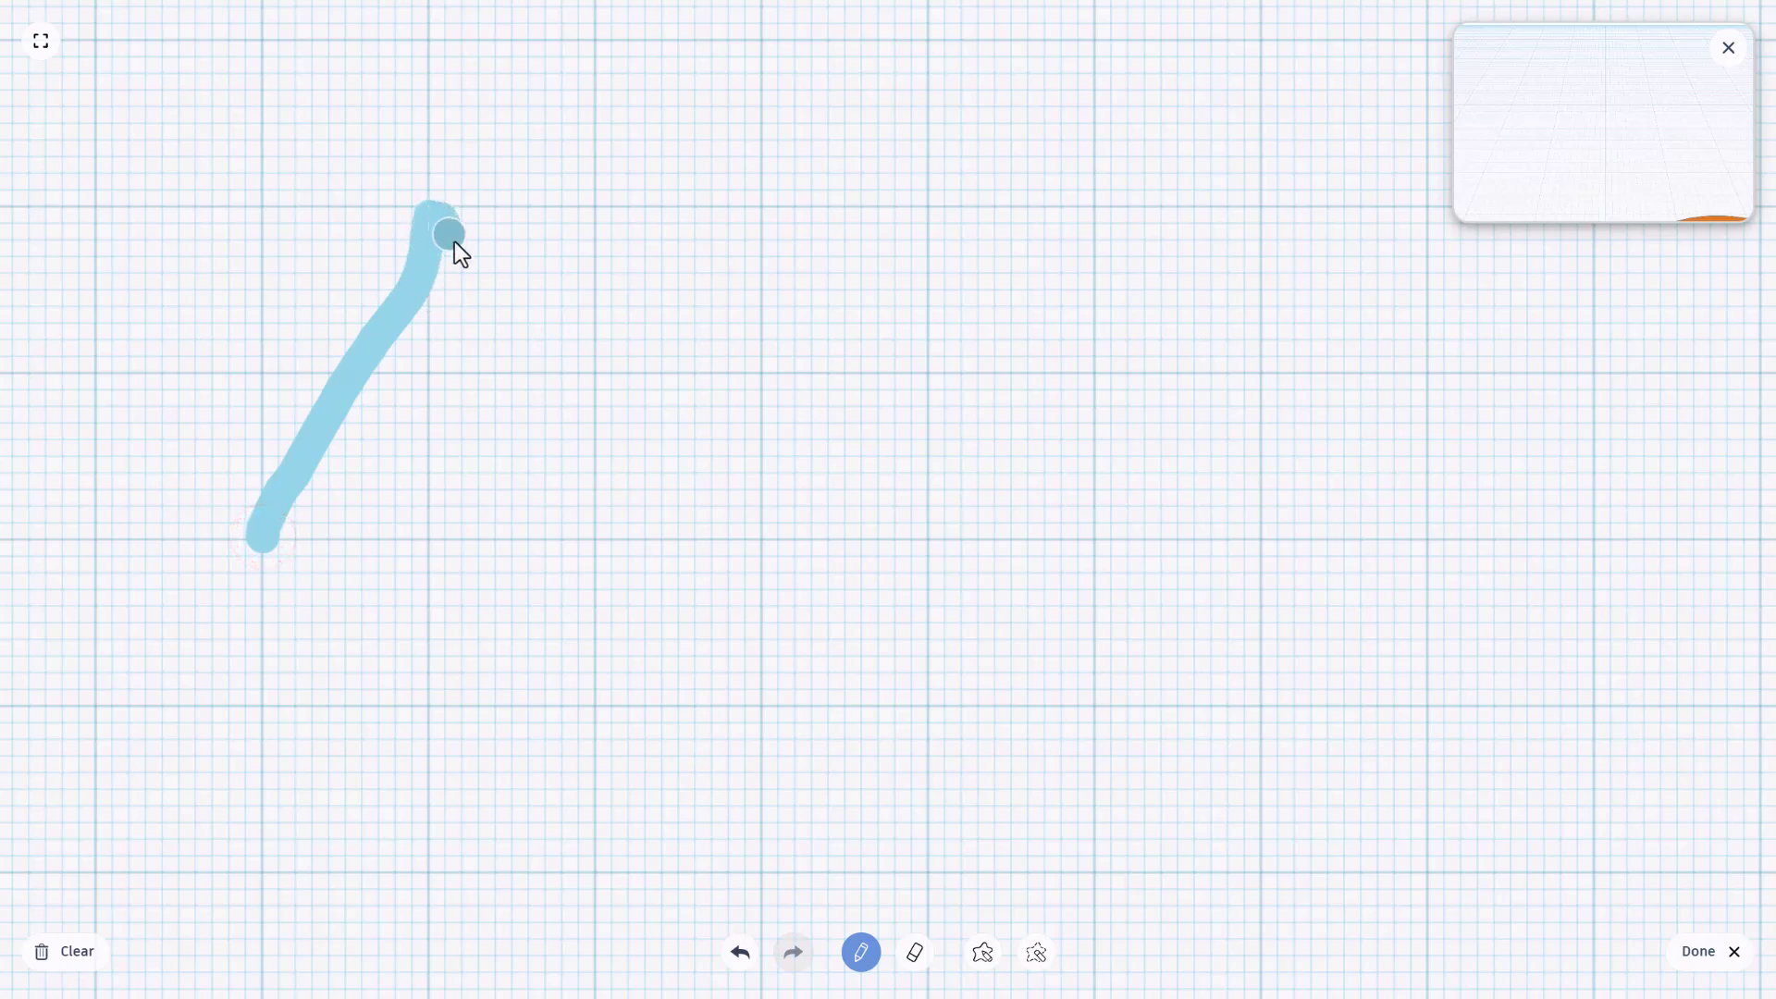
left_click_drag(551, 440, 592, 536)
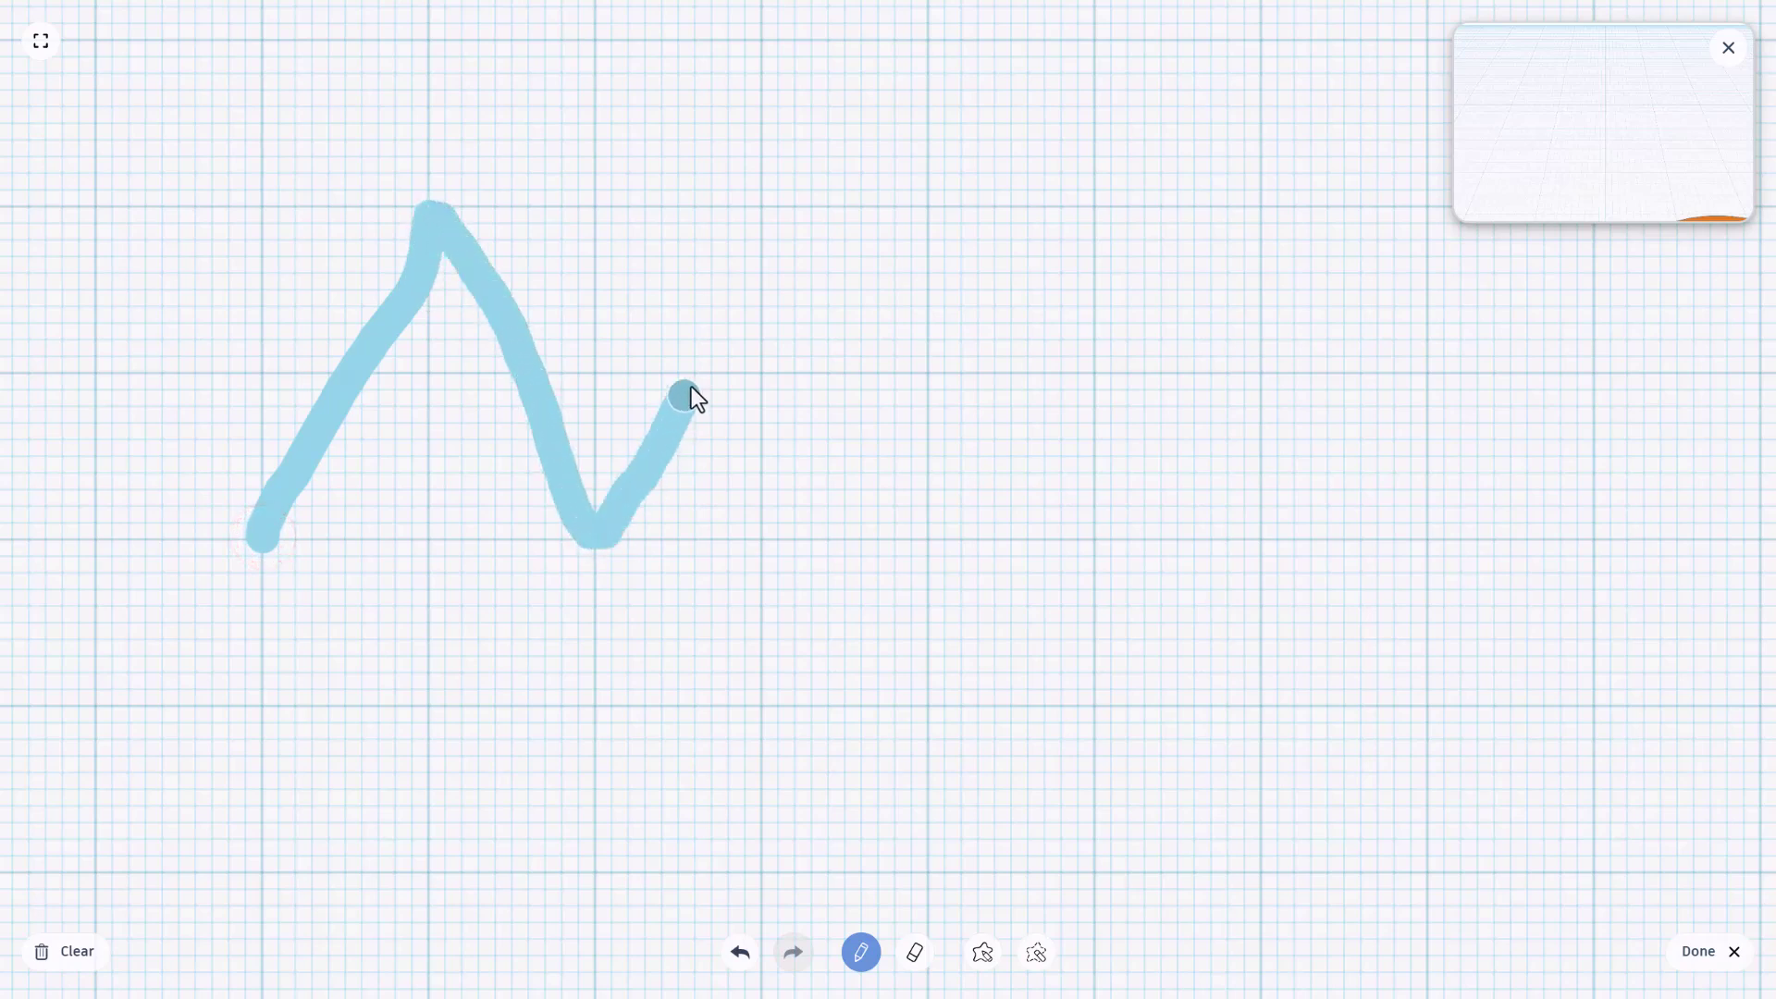
left_click_drag(755, 225, 863, 392)
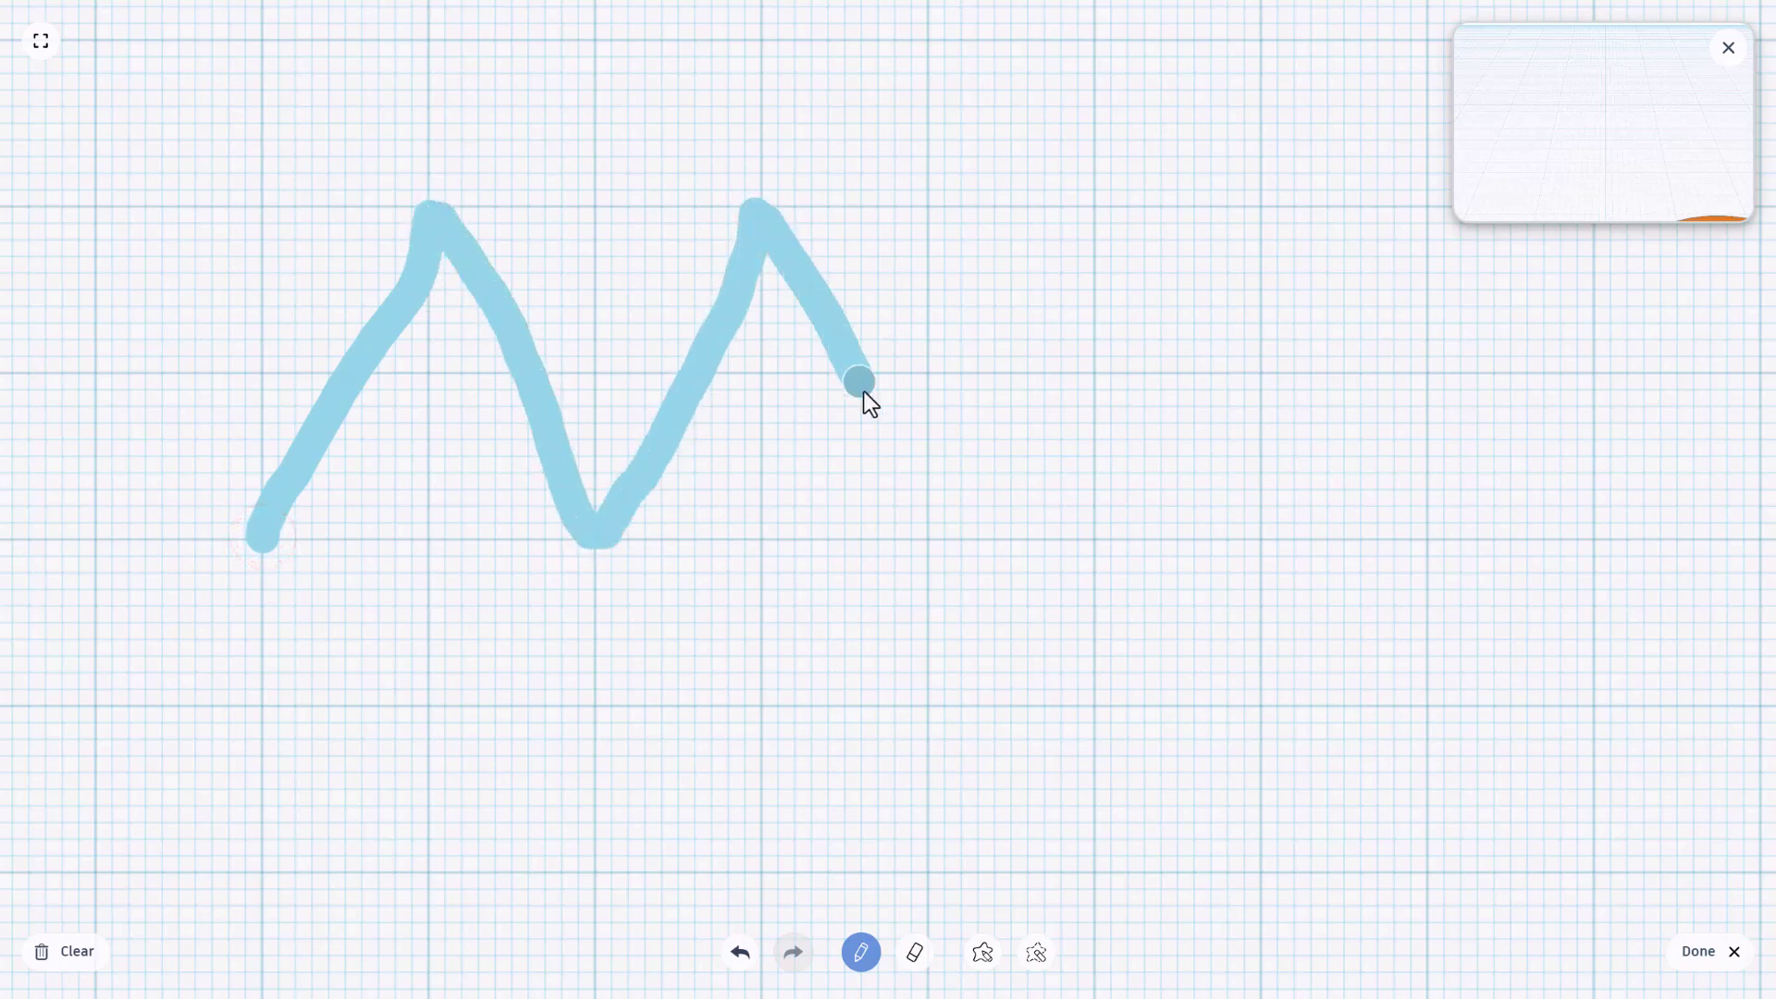
left_click_drag(932, 534, 1076, 311)
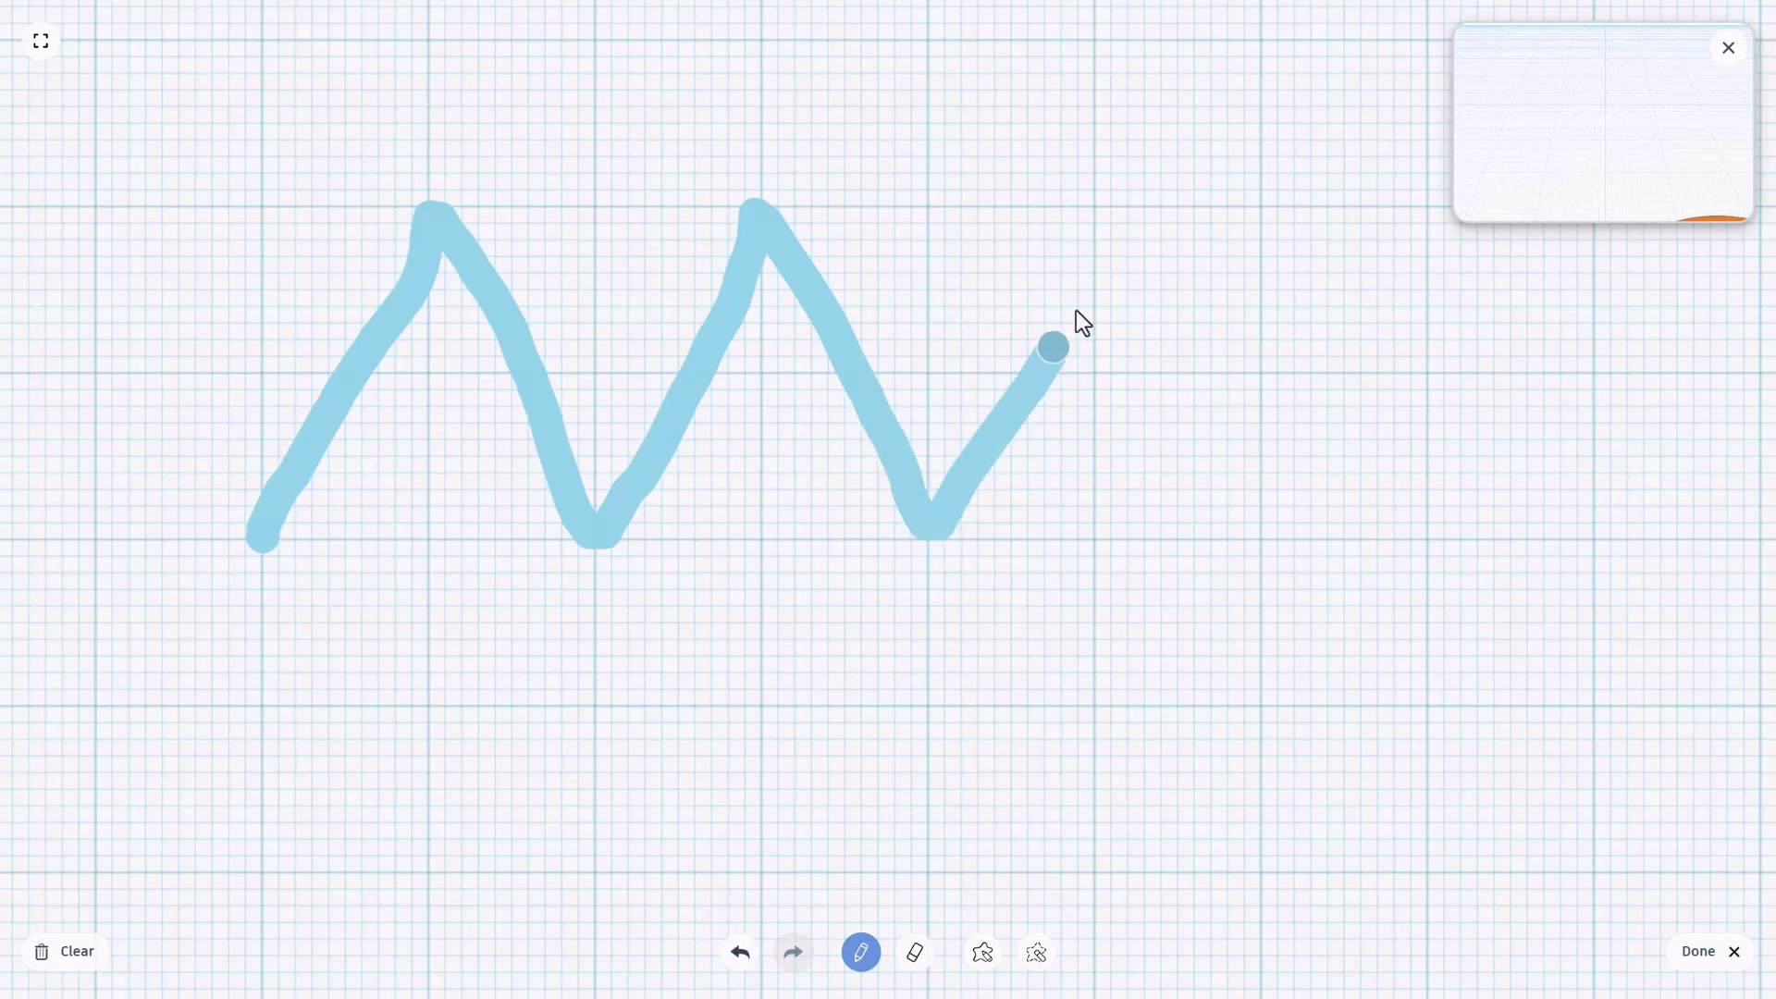
left_click_drag(1119, 145, 1119, 144)
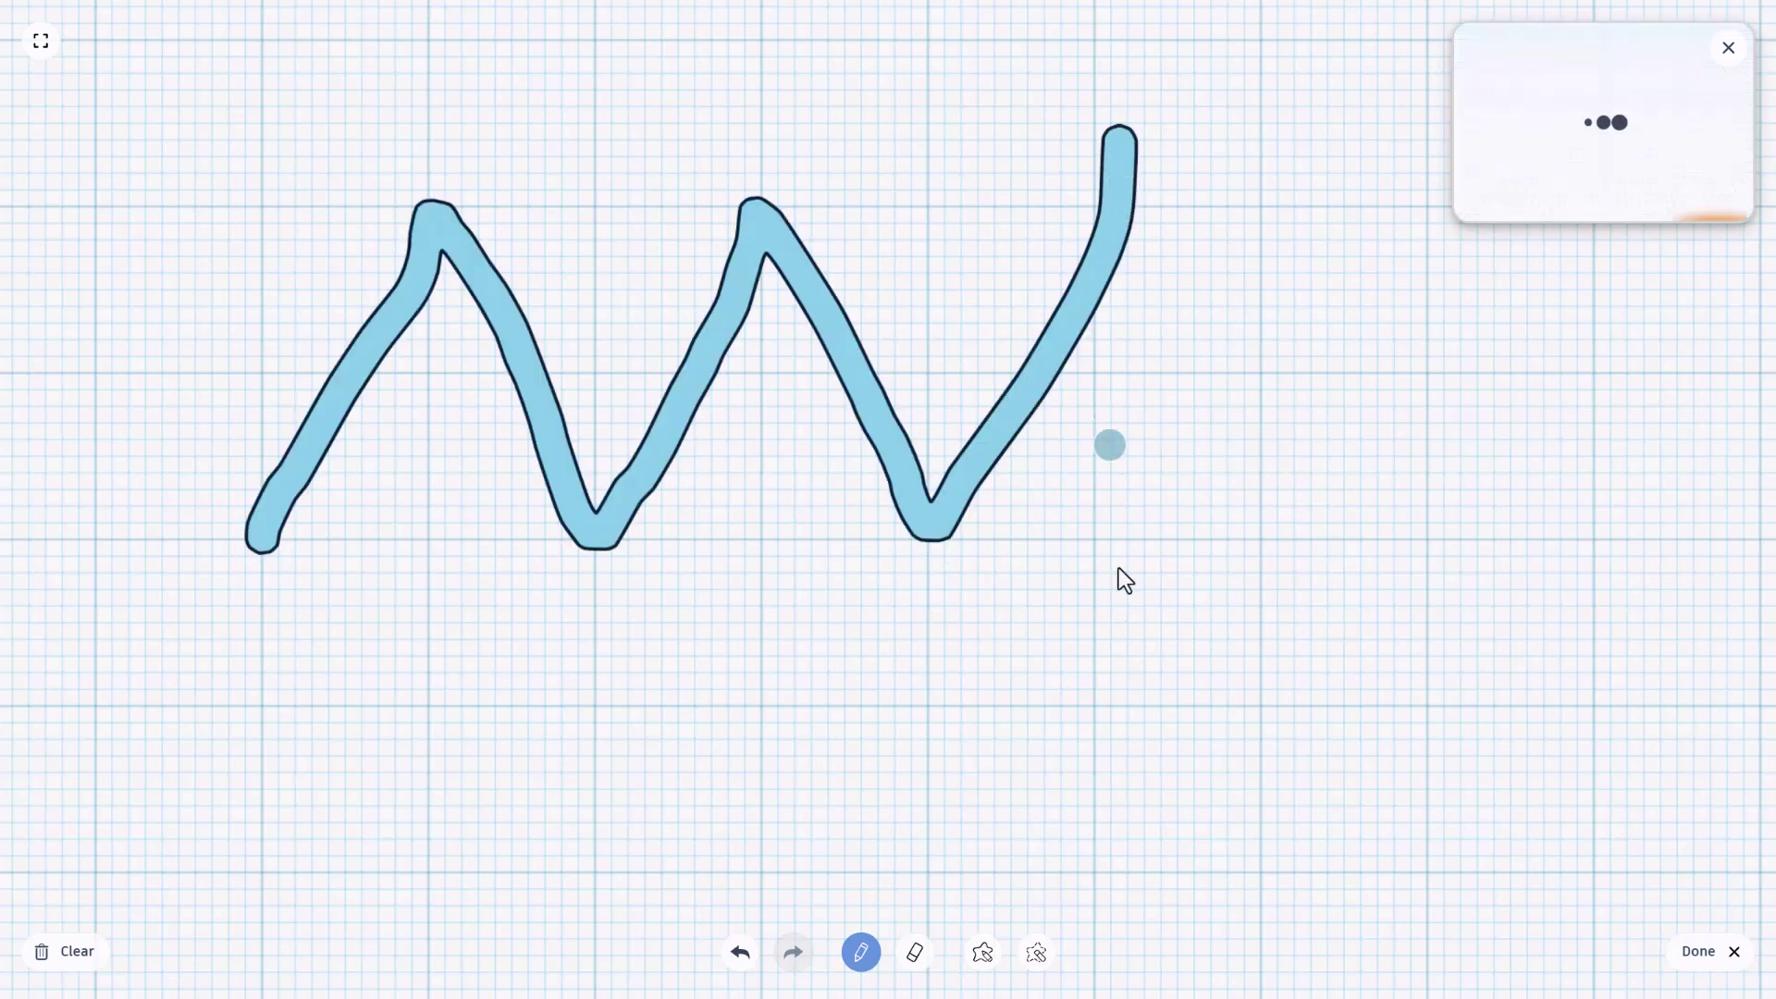
left_click(67, 953)
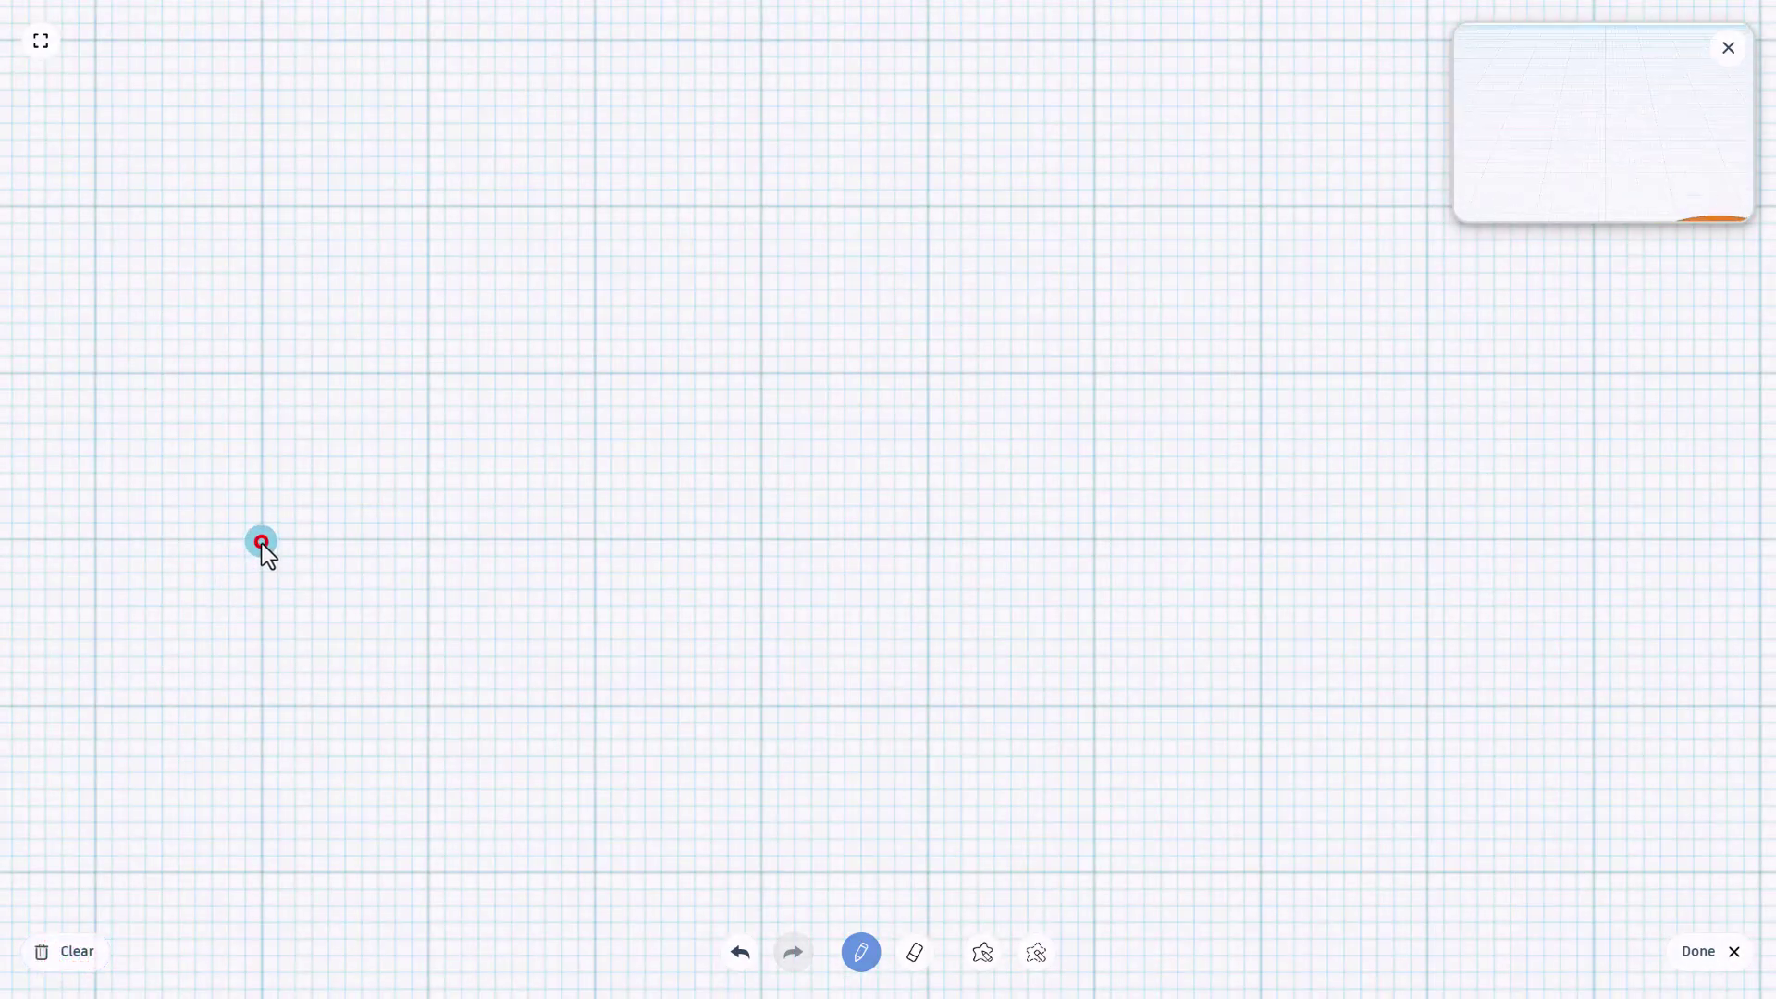
Draw a continuous four-peak zigzag about 82 mm wide and 22 mm deep, and finish the scribble.
mouse_move(262, 544)
left_mouse_down()
mouse_move(431, 186)
mouse_move(532, 331)
left_mouse_up()
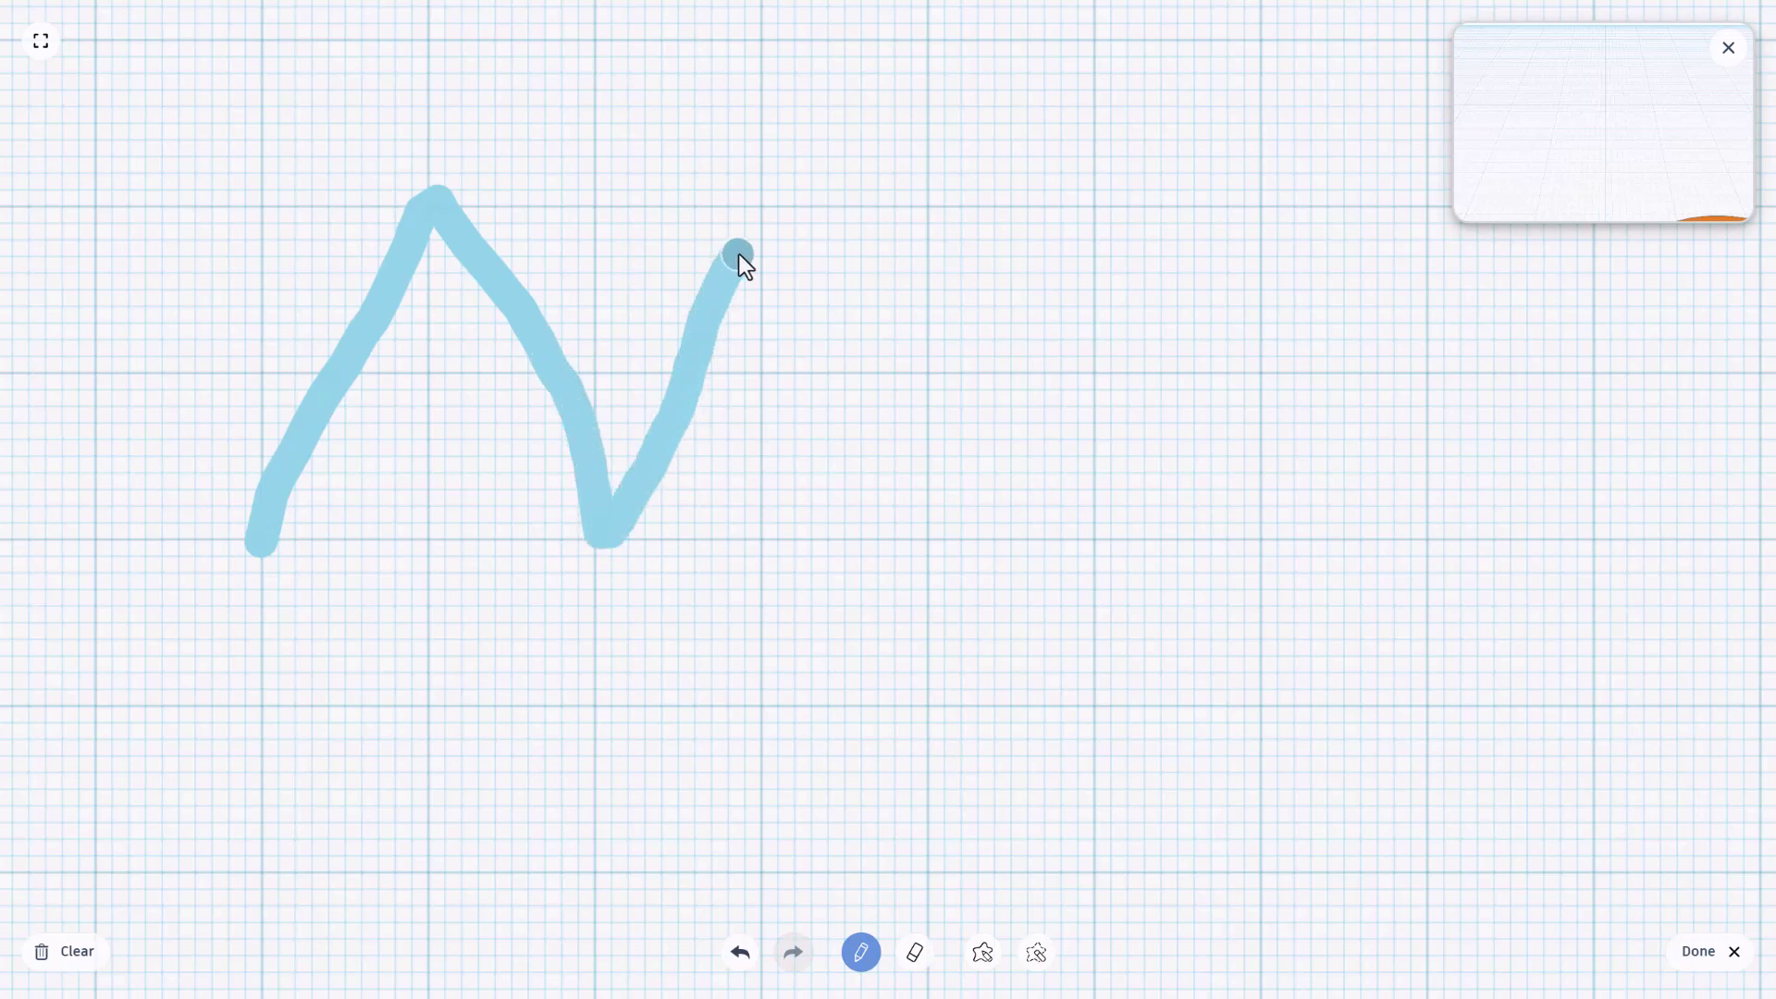
mouse_move(755, 224)
left_mouse_down()
mouse_move(761, 208)
mouse_move(841, 366)
left_mouse_up()
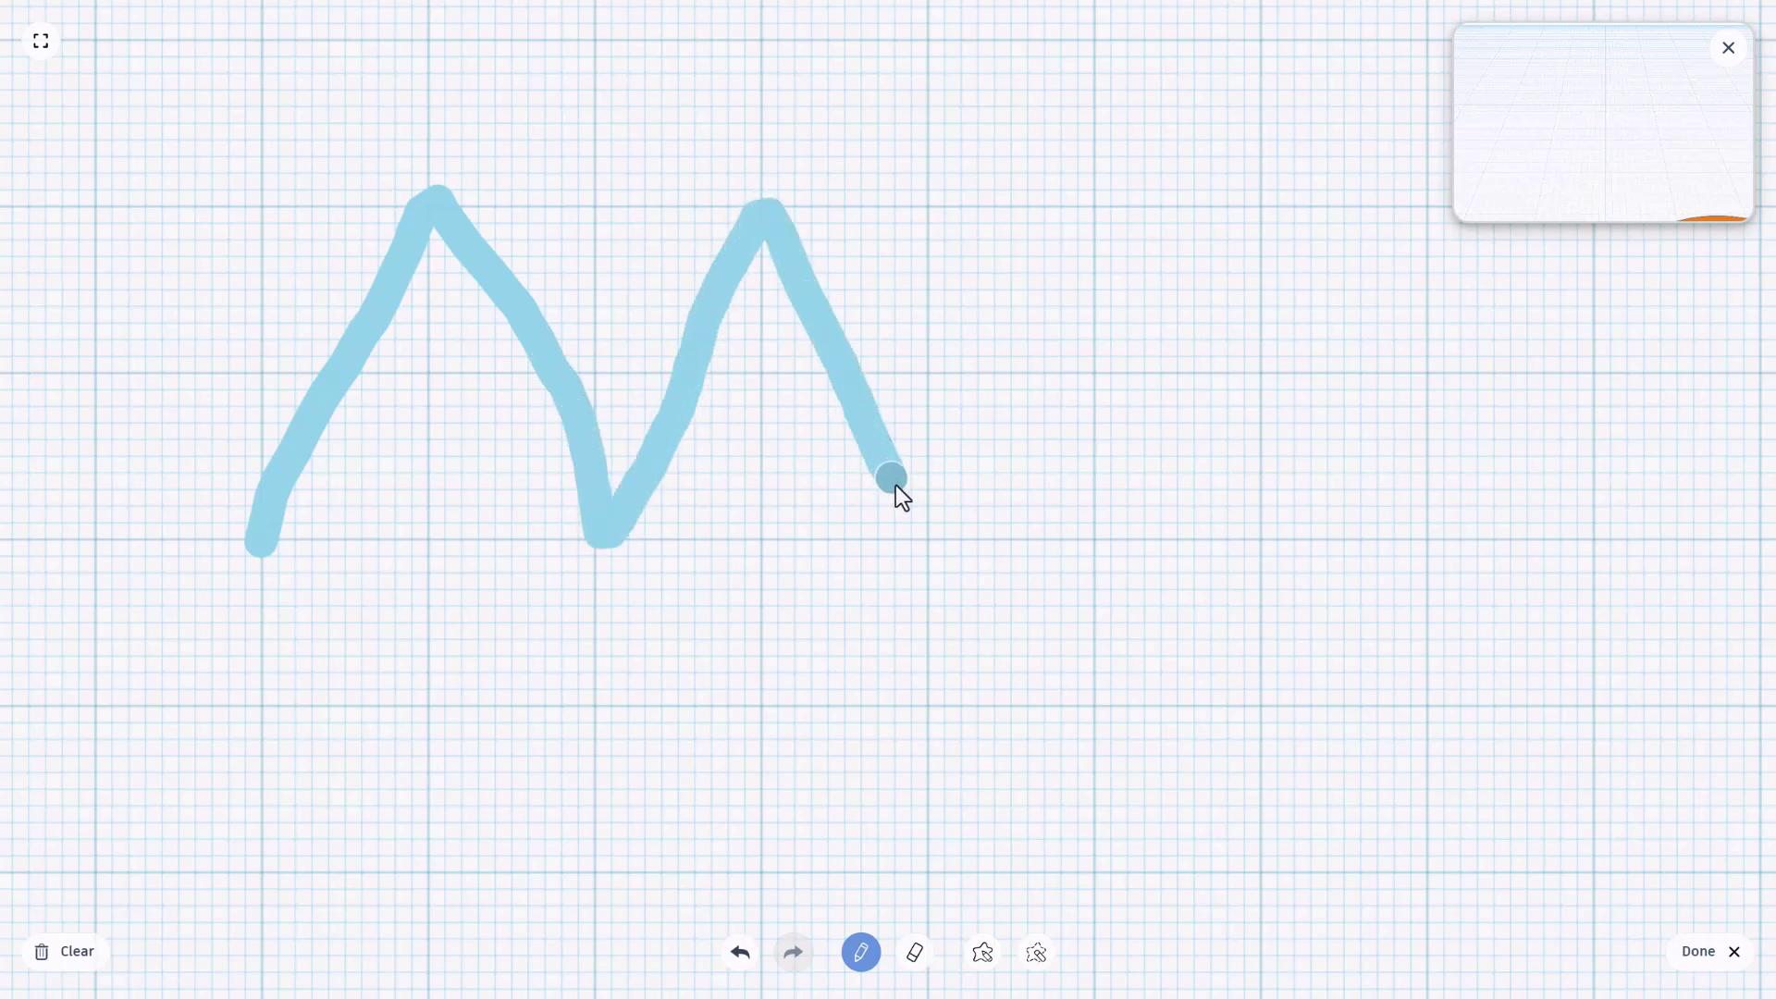
left_click_drag(923, 525, 1019, 338)
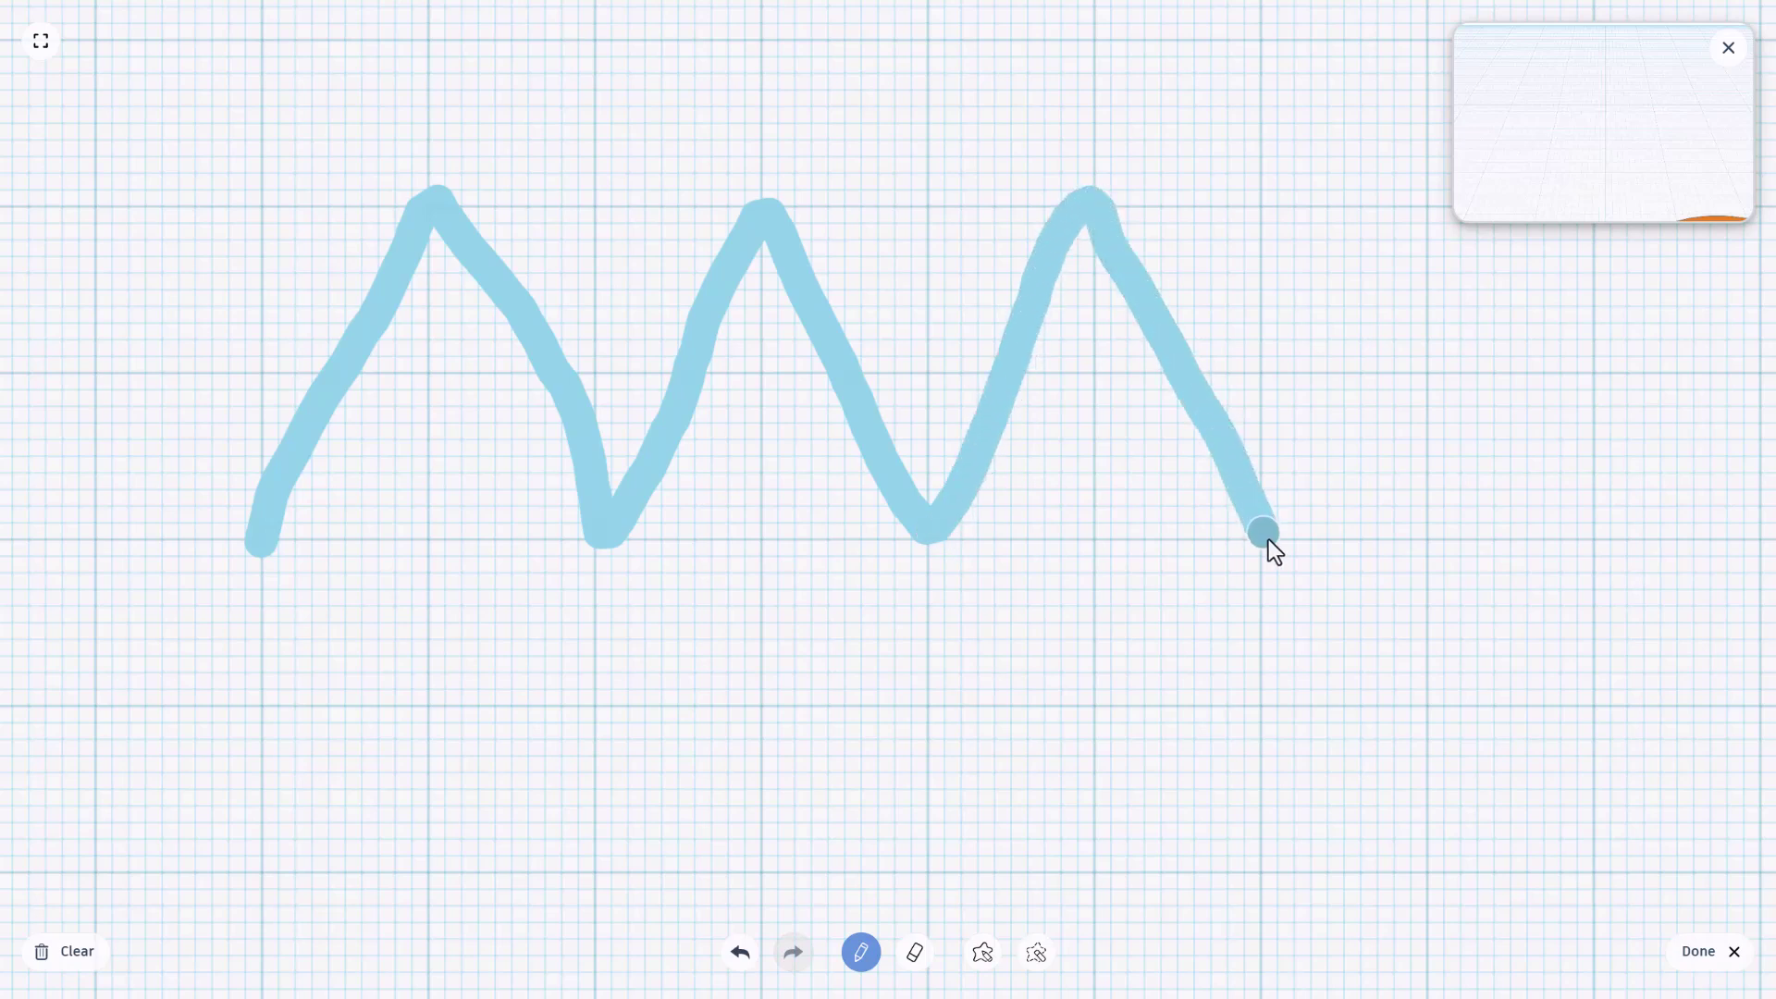
left_click_drag(1268, 540, 1343, 414)
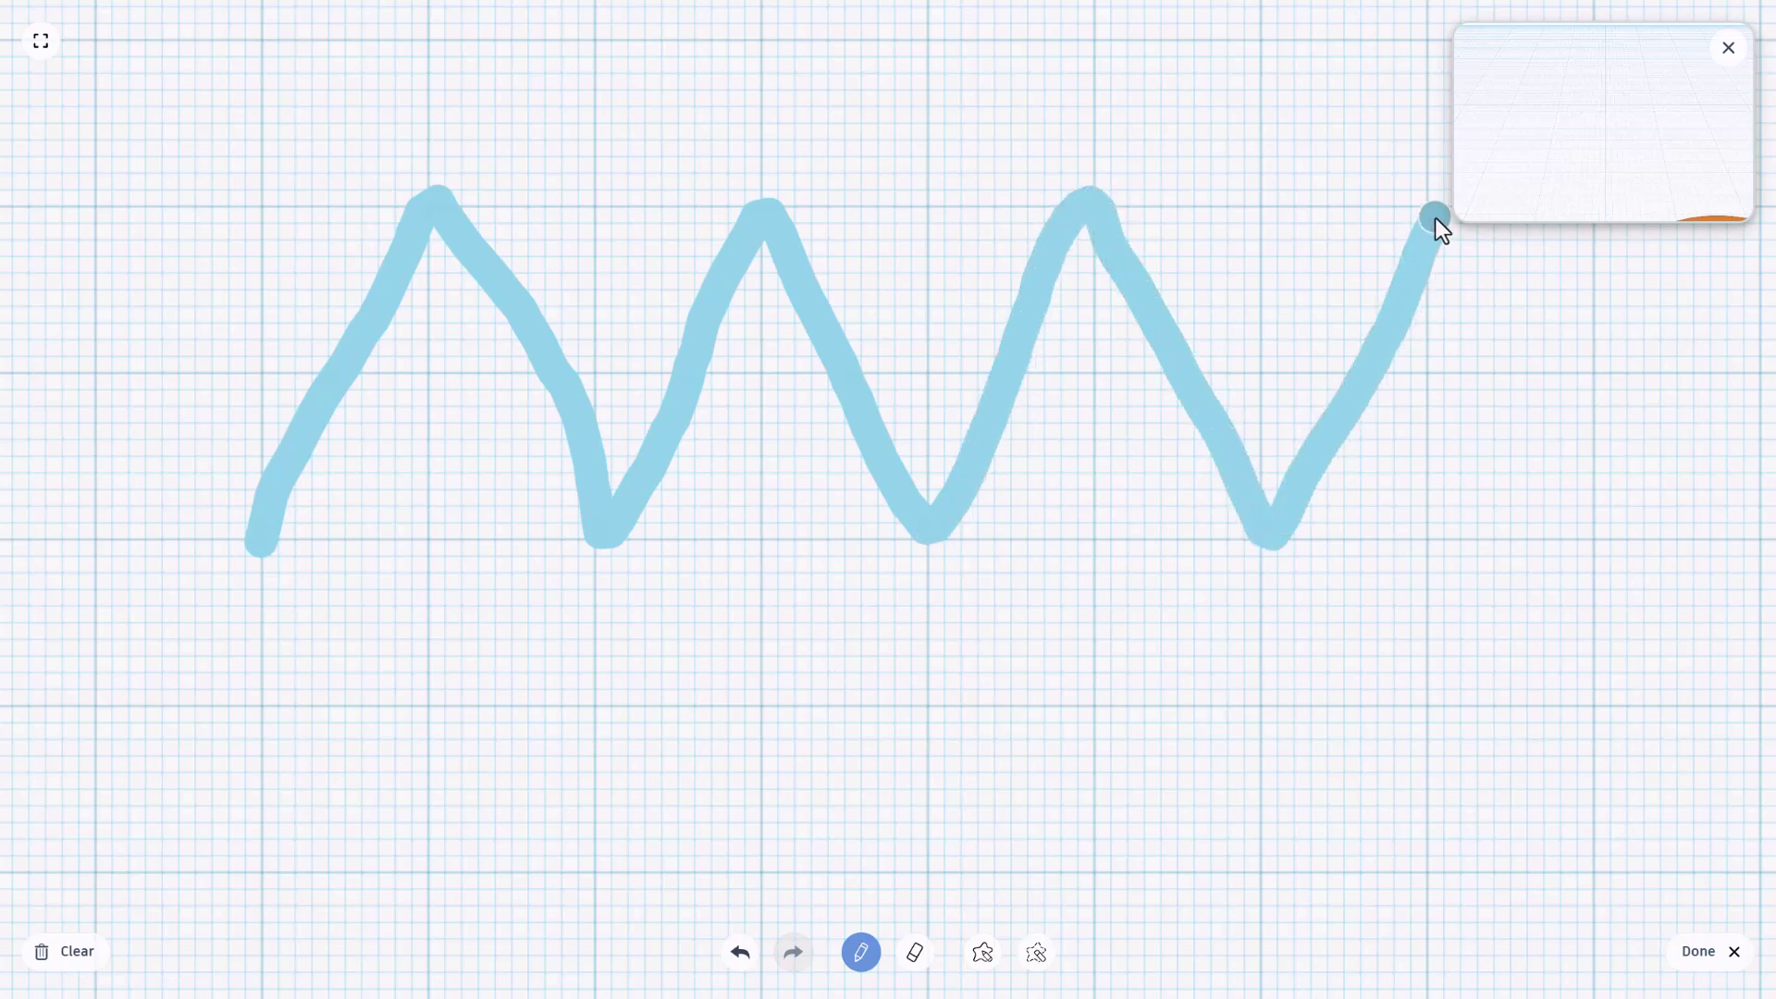
left_click_drag(1434, 218, 1597, 539)
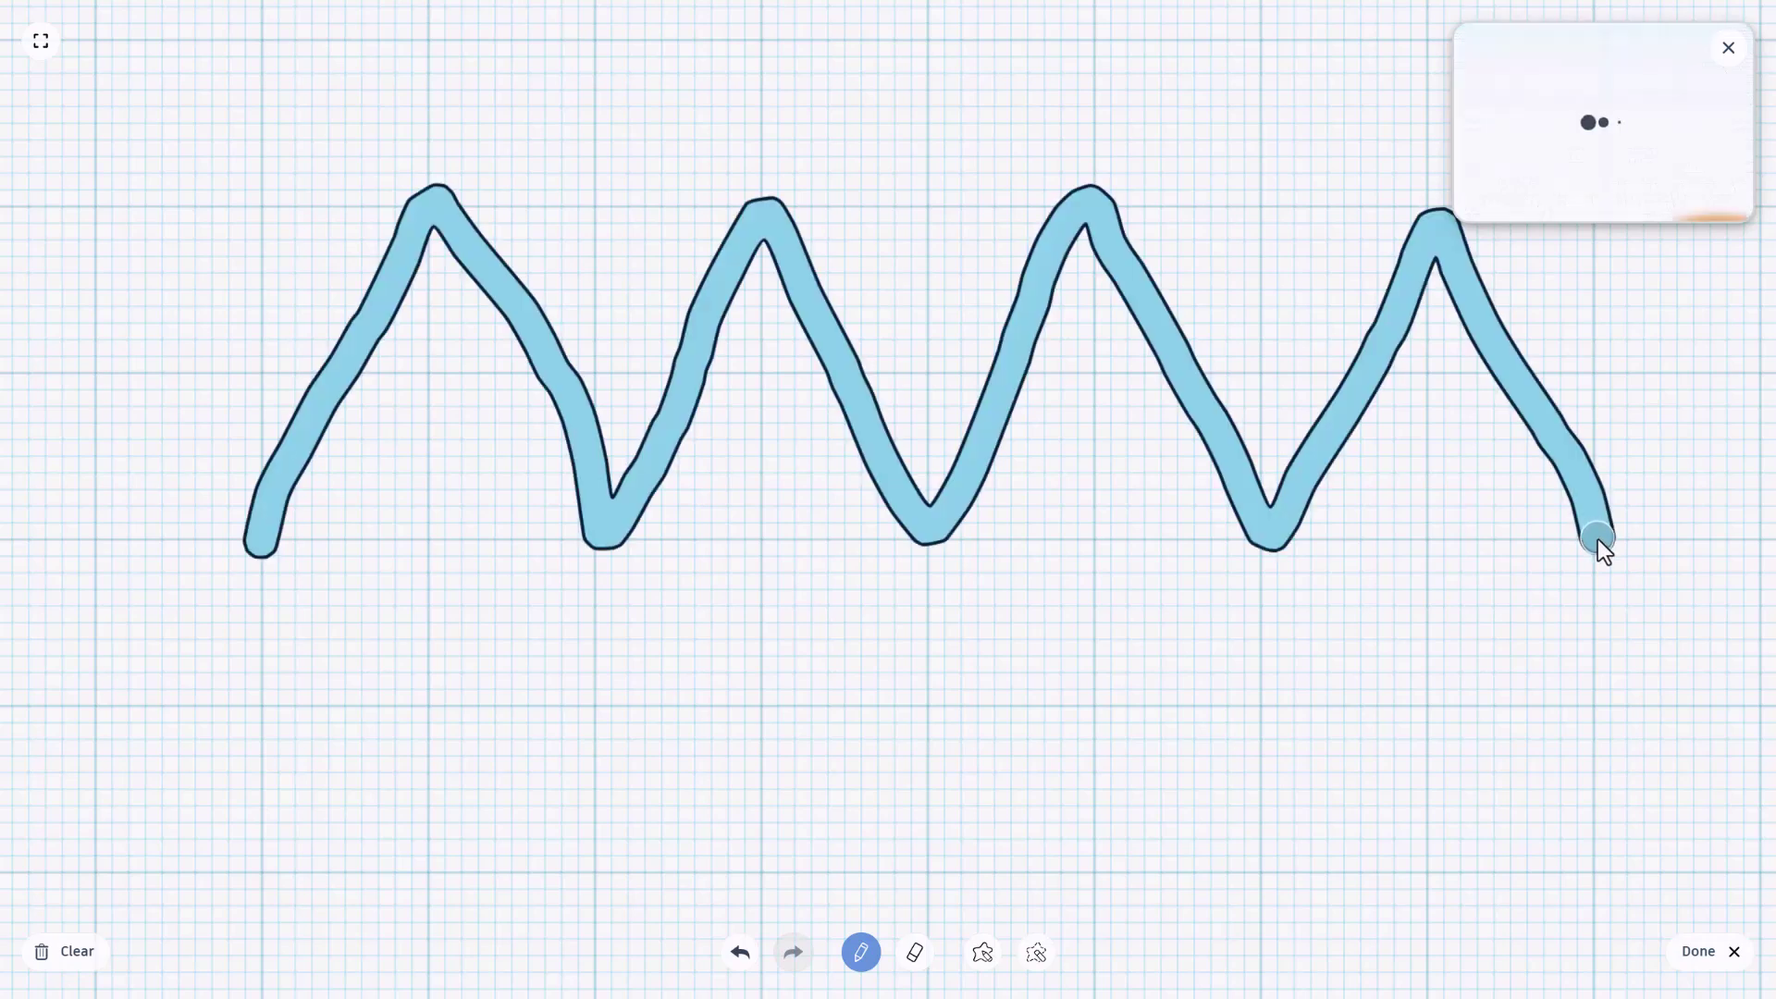
left_click(1695, 952)
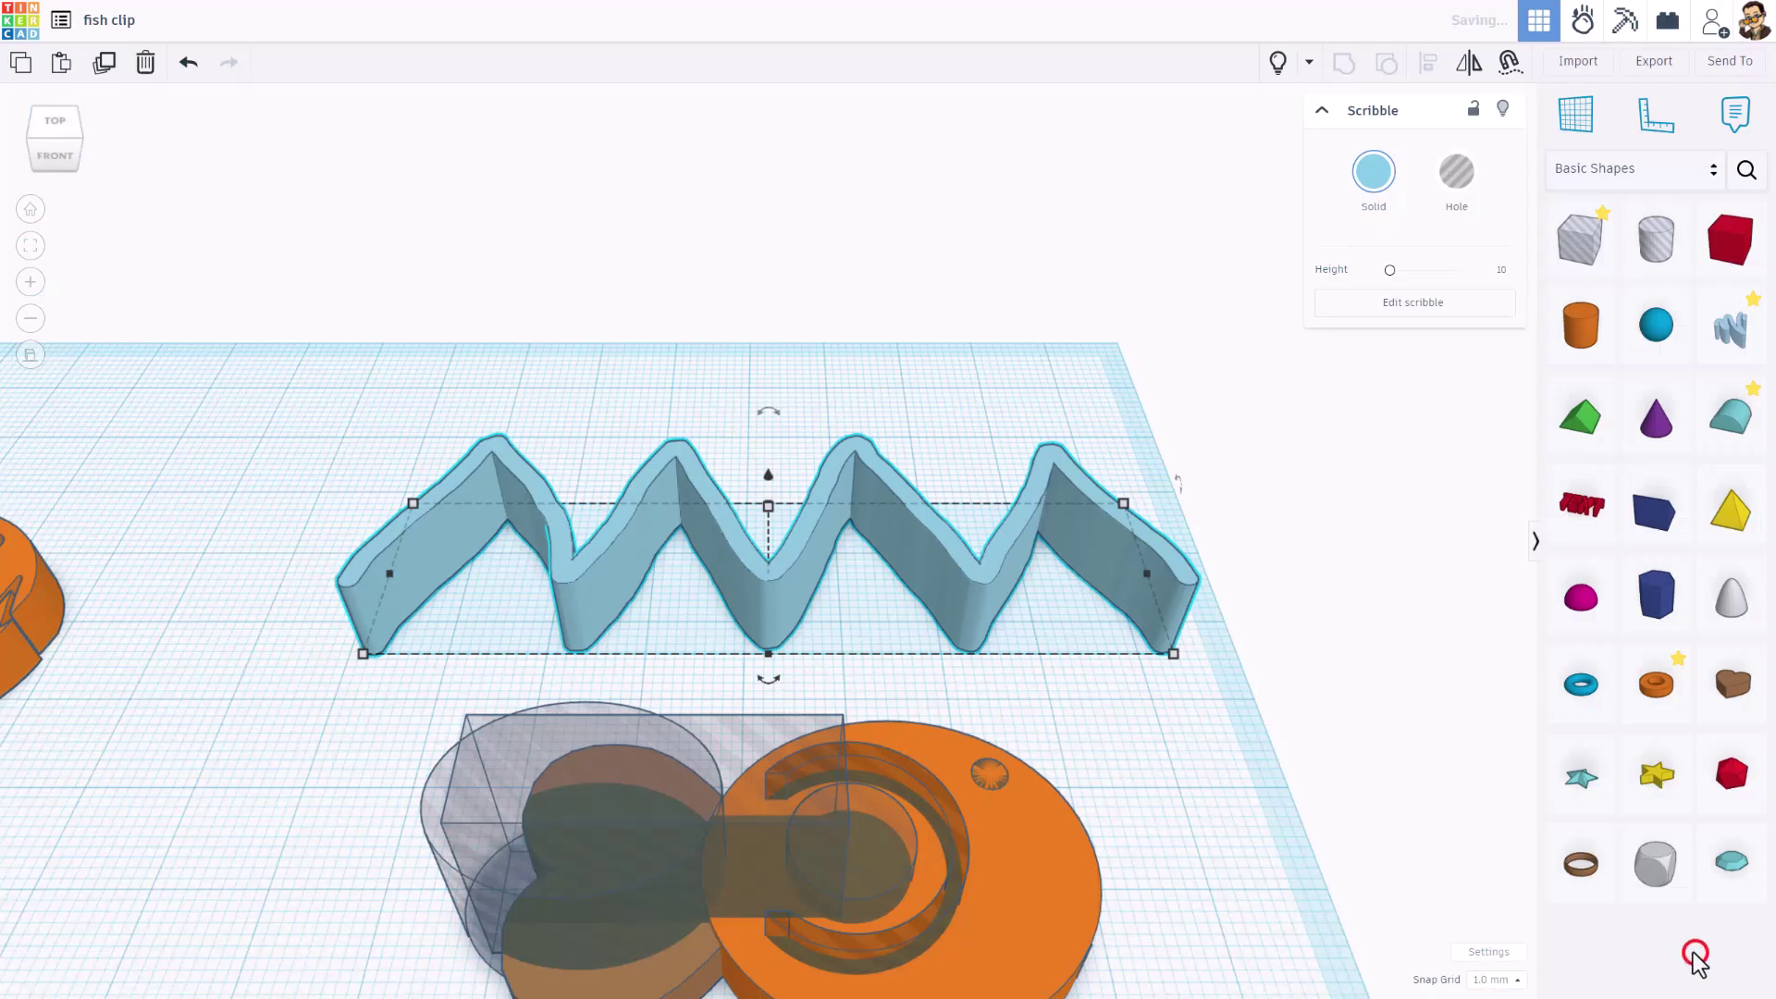
Move the zigzag scribble so that its left end overlaps the oval body, and turn it into a hole.
scroll(955, 721, "up", 4)
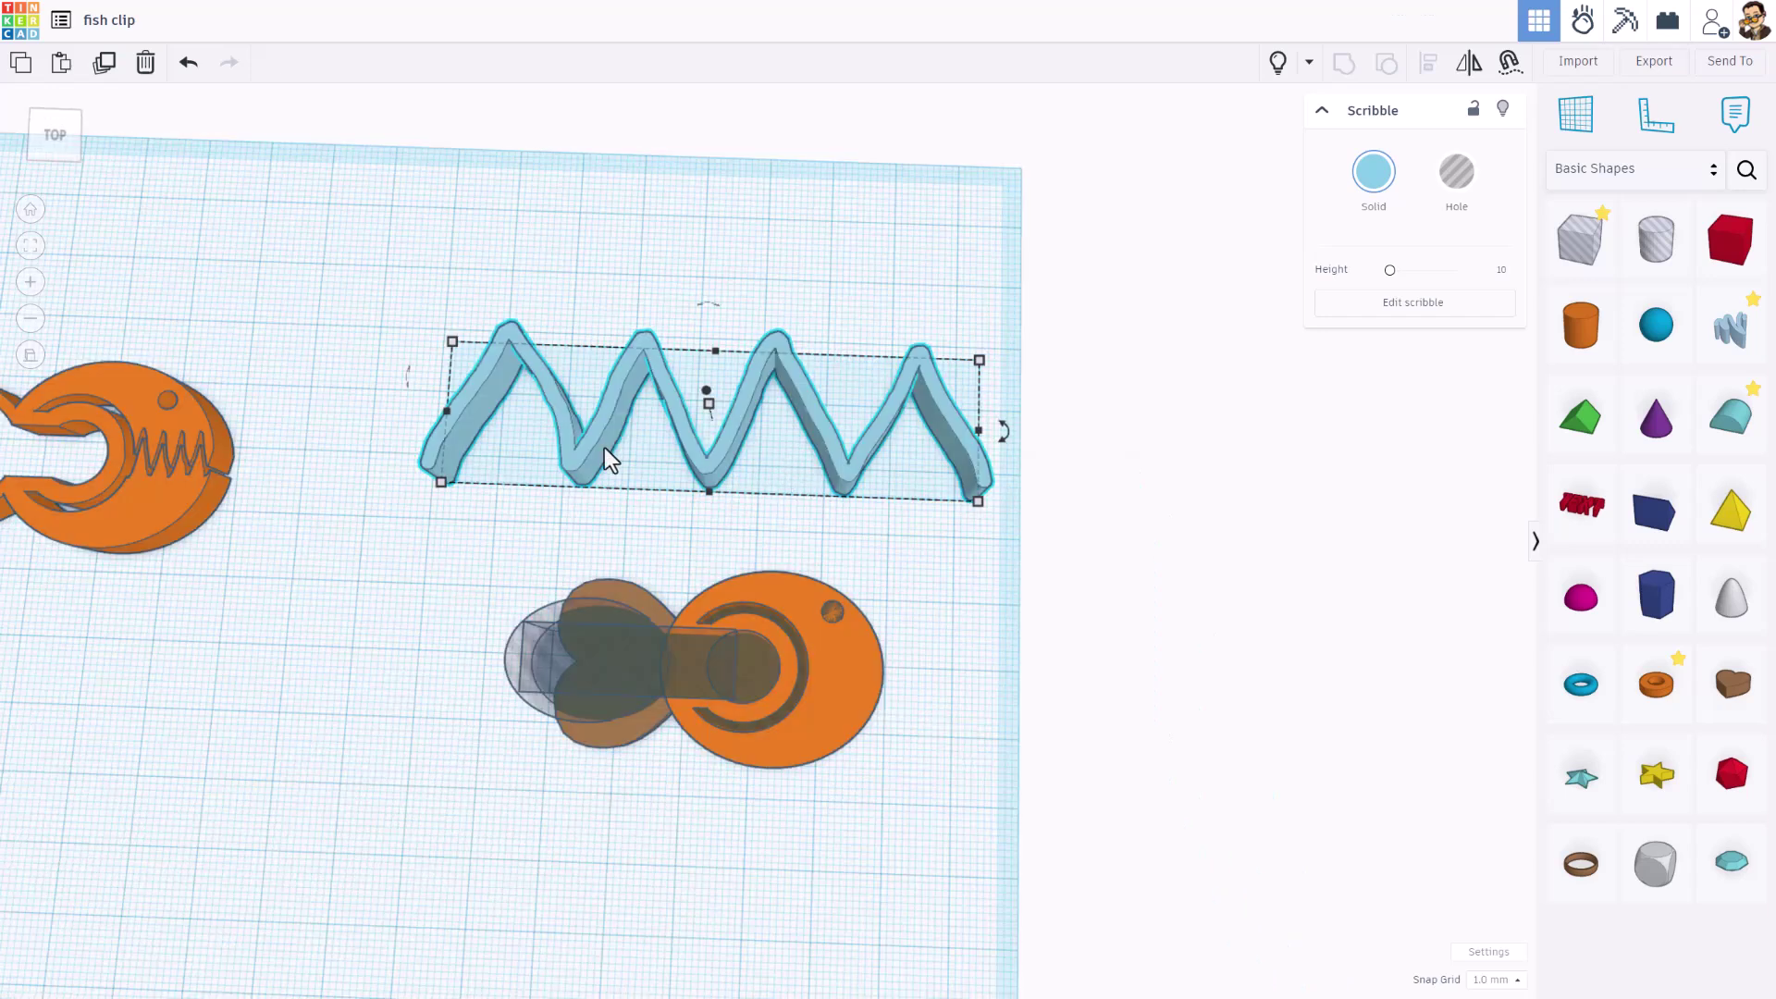
mouse_move(592, 447)
left_mouse_down()
mouse_move(843, 637)
mouse_move(981, 703)
left_mouse_up()
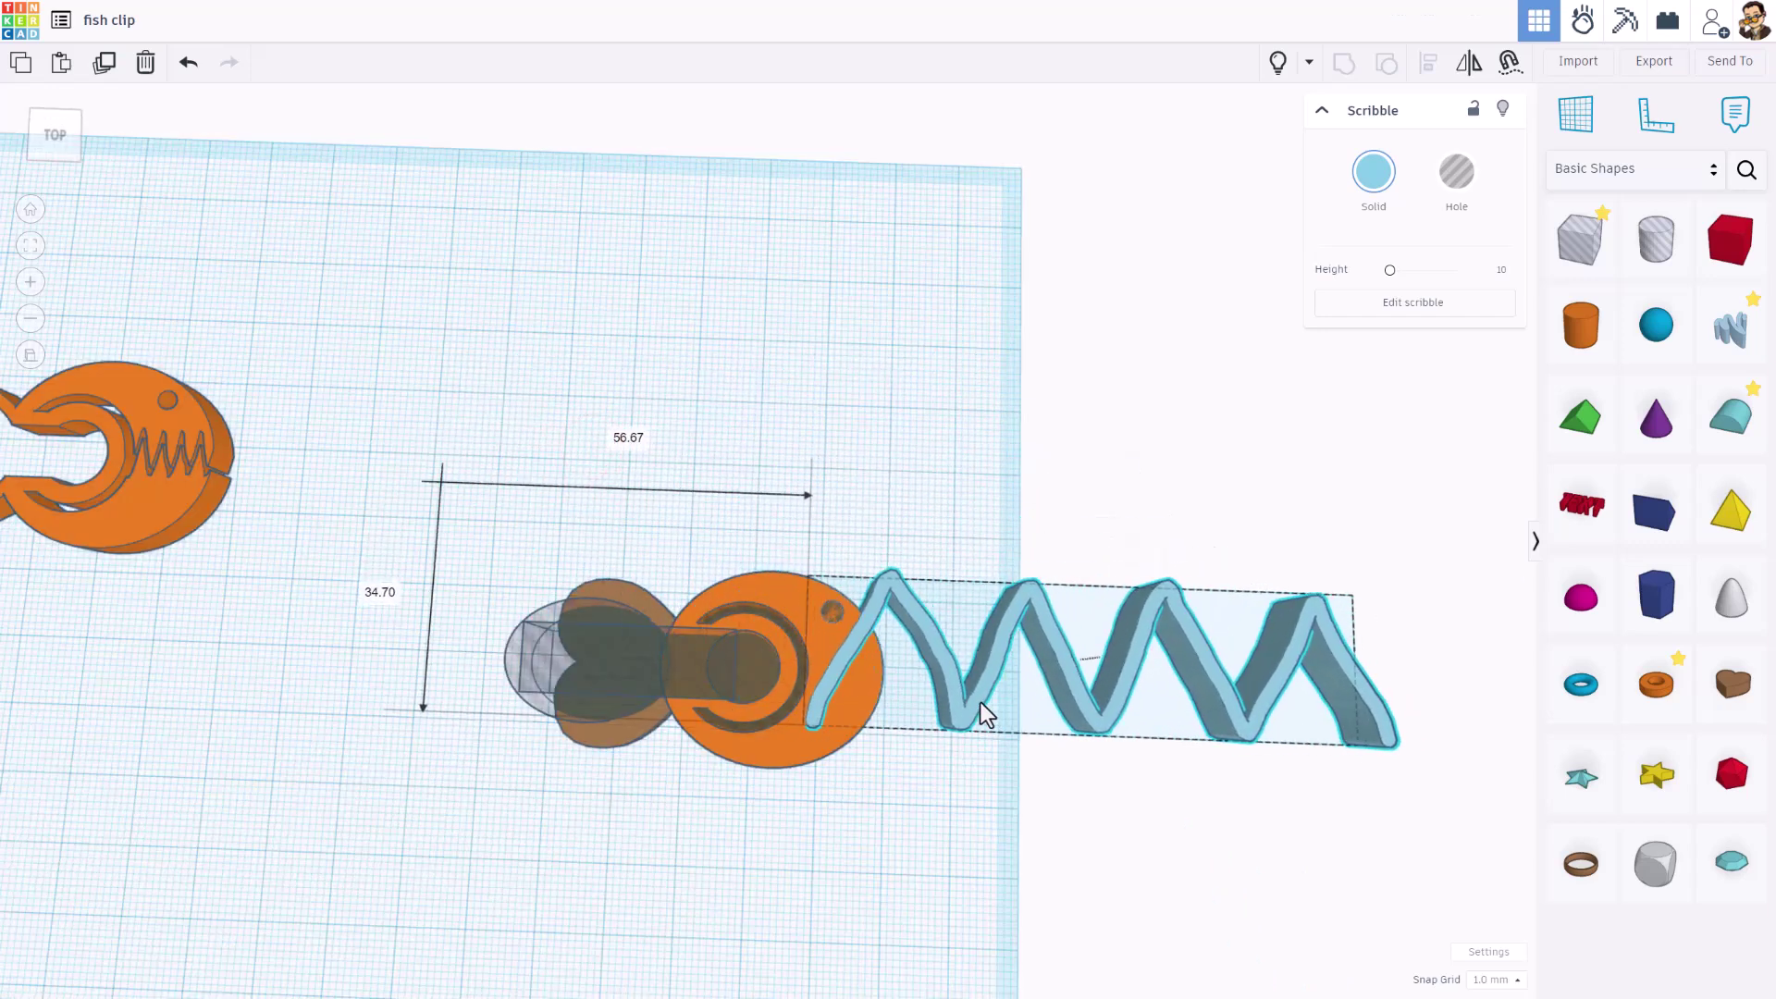
left_click(1455, 174)
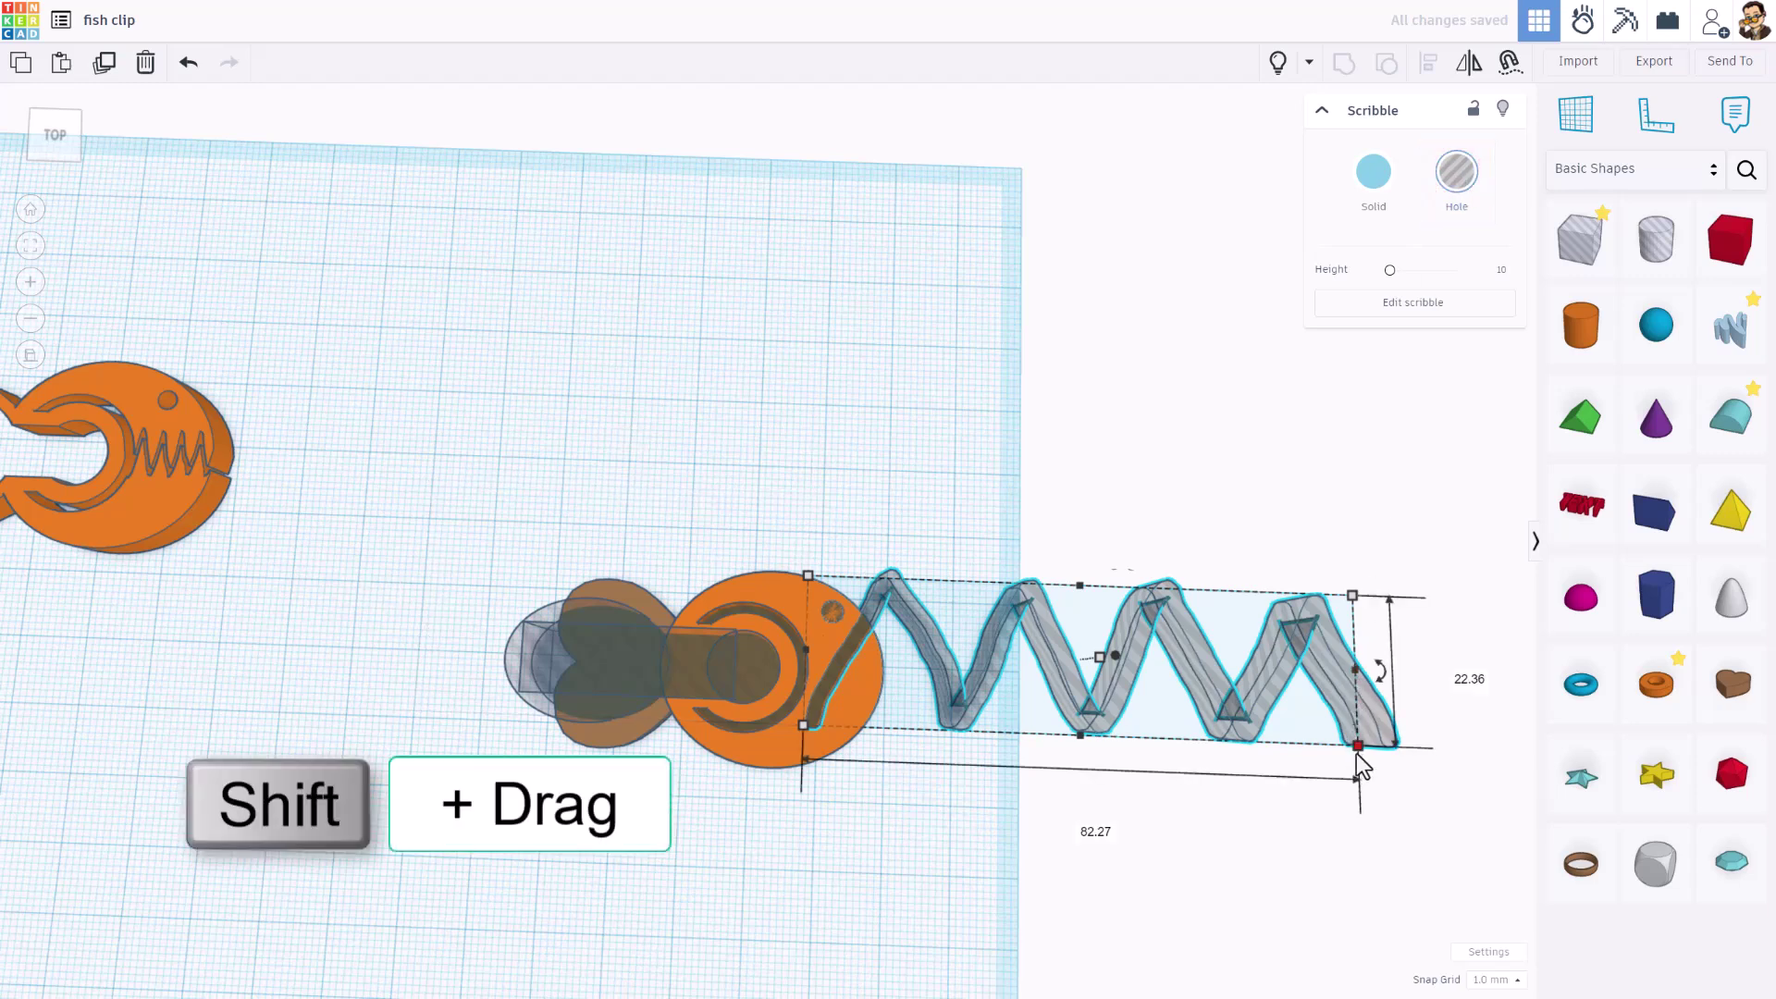
Scale the zigzag hole down proportionally and move it below the eye, across the oval body's outer right edge as a mouth.
mouse_move(1356, 749)
left_mouse_down("shift")
mouse_move(971, 657)
mouse_move(902, 620)
left_mouse_up("shift")
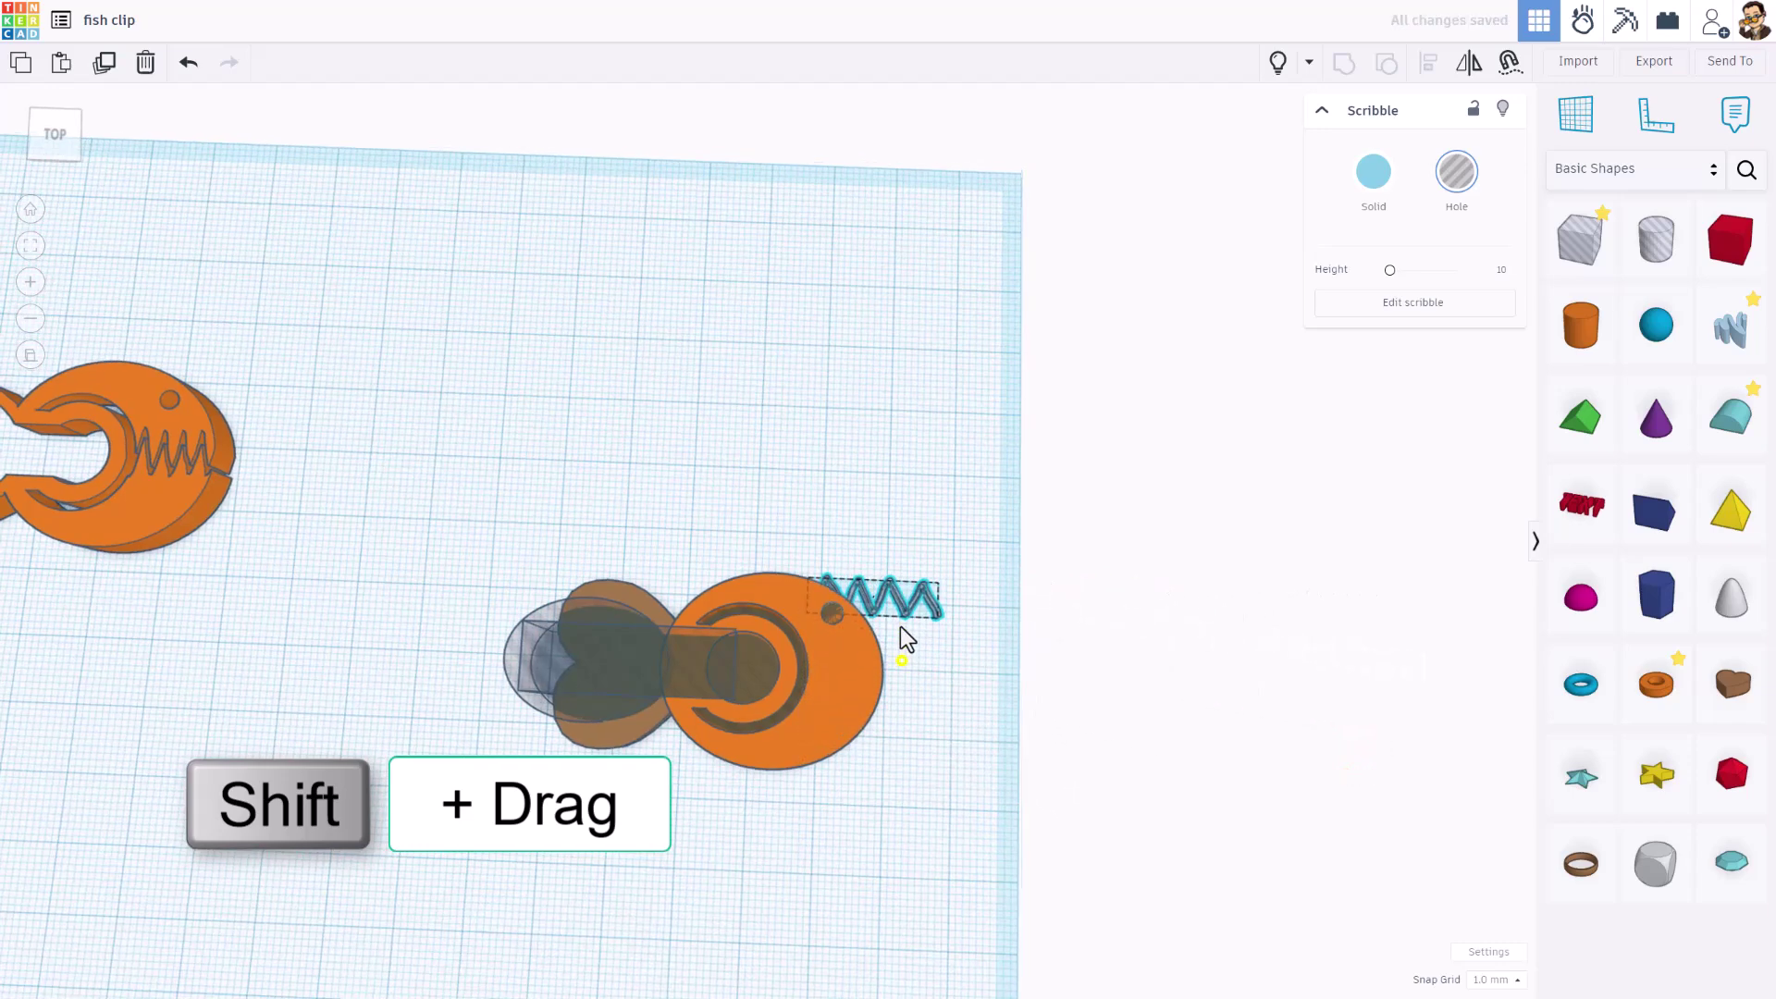
right_click_drag(900, 626, 897, 567)
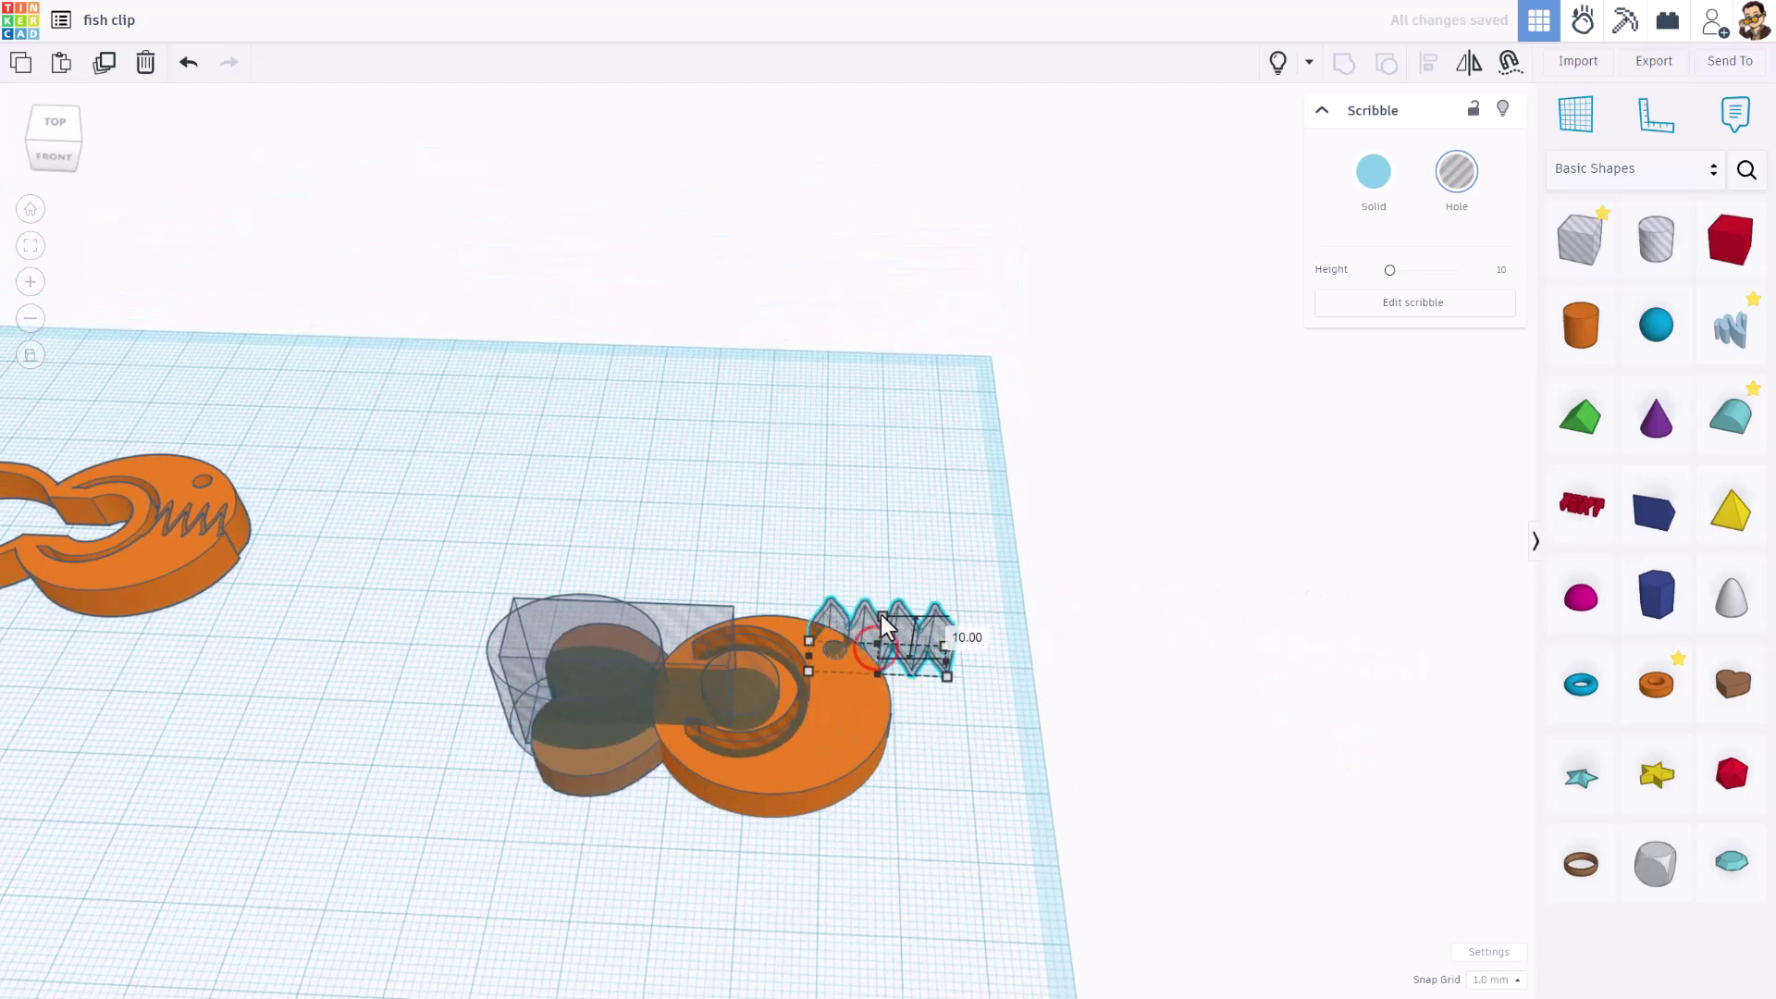
mouse_move(929, 631)
left_mouse_down()
mouse_move(925, 703)
mouse_move(906, 697)
left_mouse_up()
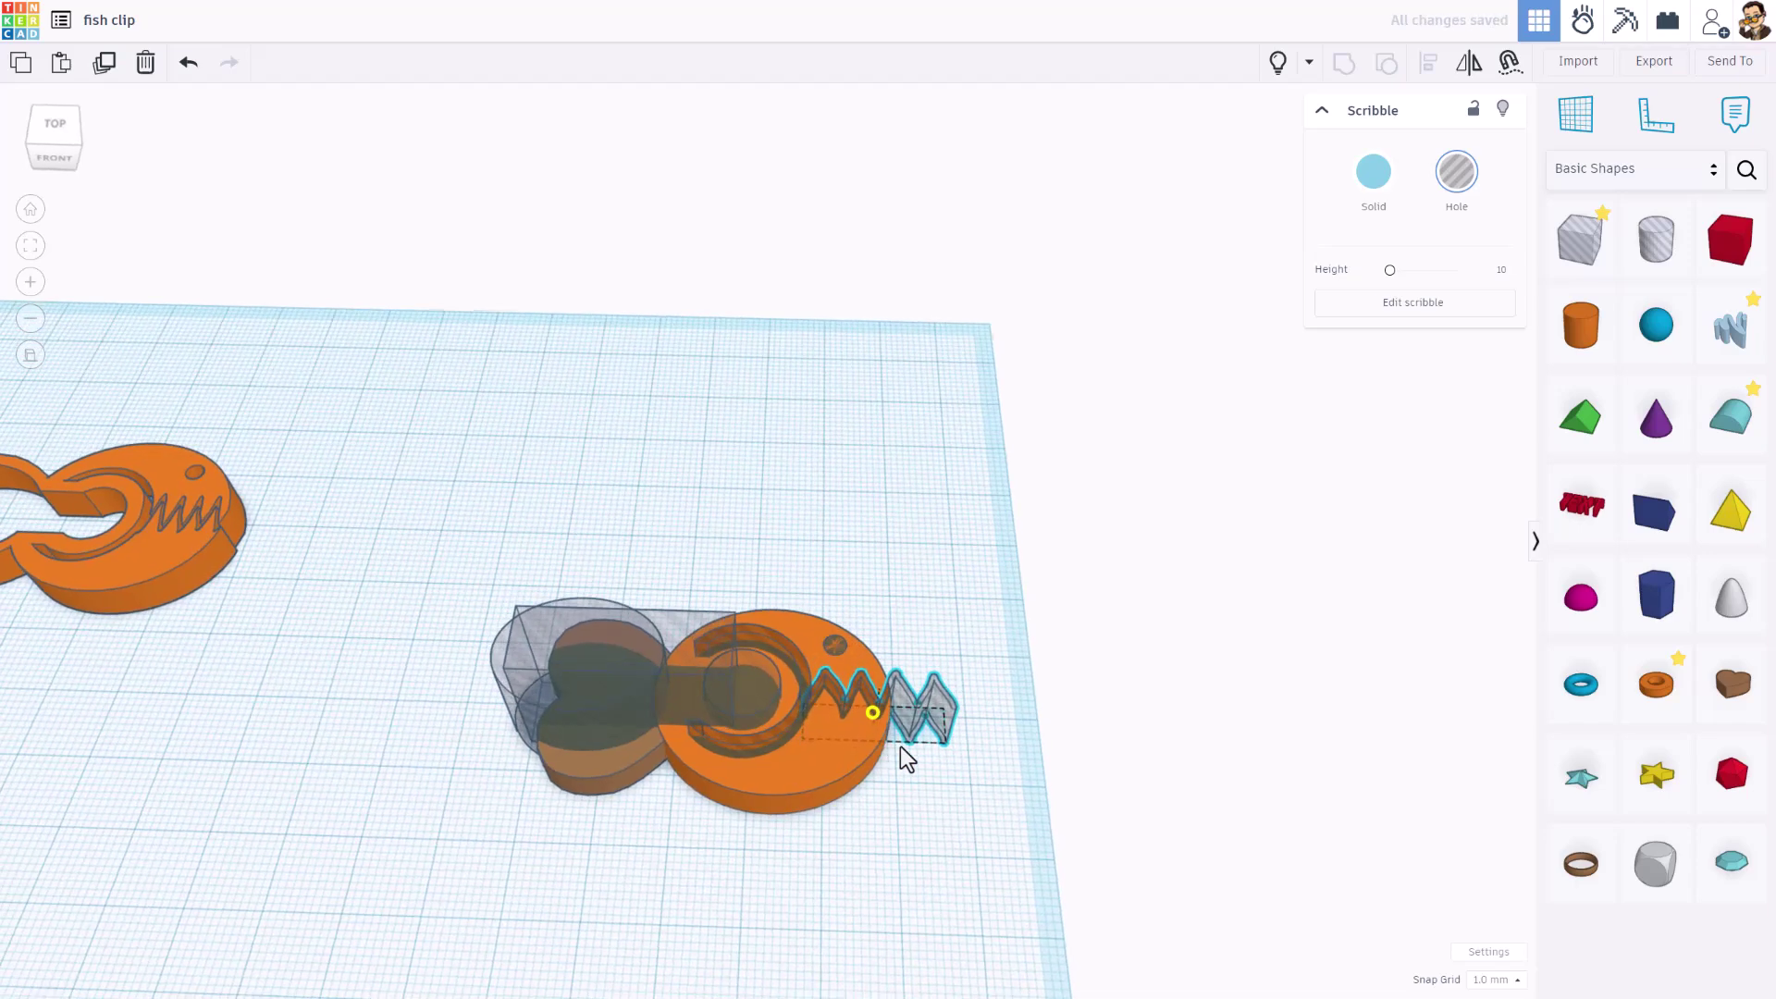
Move the zigzag hole farther into the oval body until only its end protrudes past the edge, keeping it 15.72 mm wide.
scroll(900, 747, "up", 5)
scroll(900, 747, "down", 1)
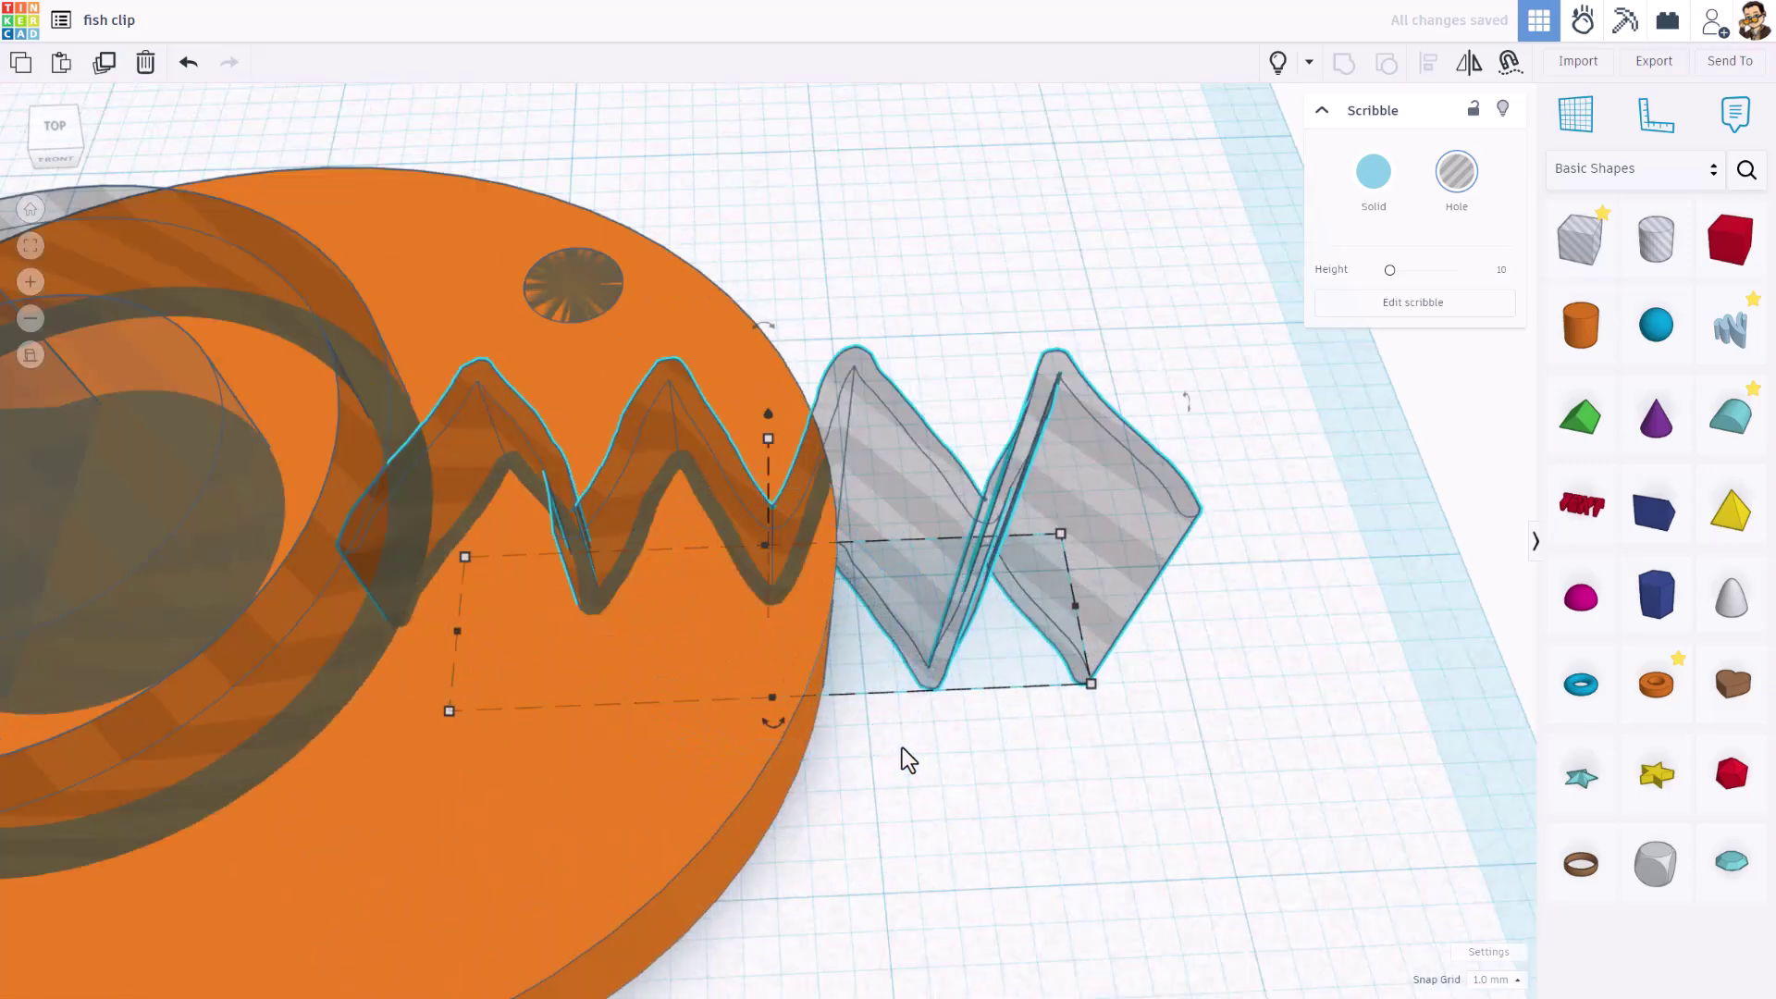
mouse_move(1012, 652)
left_mouse_down()
mouse_move(932, 651)
mouse_move(978, 652)
mouse_move(924, 667)
left_mouse_up()
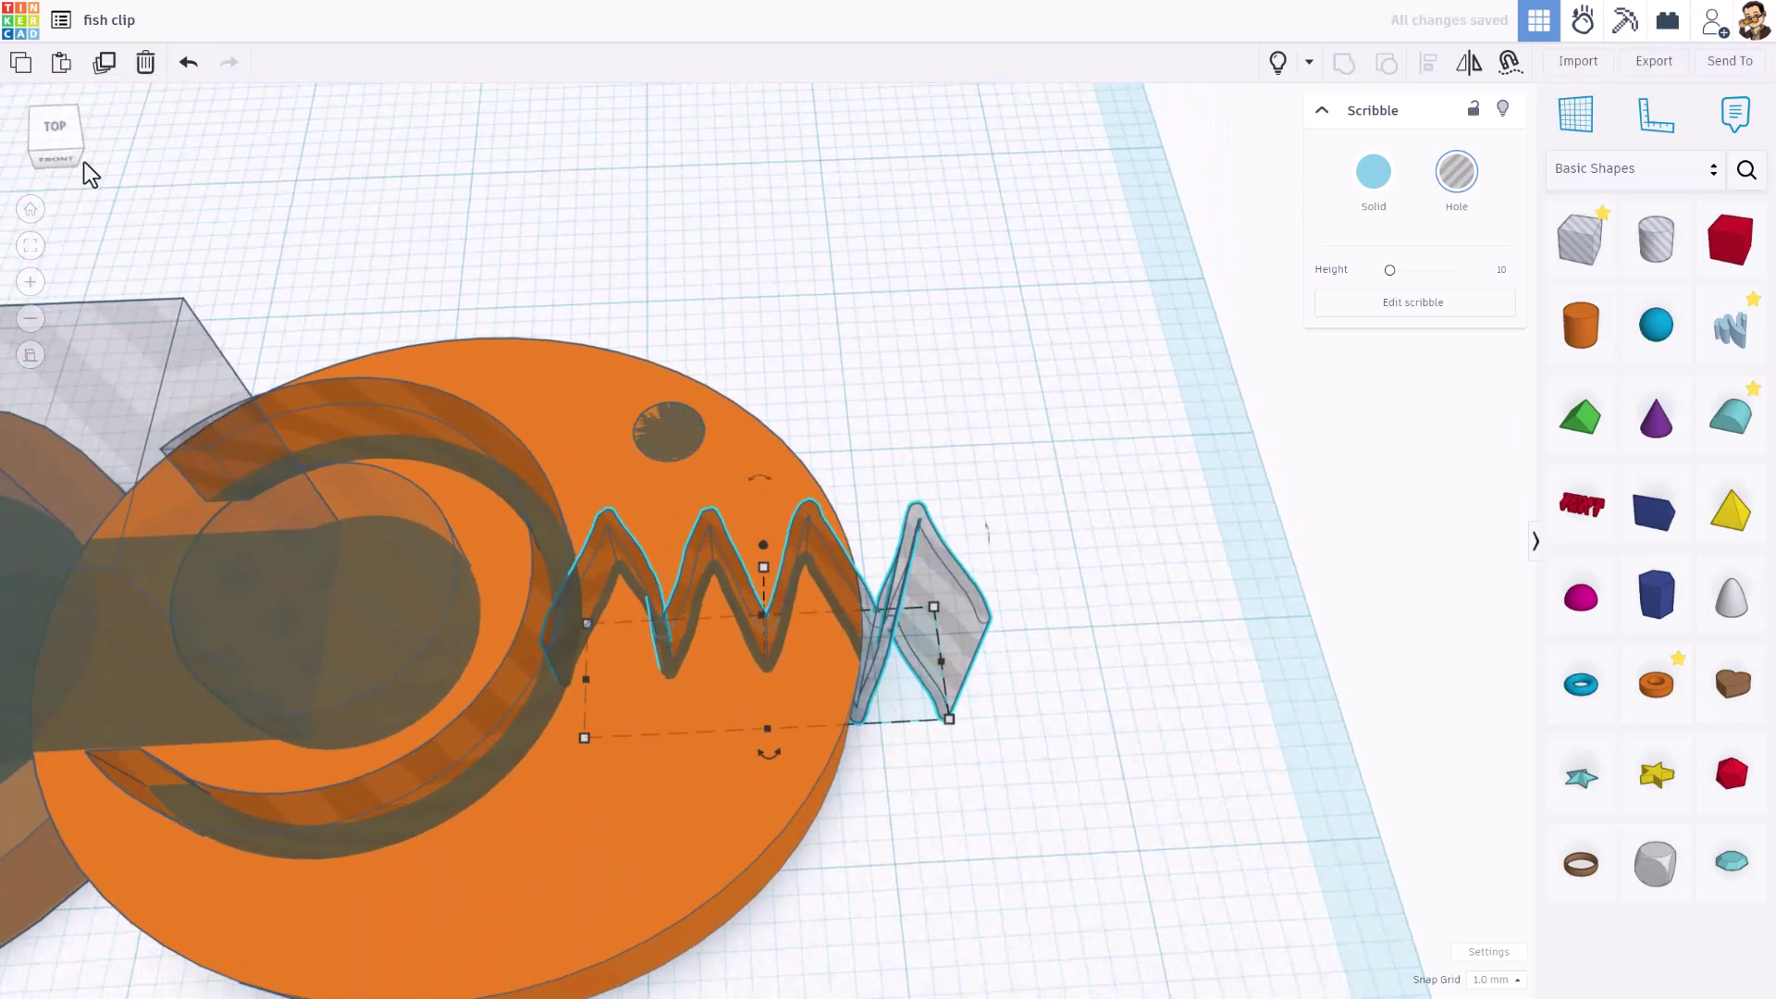
left_click(64, 128)
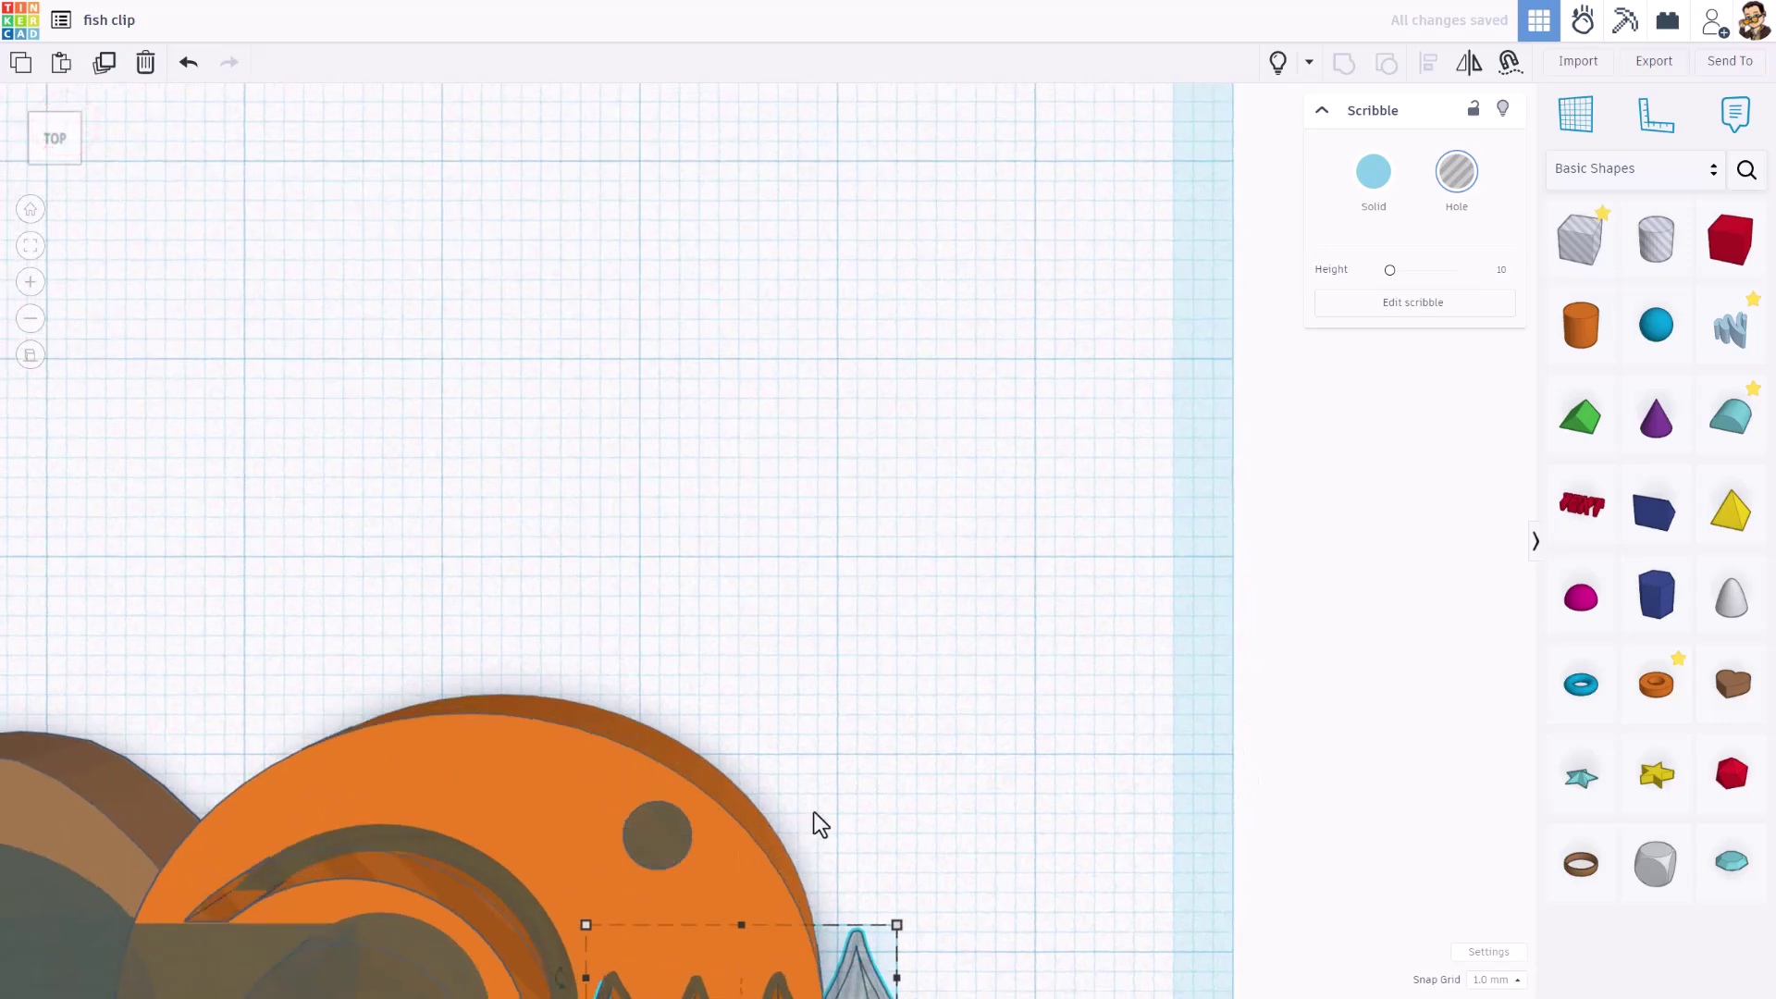
key("f")
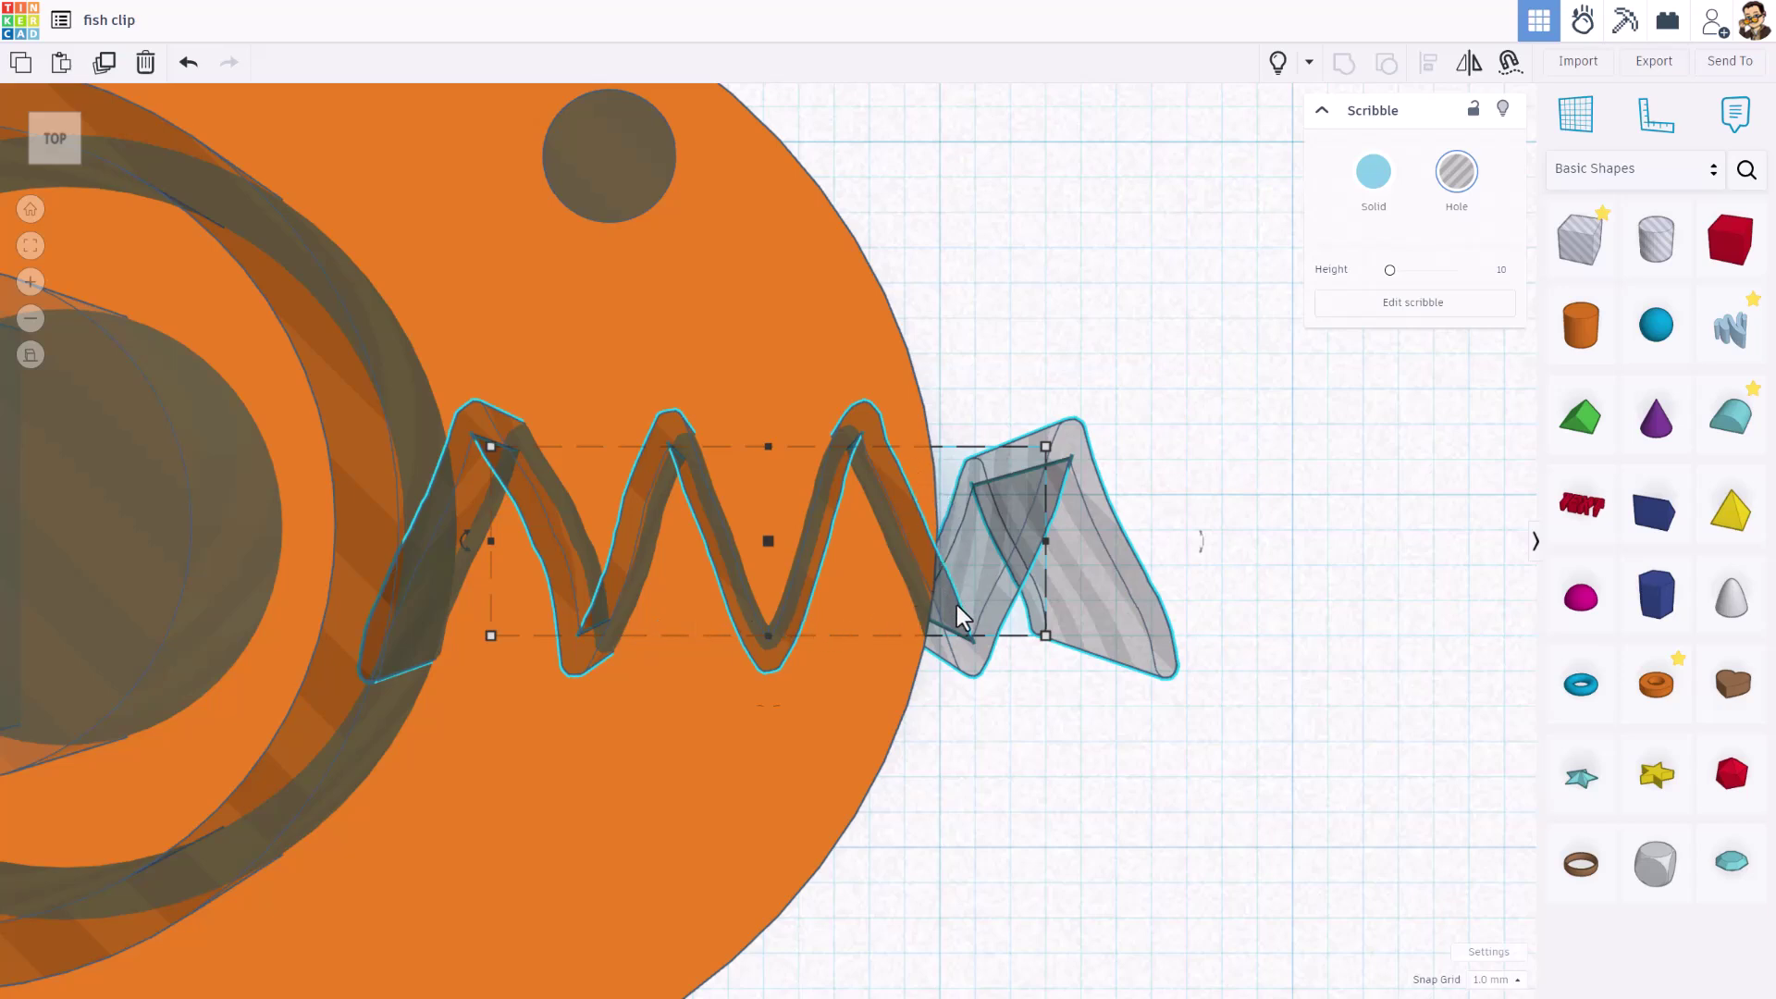
mouse_move(1046, 545)
left_mouse_down()
mouse_move(1013, 548)
mouse_move(1066, 542)
mouse_move(1009, 558)
left_mouse_up()
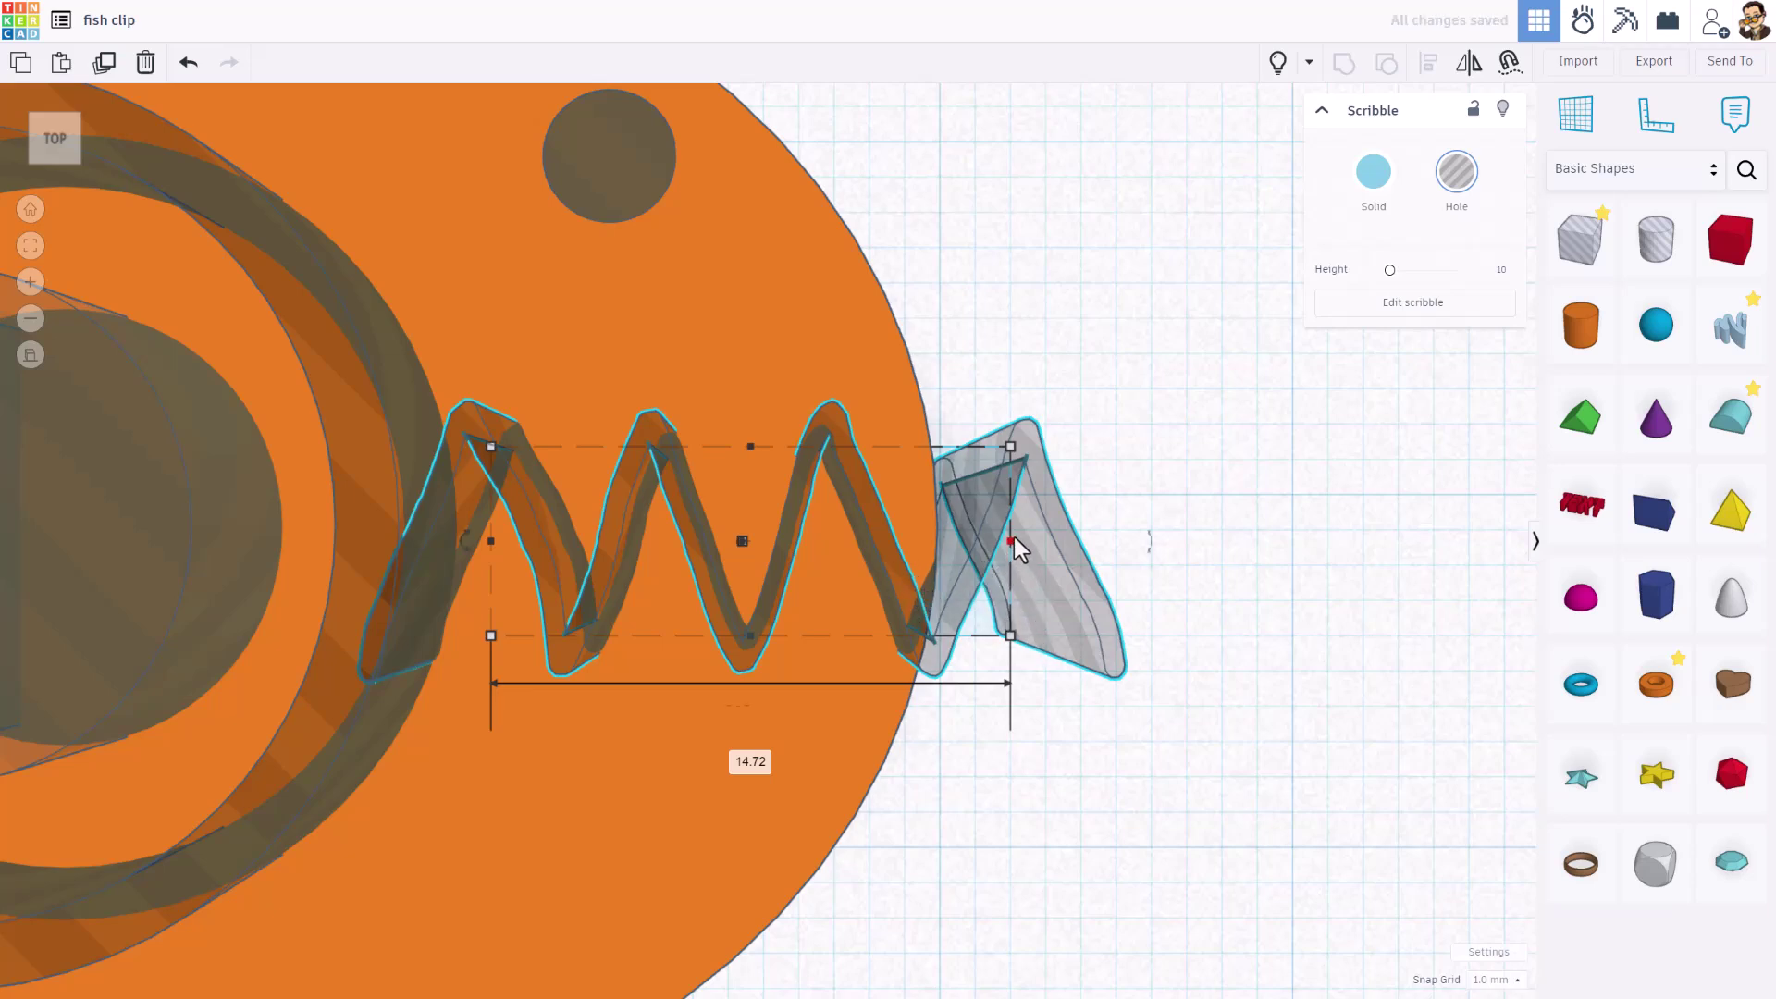
left_click_drag(1011, 541, 1045, 541)
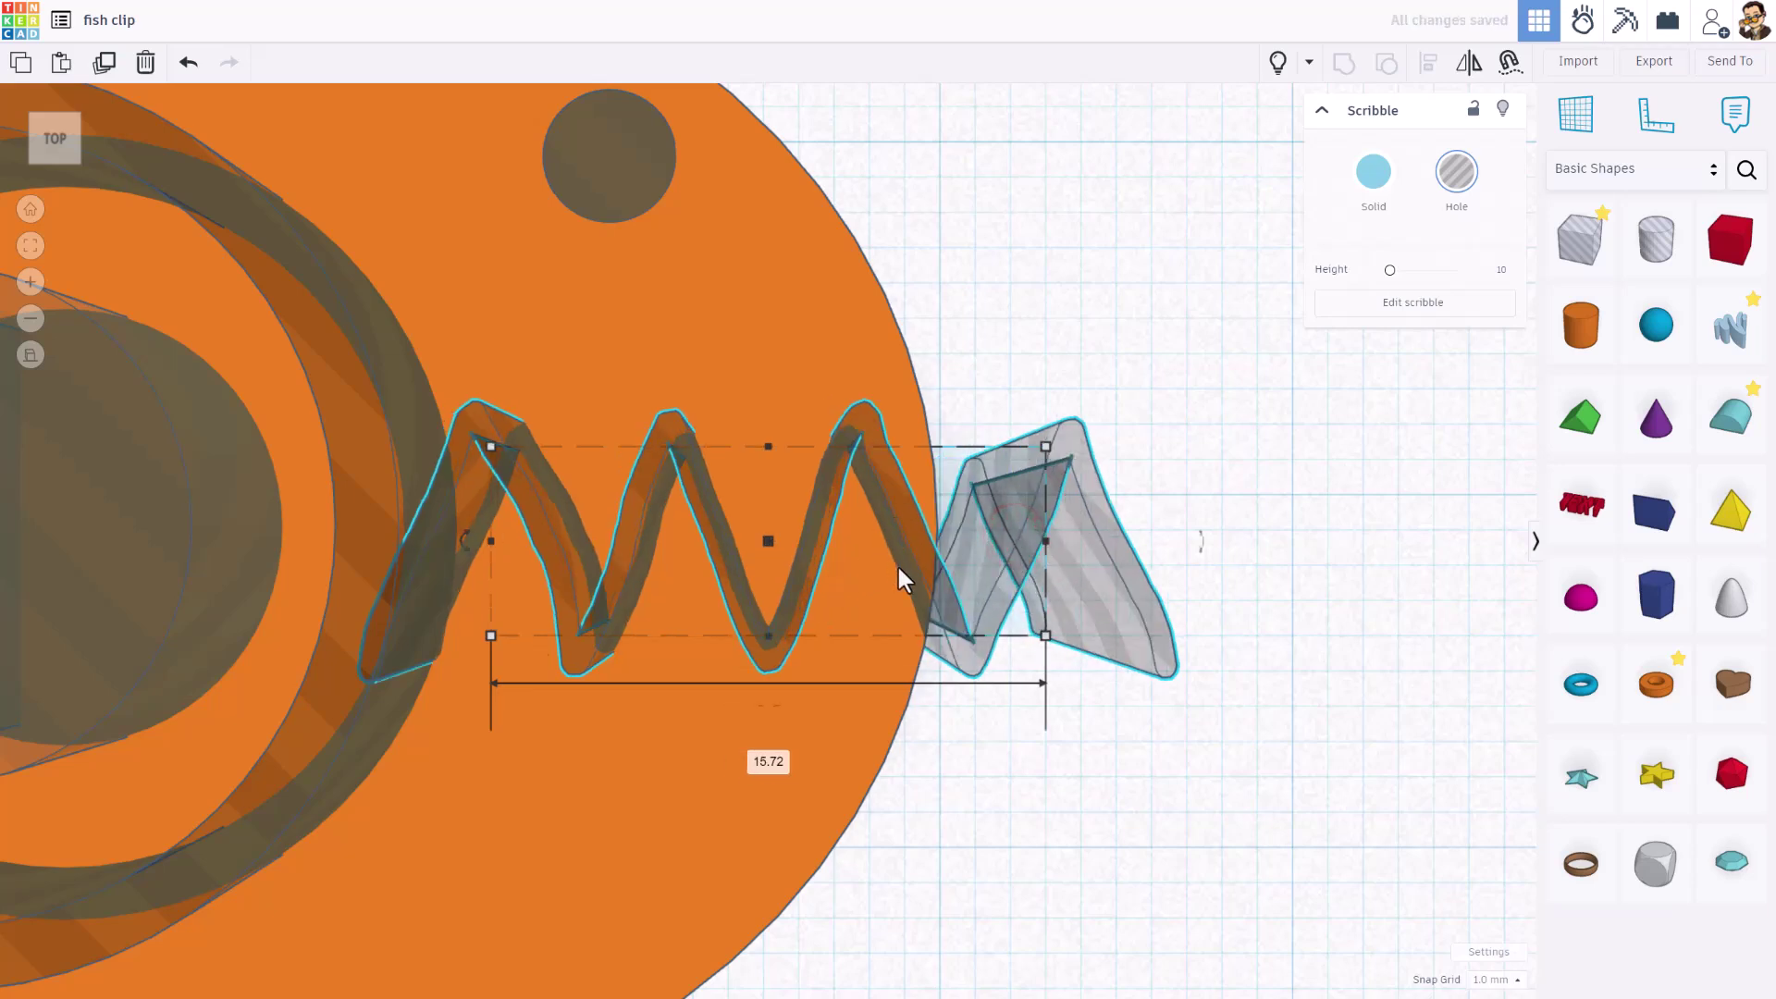
Group all the fish's solid and hole shapes so that the clip opening, eye and zigzag mouth are cut out.
scroll(897, 568, "down", 8)
mouse_move(173, 260)
left_mouse_down()
mouse_move(452, 653)
mouse_move(1032, 795)
left_mouse_up()
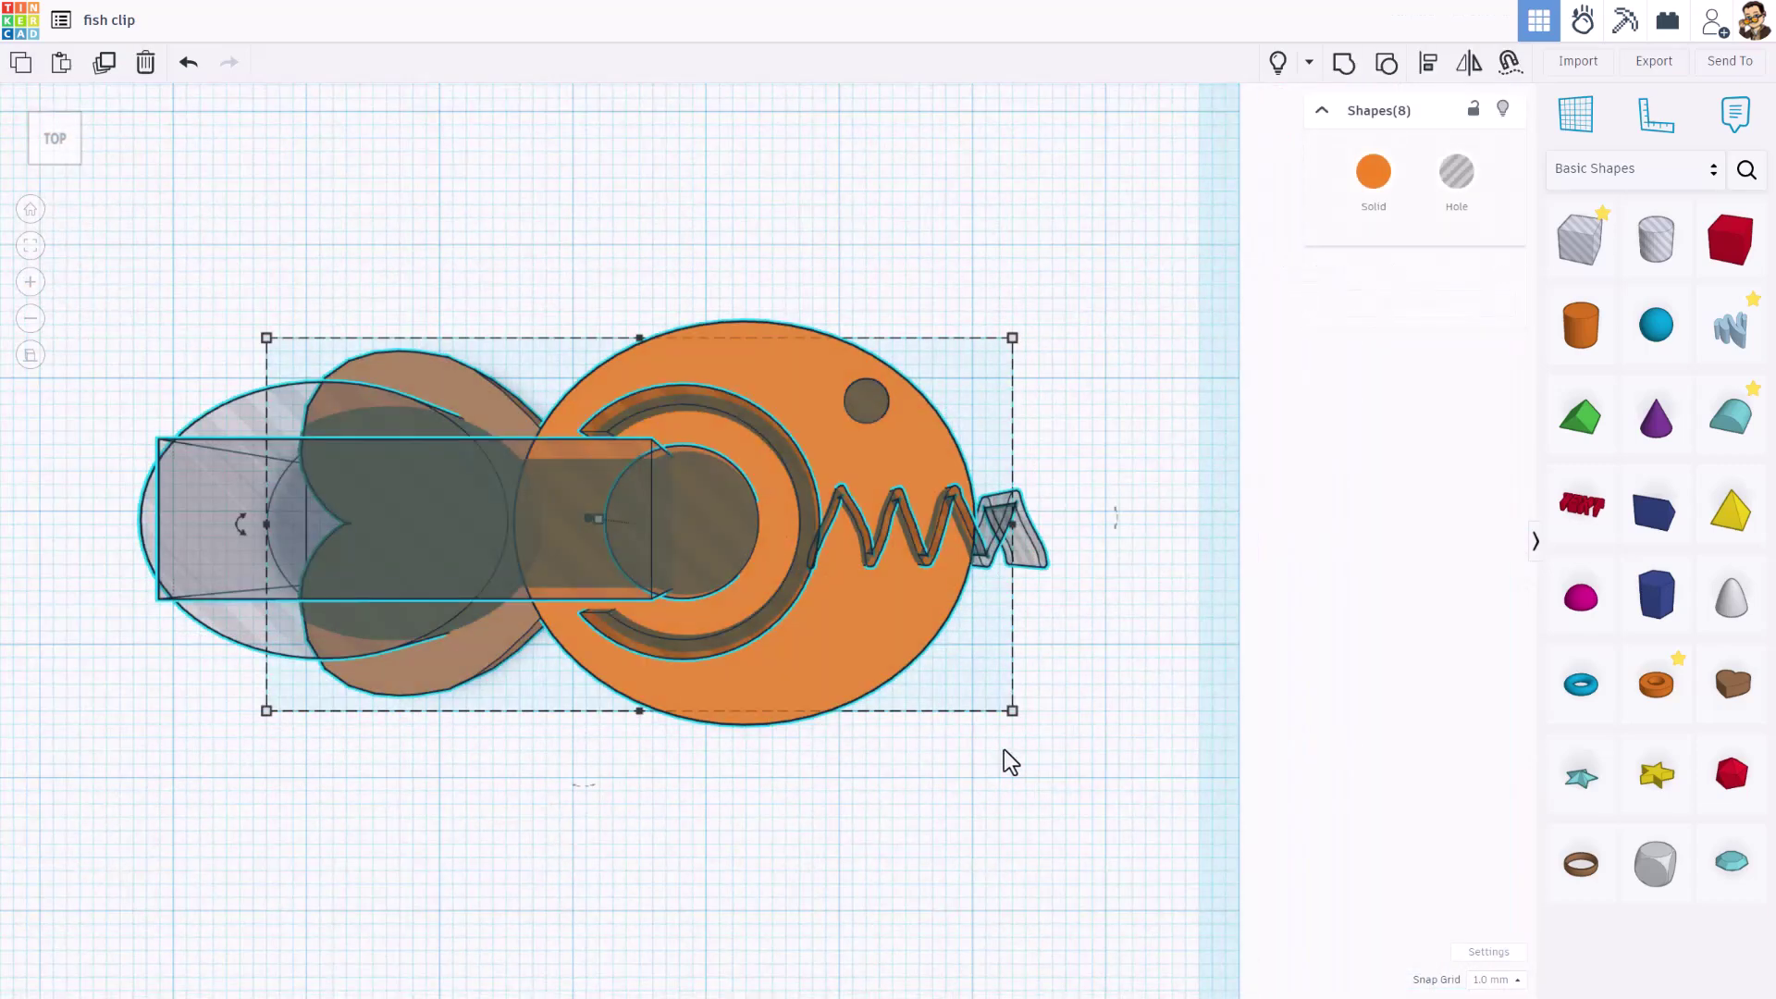
key("ctrl+g")
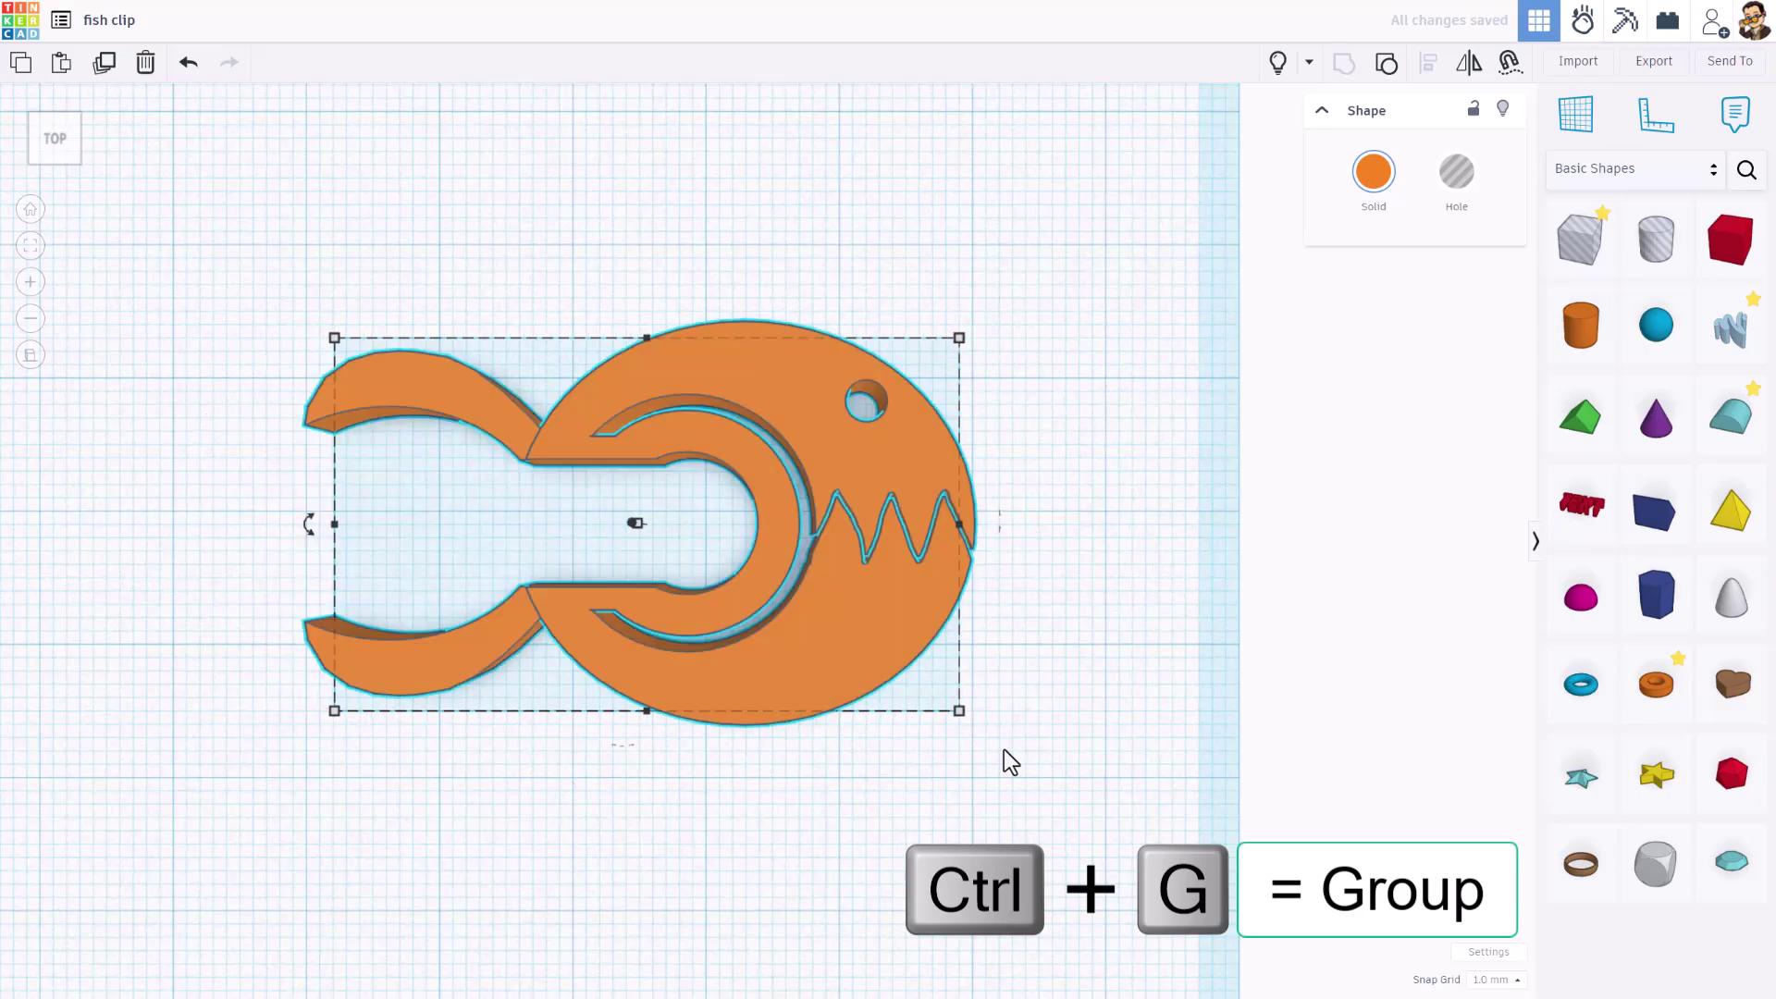
right_click_drag(1001, 742, 981, 674)
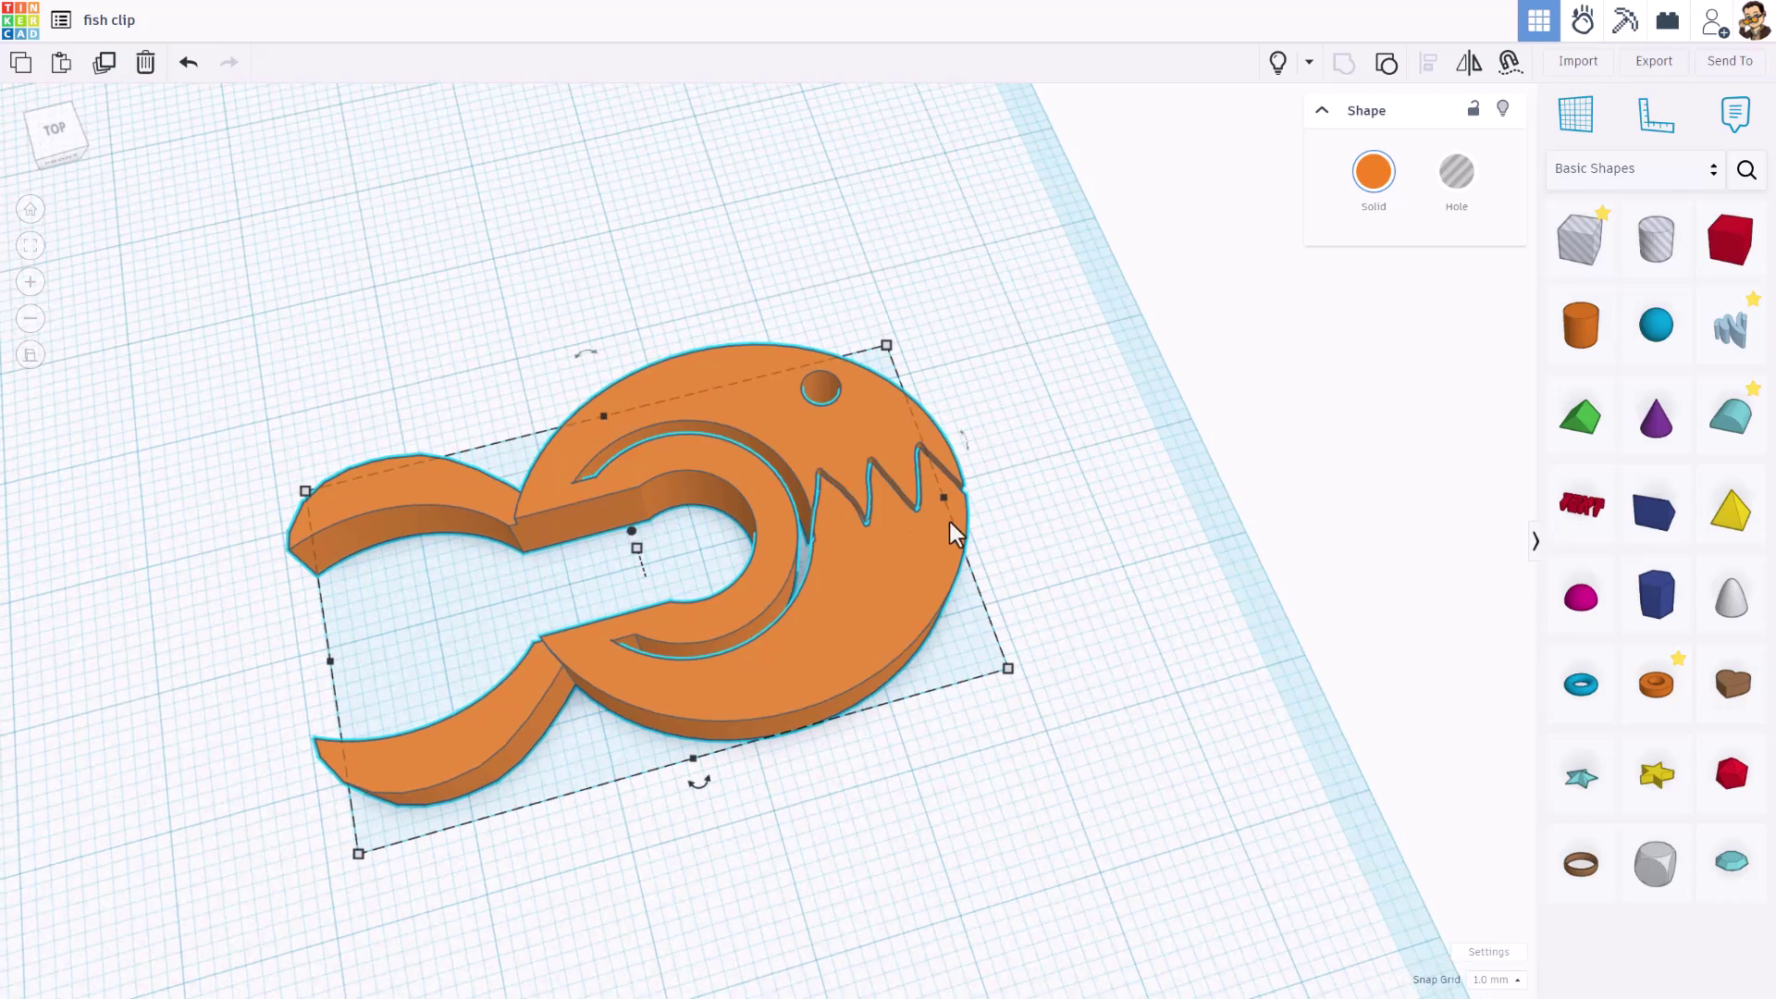
scroll(911, 532, "up", 5)
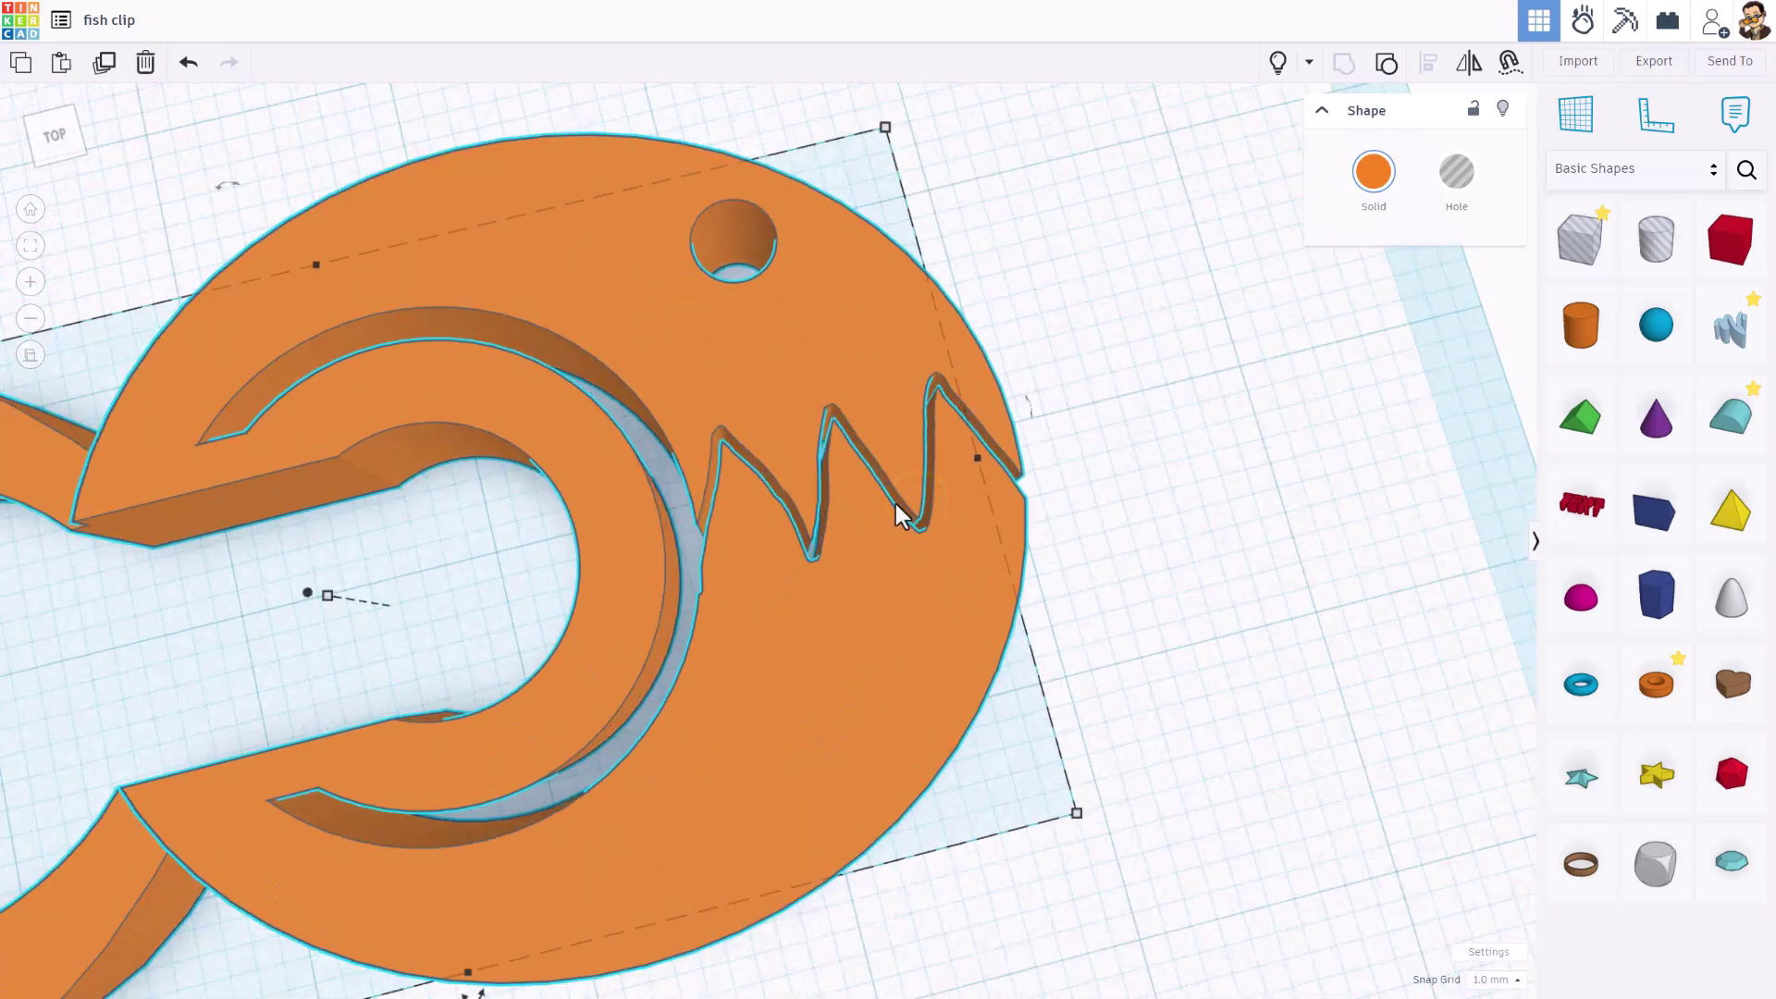
scroll(735, 555, "down", 5)
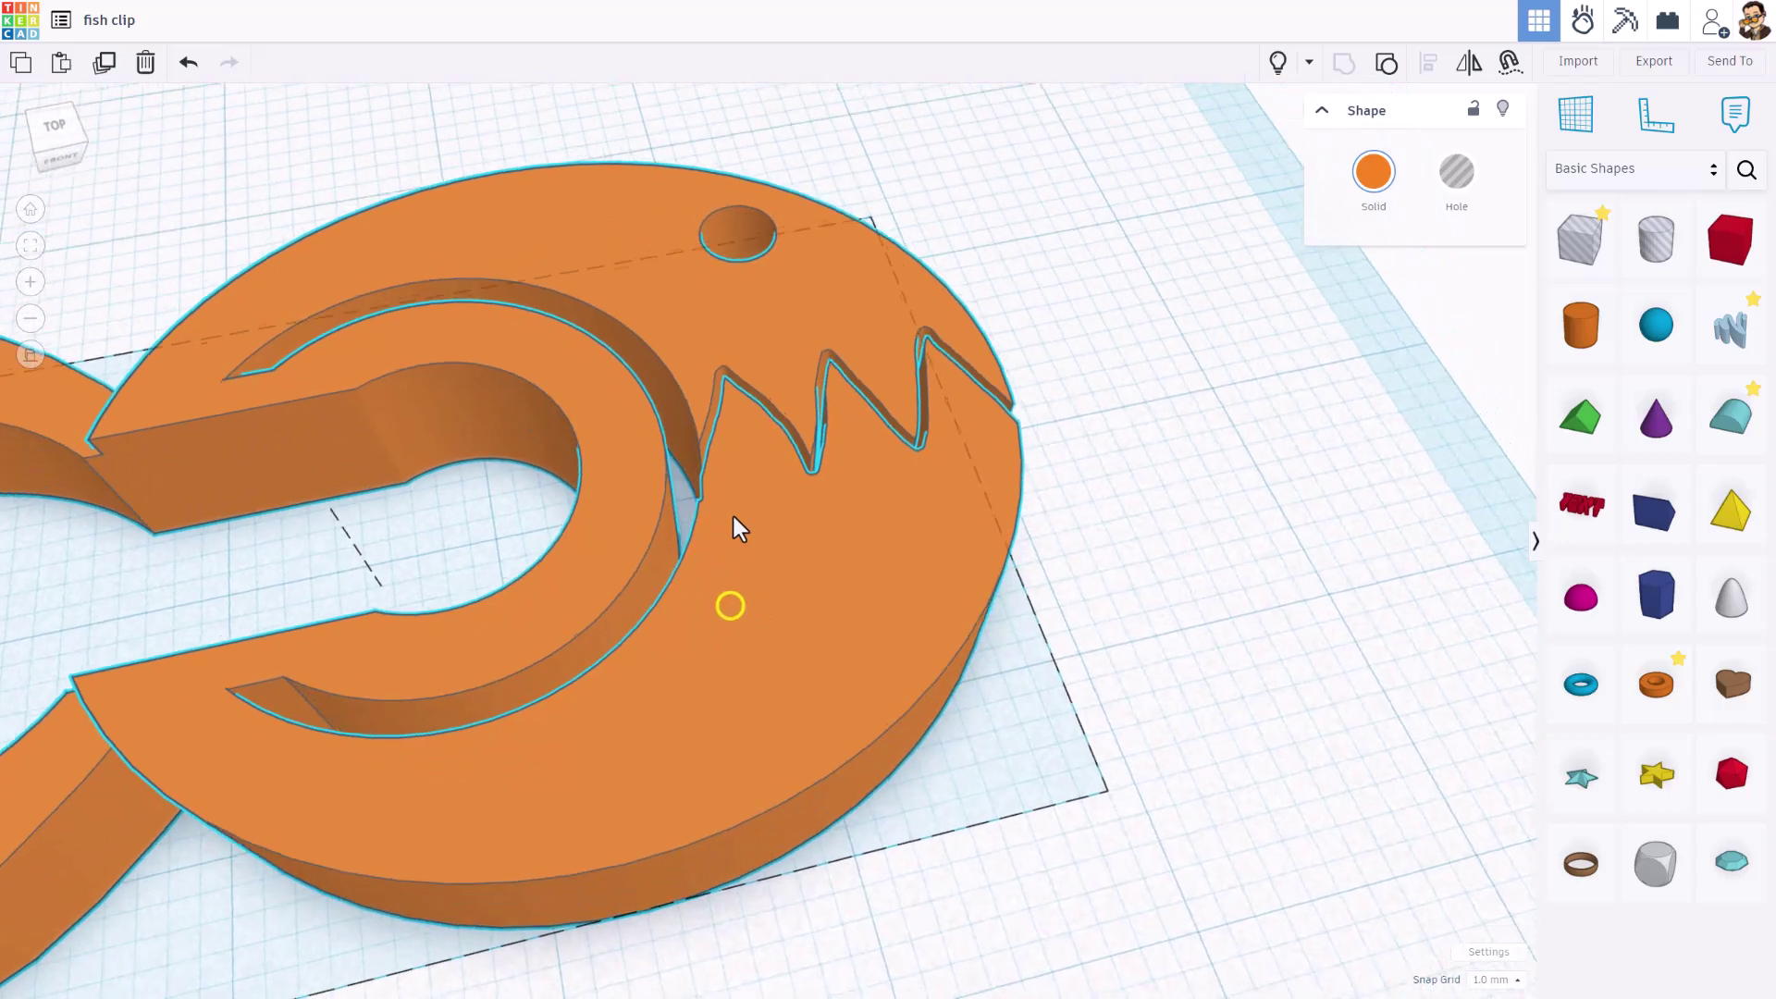
Set the heart tail's height to 6 mm inside the grouped fish, and leave the group.
right_click_drag(735, 521, 400, 682)
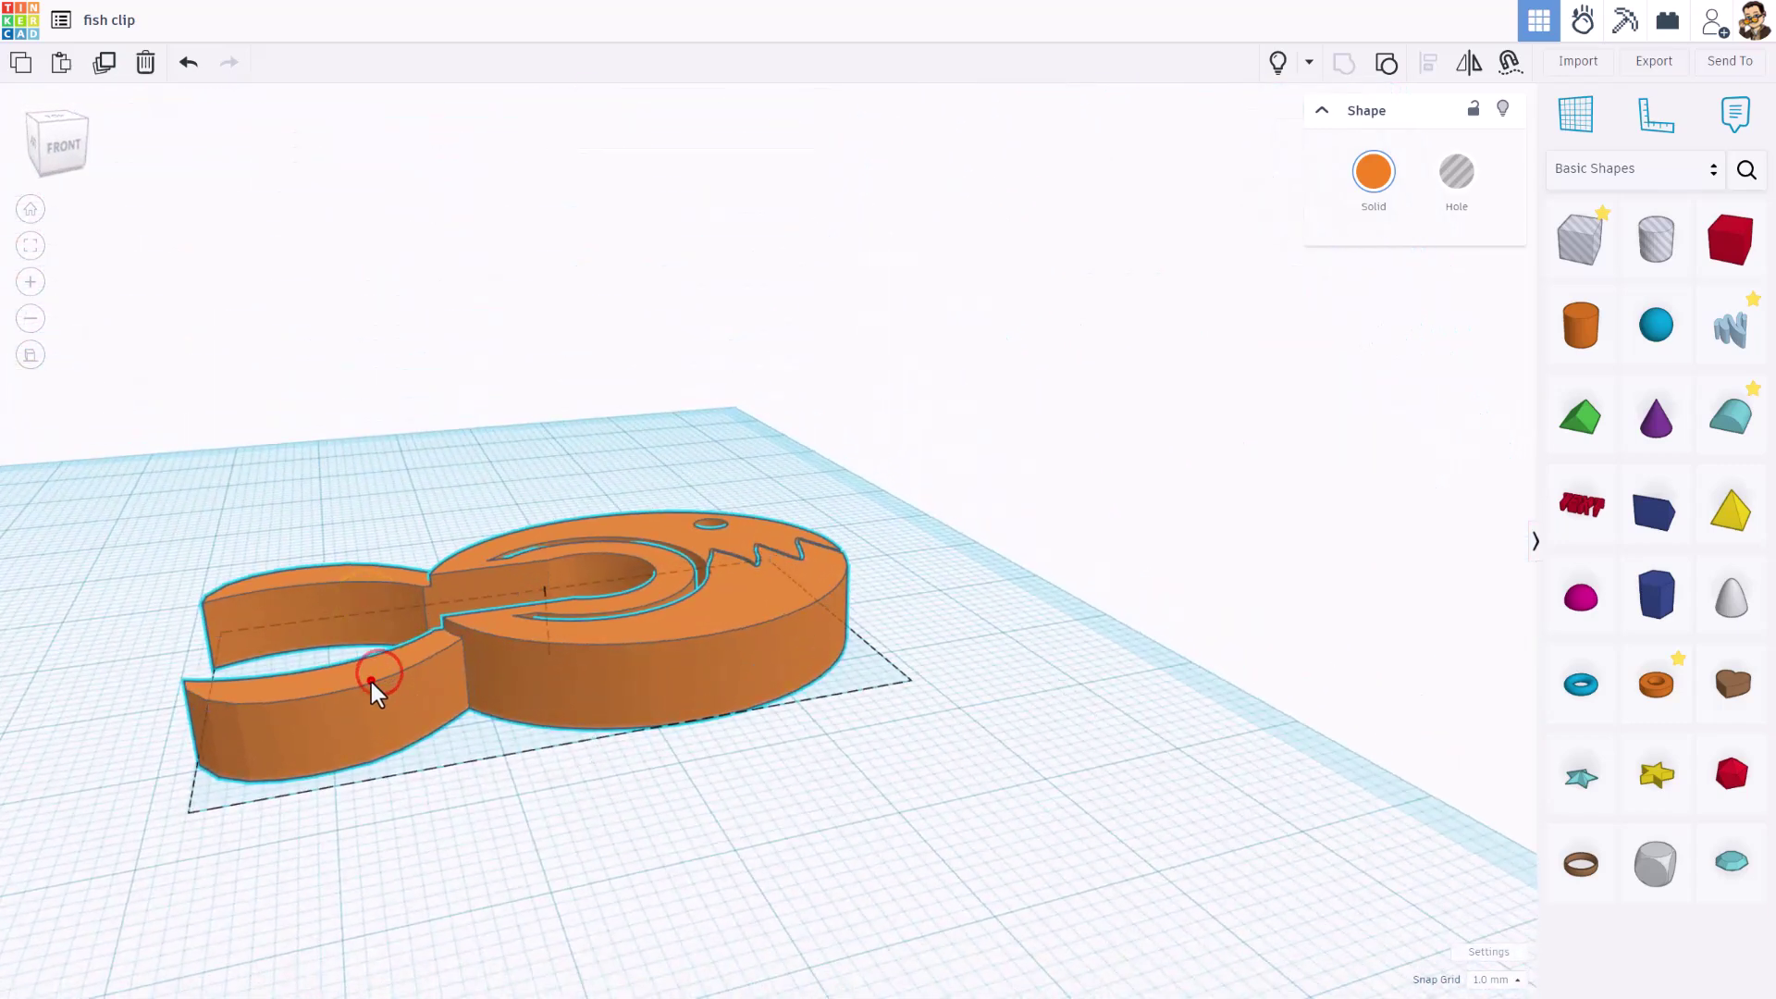
double_click(370, 681)
left_click(365, 688)
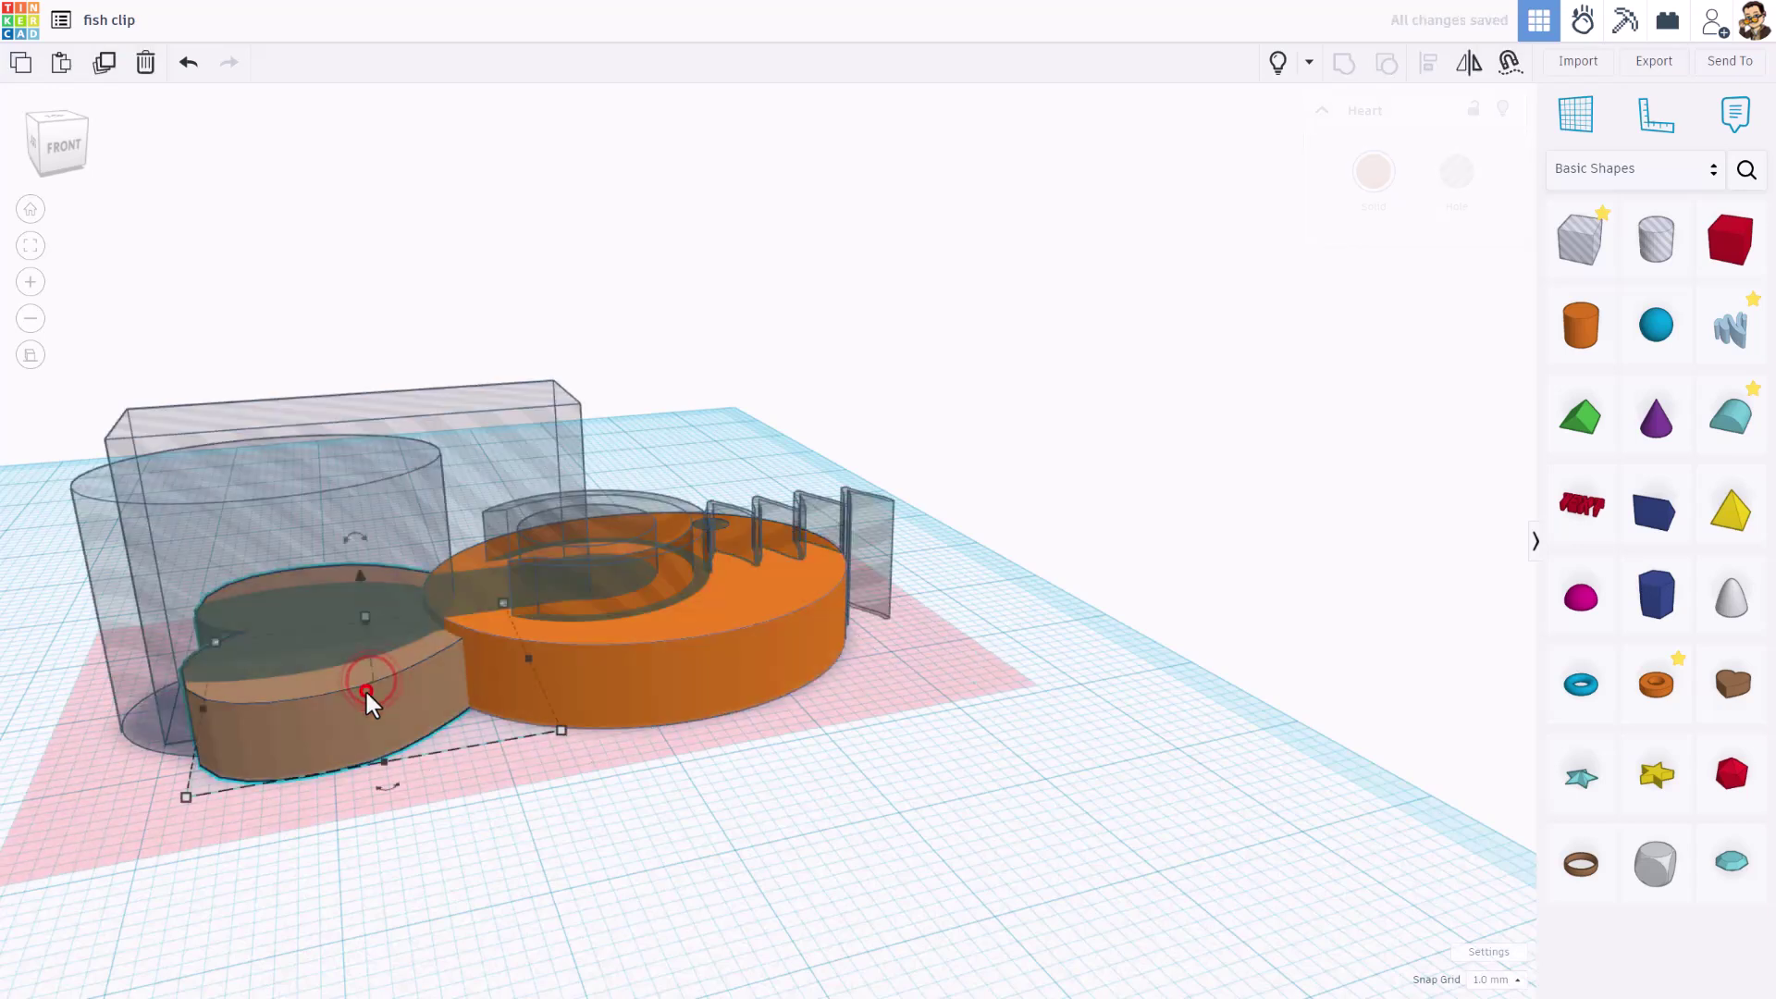
left_click(365, 616)
left_click(442, 649)
type("6")
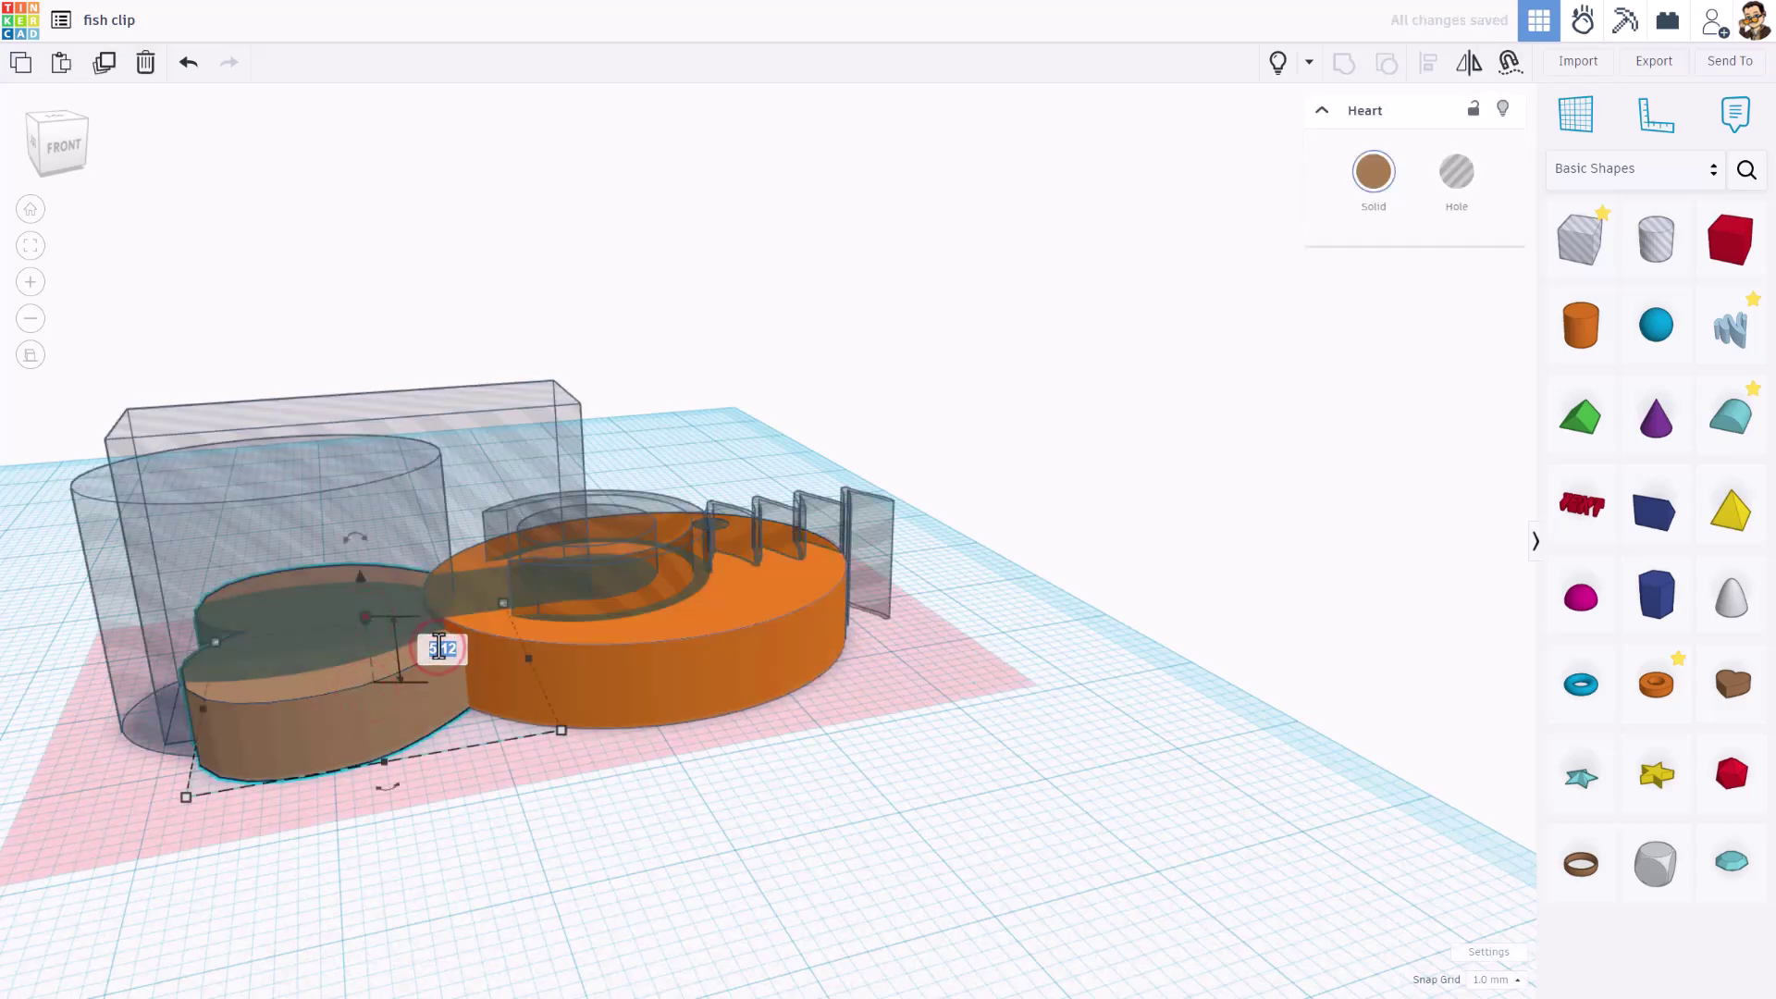
key("Return")
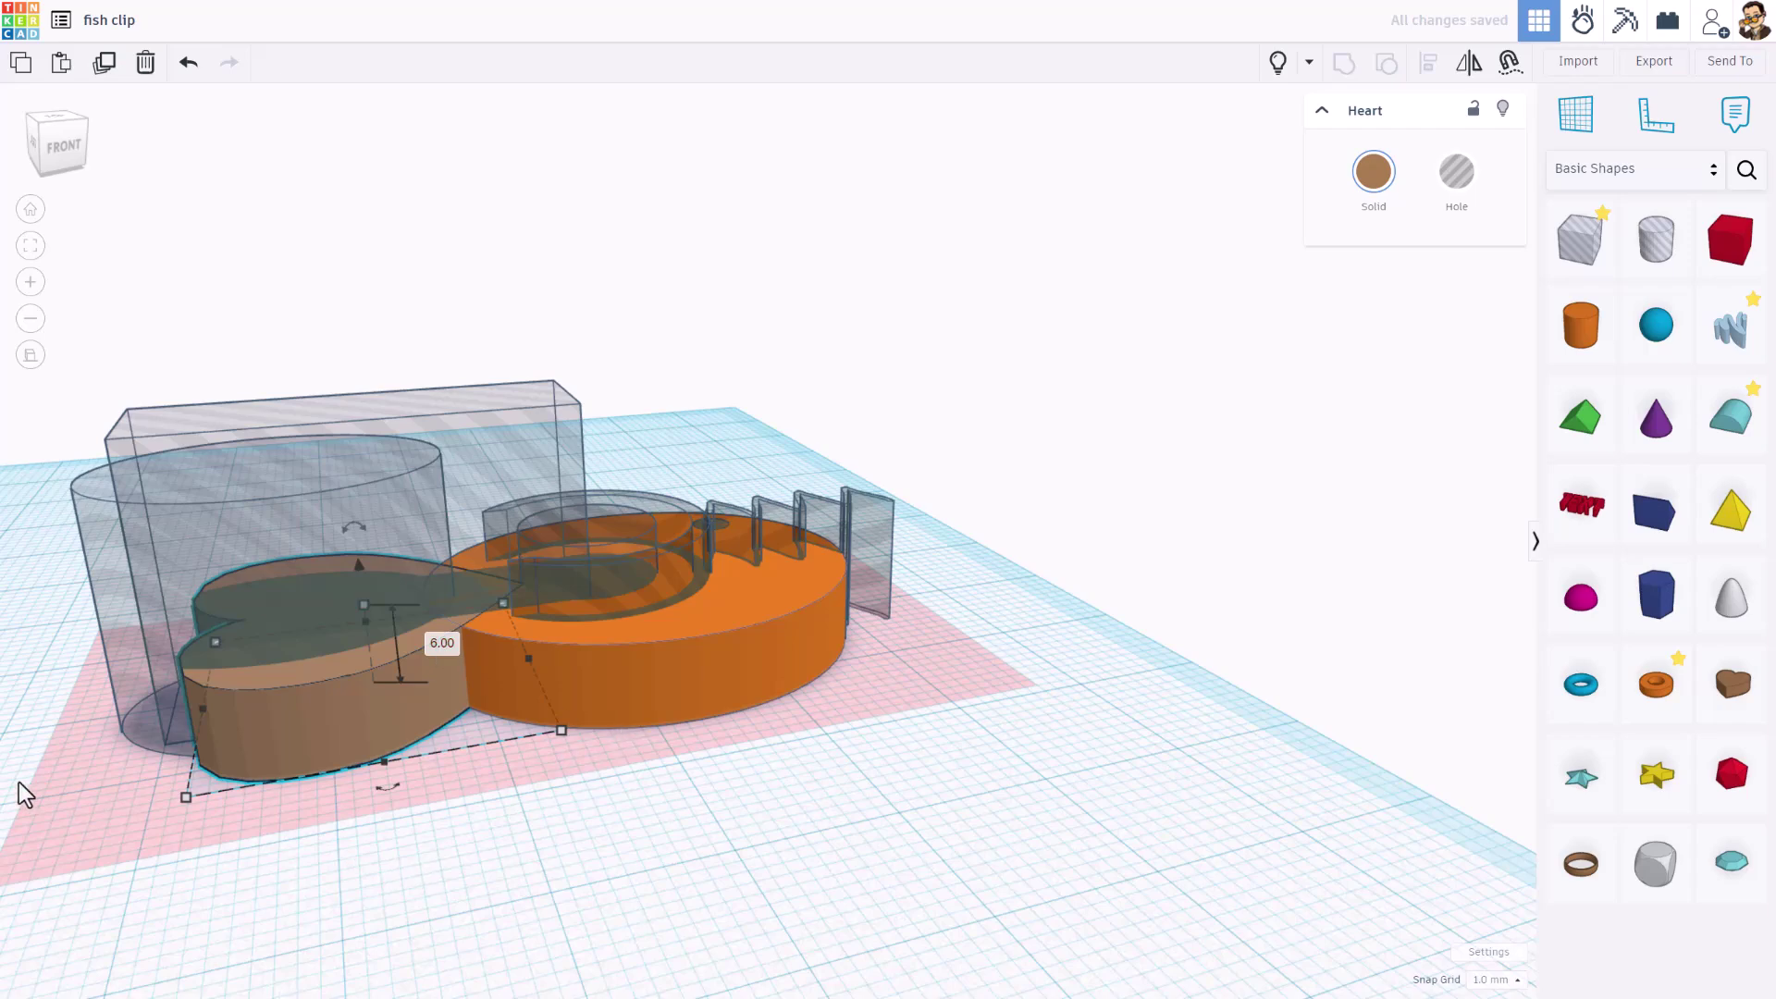
left_click(1095, 749)
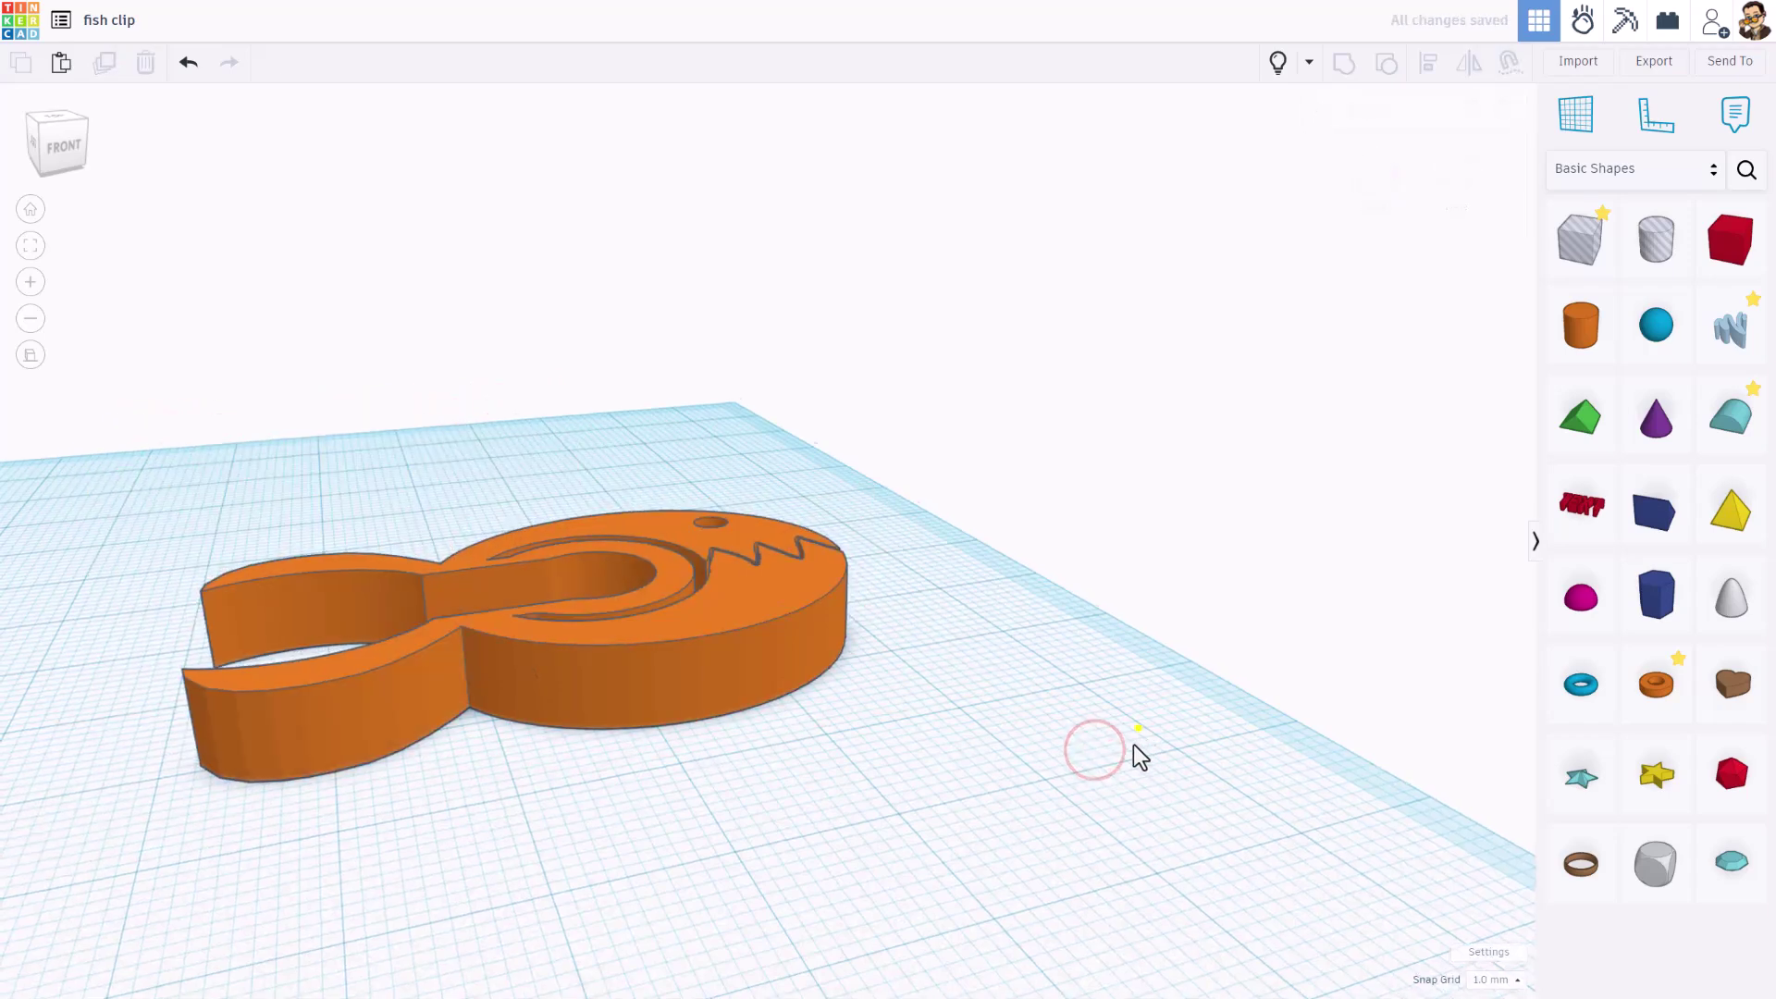
Export the design as an STL file named fish clip3.stl in the 3dmodeling folder.
right_click_drag(1137, 728, 1084, 871)
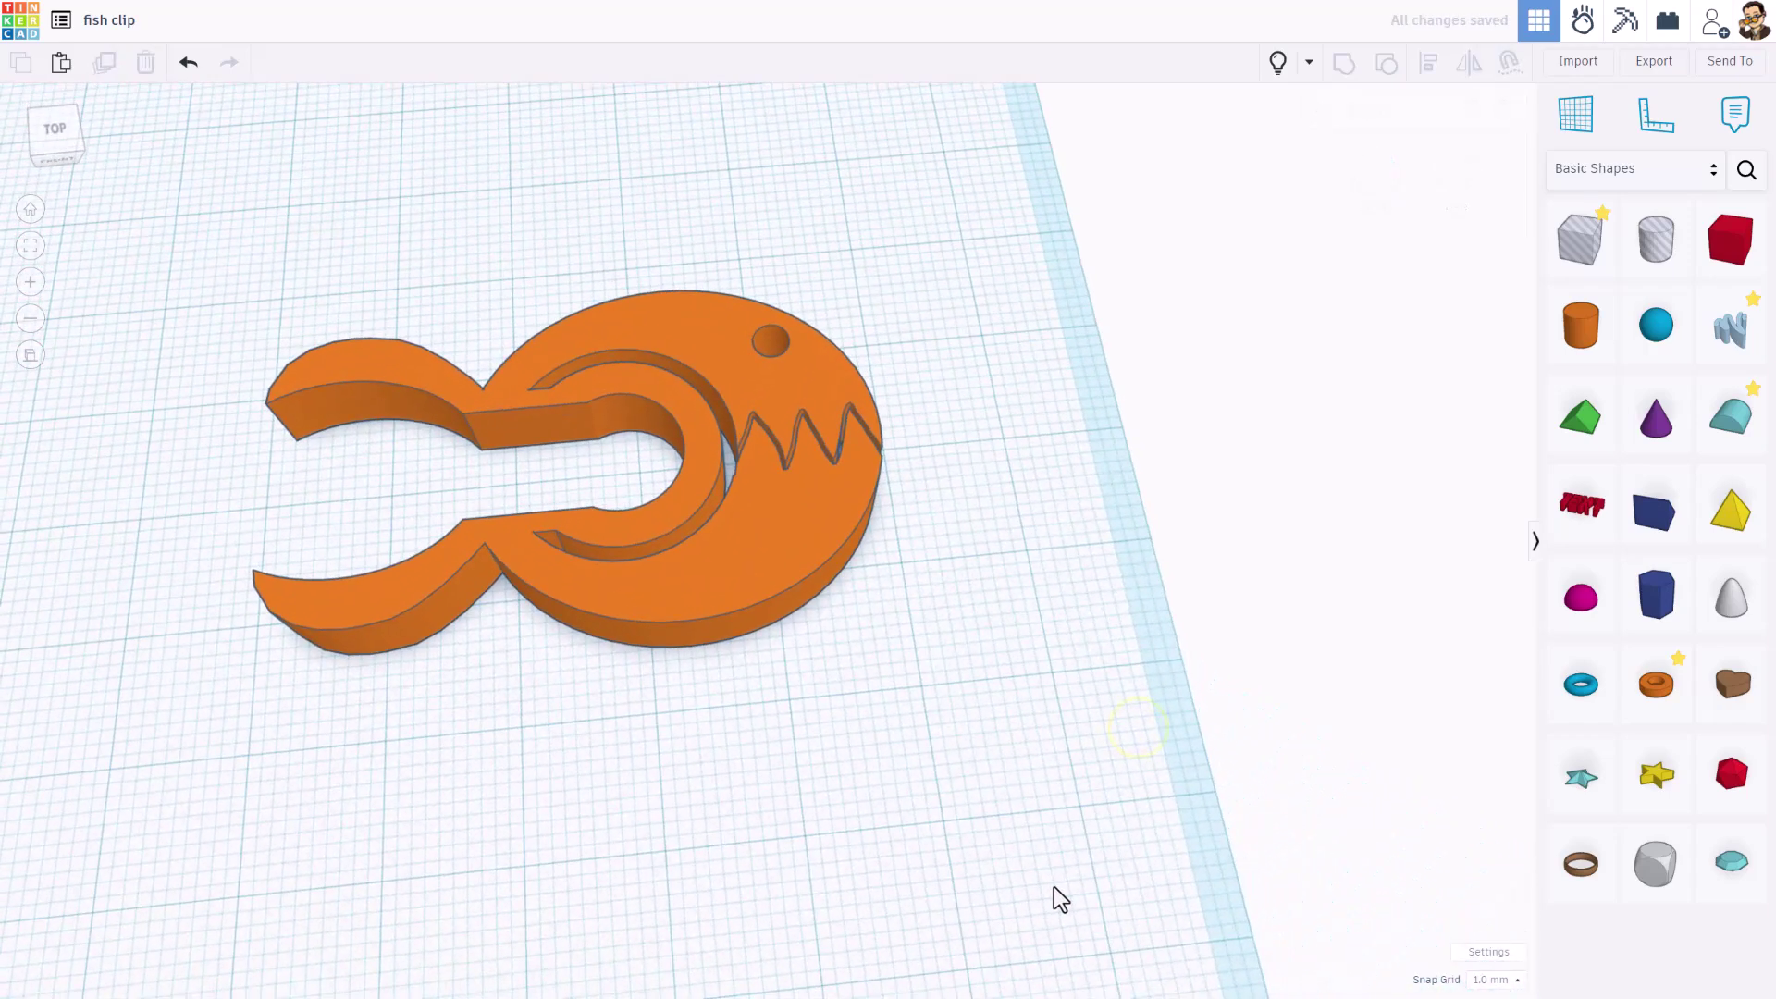
right_click_drag(1061, 899, 995, 808)
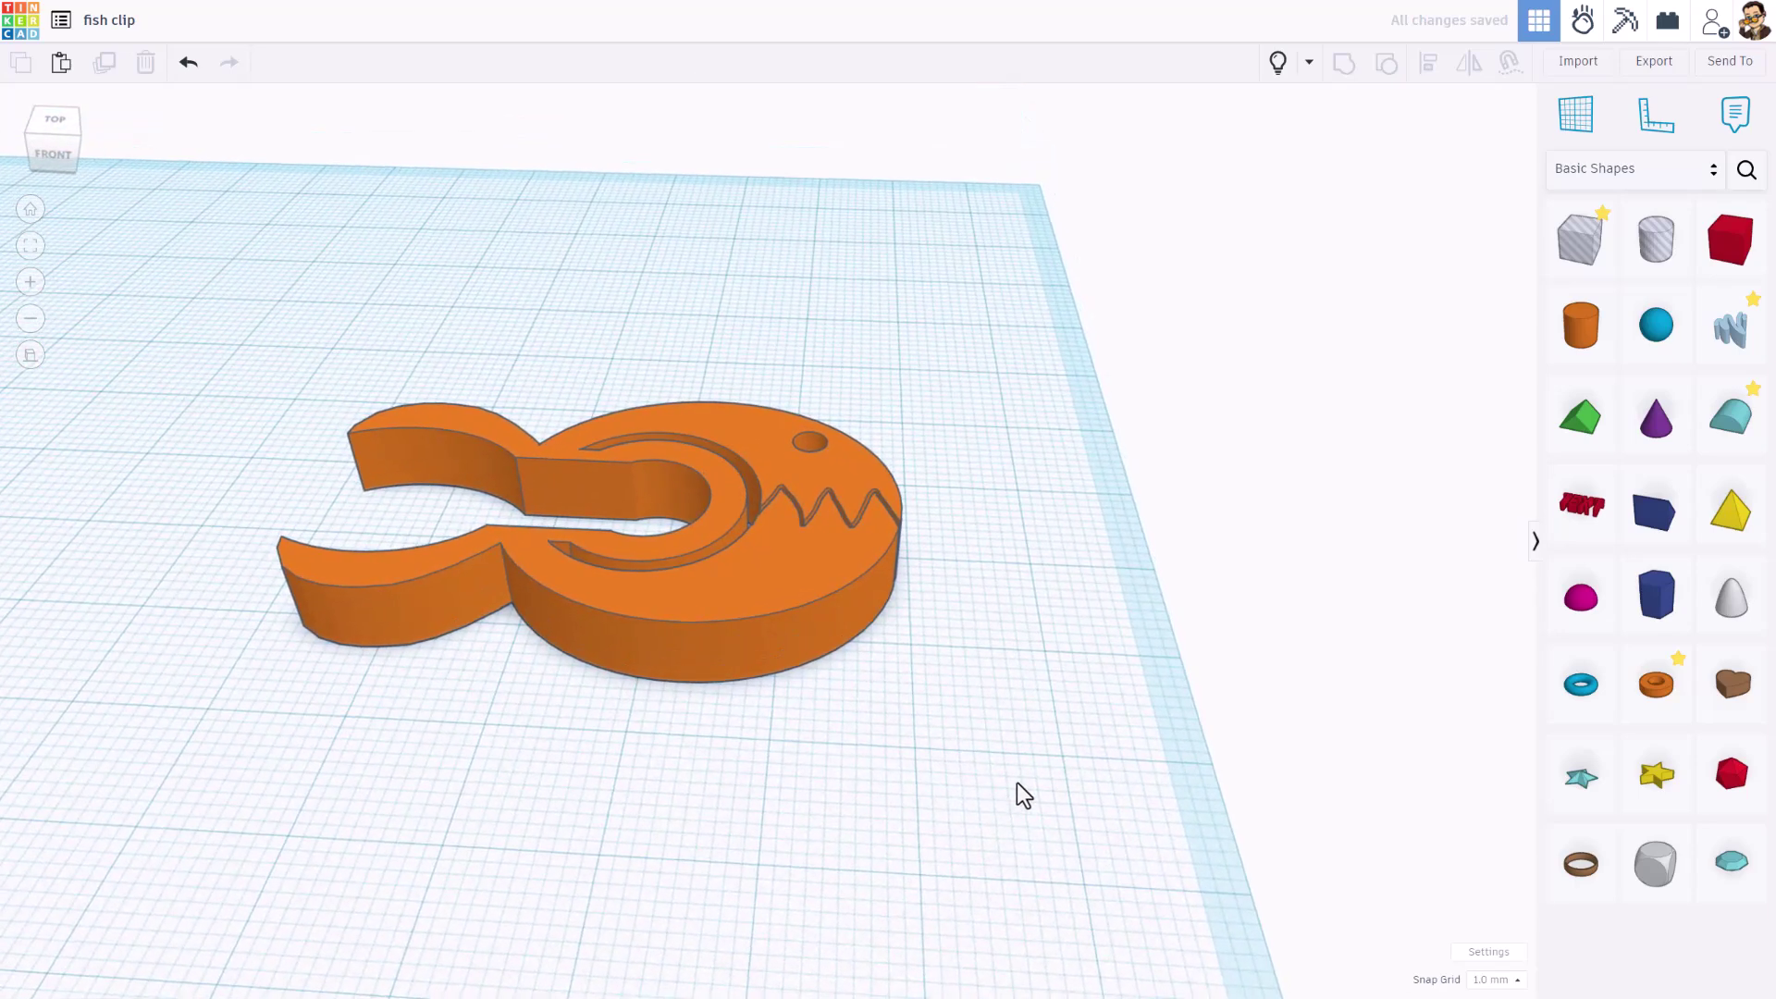
right_click_drag(948, 513, 957, 555)
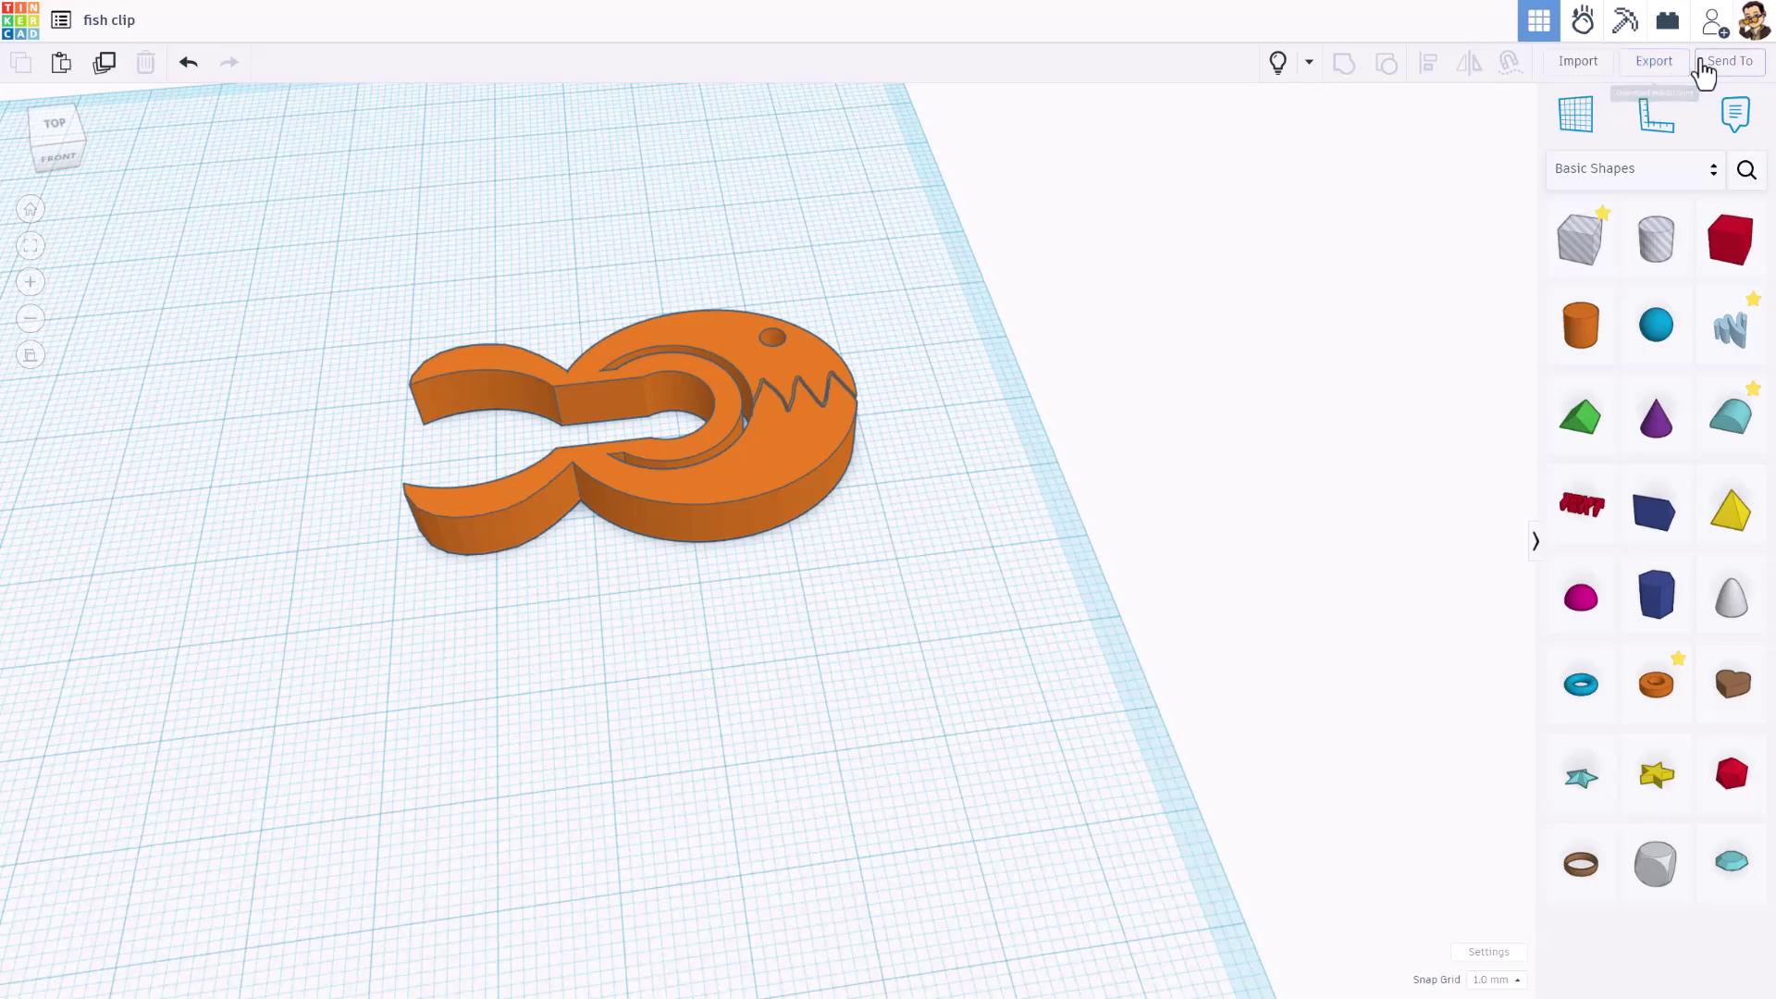
left_click(1655, 62)
left_click(982, 543)
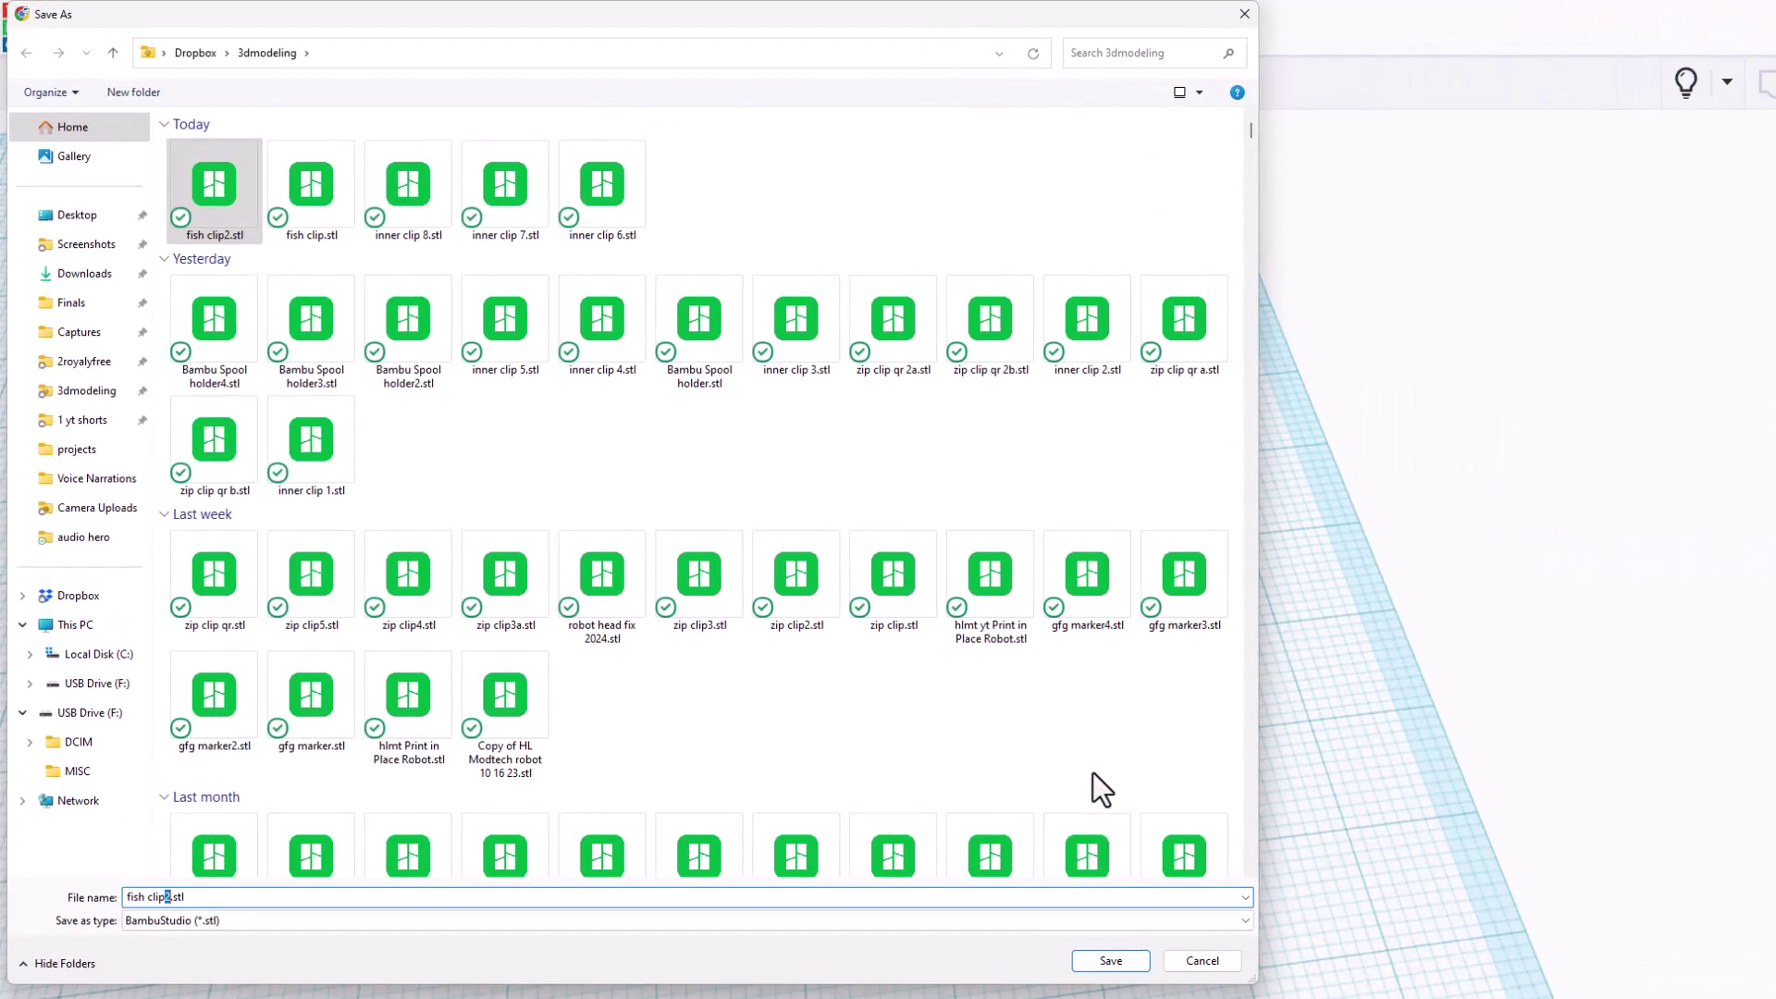
type("3")
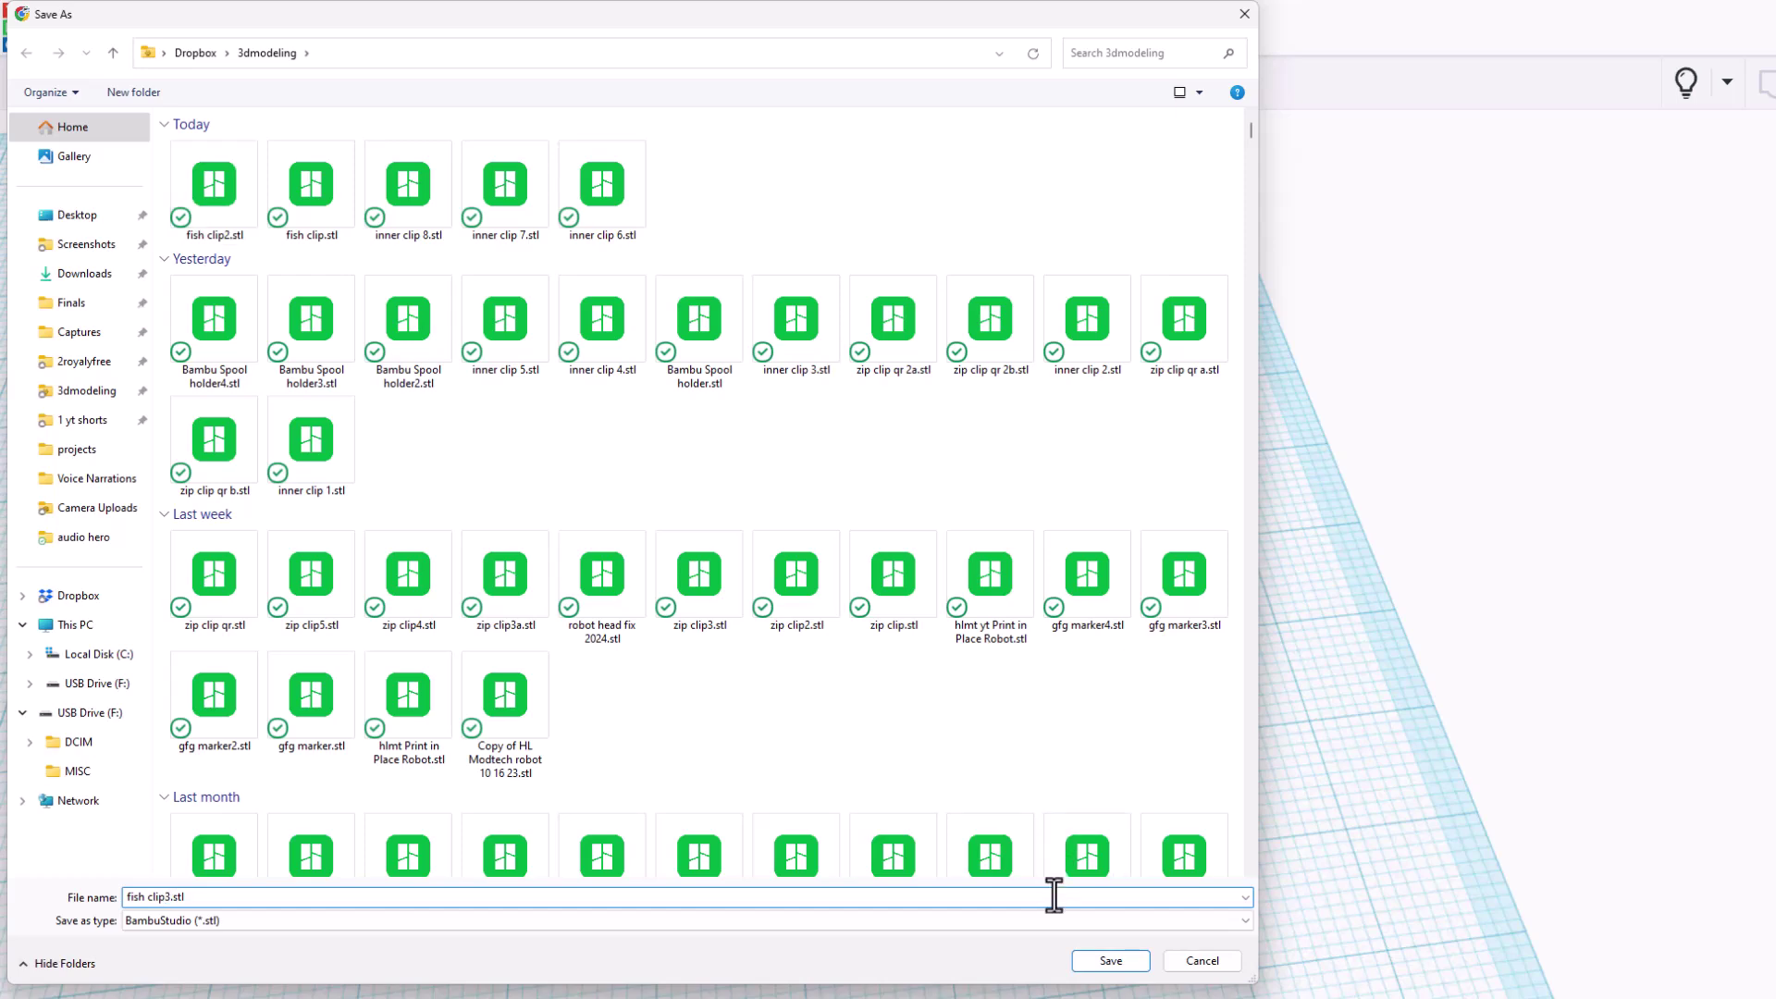
left_click(1126, 960)
Change the workspace background to light blue and hide the grid, showing both fish clips from above.
scroll(1260, 913, "down", 5)
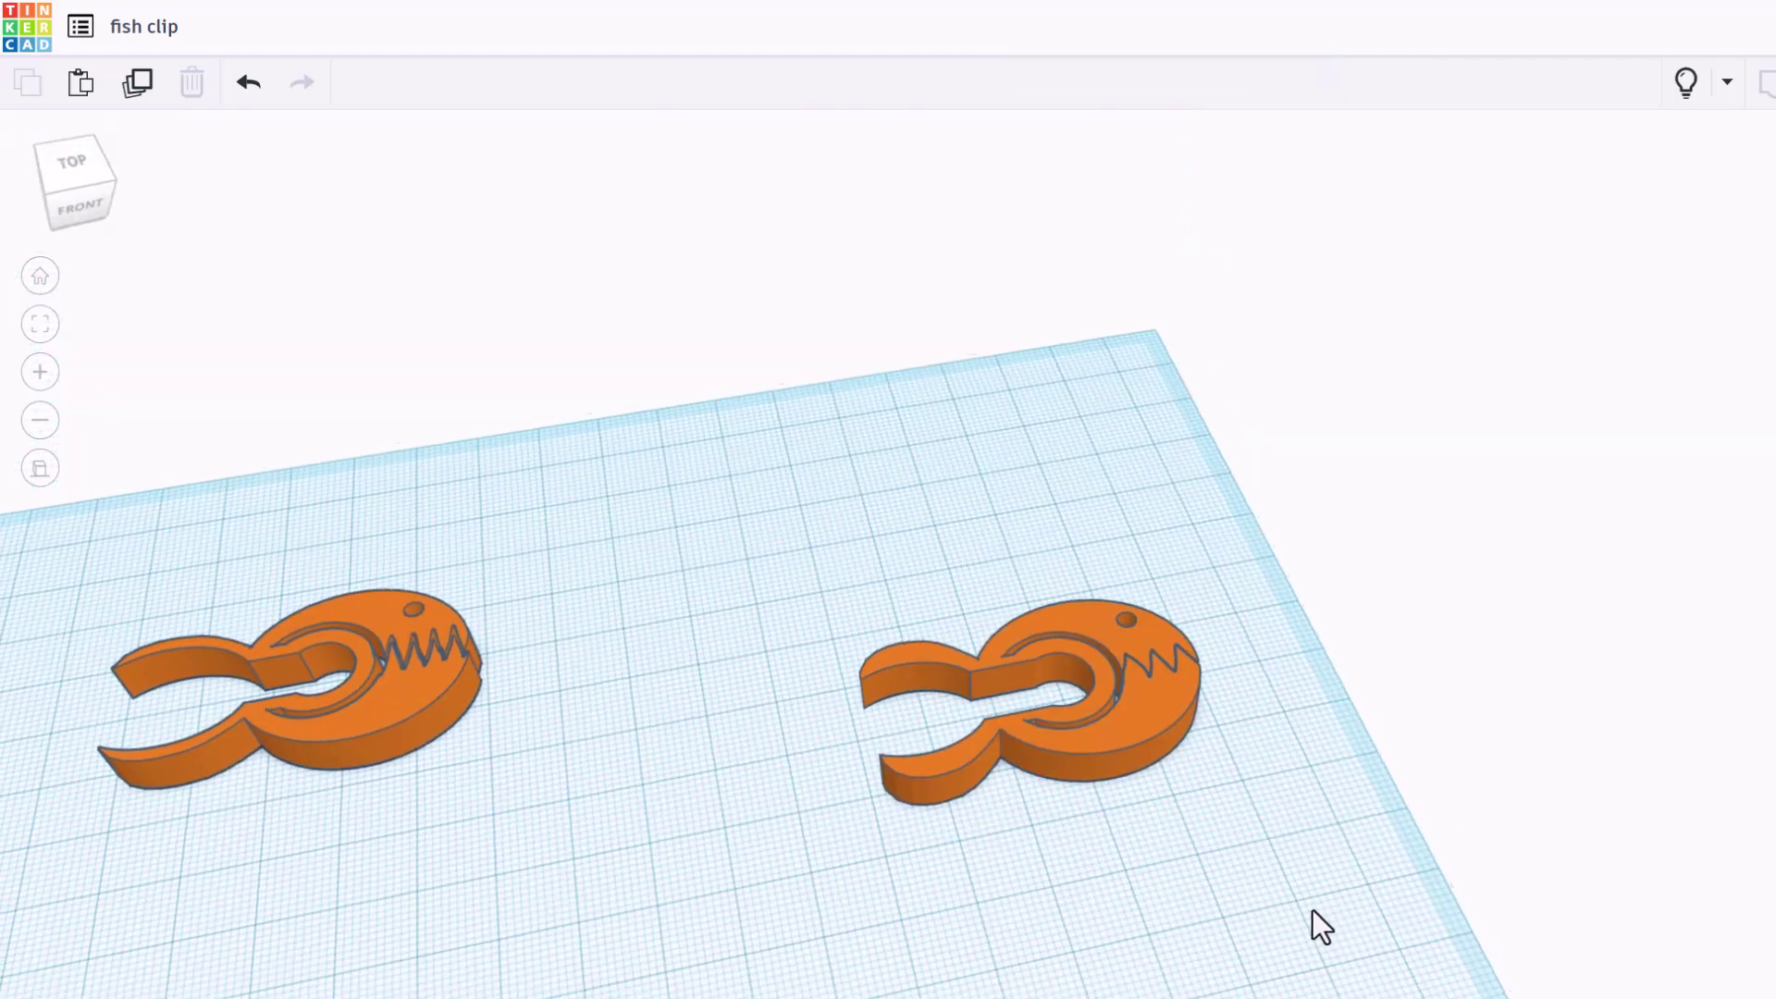
right_click_drag(1312, 908, 1234, 985)
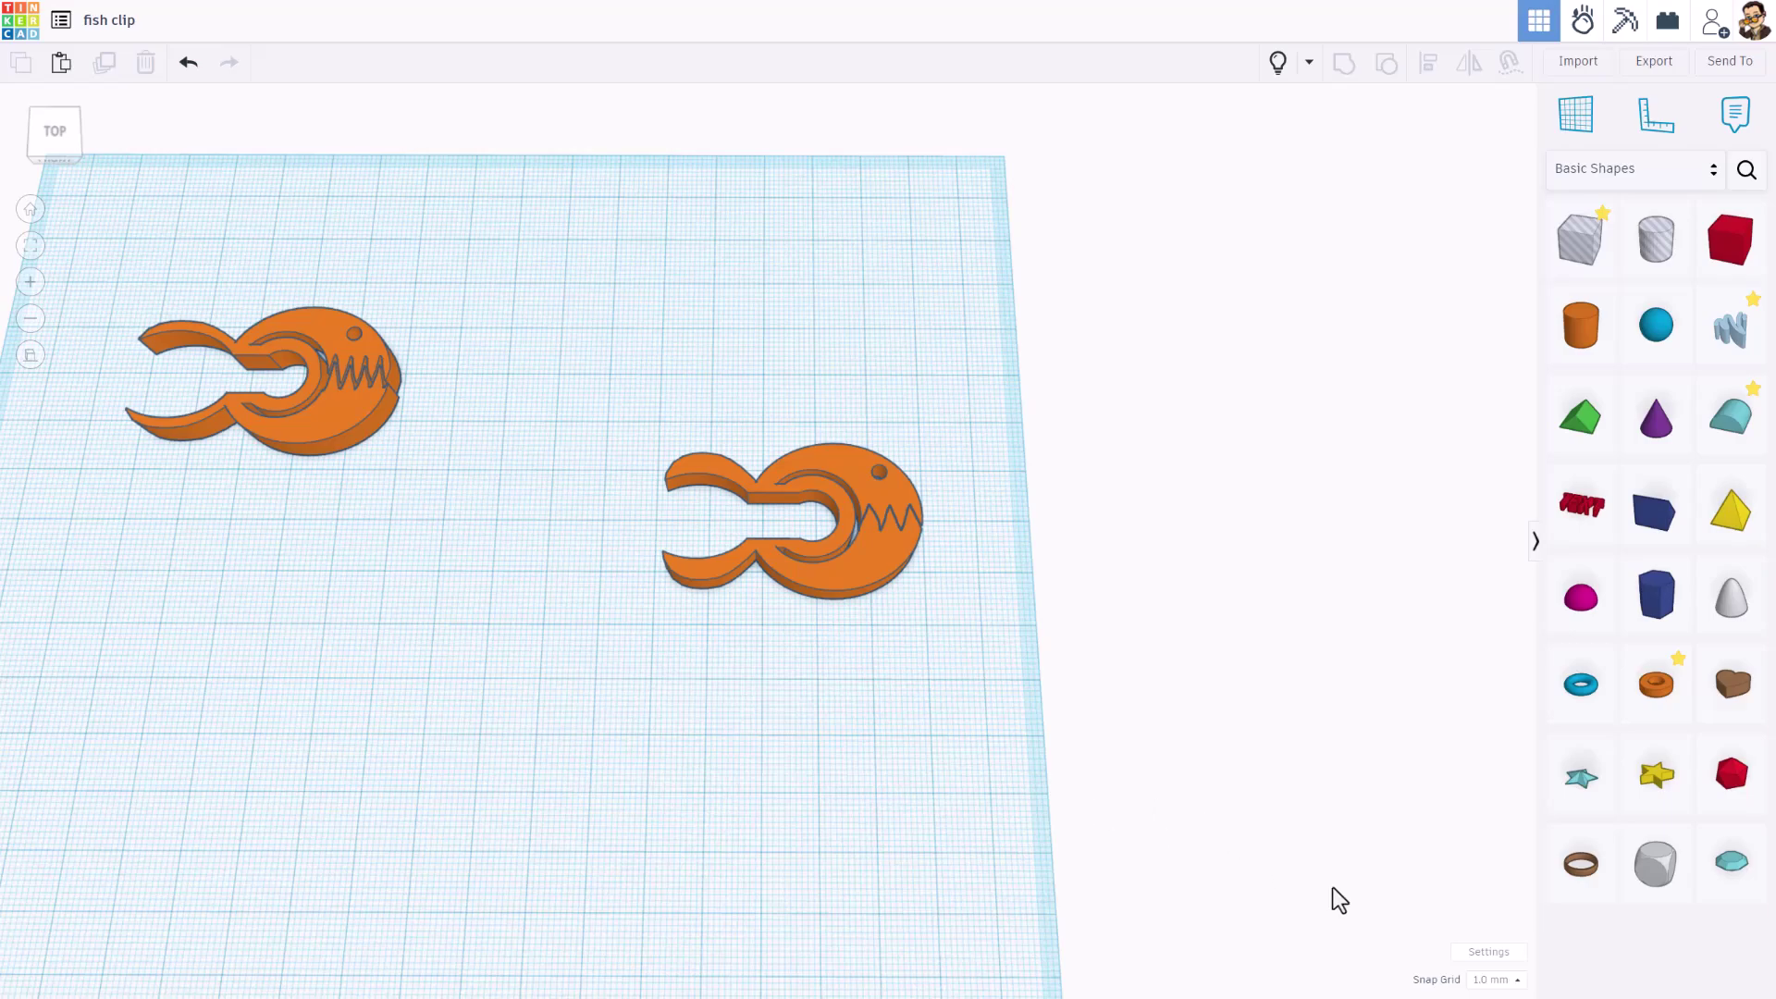
left_click(1481, 951)
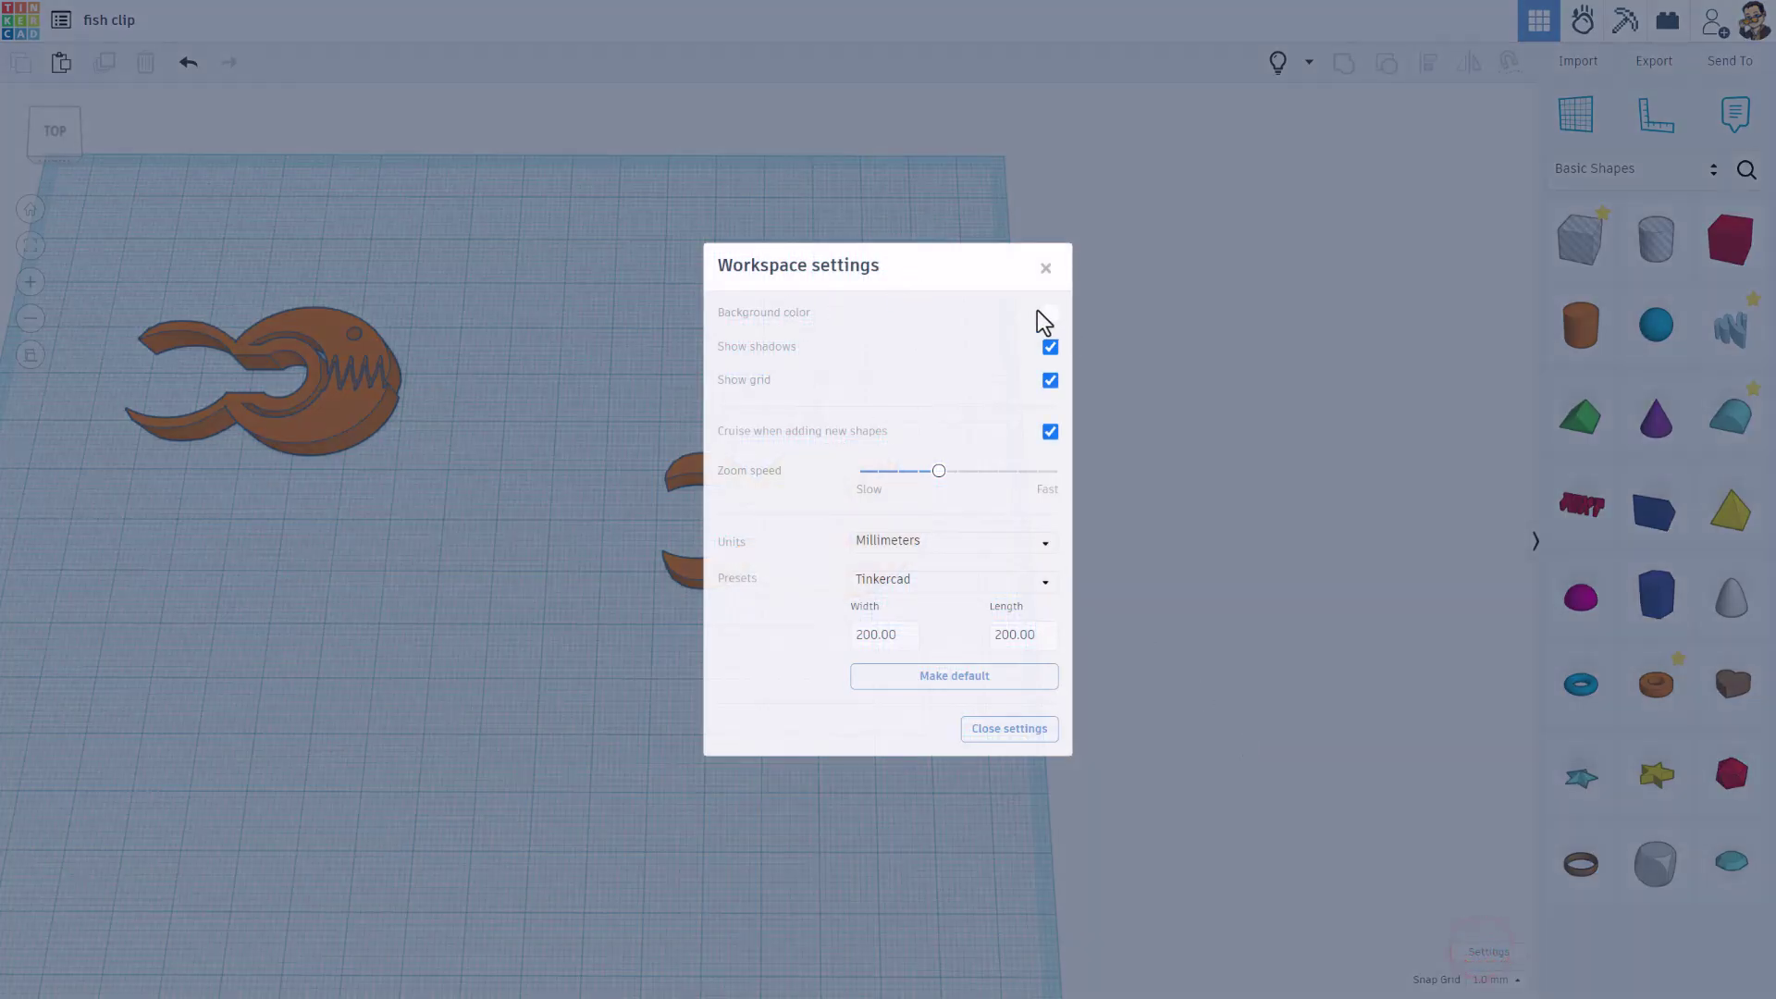
left_click(1047, 315)
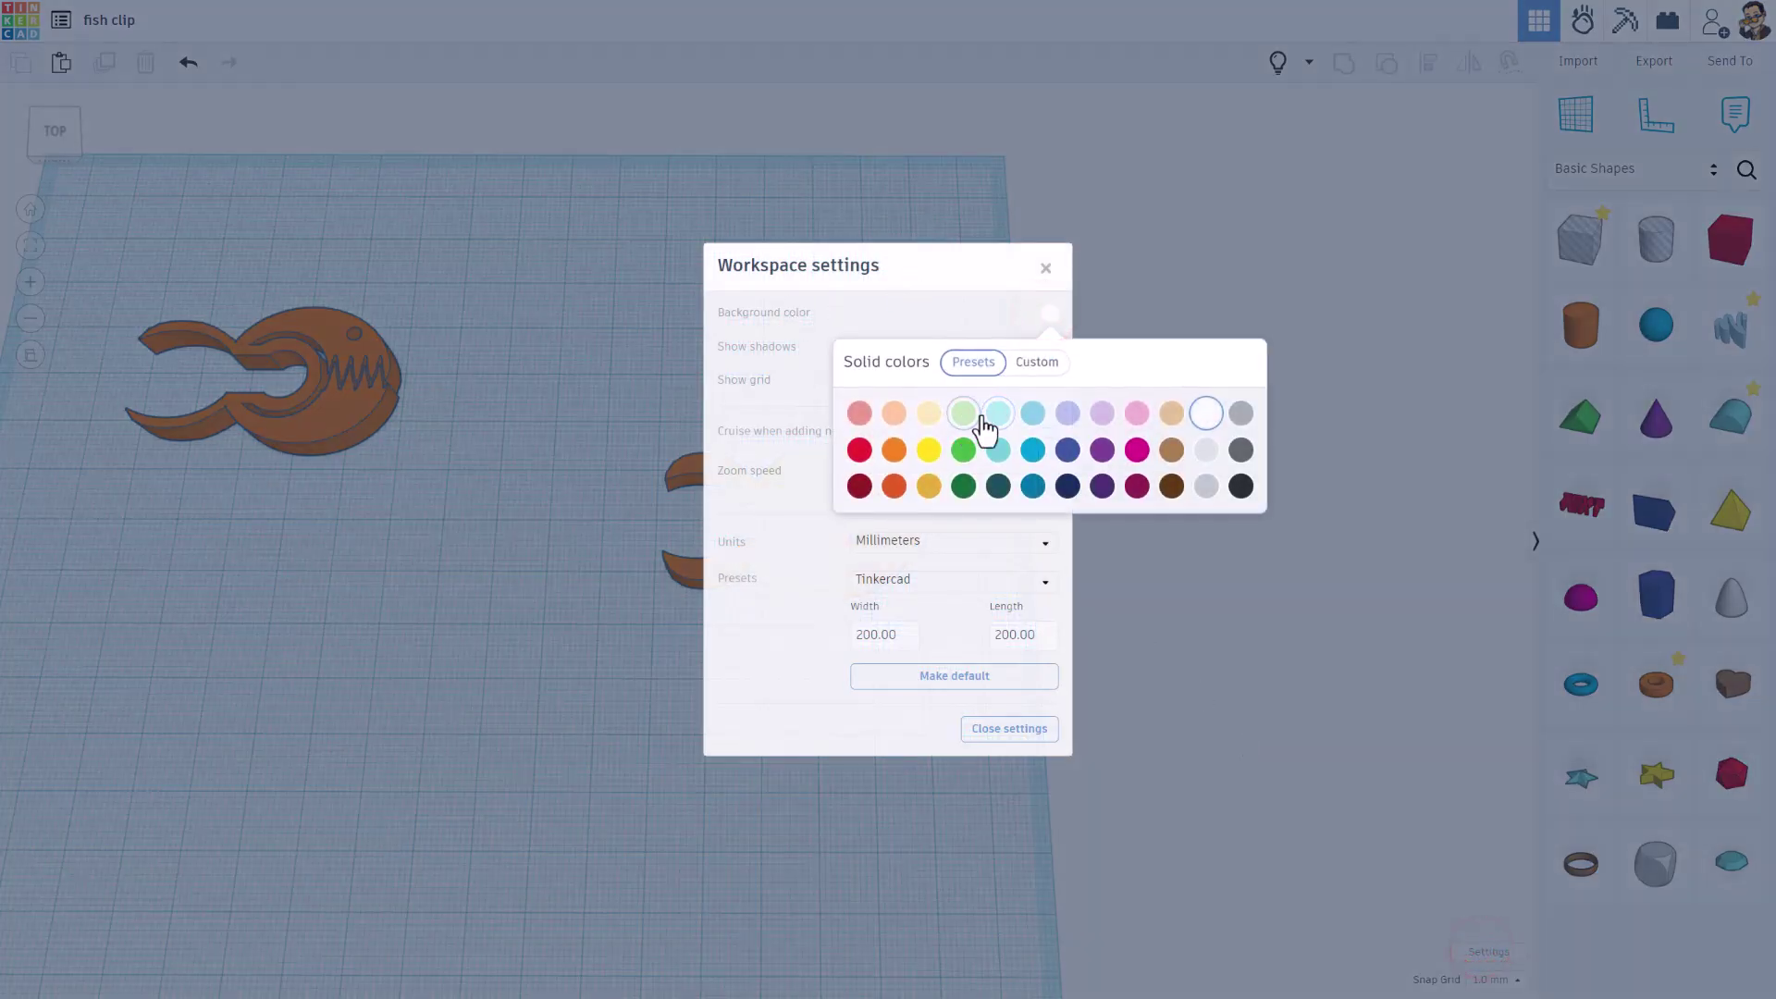
left_click(923, 316)
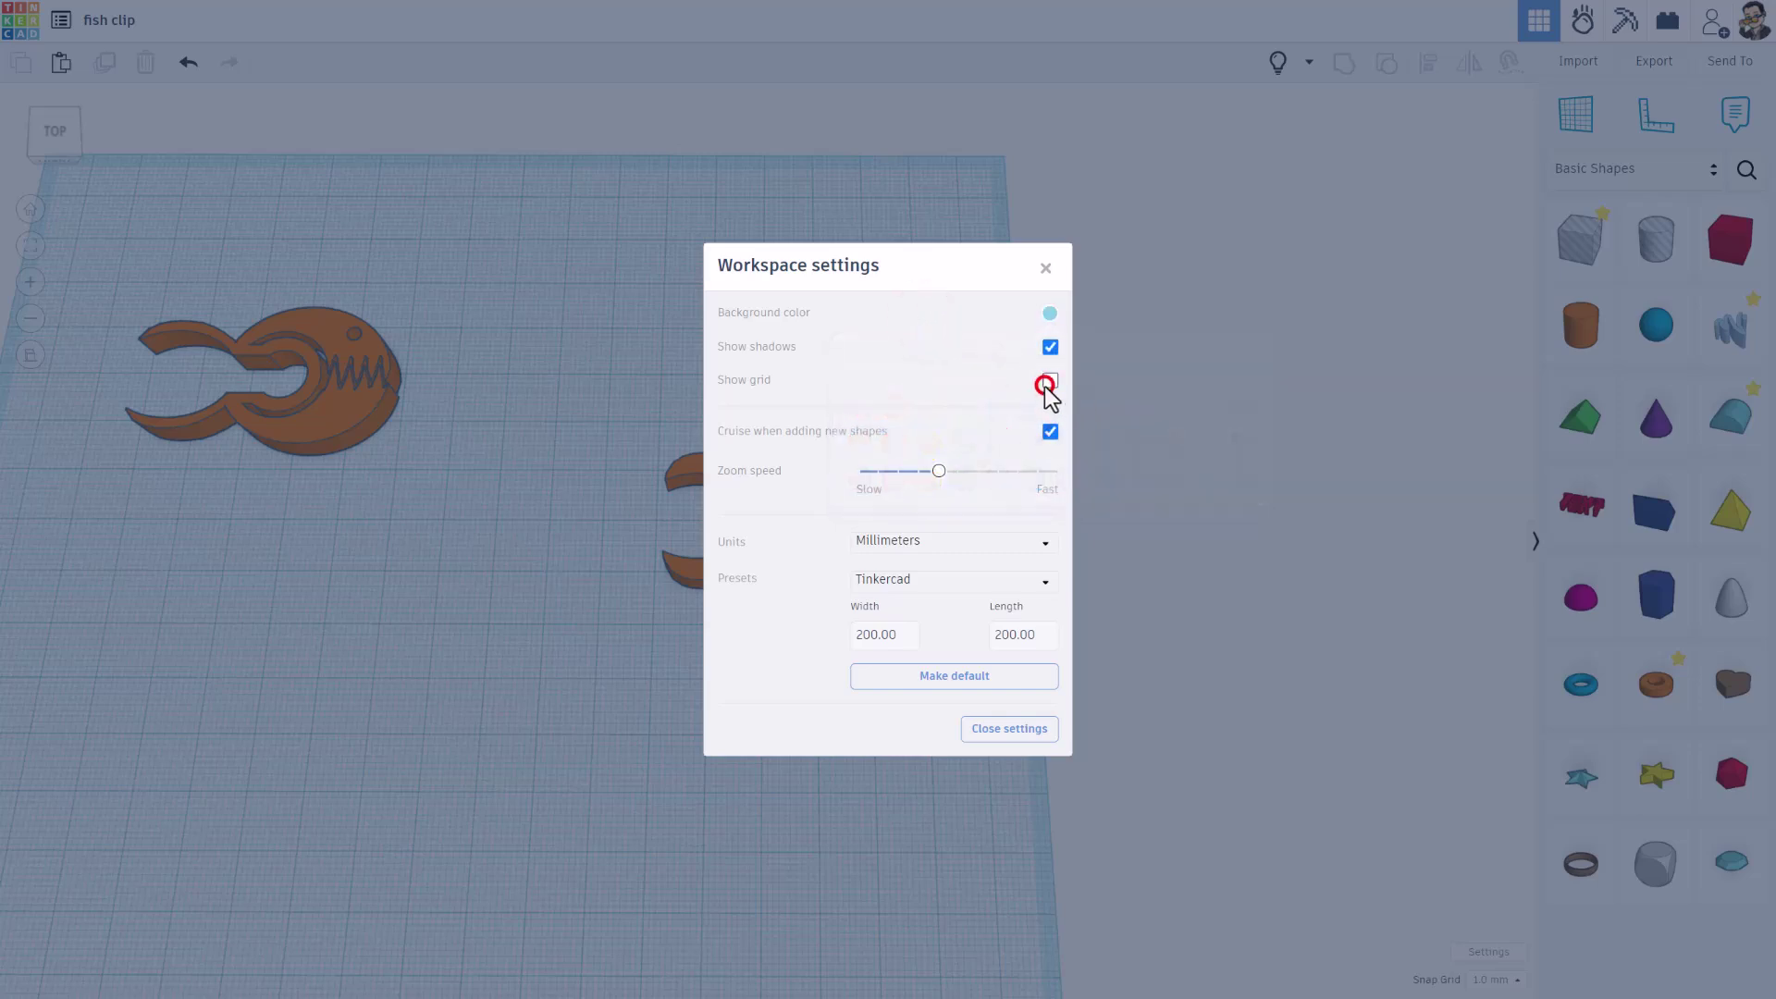
left_click(1131, 407)
right_click_drag(1125, 514, 1130, 570)
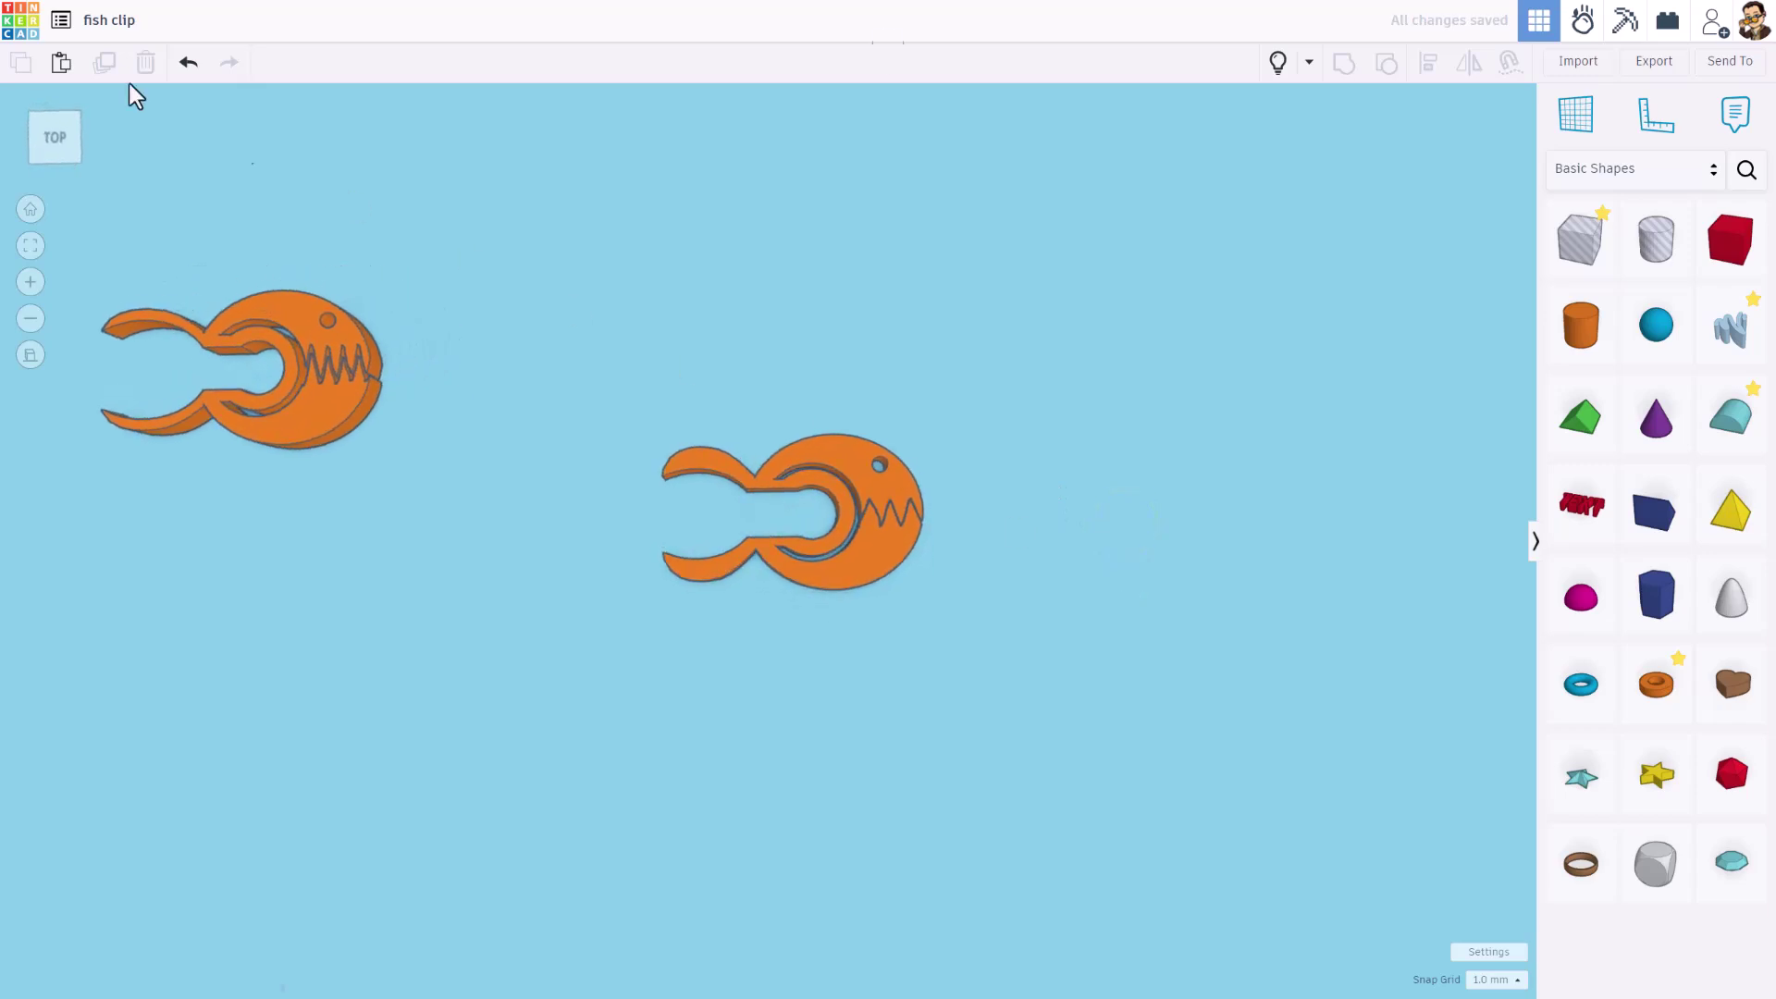
Return to the designs overview and open the properties of the most recent fish clip design.
left_click(20, 30)
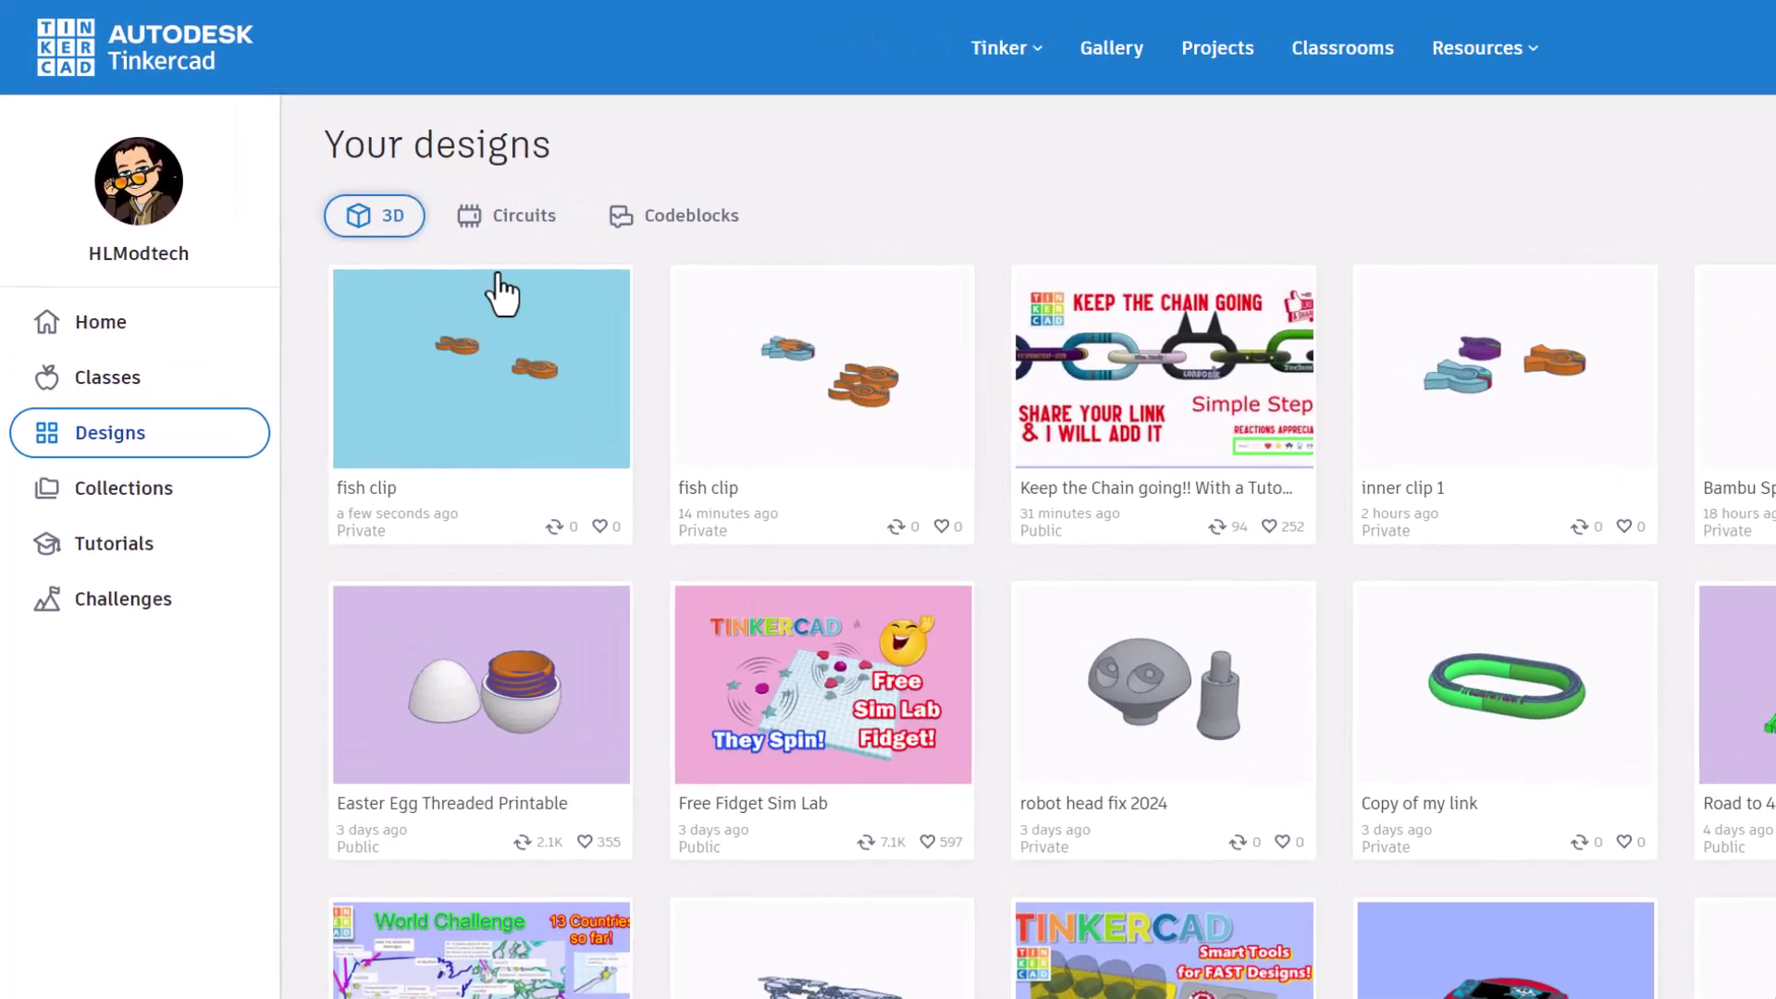
left_click(441, 217)
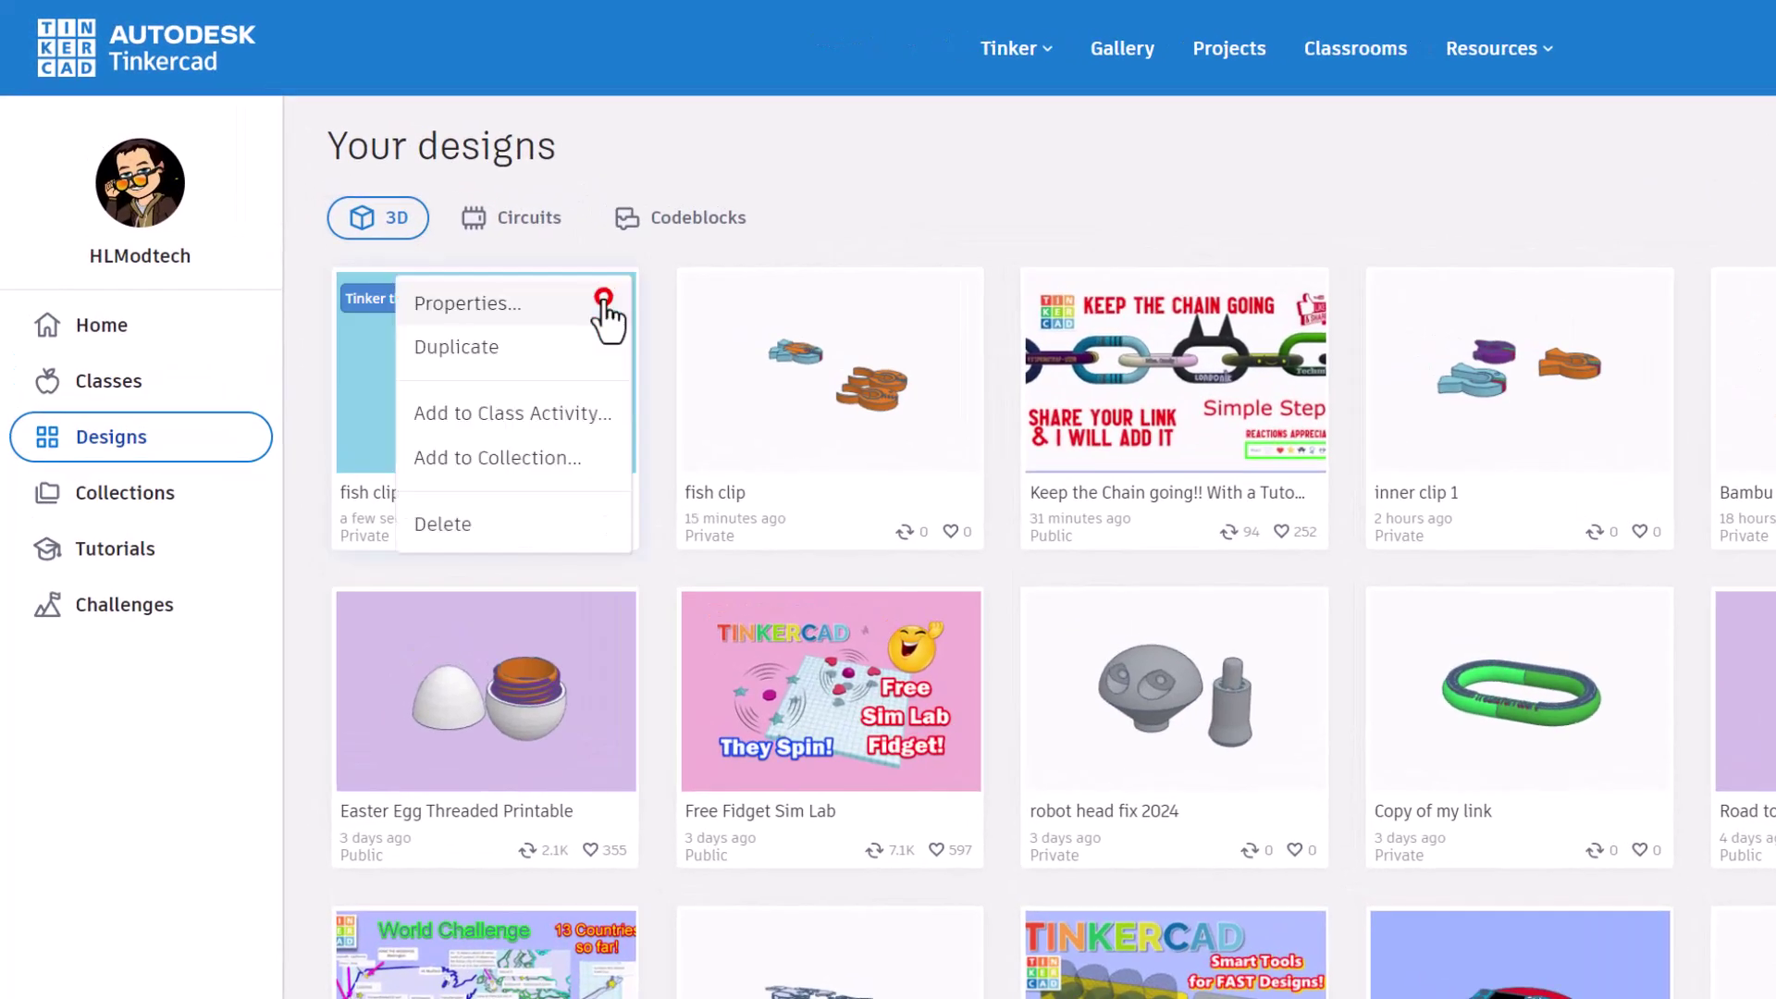
left_click(601, 307)
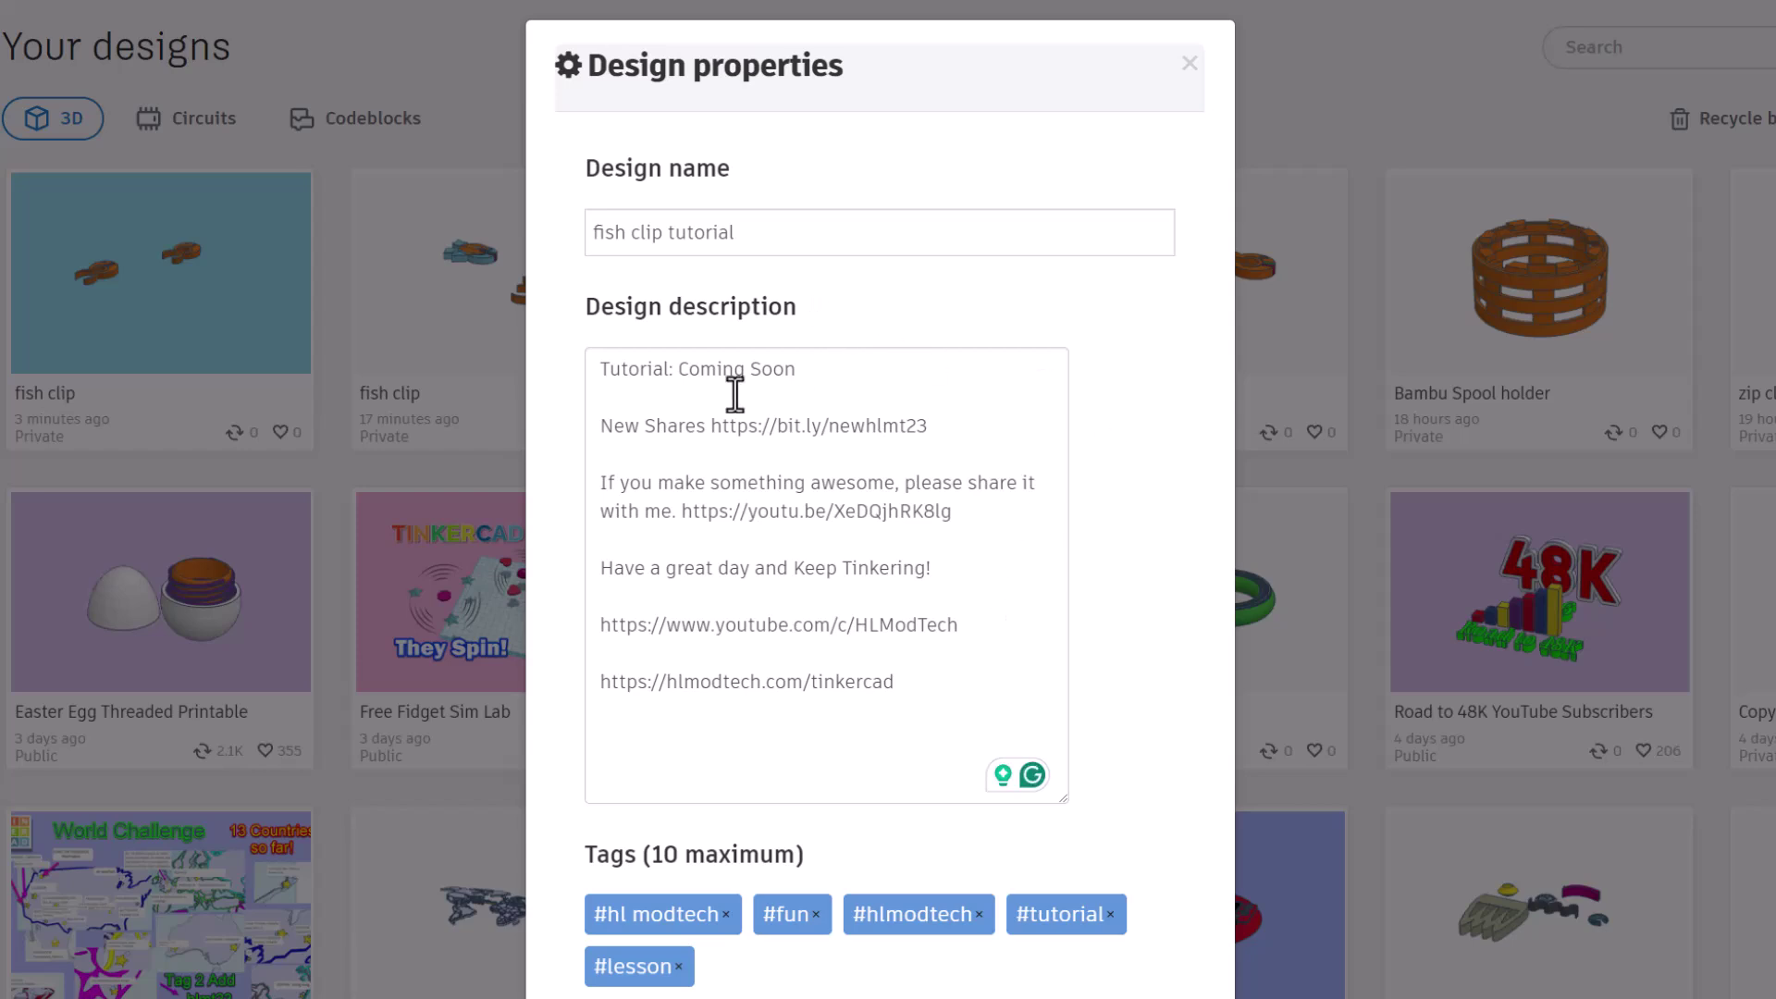
Add the tags clip, print in place, fish and hlmt23 to the design properties.
scroll(1175, 495, "down", 5)
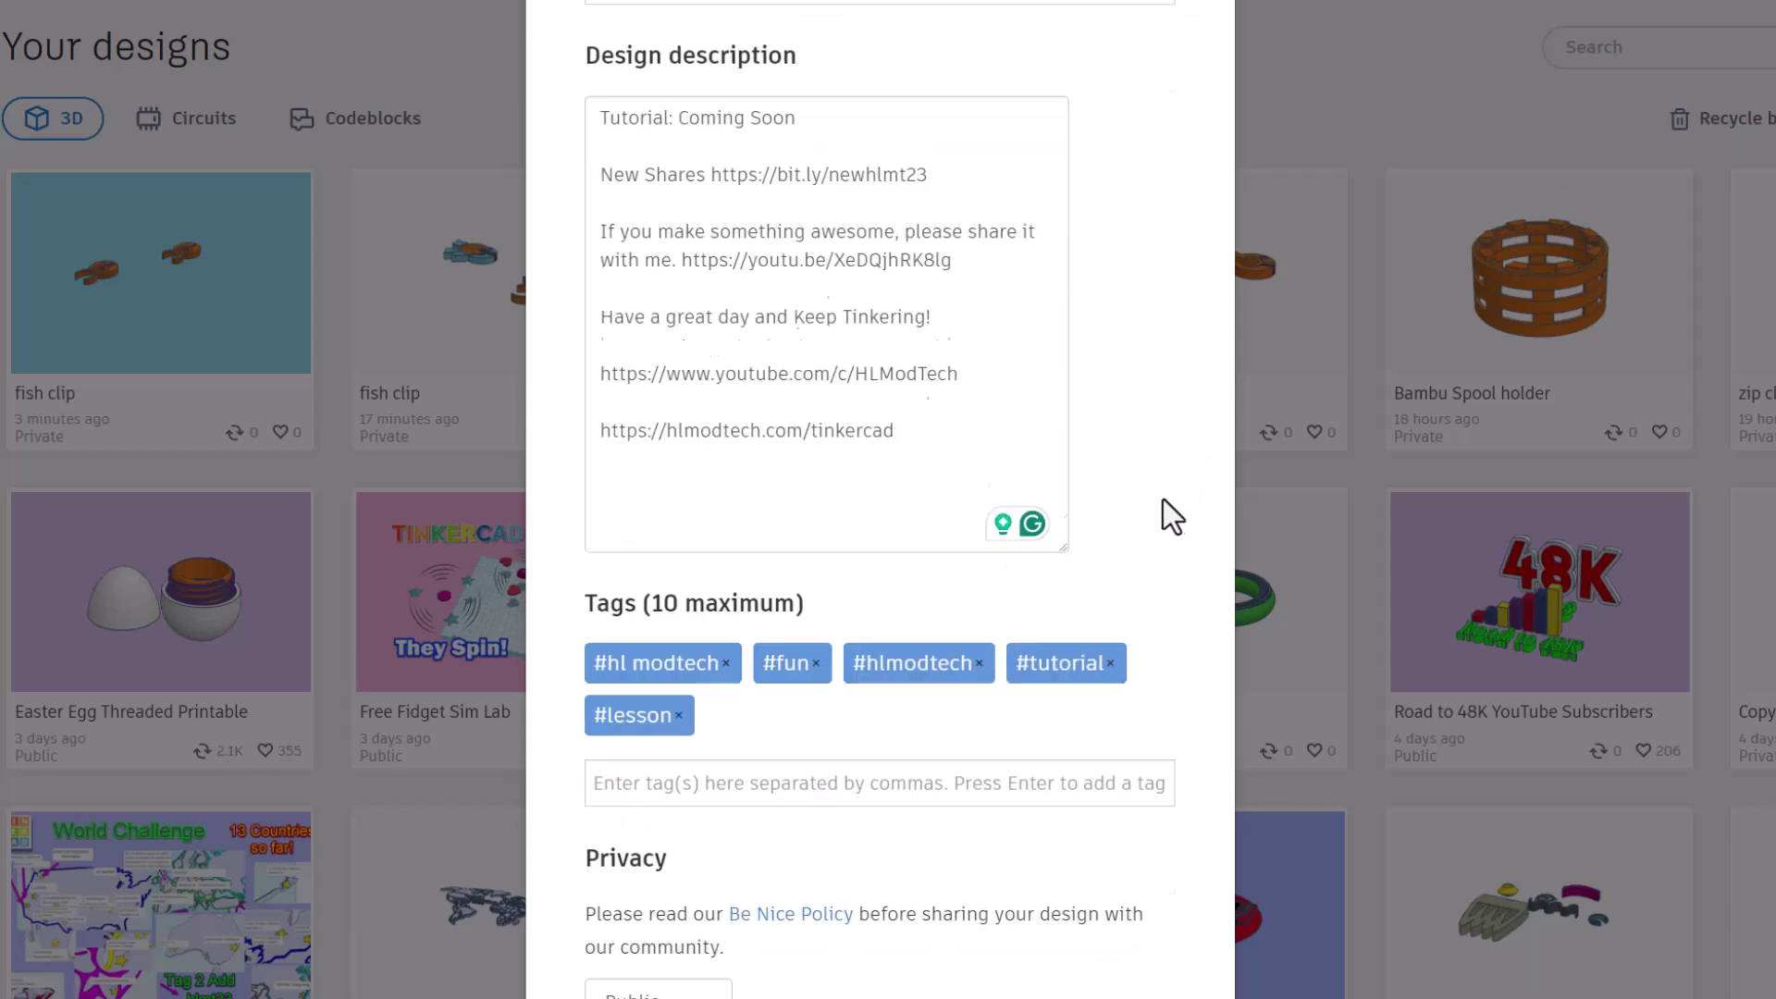
left_click(617, 559)
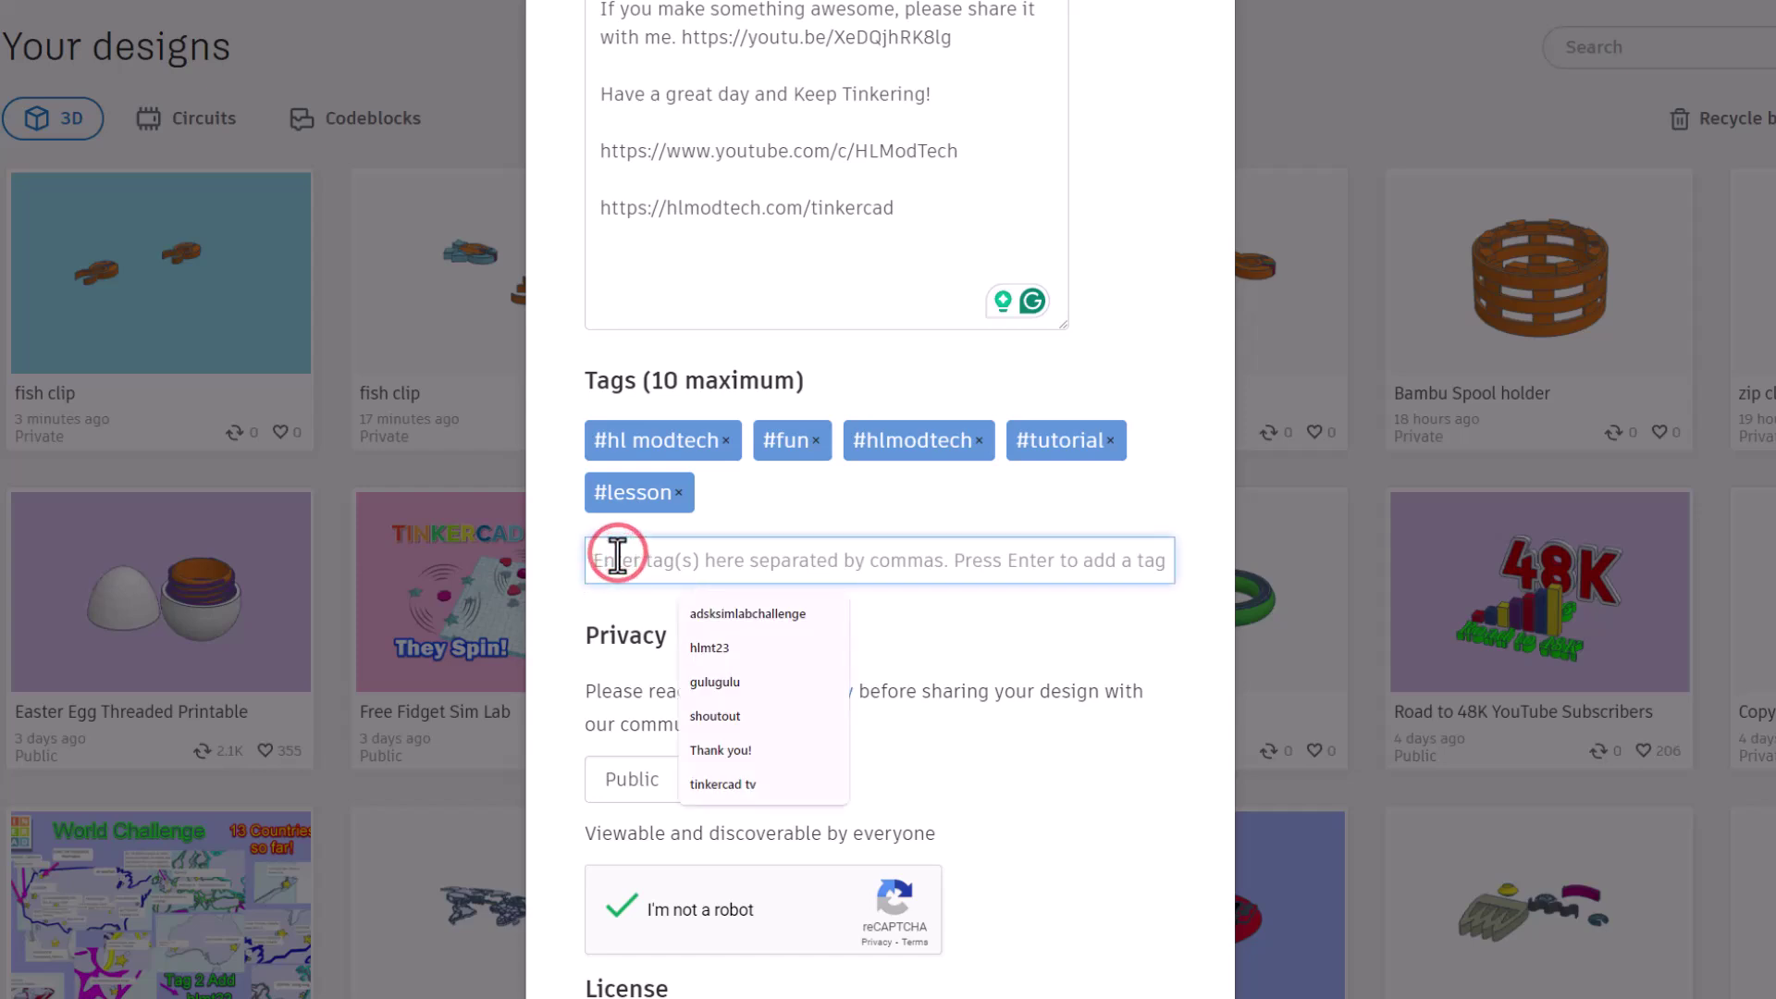
type("clip, print in place, fish")
key("Return")
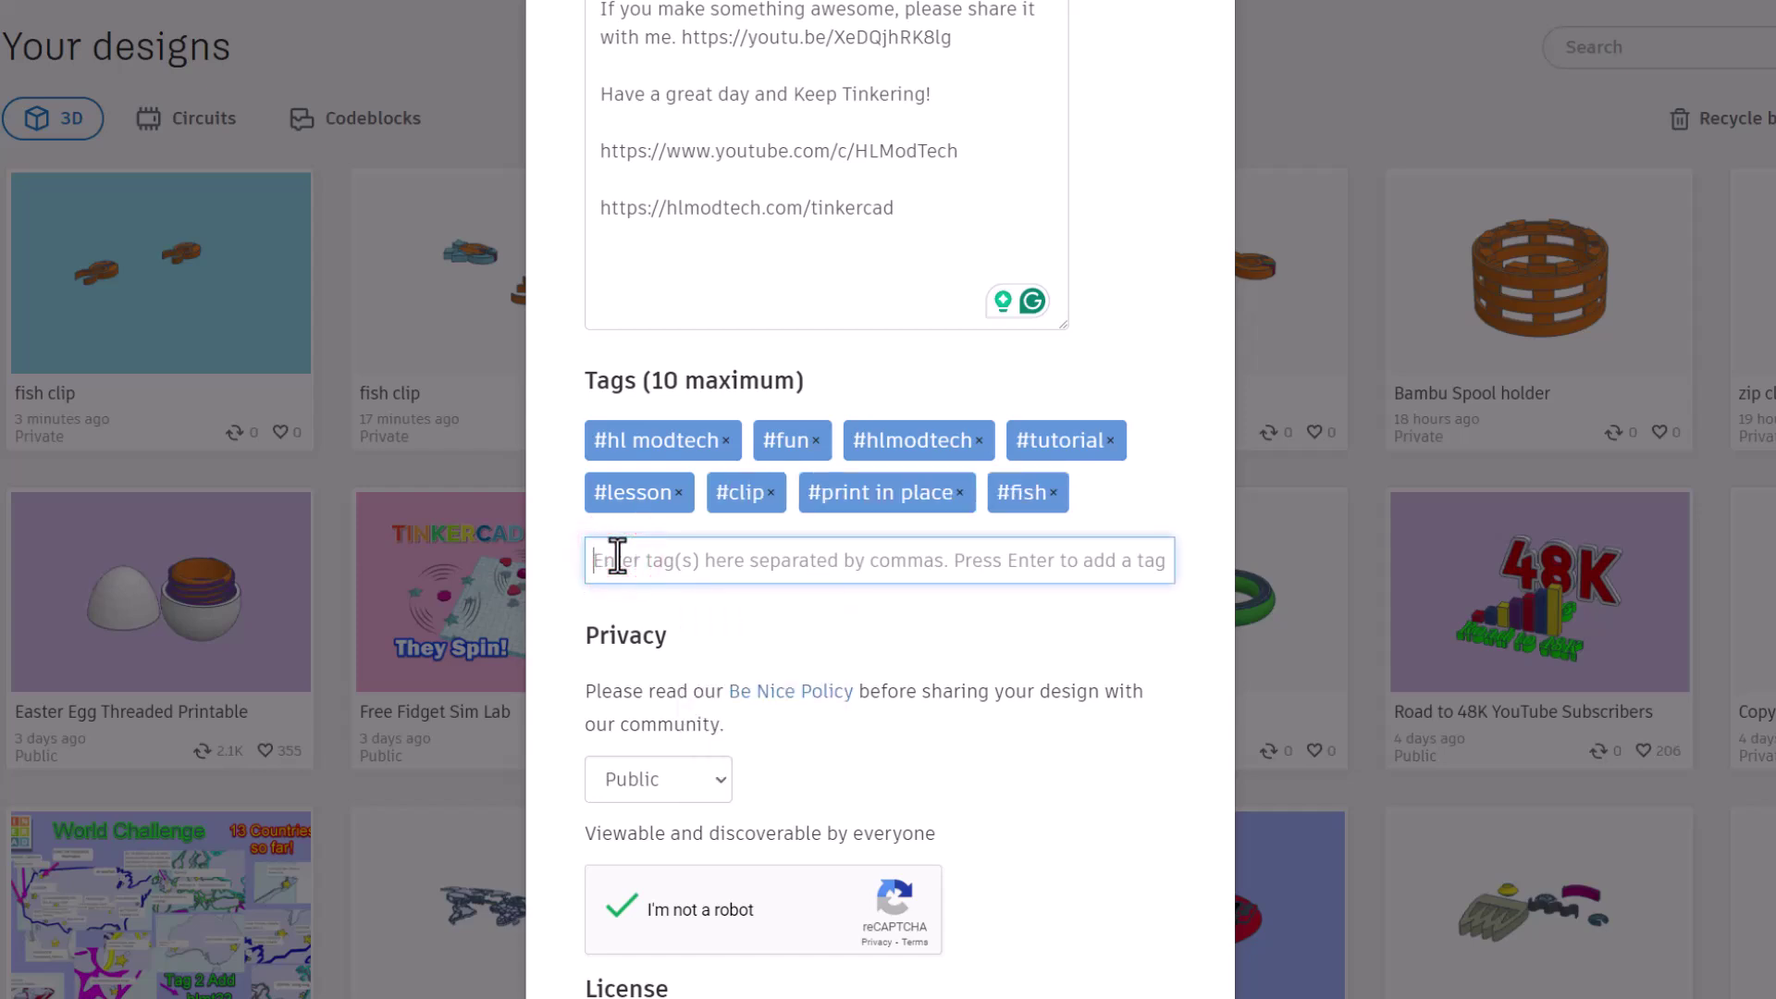
type("hlmt")
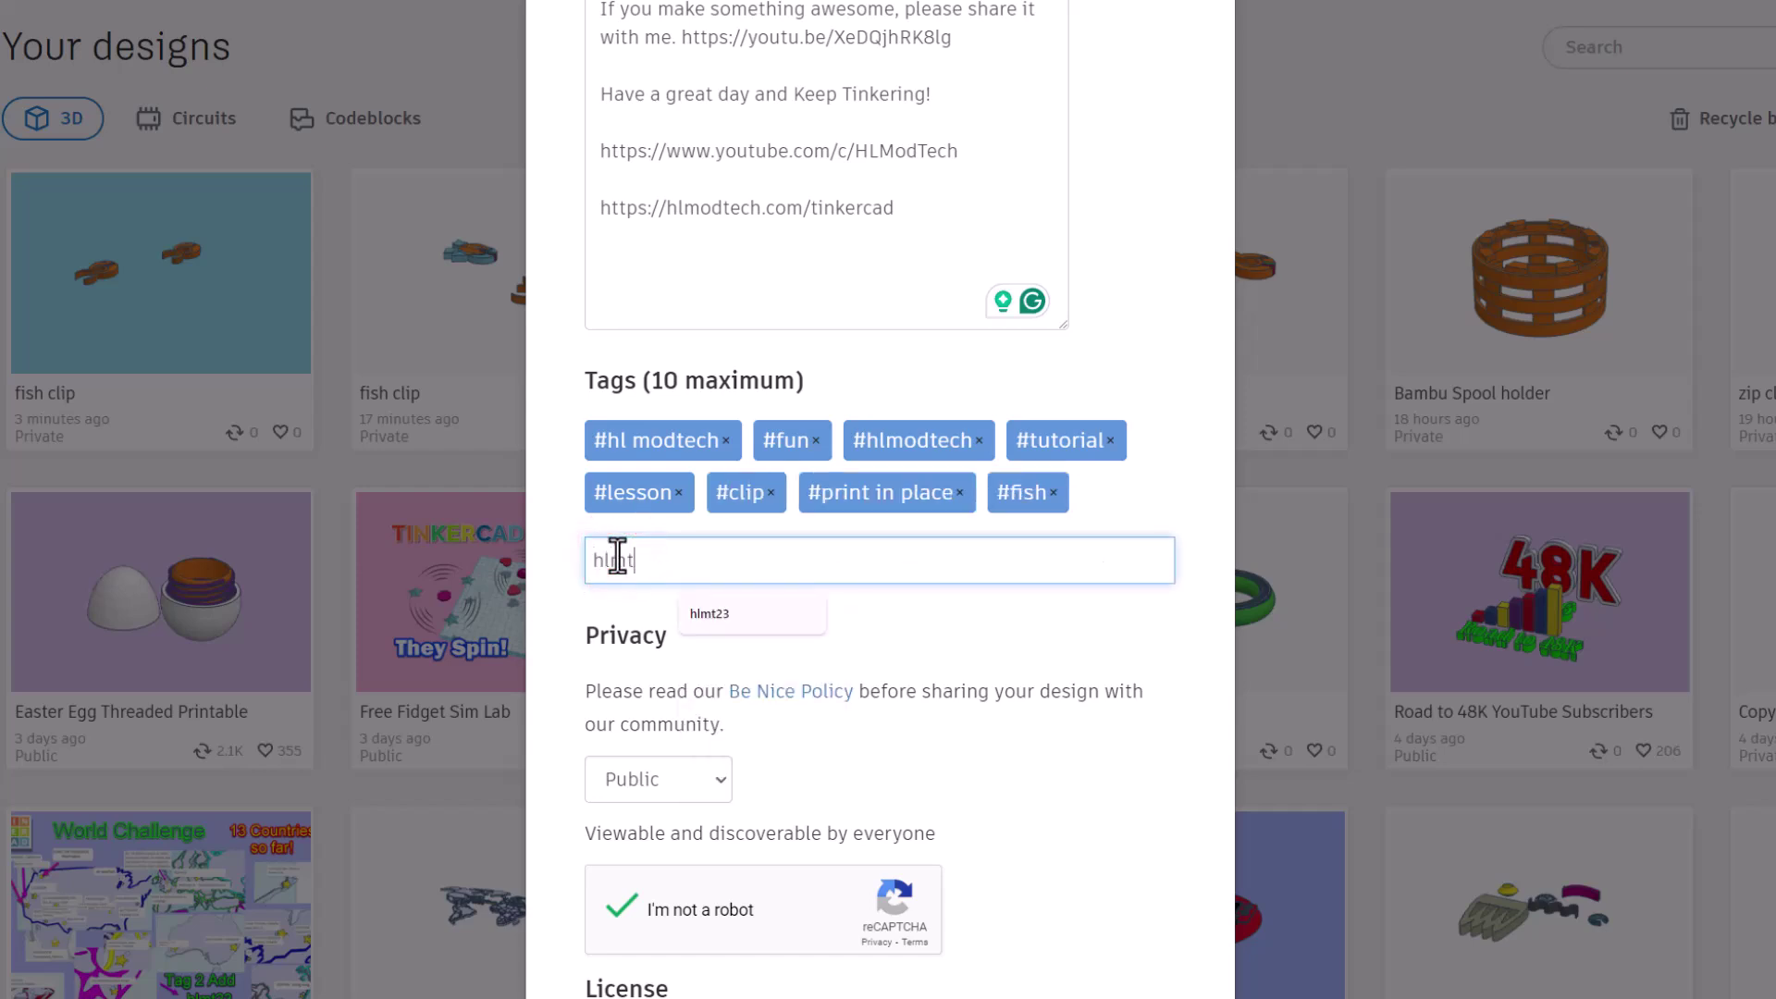
type("23")
key("Return")
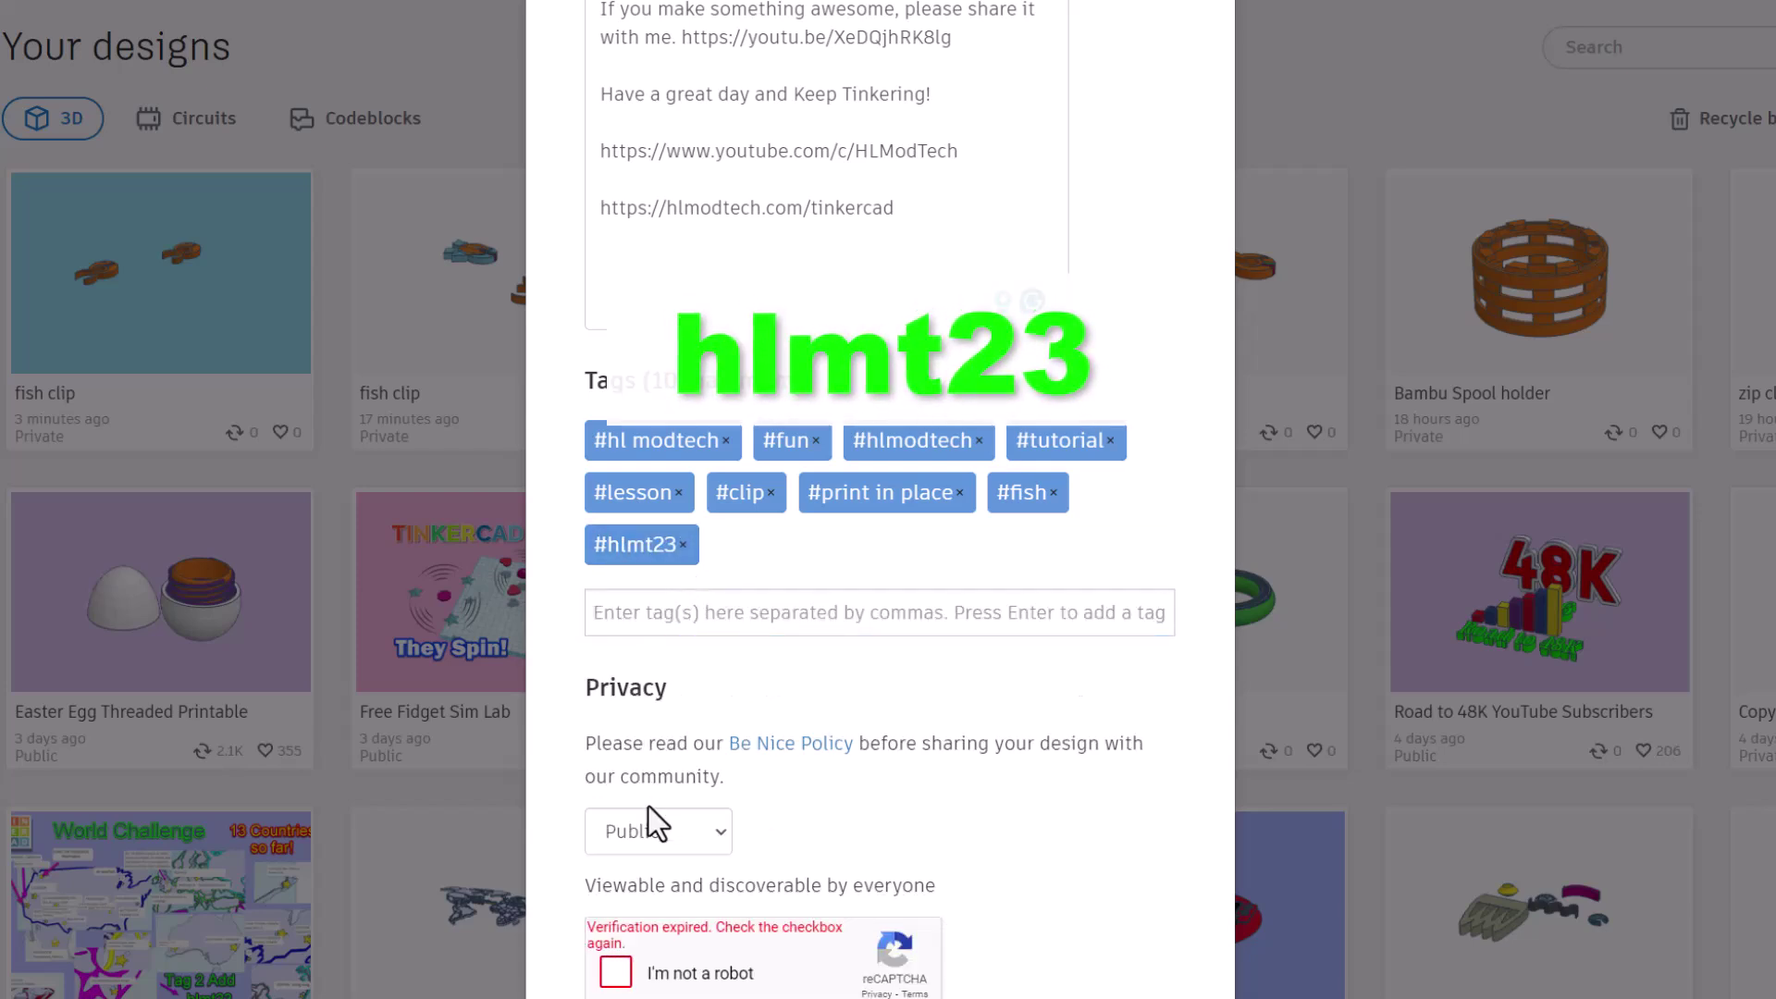
Set the fish clip design's privacy to Public and complete the "I'm not a robot" verification.
left_click(666, 840)
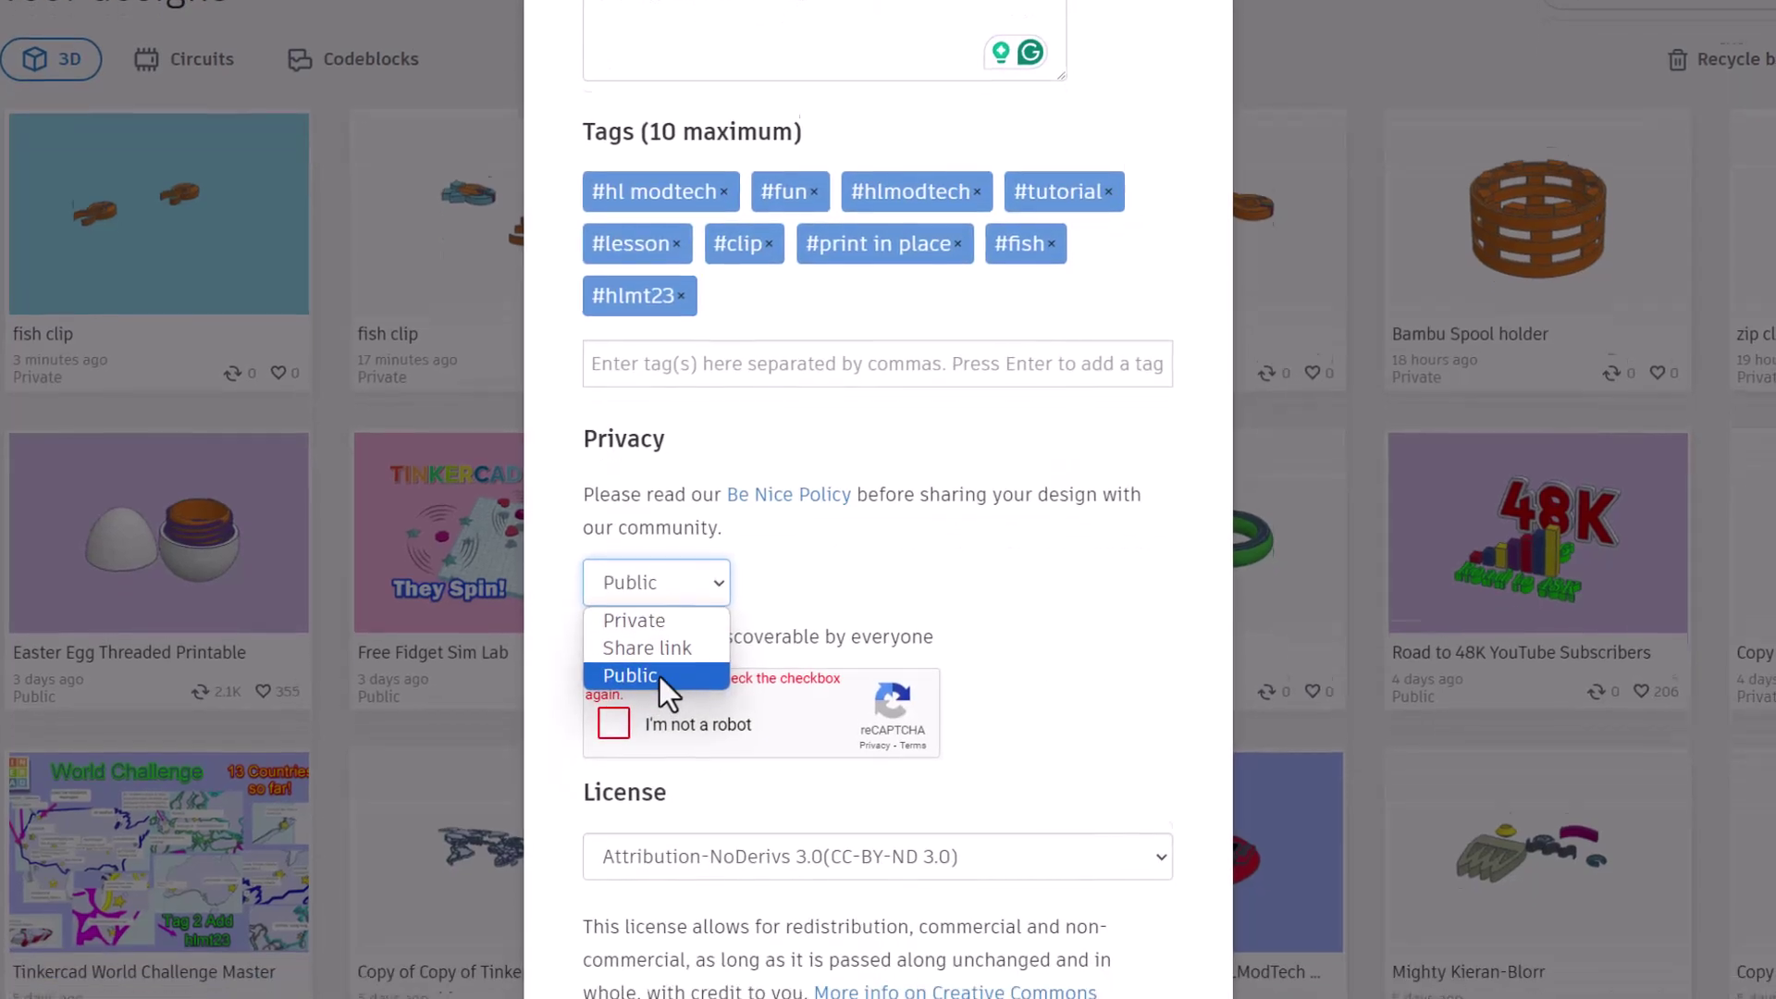
left_click(658, 678)
left_click(599, 517)
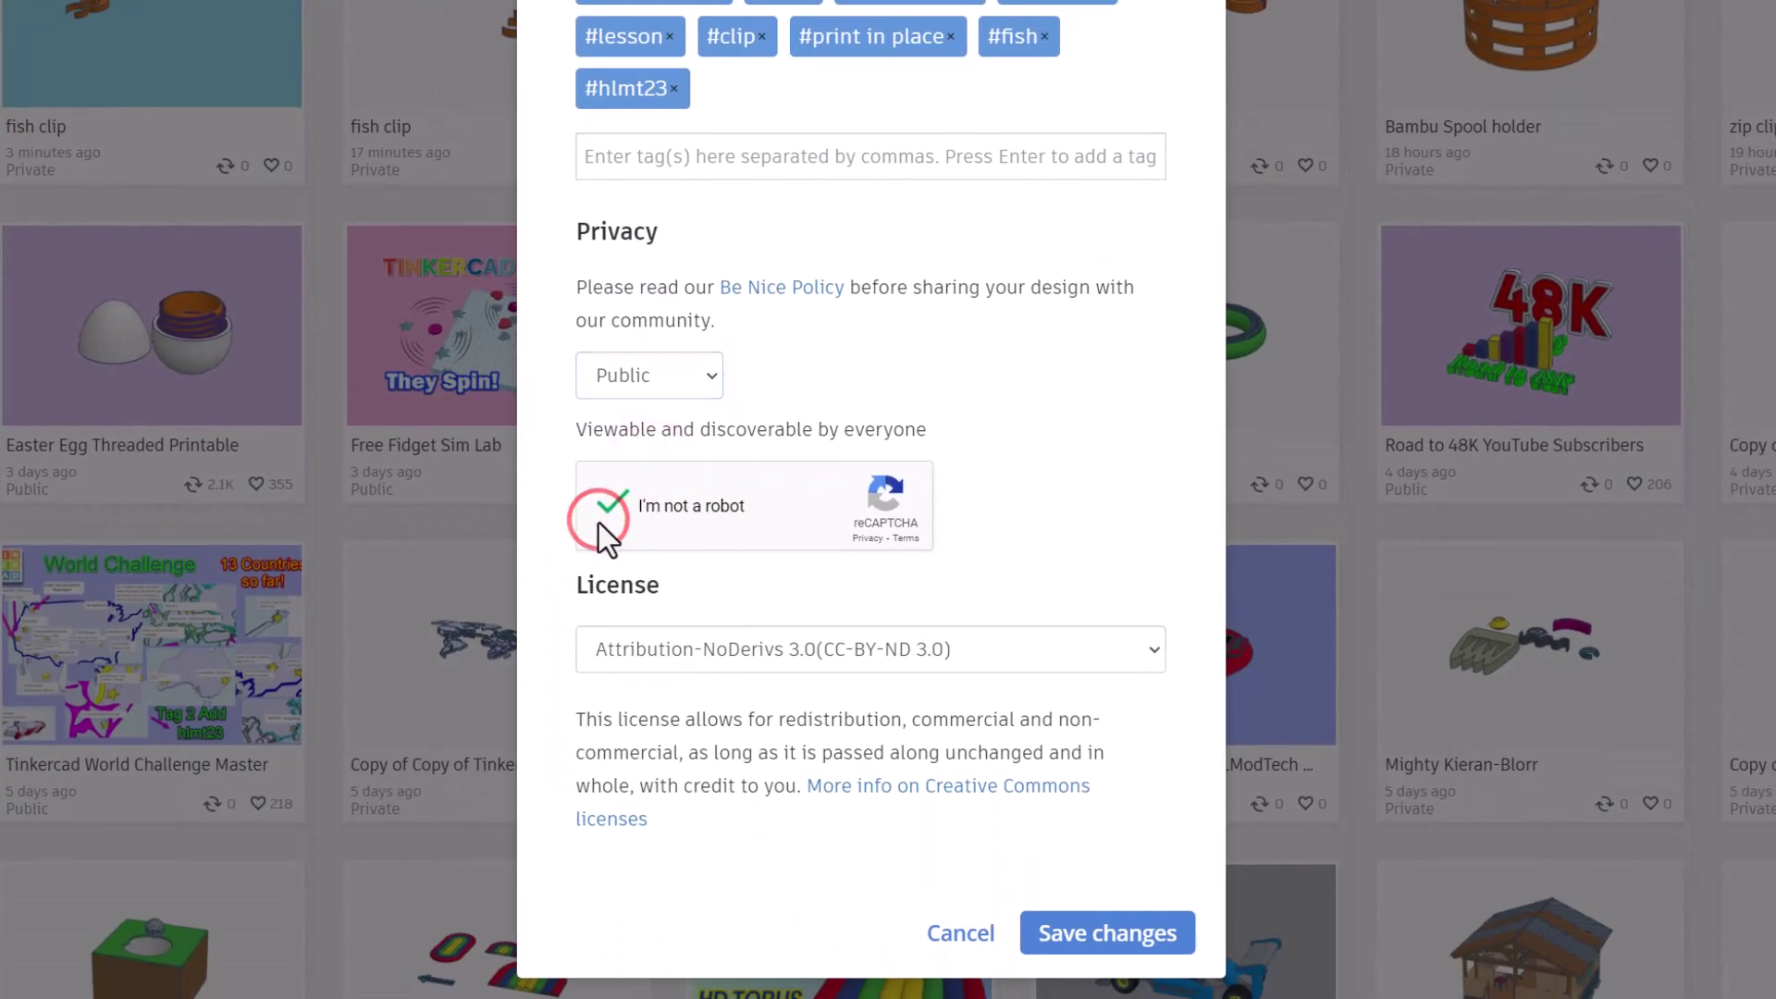
Set the design's license to Attribution-NoDerivs 3.0 (CC-BY-ND 3.0) and save the property changes.
left_click(720, 646)
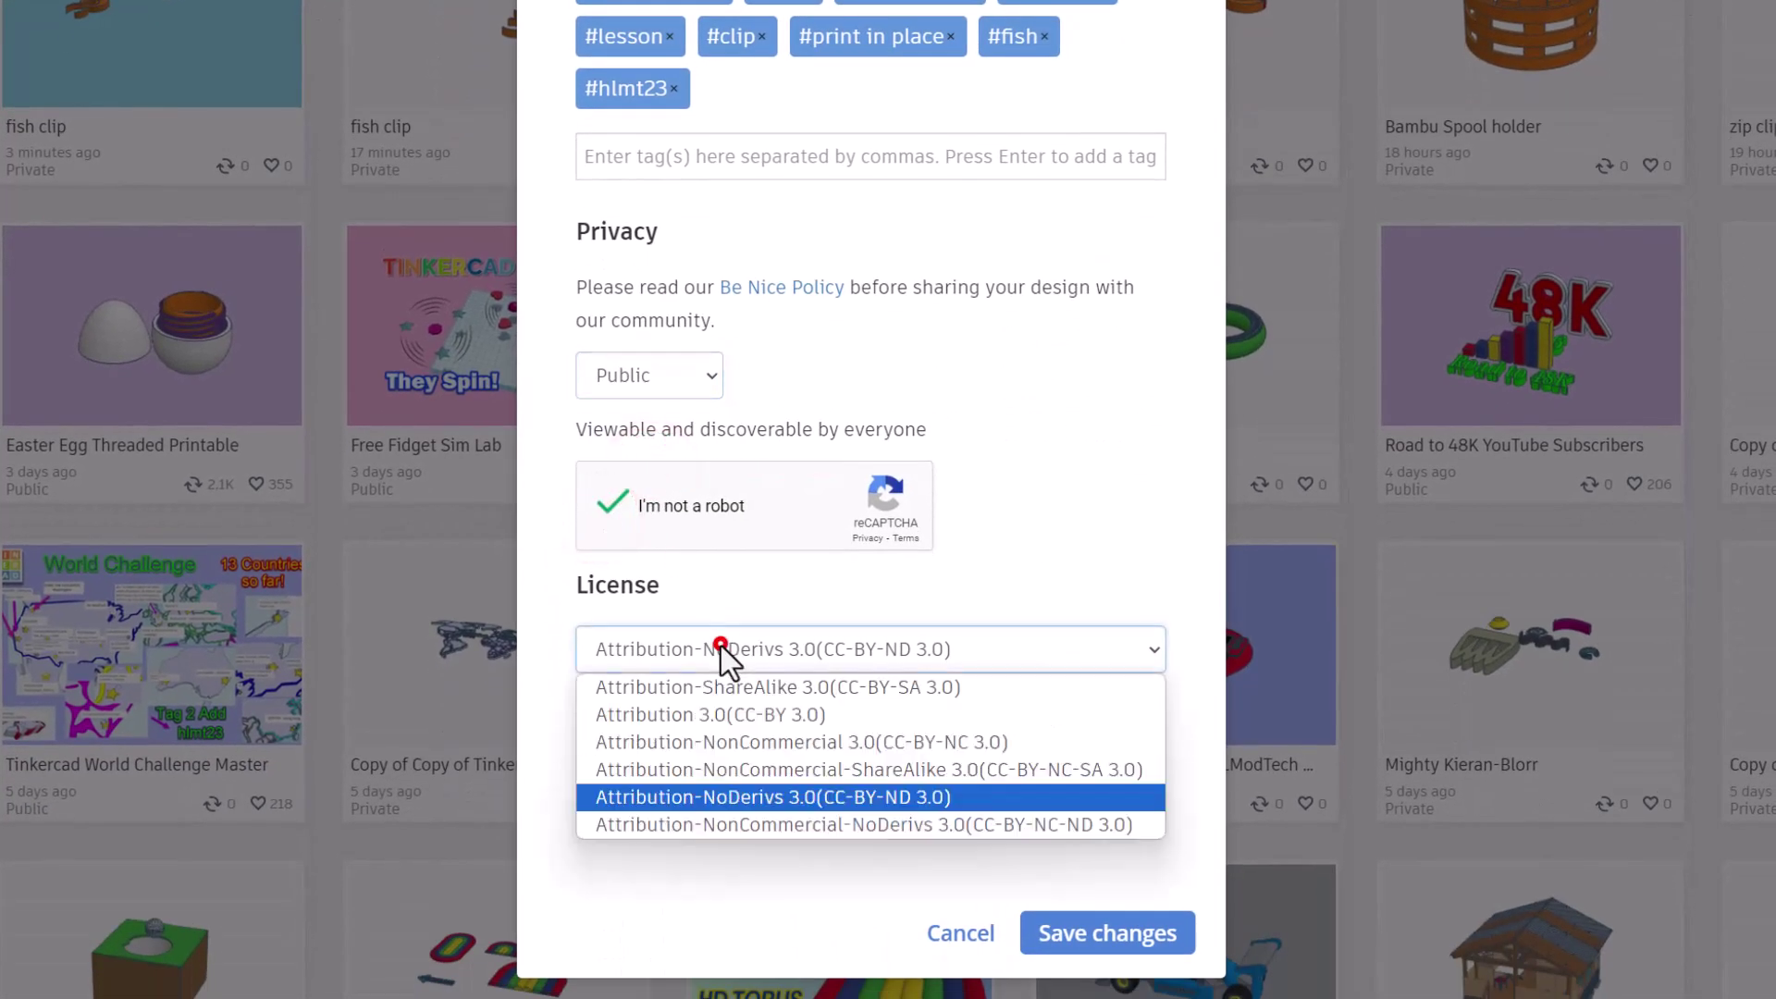
left_click(722, 797)
scroll(814, 779, "up", 7)
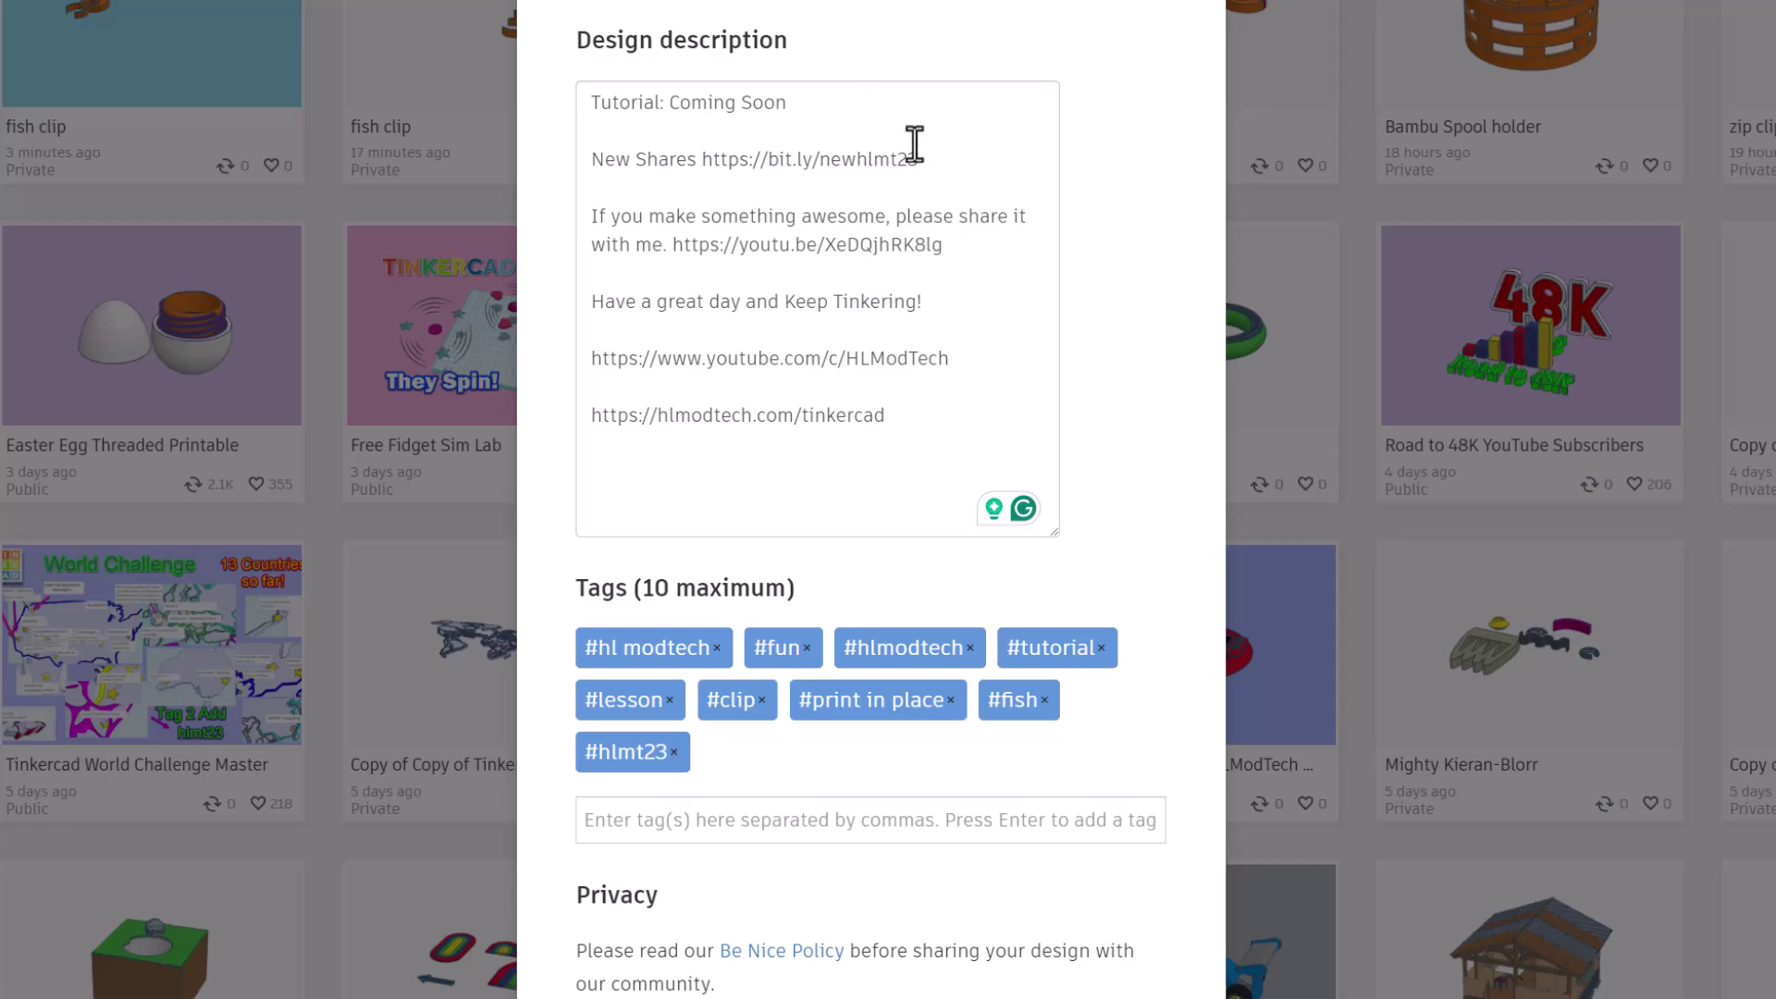
scroll(915, 138, "down", 8)
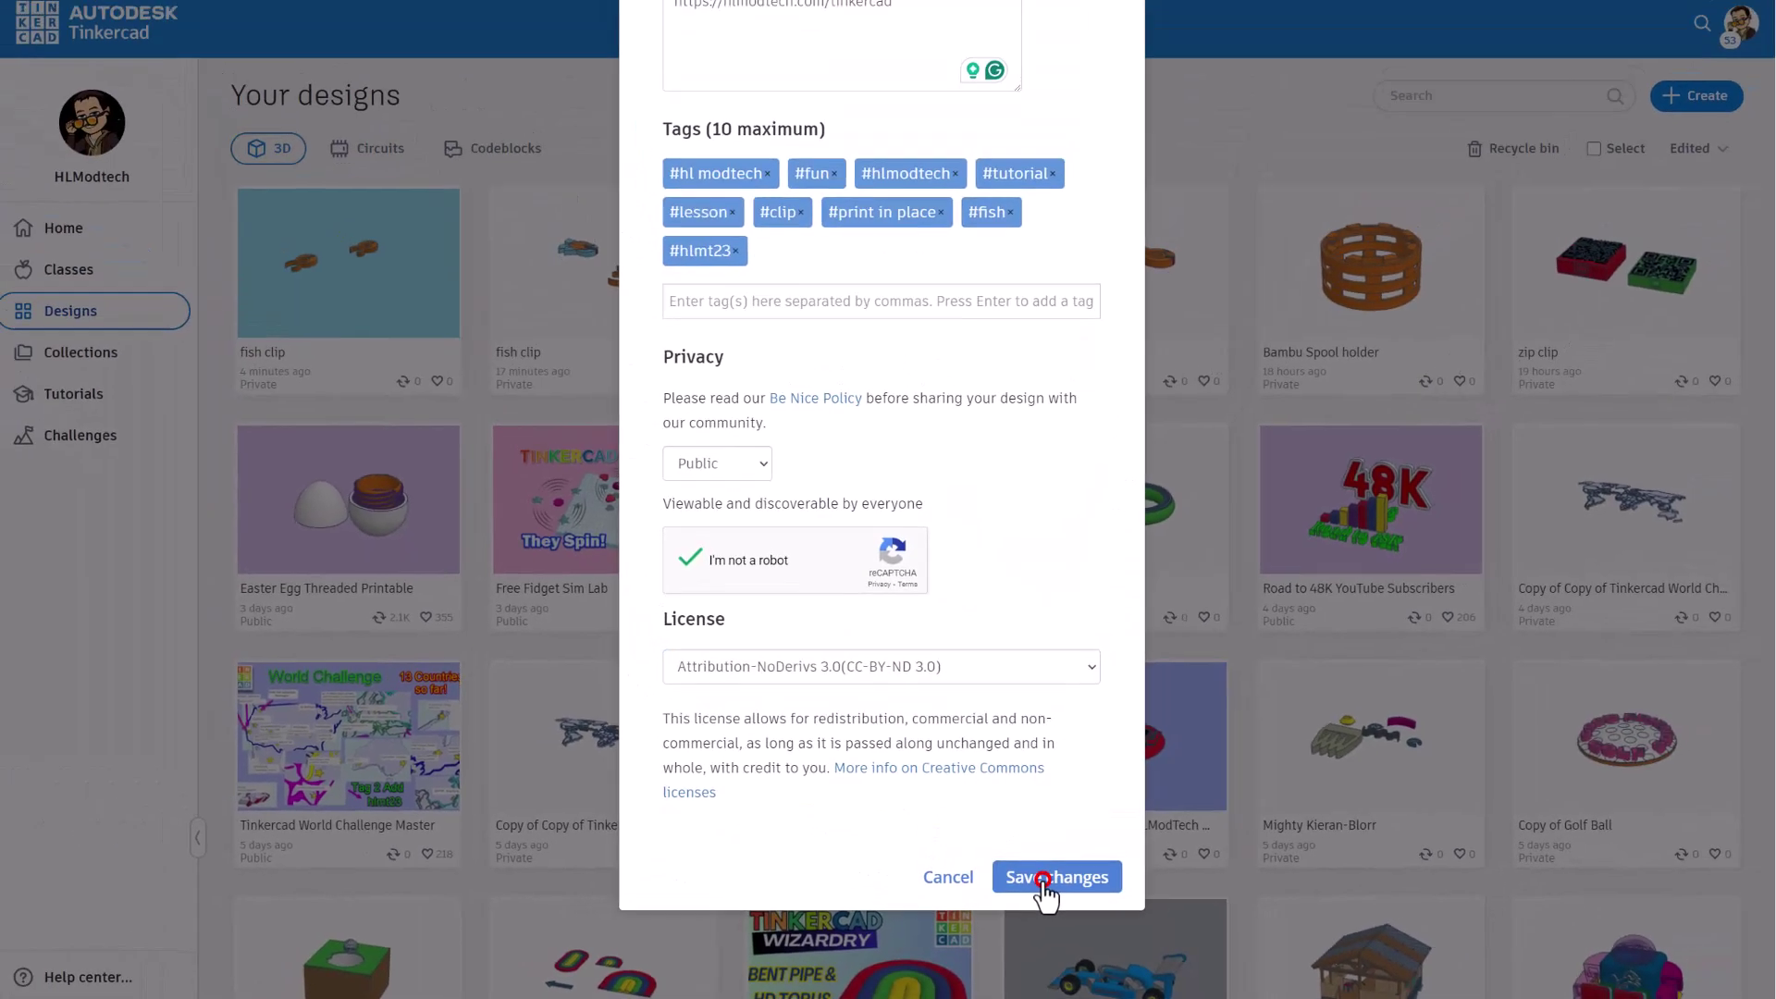
left_click(1075, 855)
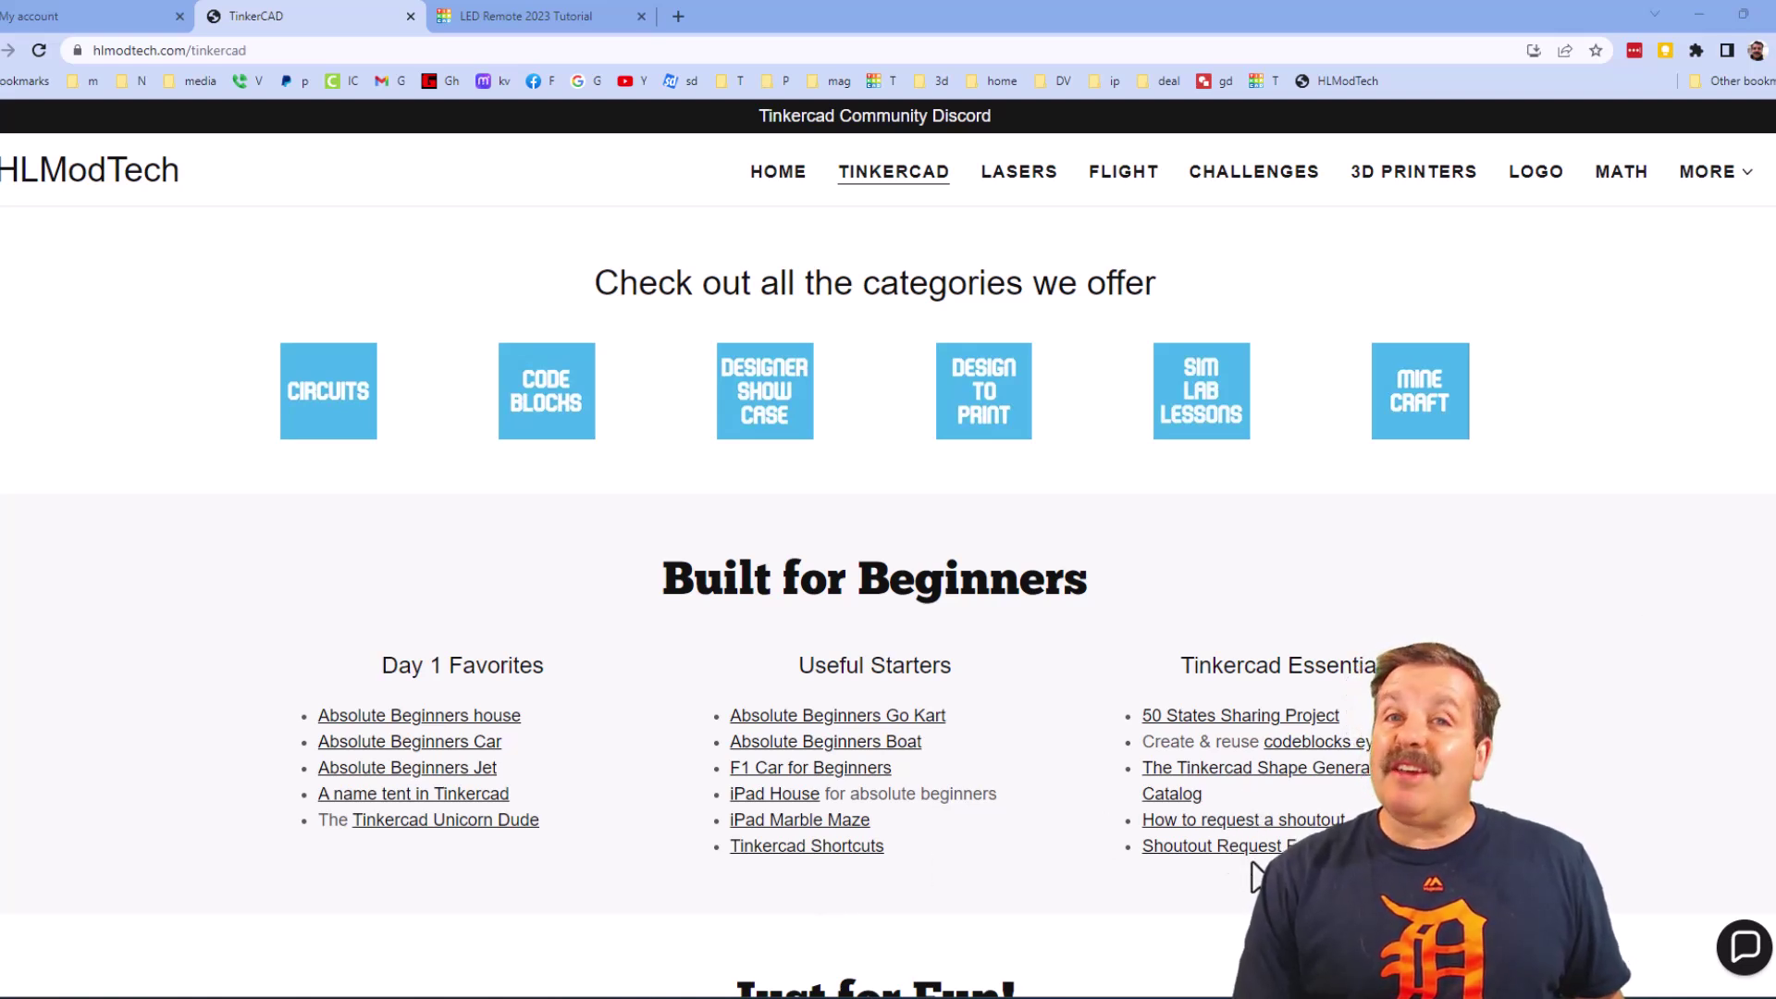
View the contact chat on the HLModTech Tinkercad page and the Tinkercad Community Discord invitation, and return to the page.
left_click(1745, 952)
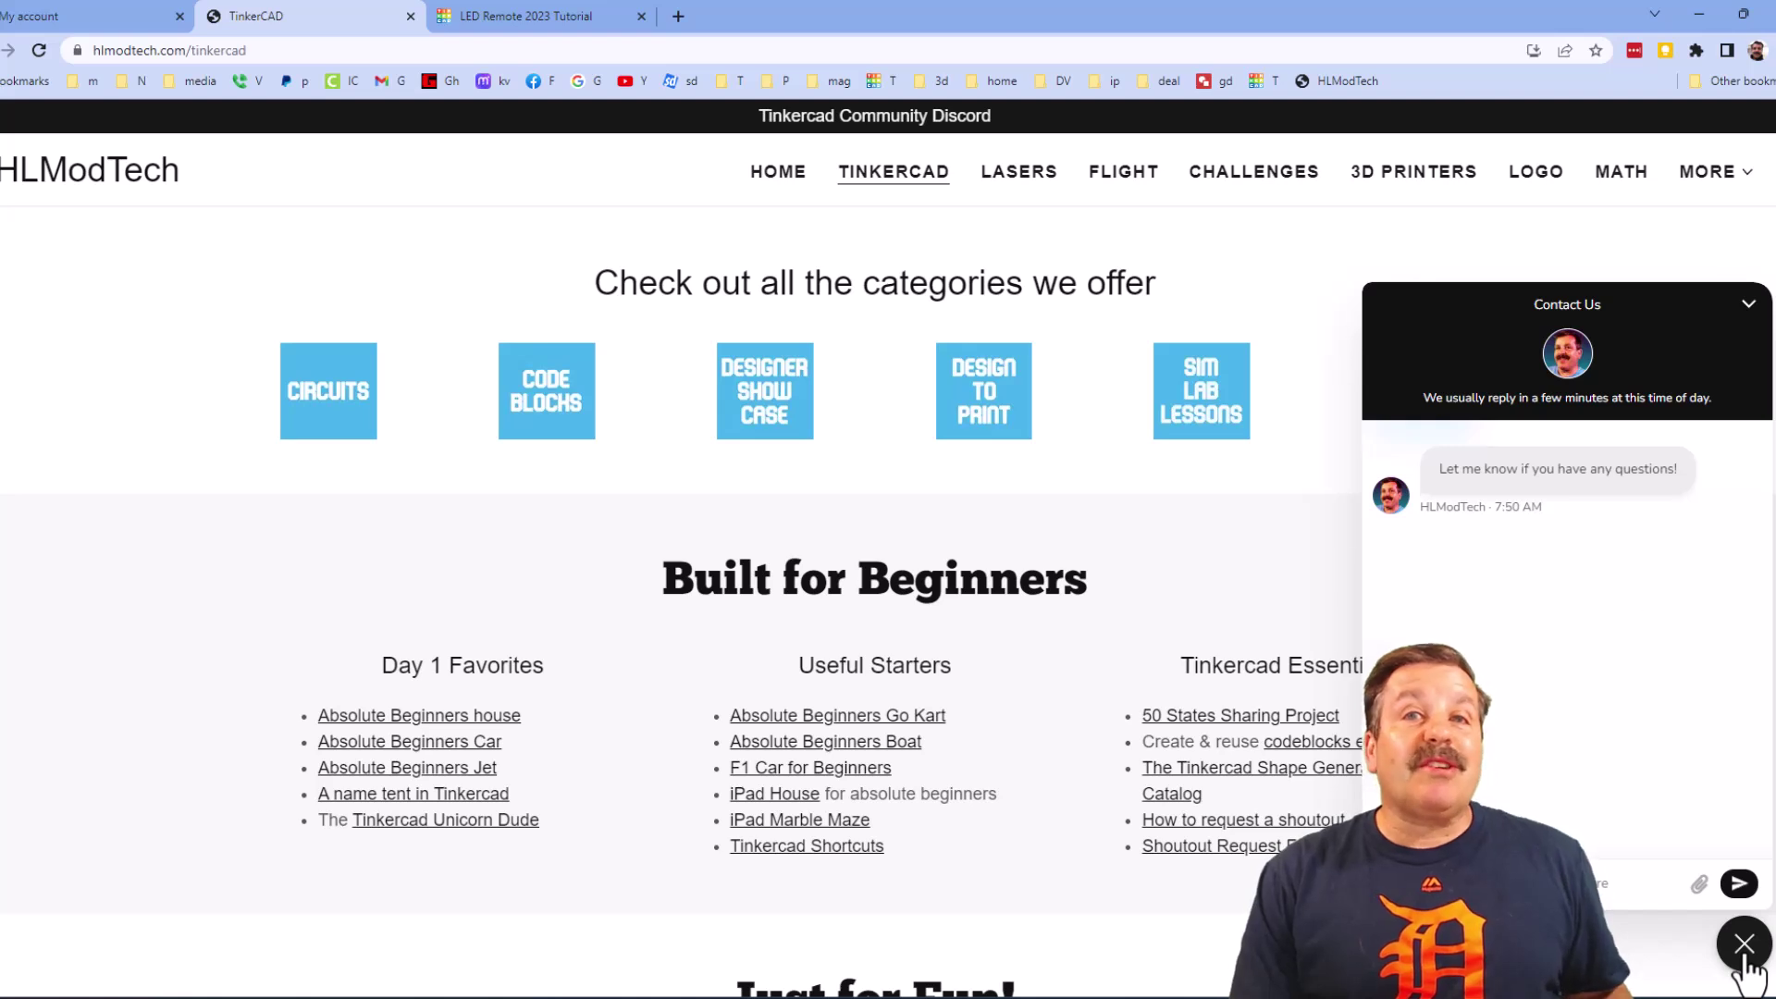
left_click(1743, 946)
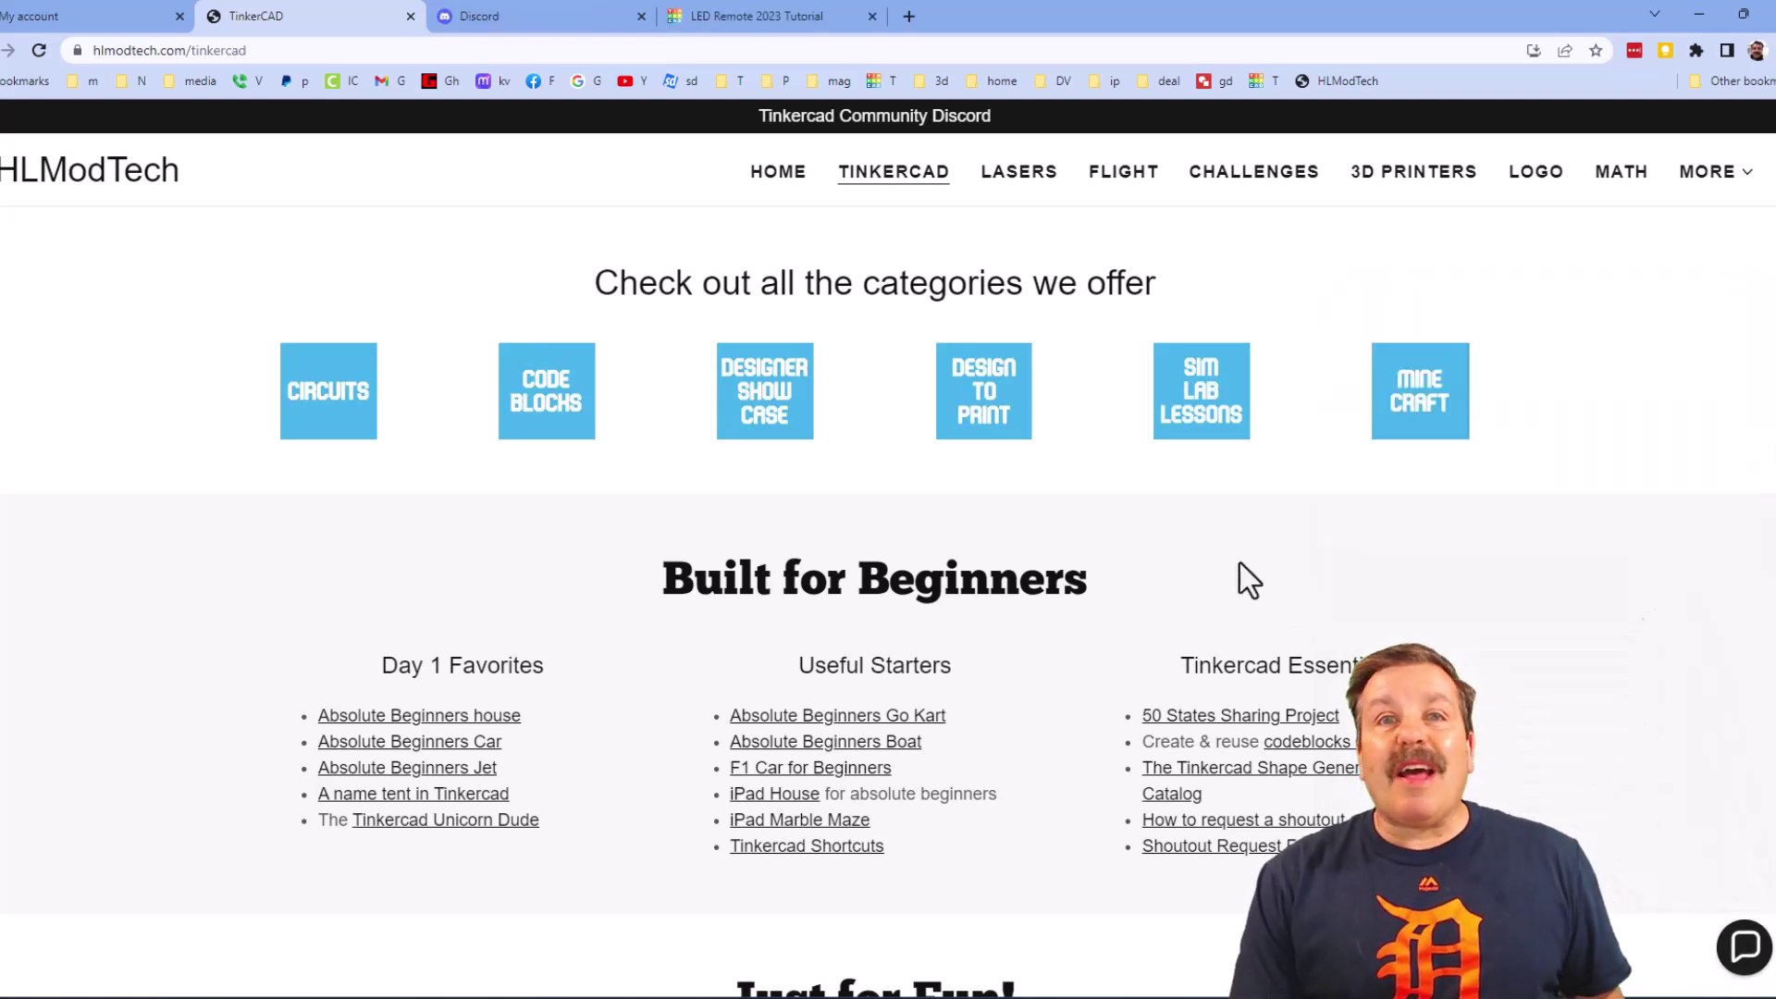
left_click(860, 116)
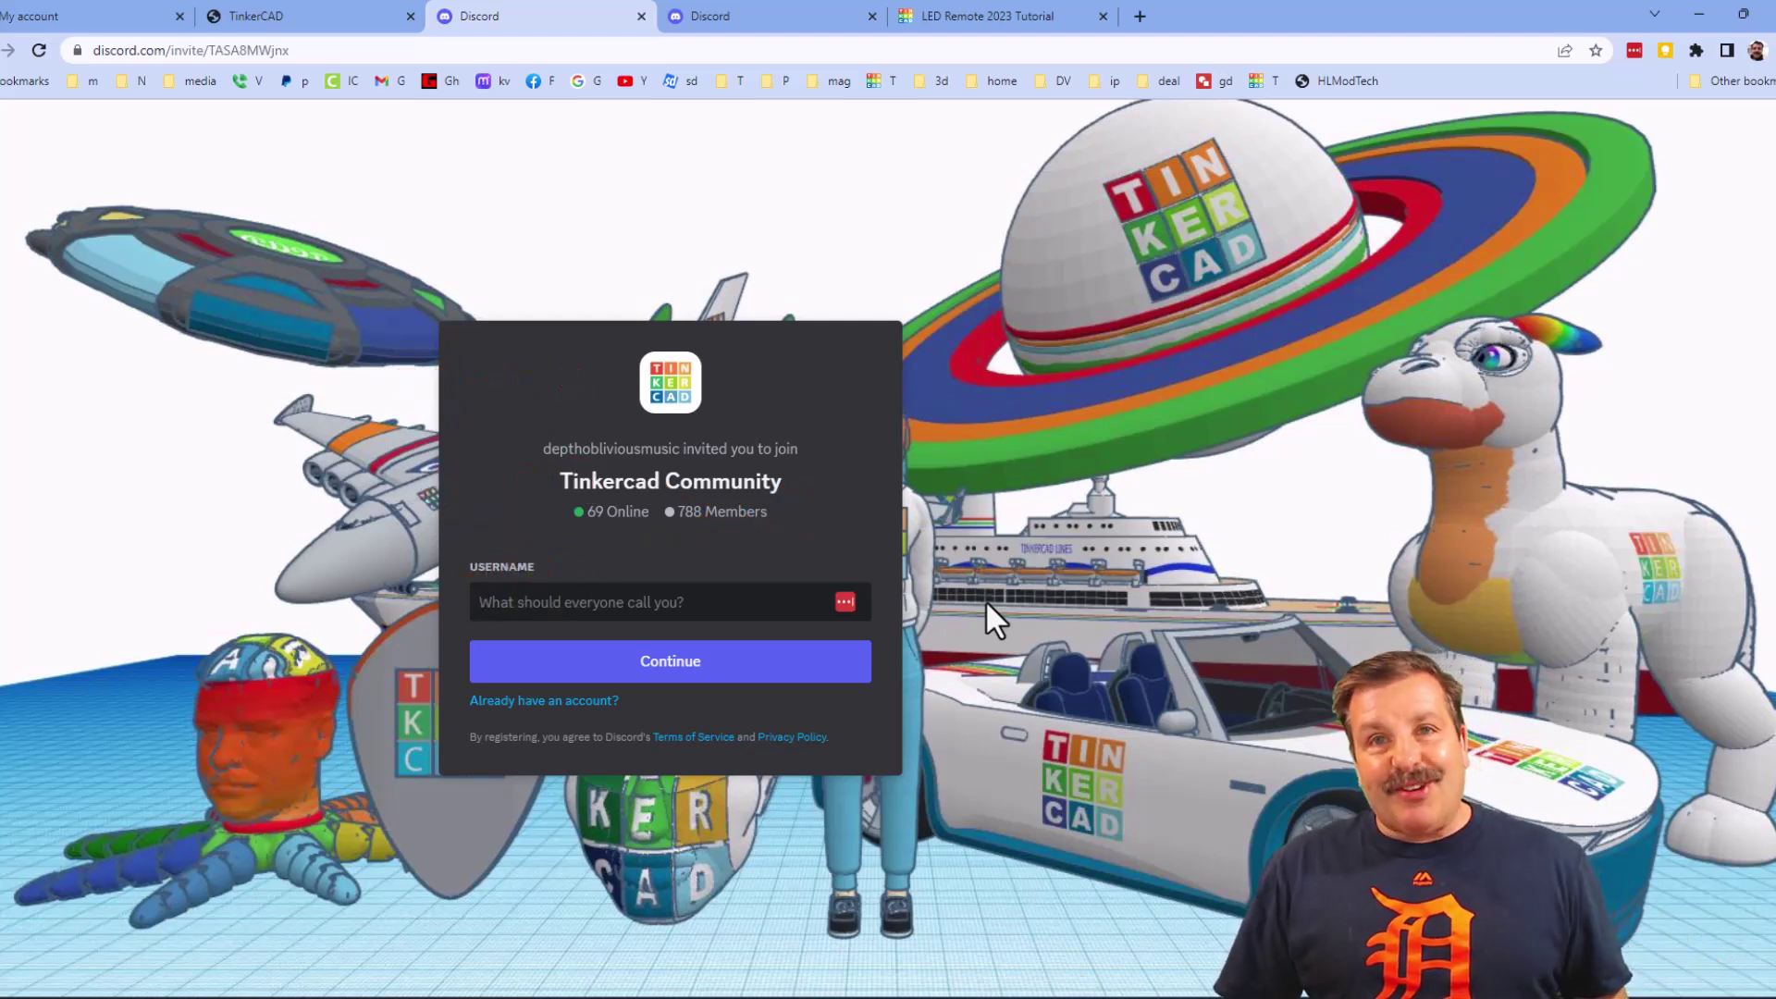
key("ctrl+Page_Up")
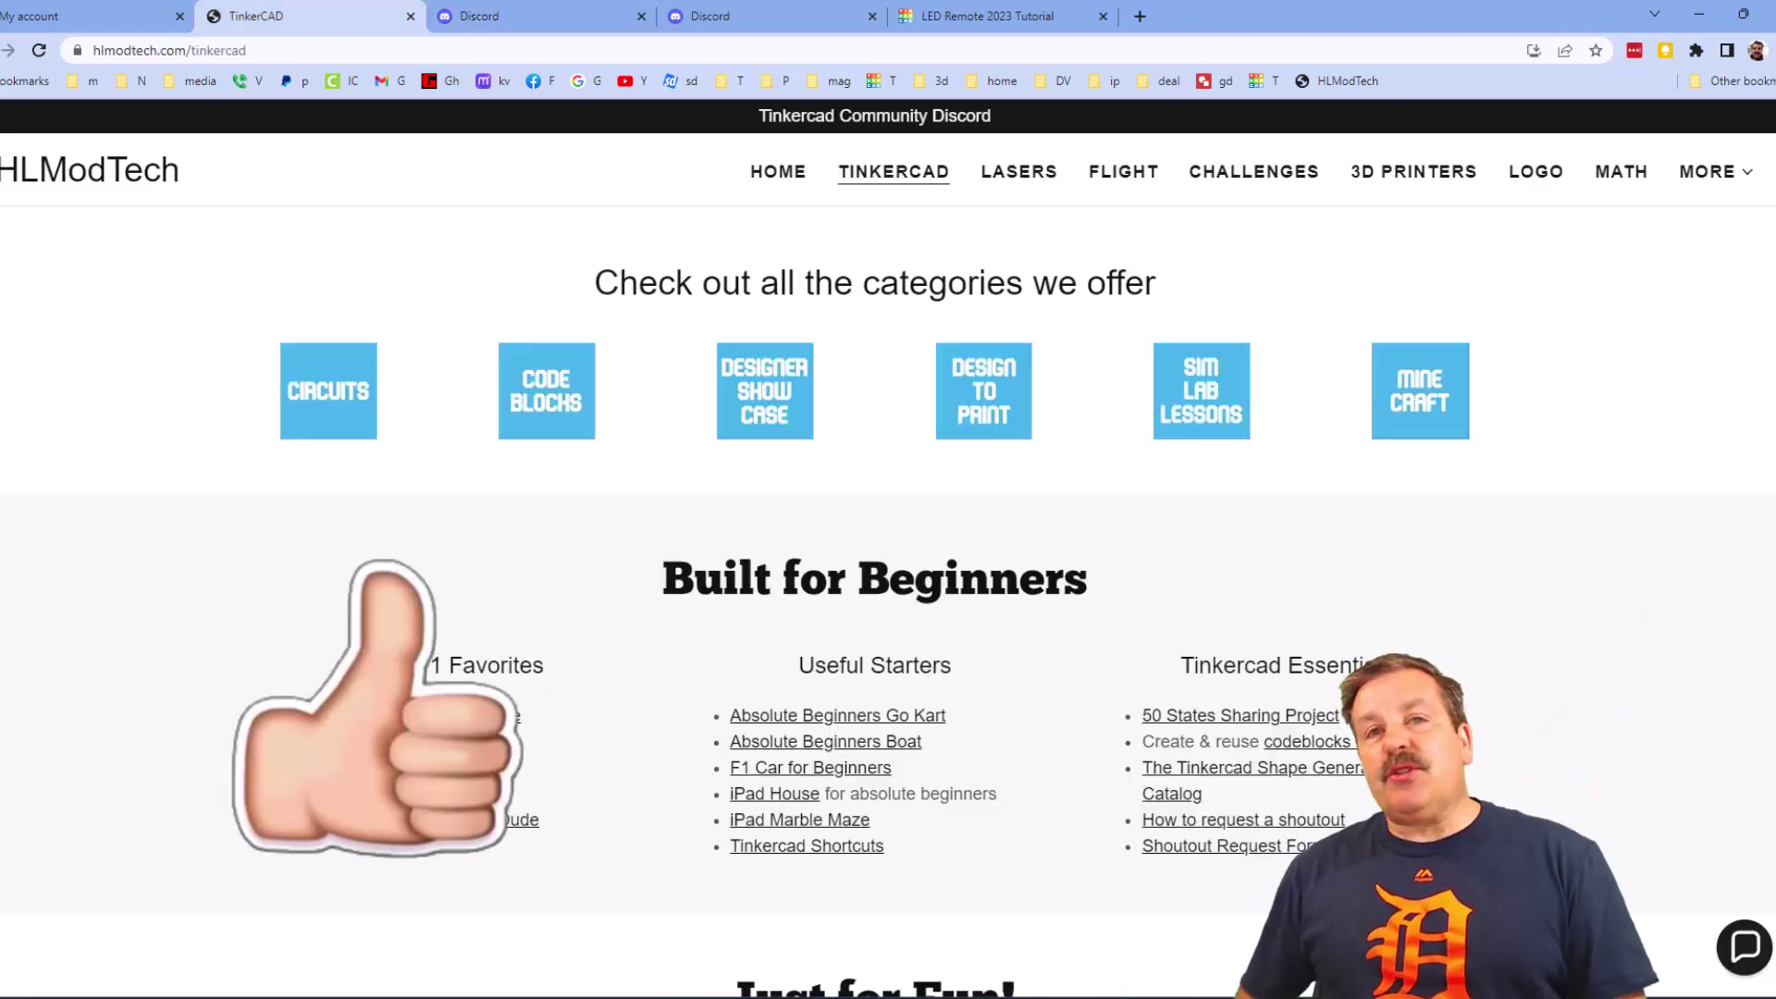